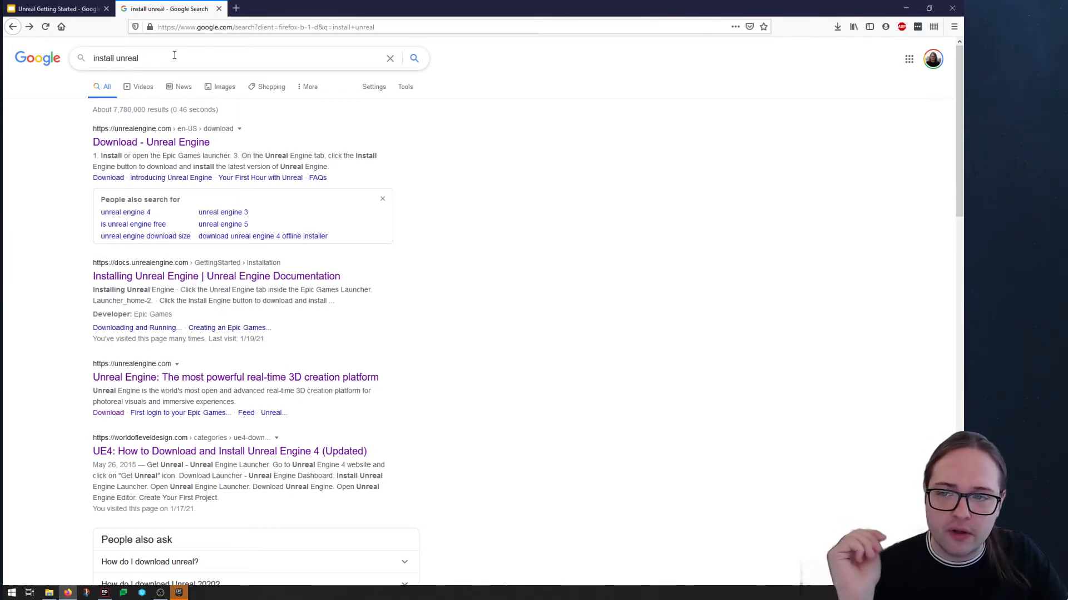
Open the Unreal Engine download page from the Google search results
click(182, 144)
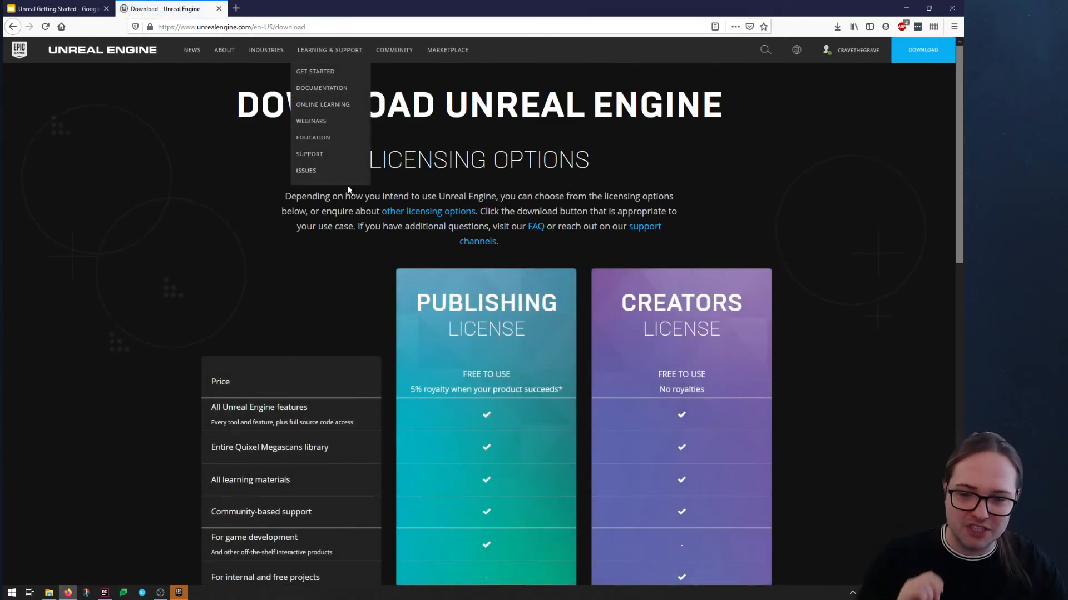
scroll(356, 195, down, 1)
scroll(406, 295, up, 1)
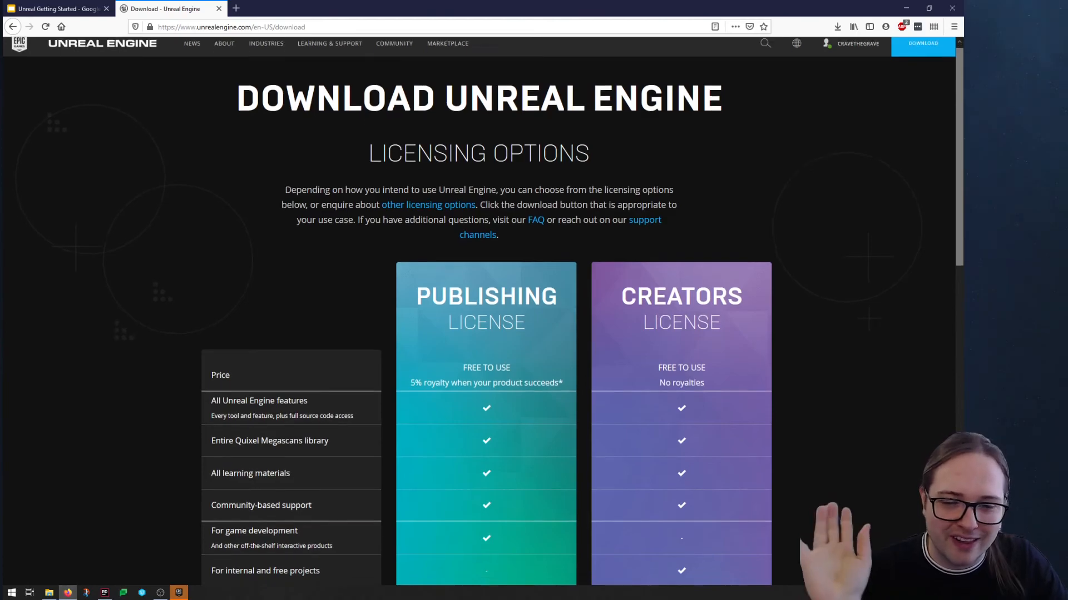
Compare the Publishing and Creators licenses by price, royalty terms and permitted project types
scroll(615, 222, down, 4)
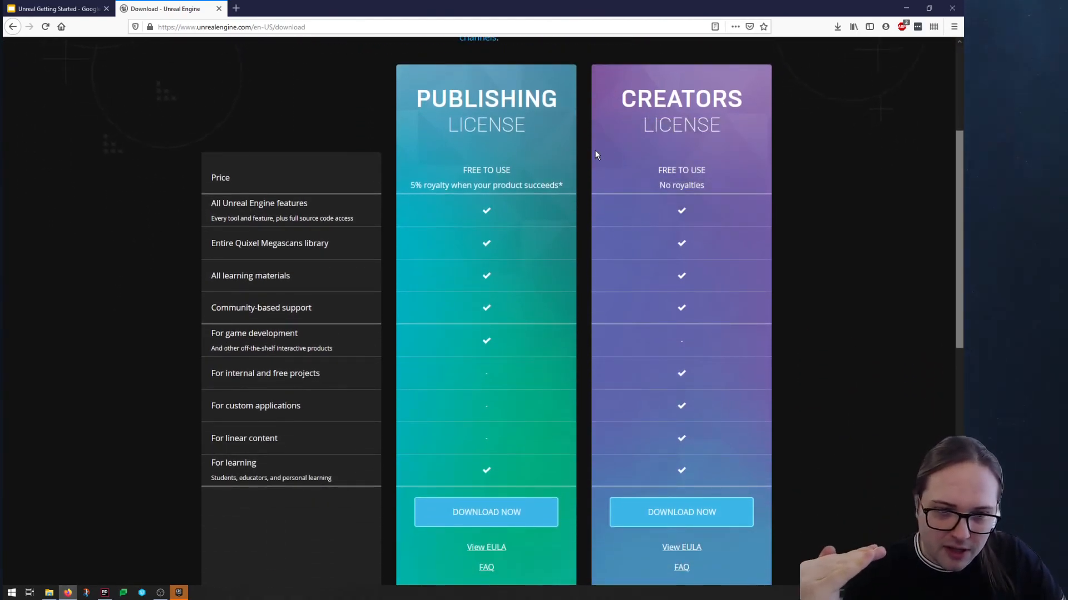
scroll(648, 240, down, 2)
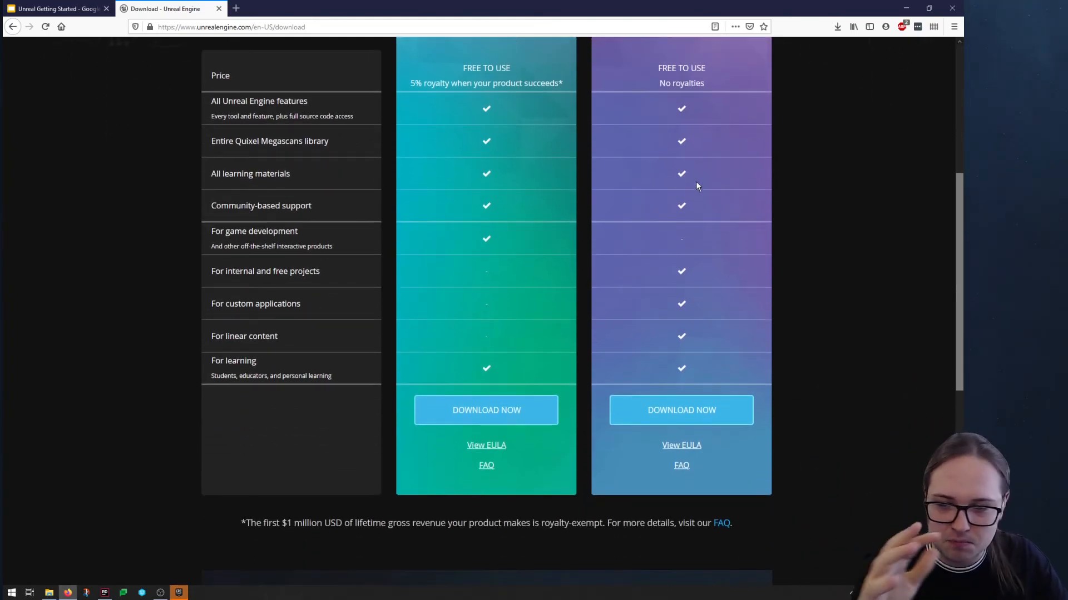
scroll(717, 324, up, 3)
scroll(673, 321, down, 3)
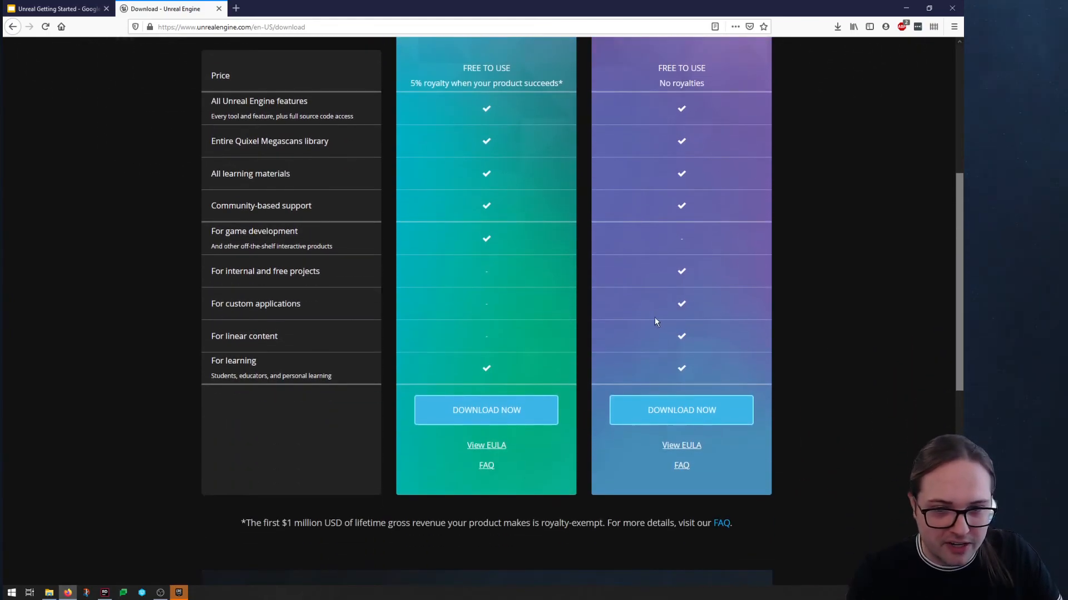
scroll(456, 251, up, 4)
mouse_move(479, 277)
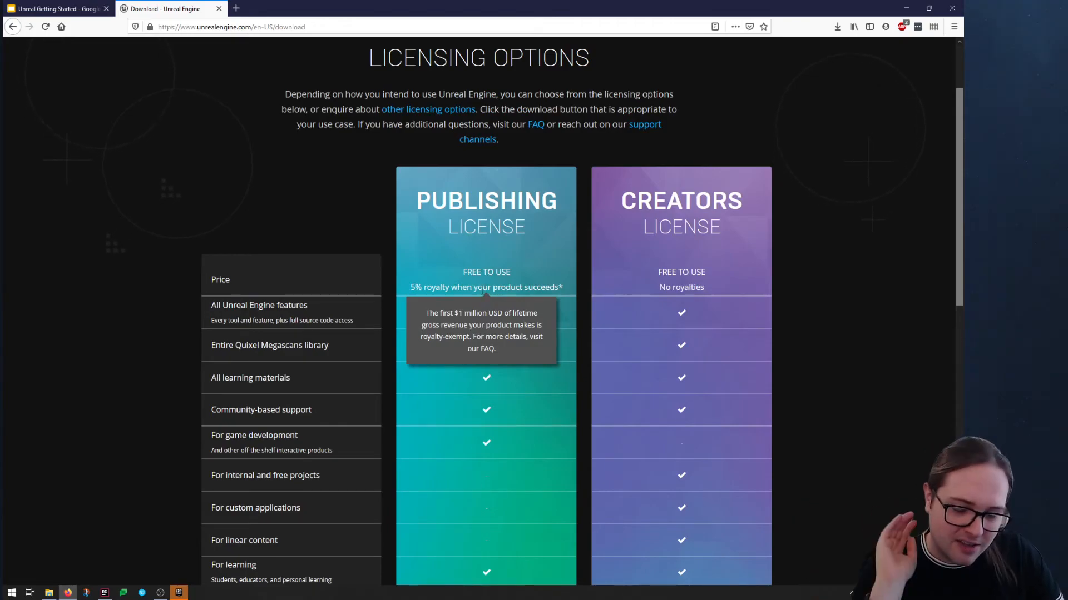
scroll(538, 245, down, 6)
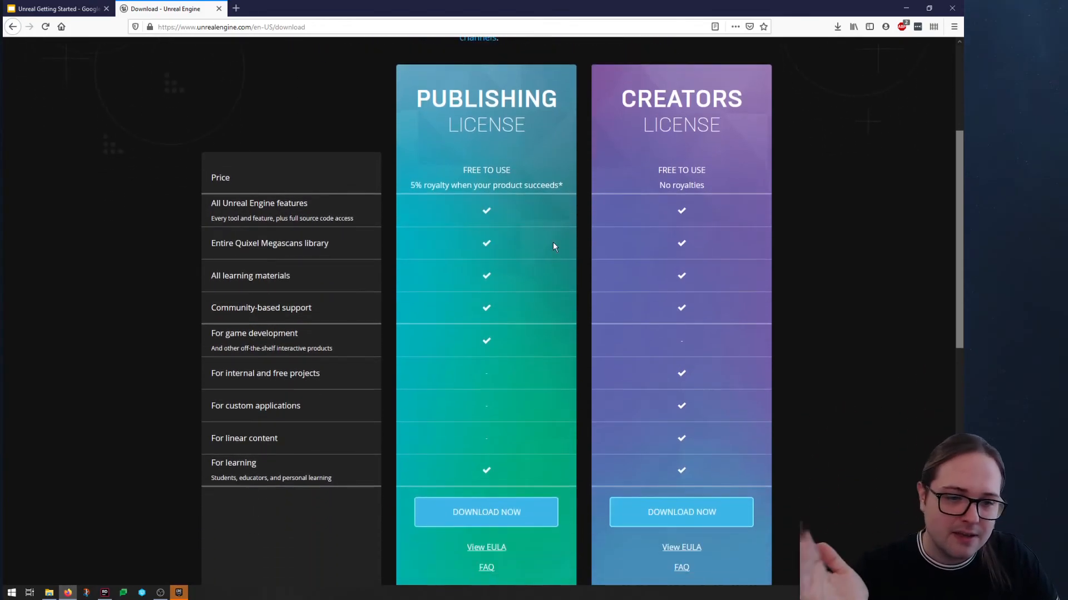
scroll(723, 278, up, 3)
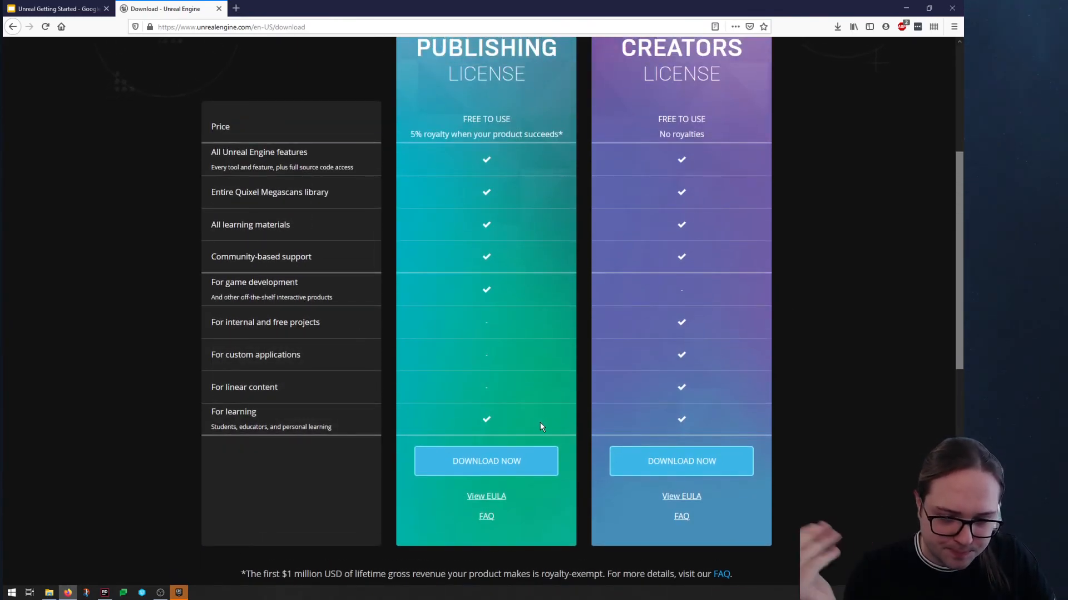
Download the Epic Games launcher installer under the Publishing License, save the file and review the installation next steps
click(499, 472)
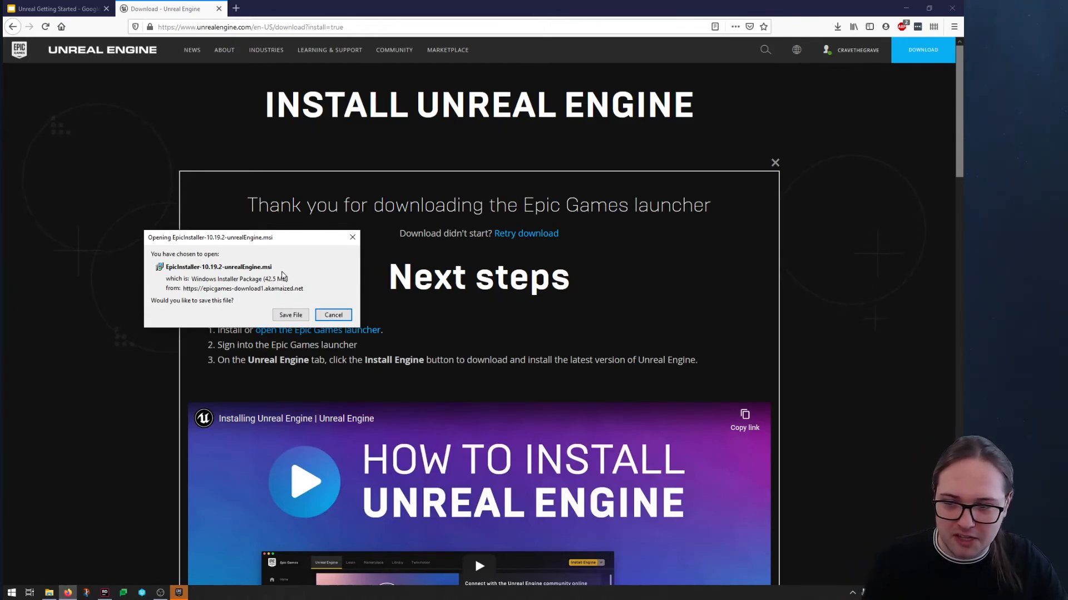
drag(277, 241, 283, 215)
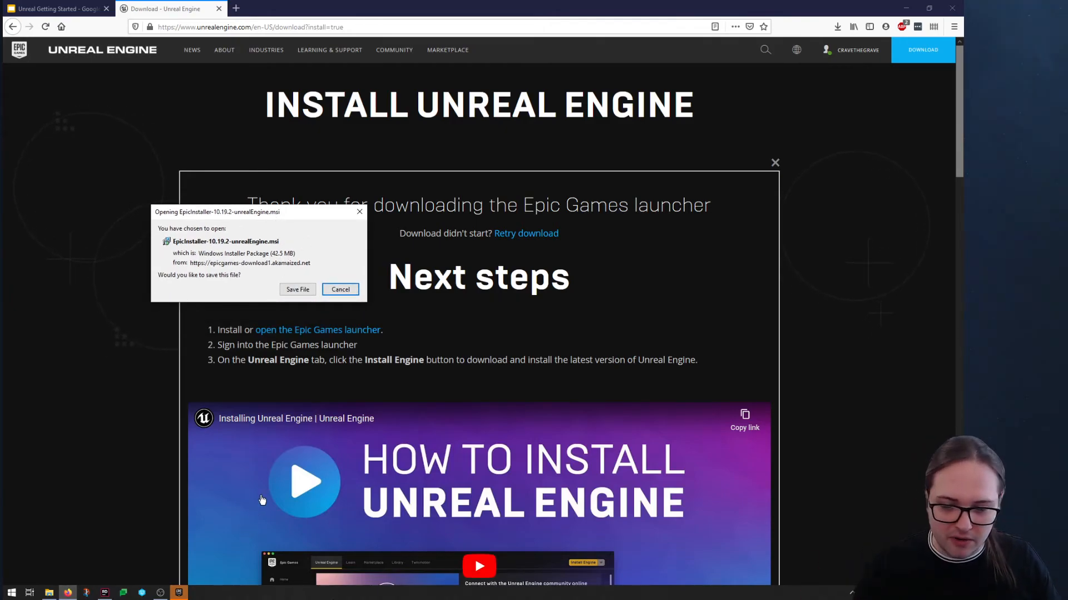
click(297, 289)
scroll(366, 255, down, 1)
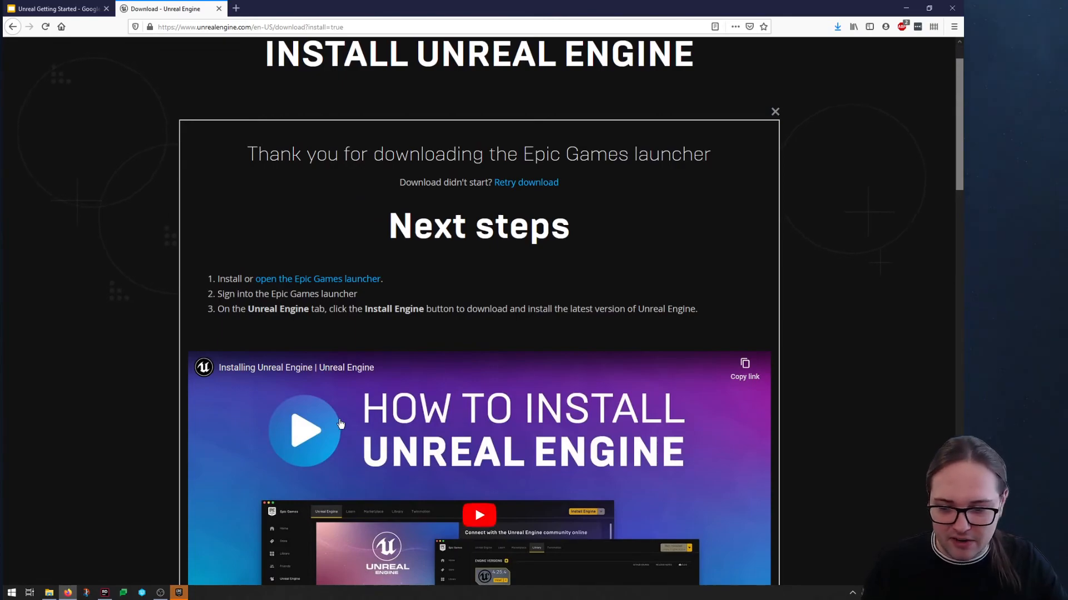
scroll(721, 329, down, 2)
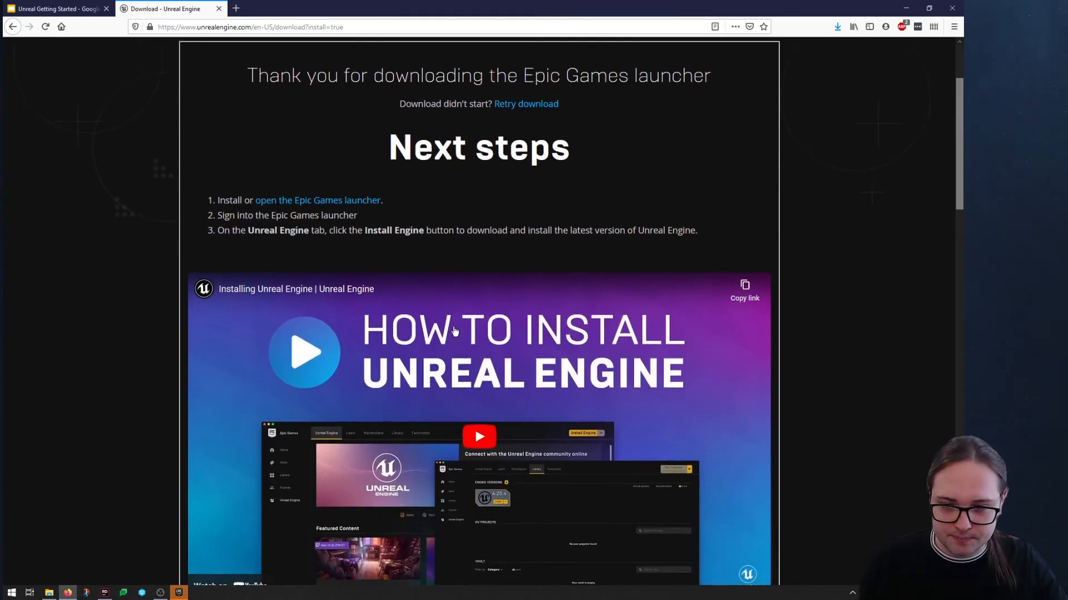
scroll(525, 203, down, 1)
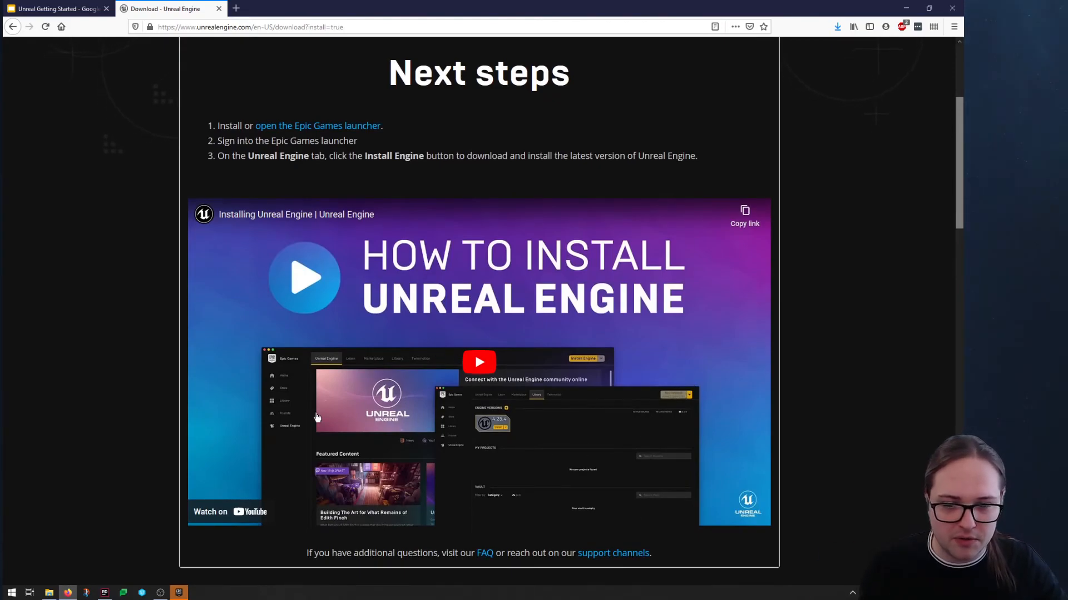
scroll(334, 421, up, 1)
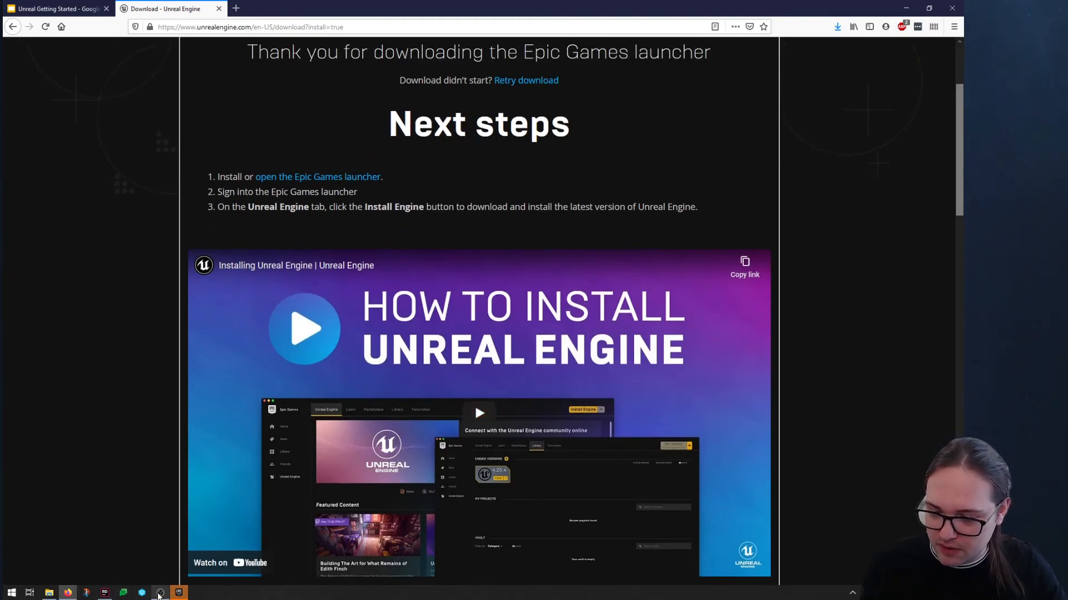
Switch to the Epic Games Launcher and show its Unreal Engine section
click(179, 593)
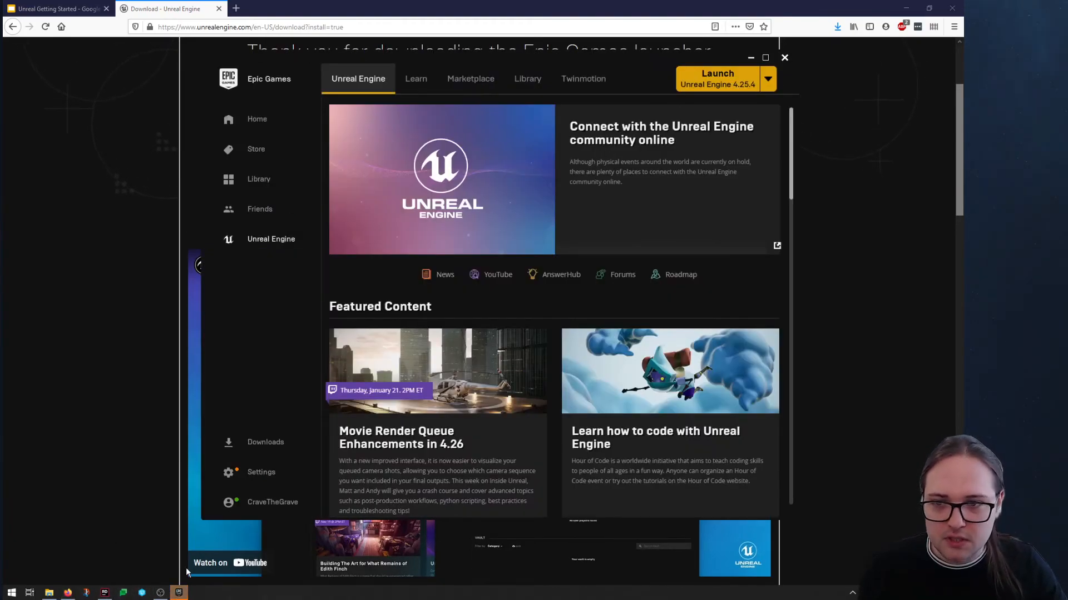
drag(292, 61, 292, 63)
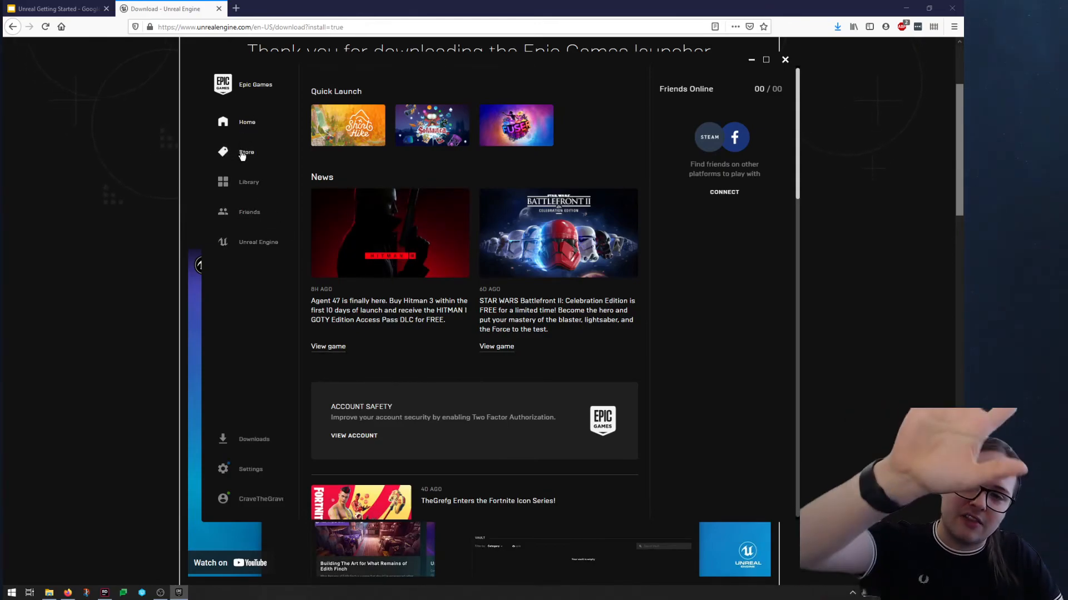
click(272, 251)
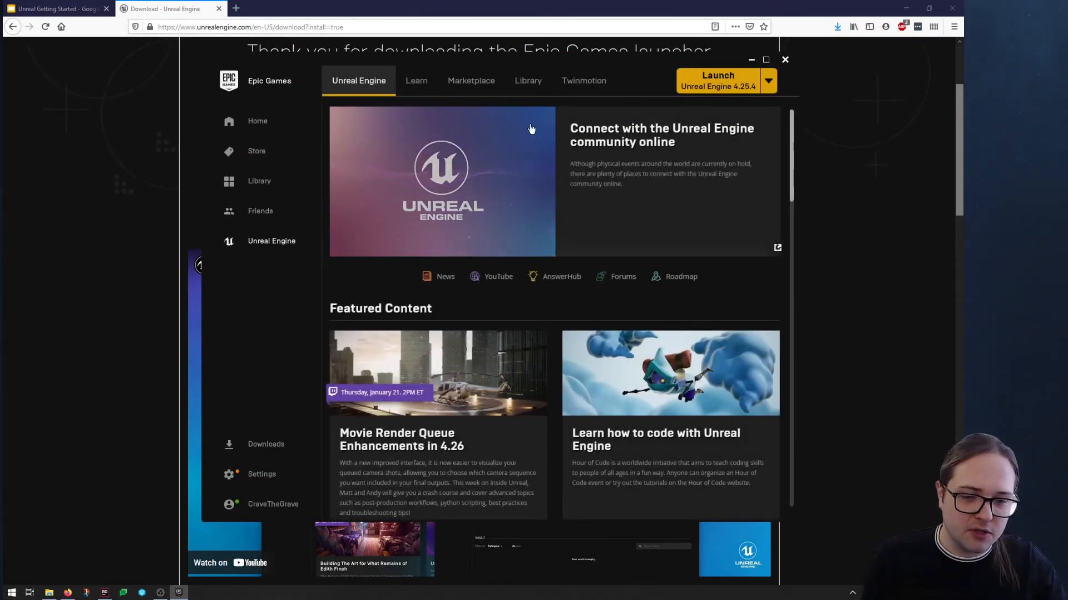
Look through the Unreal Engine featured content and open the library of installed engine versions
scroll(362, 333, down, 6)
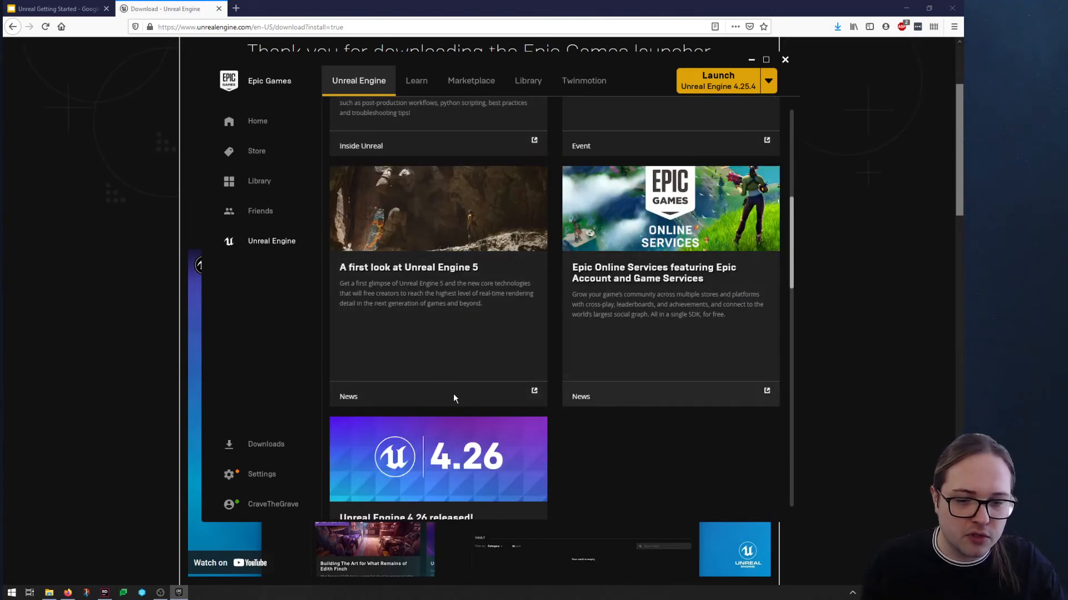
scroll(469, 404, down, 5)
scroll(427, 289, up, 1)
scroll(373, 245, up, 10)
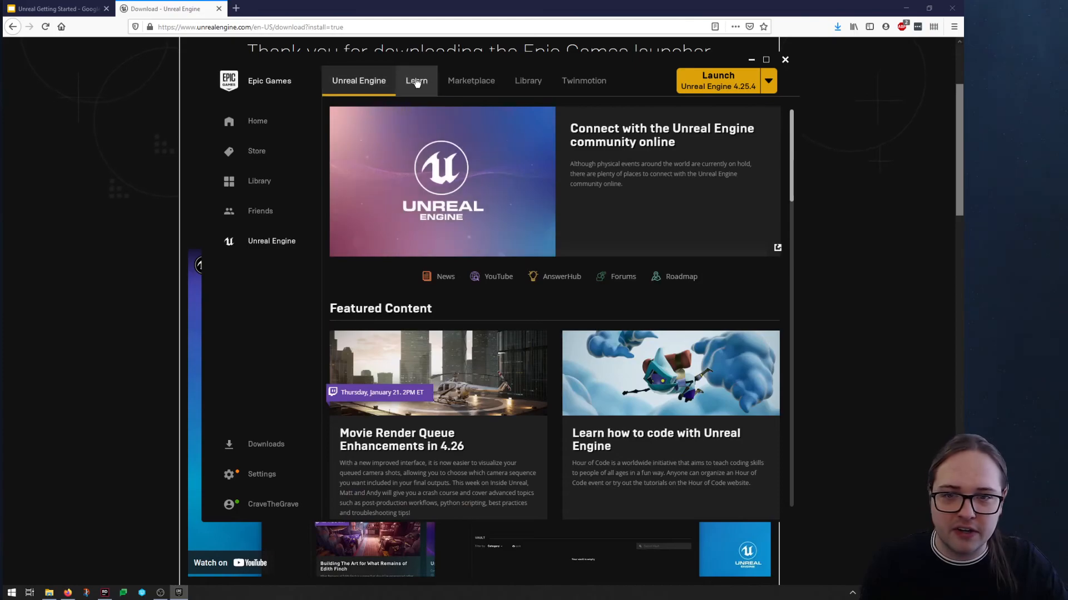
click(529, 84)
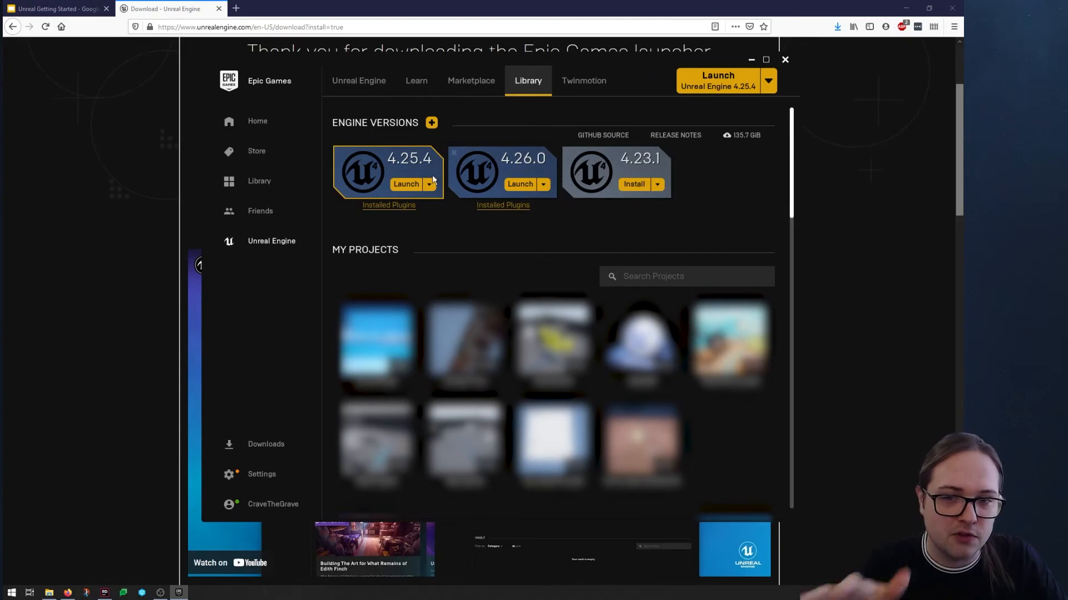
click(432, 123)
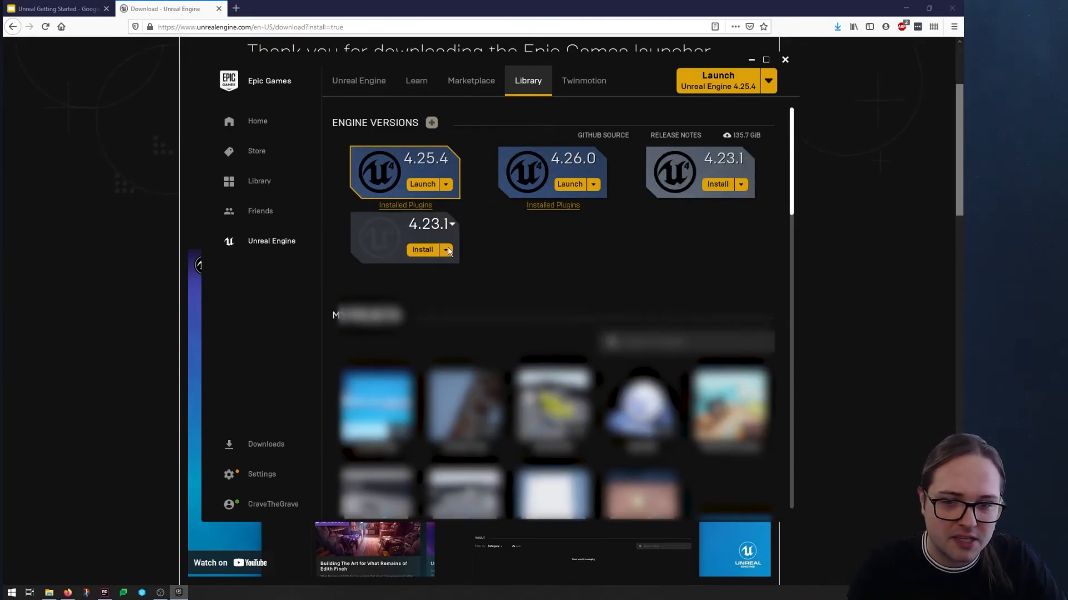
click(442, 225)
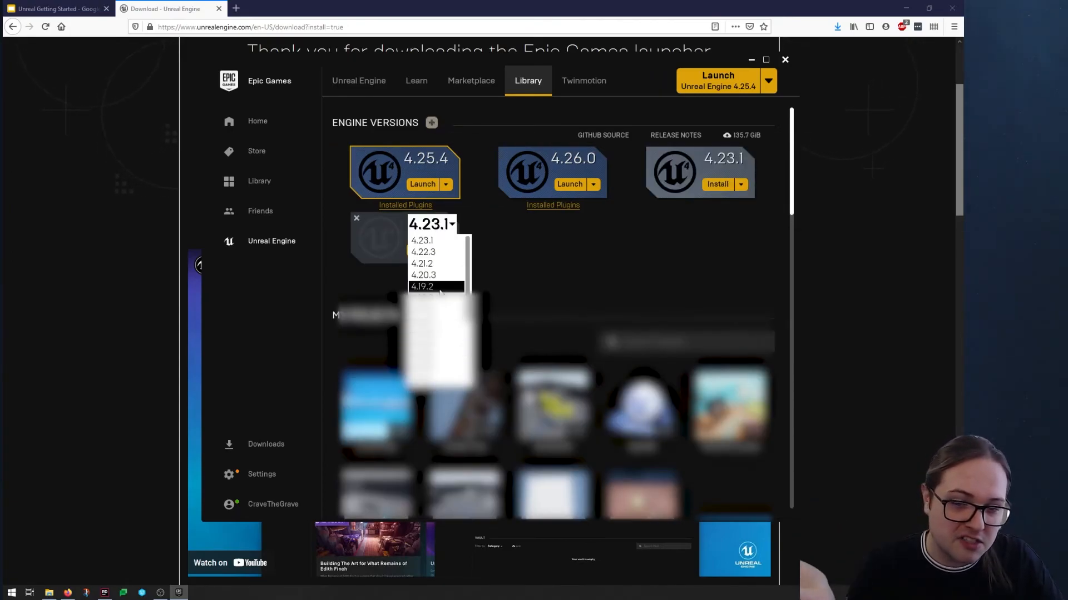
click(376, 222)
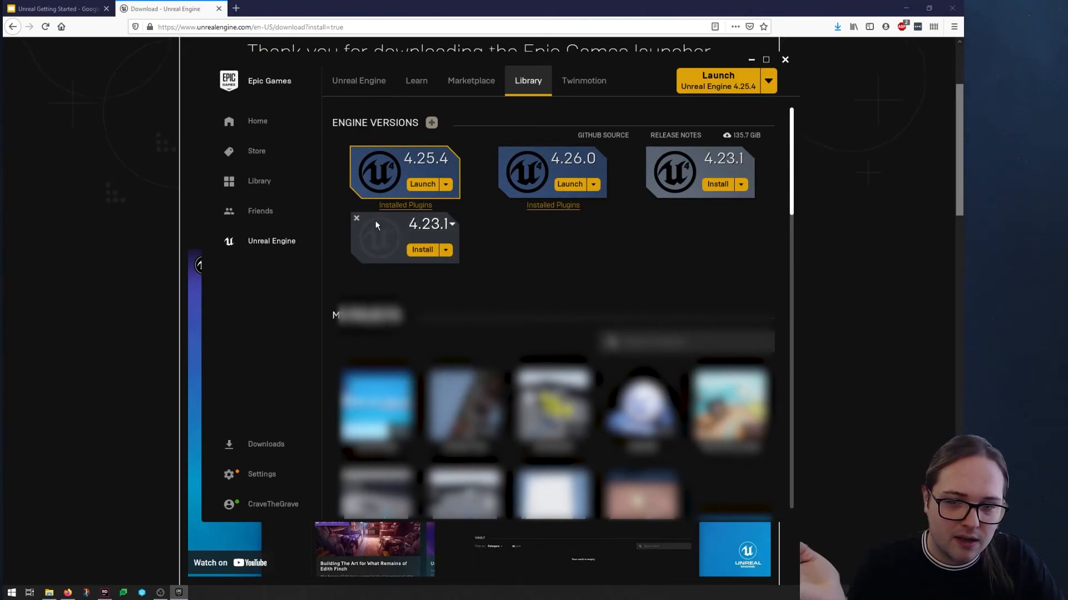
click(356, 220)
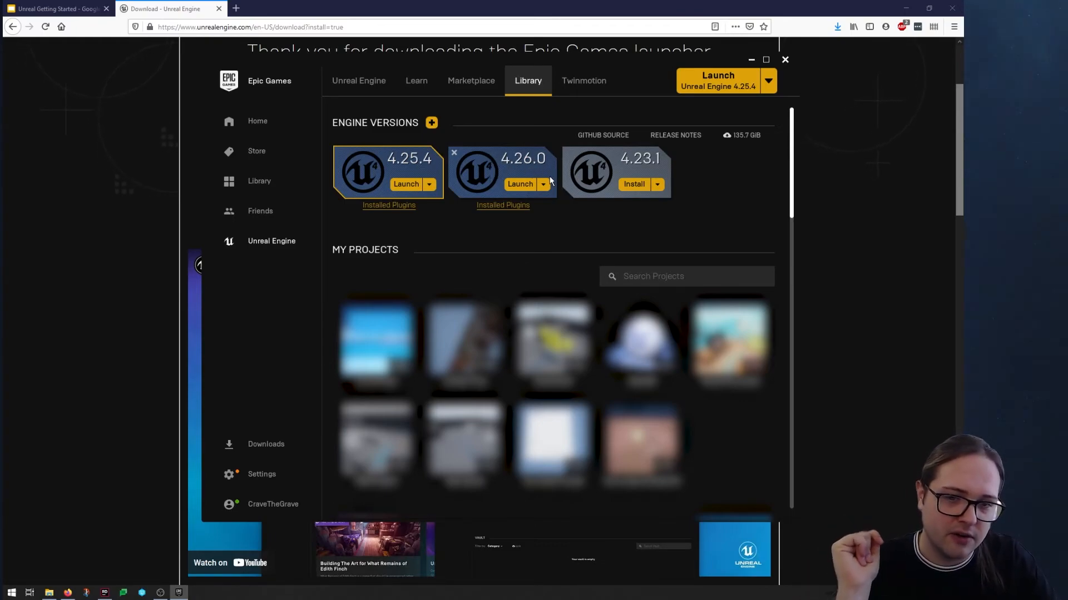
click(431, 123)
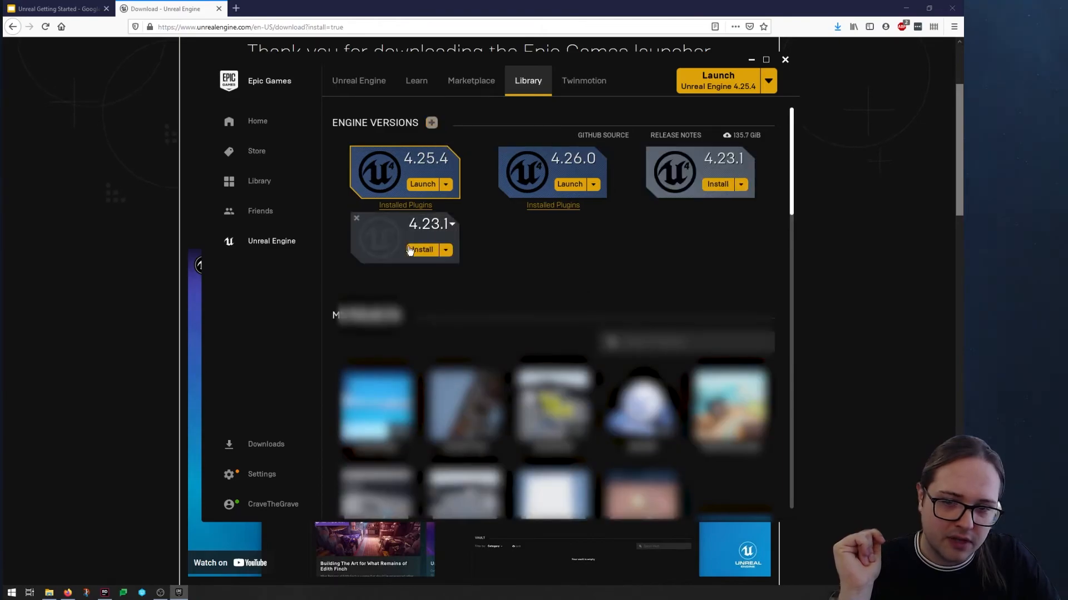
click(356, 219)
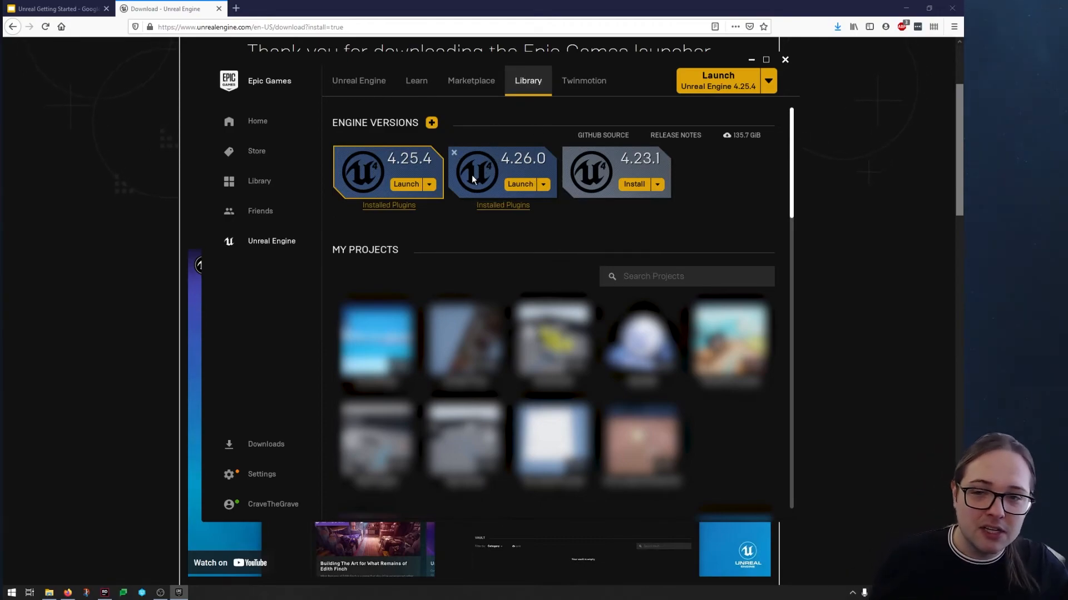
Launch Unreal Engine 4.26.0 and bring the new project categories into view
click(520, 184)
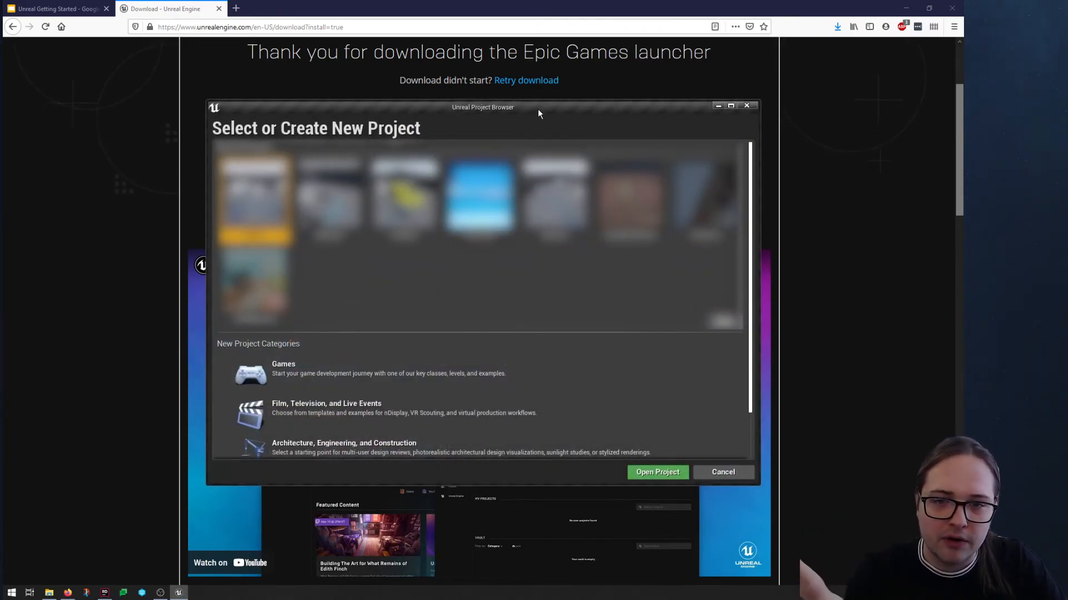
drag(564, 102, 559, 84)
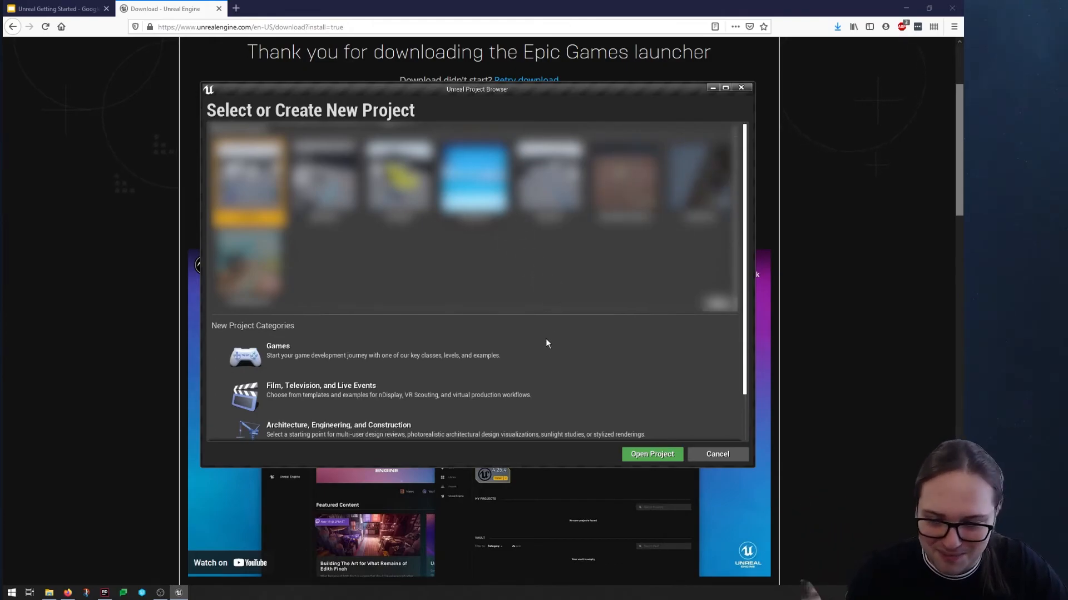
scroll(488, 325, down, 1)
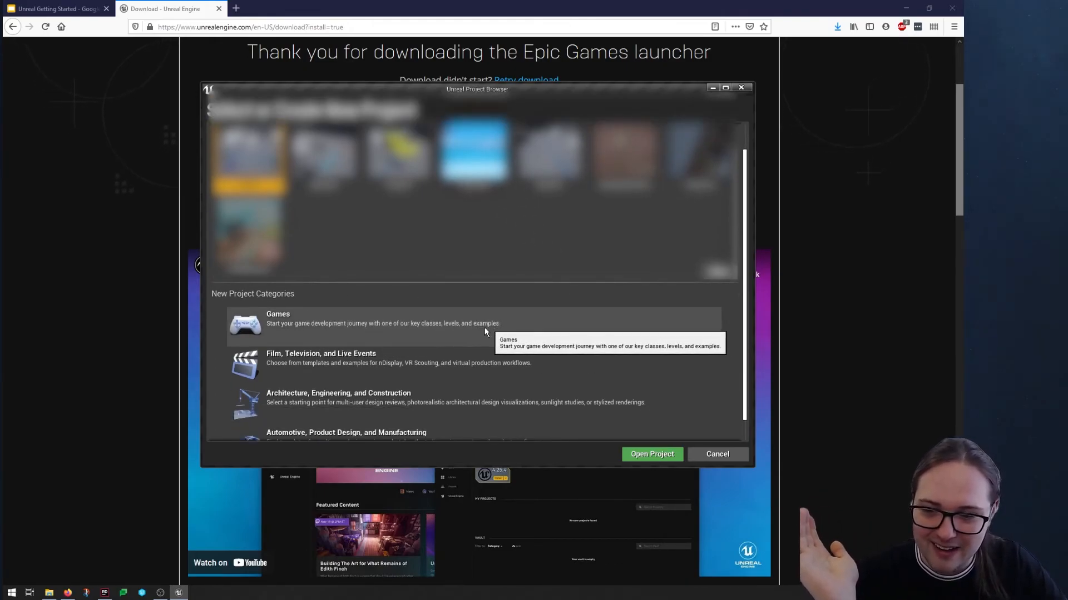
scroll(339, 328, down, 1)
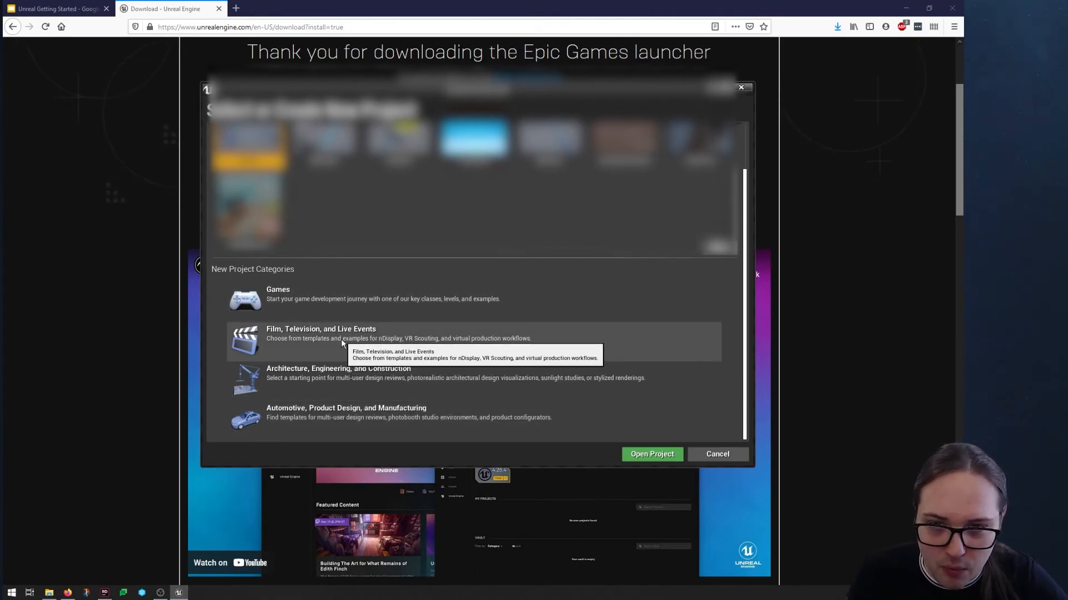
Choose the Games category and the First Person template for the new project and proceed to its settings
click(285, 304)
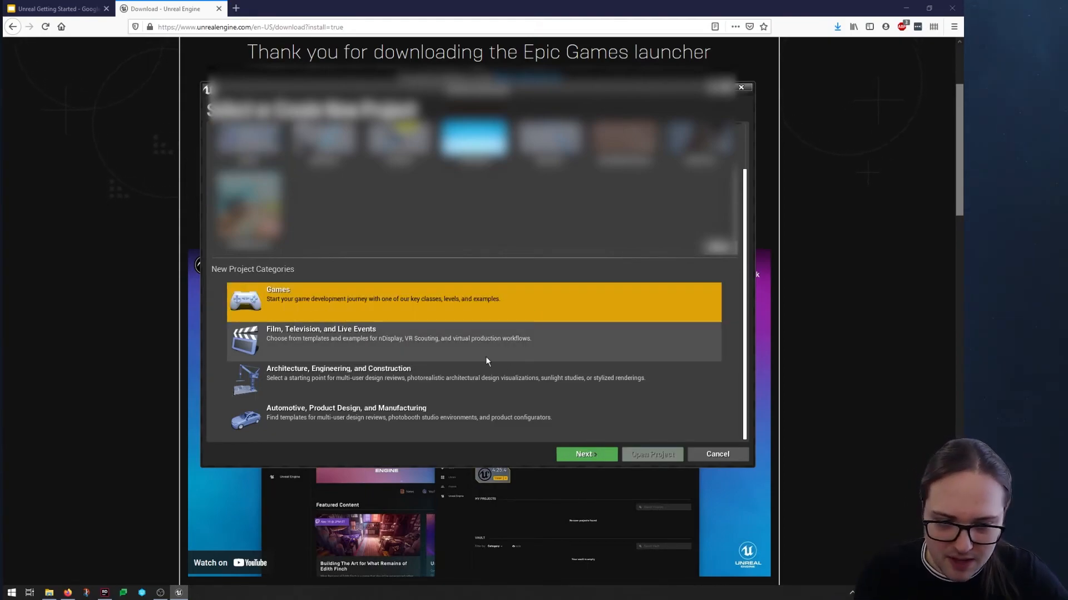
click(599, 455)
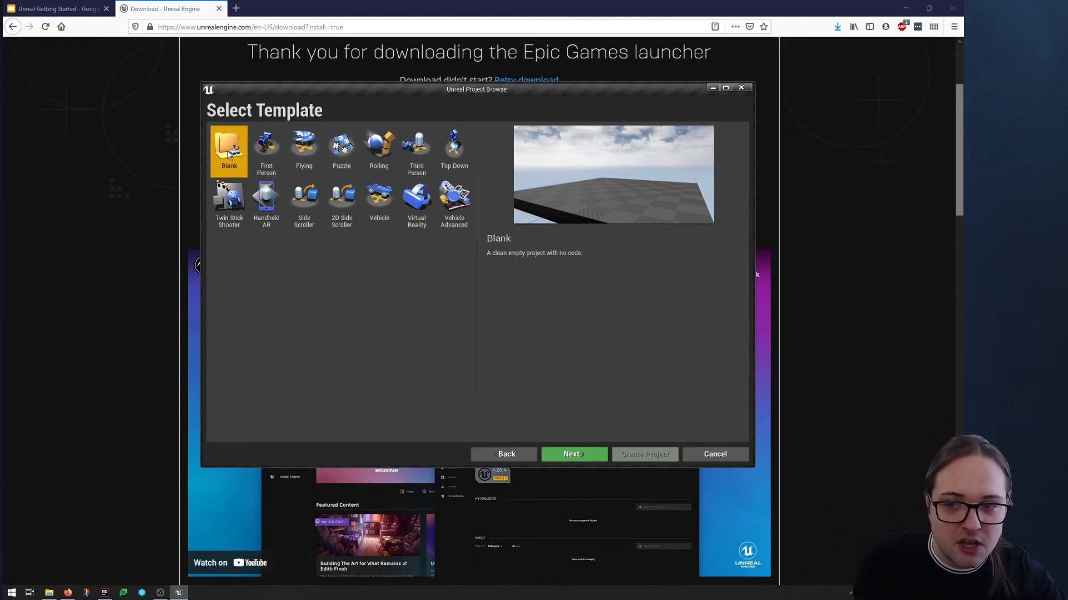
click(268, 149)
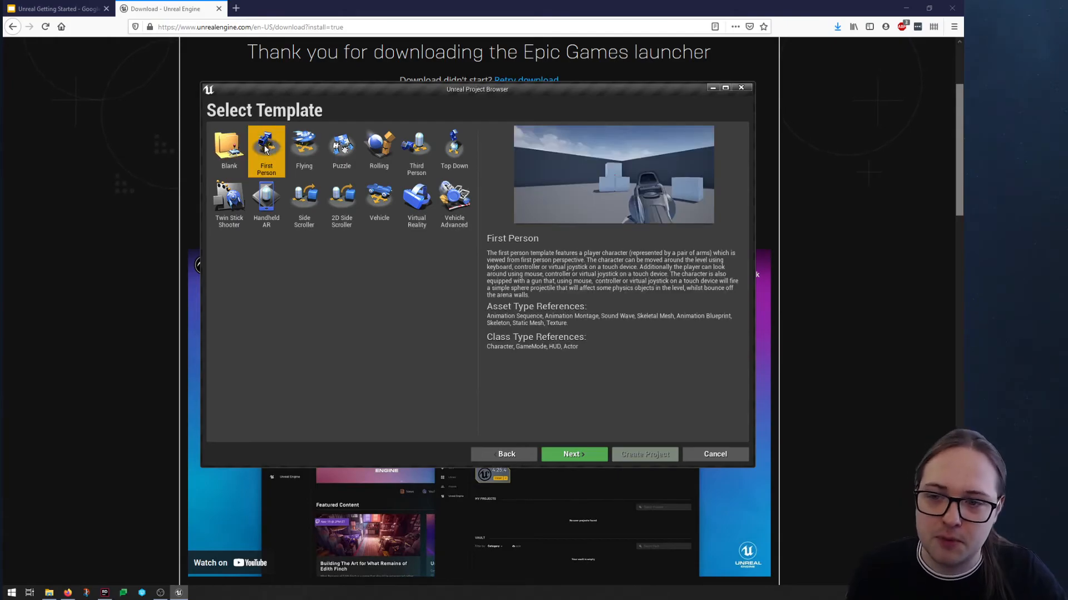
click(581, 453)
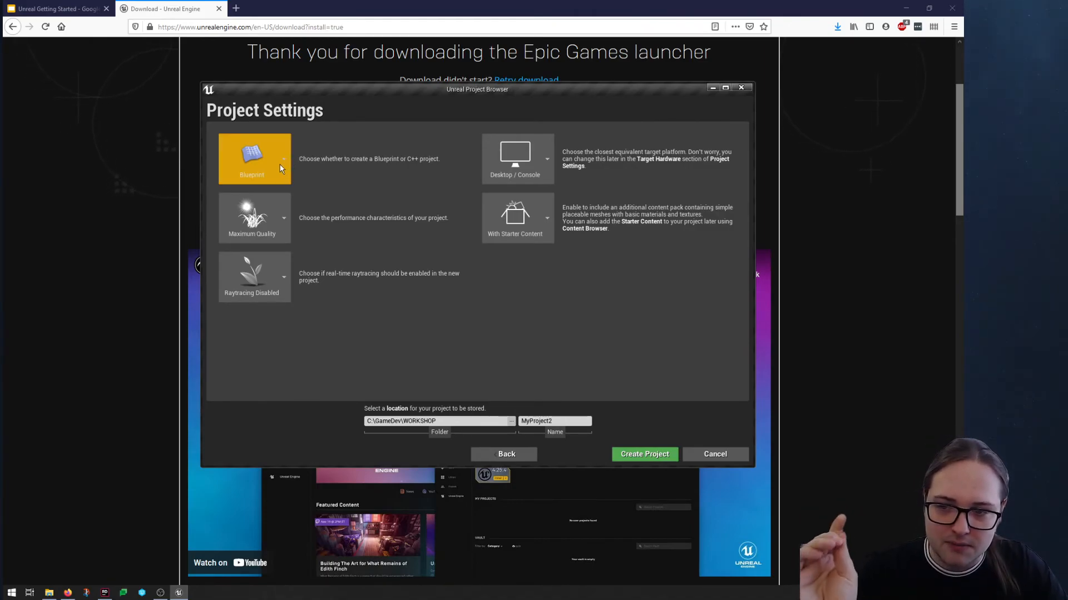
Set the project's performance characteristics to Scalable 3D or 2D, name it Tutorial1 and create the project
click(272, 220)
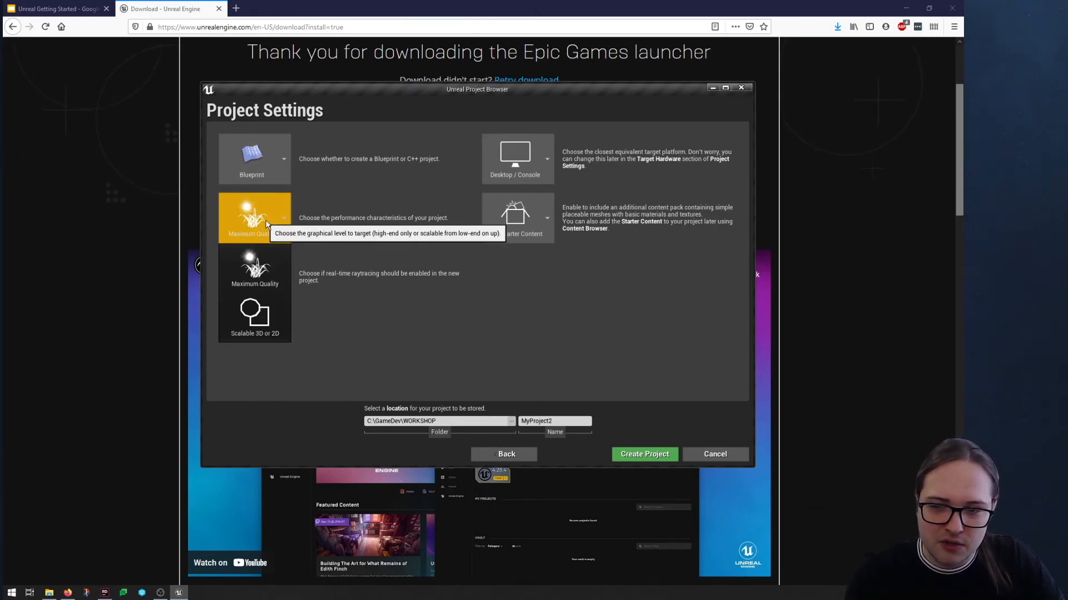
click(267, 324)
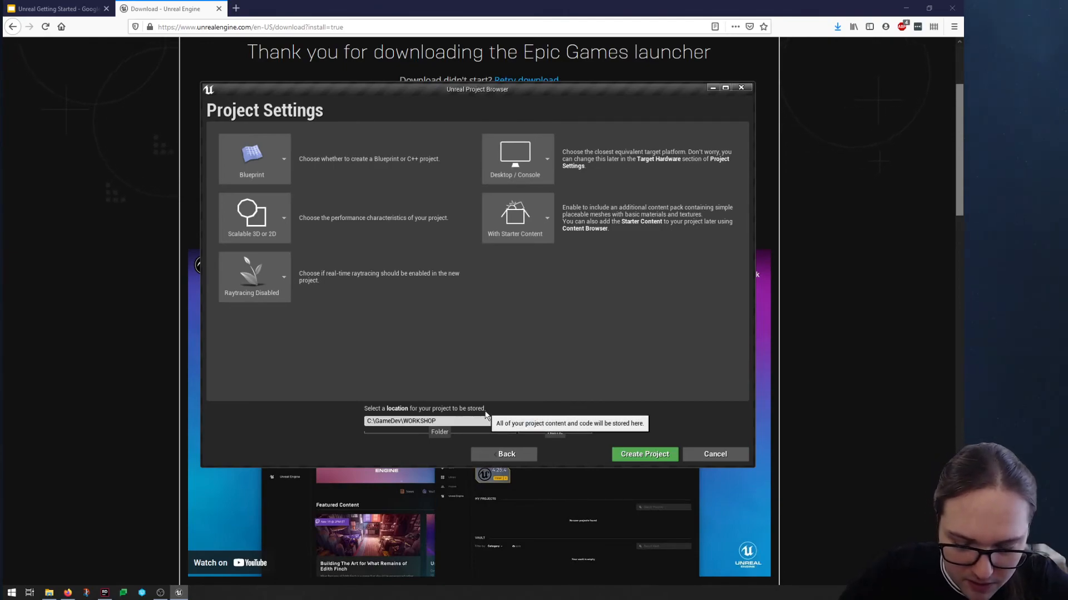
text(Tutorial1)
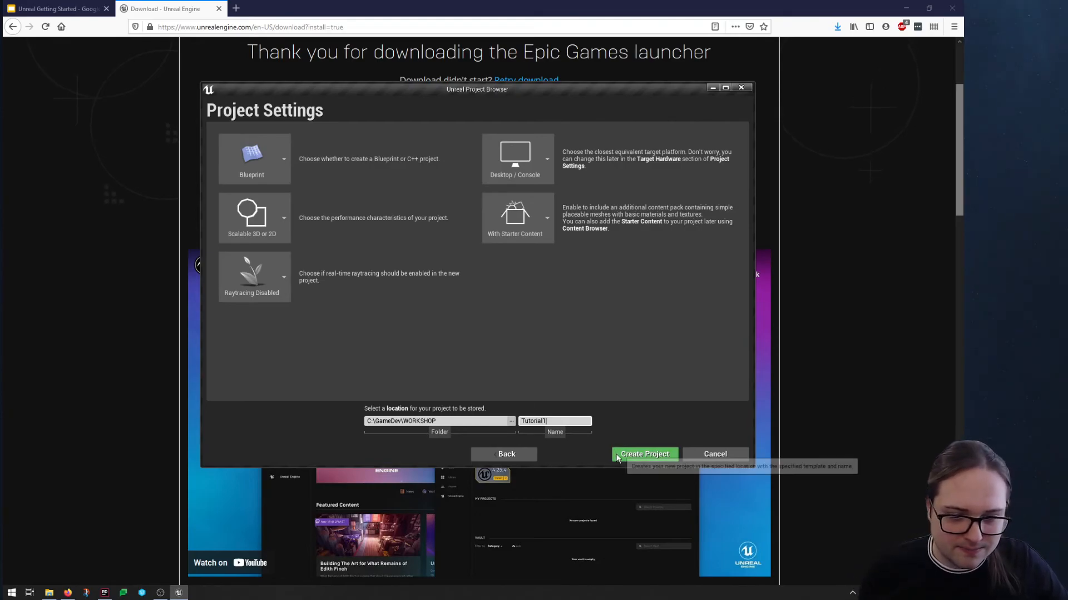
click(645, 454)
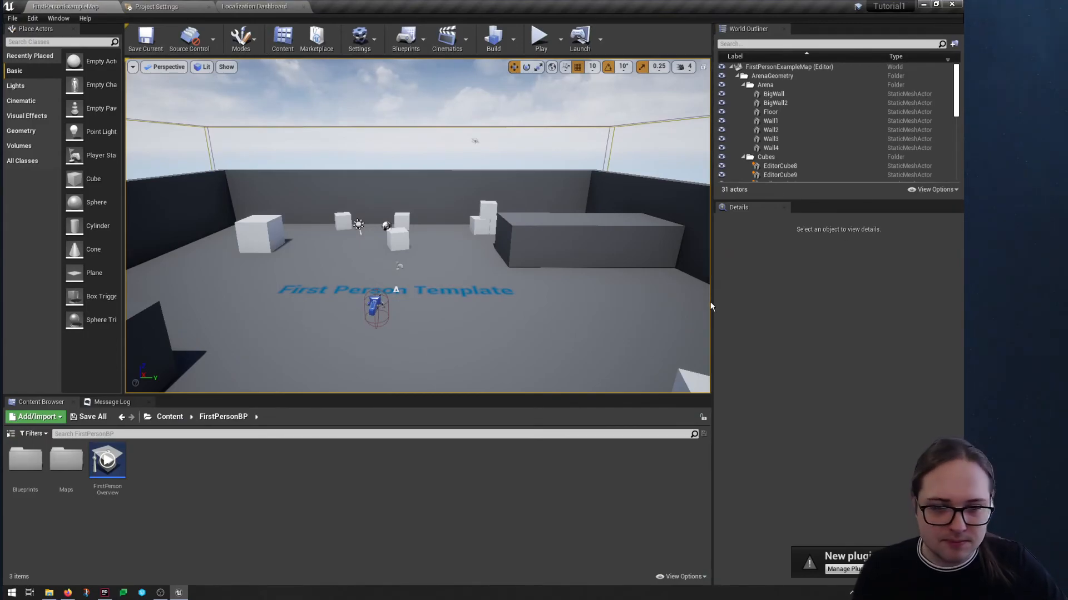
Enlarge the level viewport by narrowing the World Outliner and Details area and reducing the Content Browser's height
drag(710, 306, 794, 356)
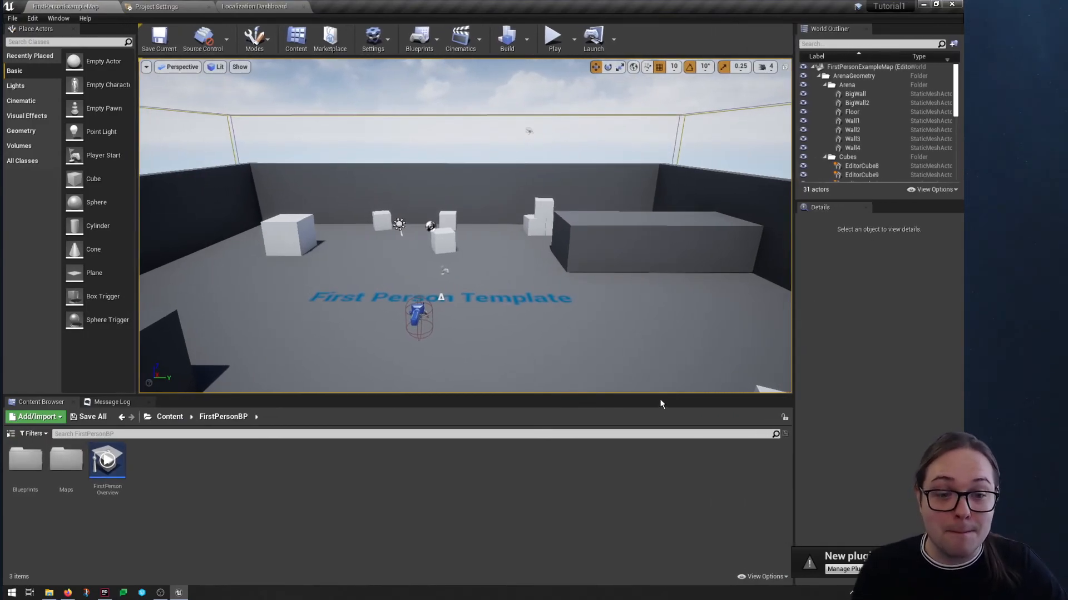
drag(661, 399, 688, 435)
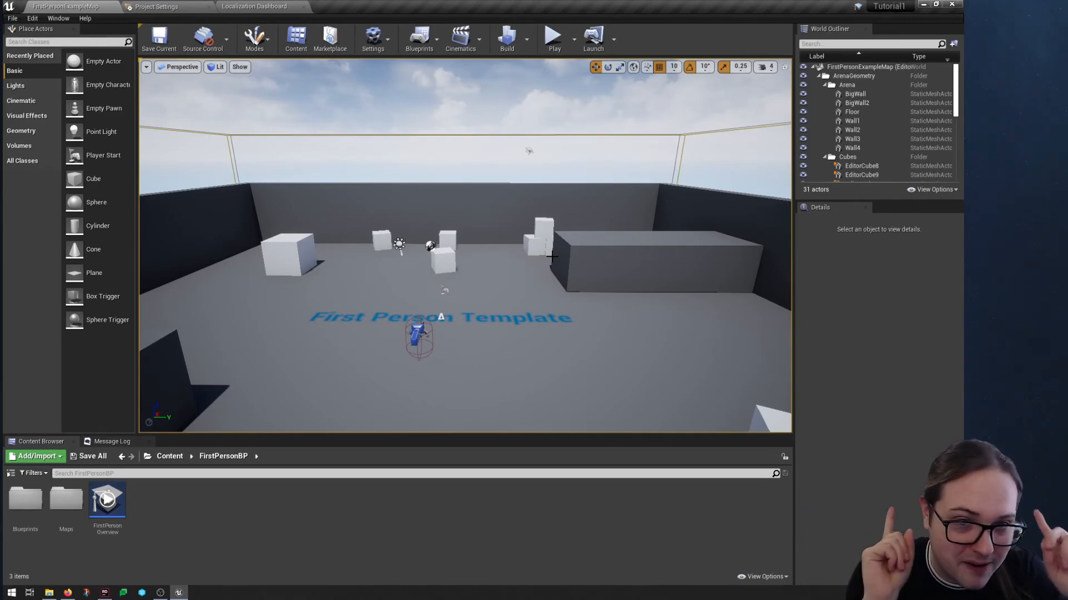
Play the level in the editor and walk the character through the arena to a stack of white cubes
click(556, 40)
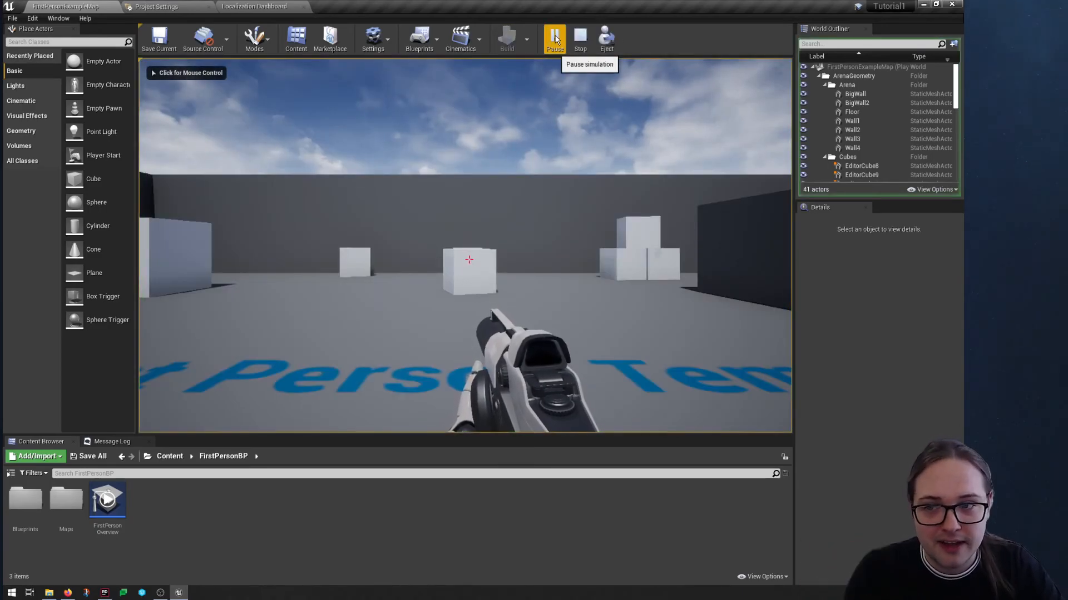
click(388, 249)
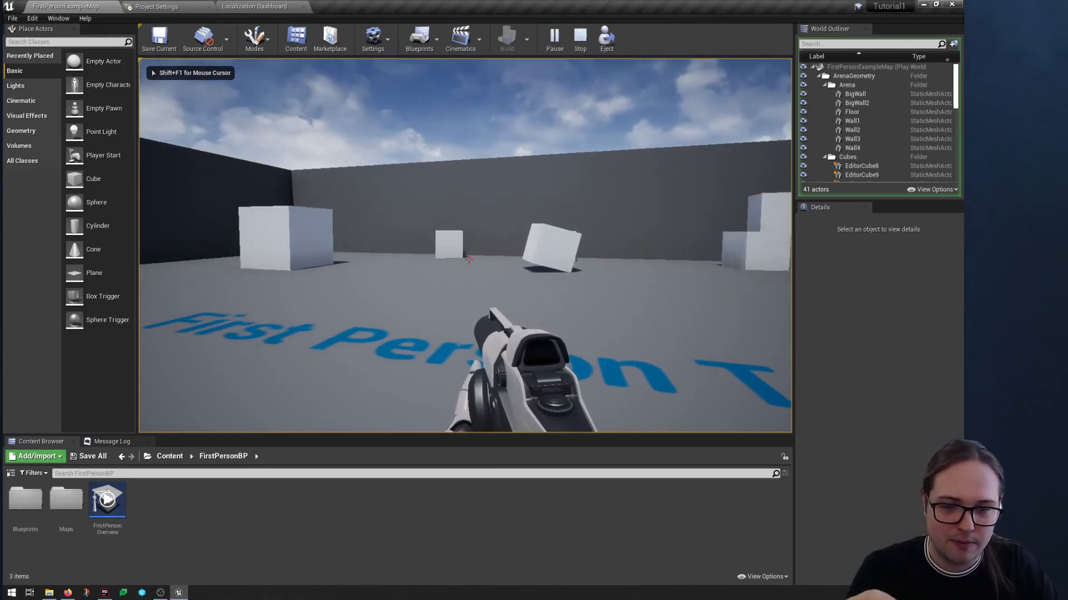
key(a)
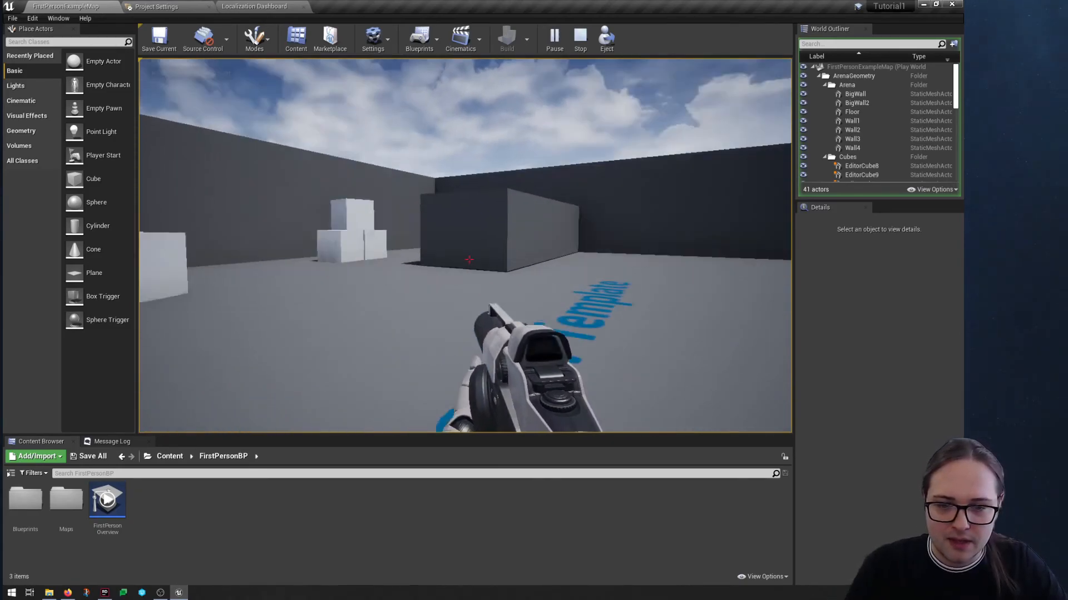
key(d)
key(a)
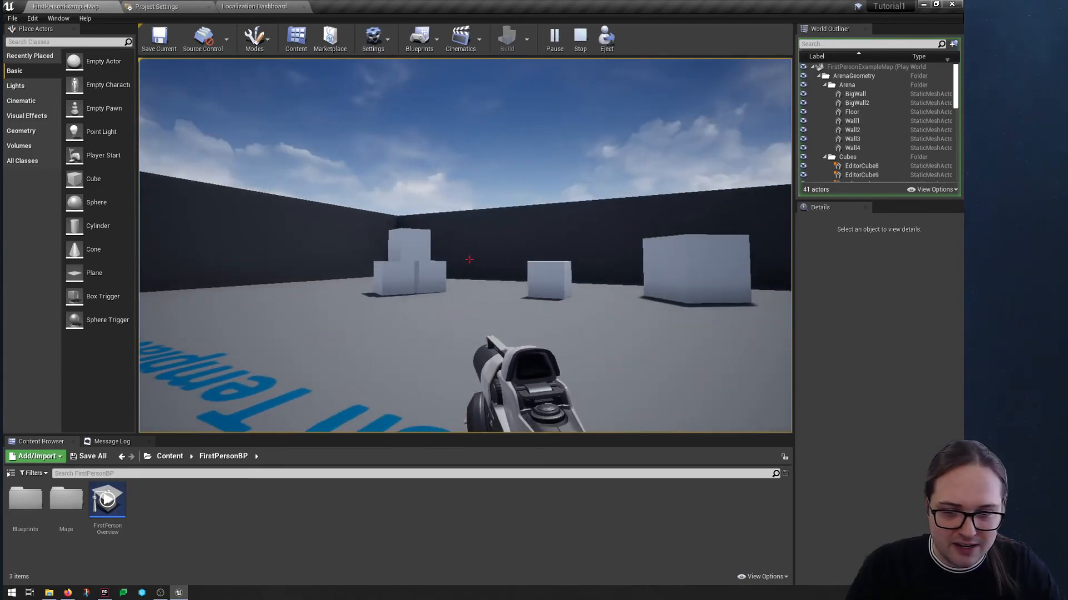
key(w)
key(w)
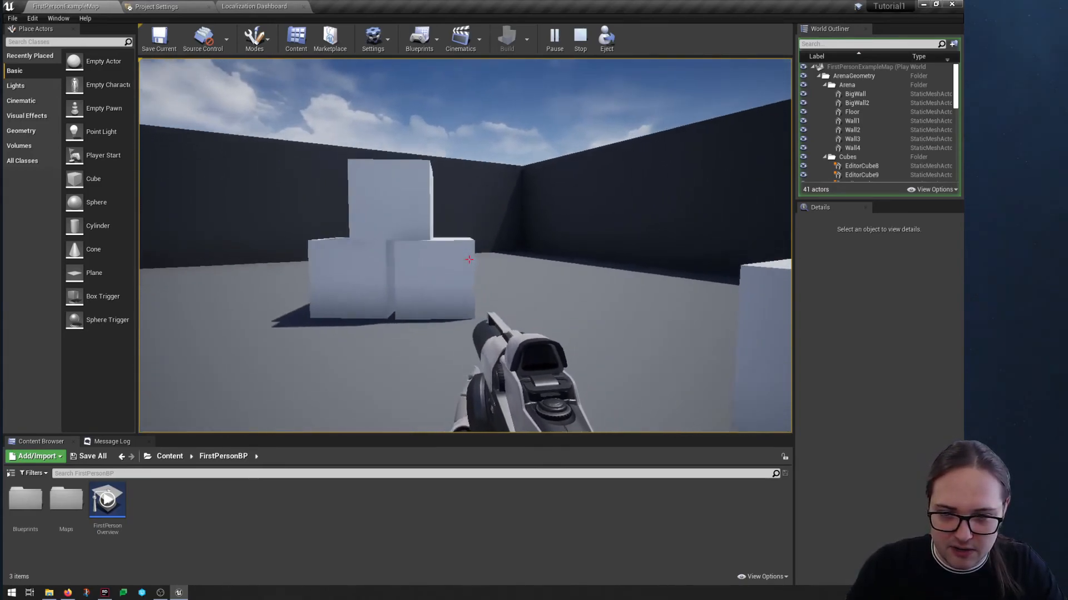
key(s)
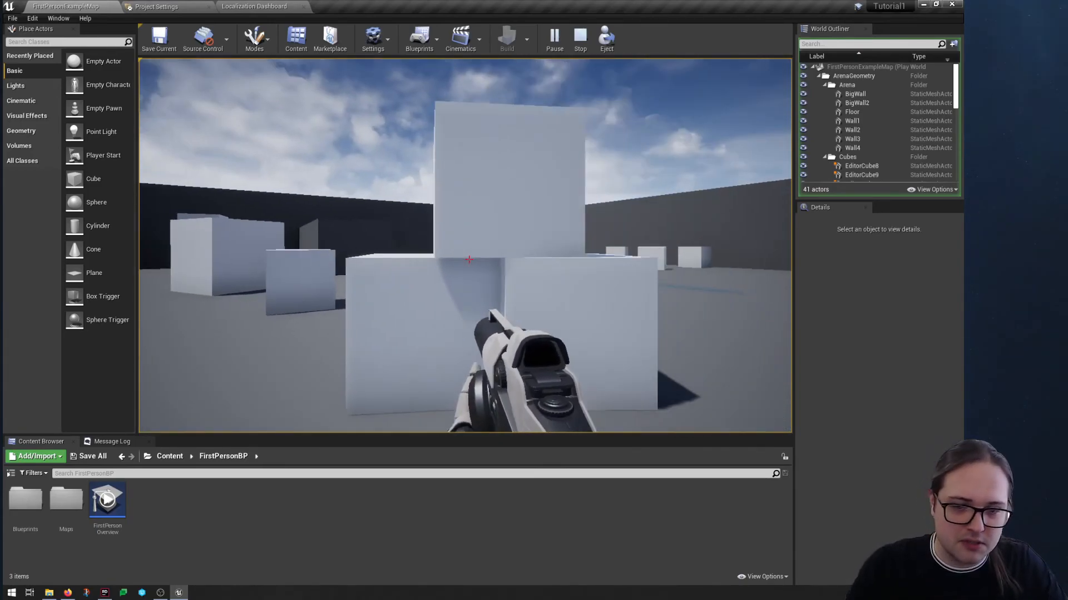
key(w)
Test the weapon in the running level by firing several shots
click(470, 260)
click(470, 259)
click(469, 260)
click(470, 259)
click(469, 260)
click(469, 259)
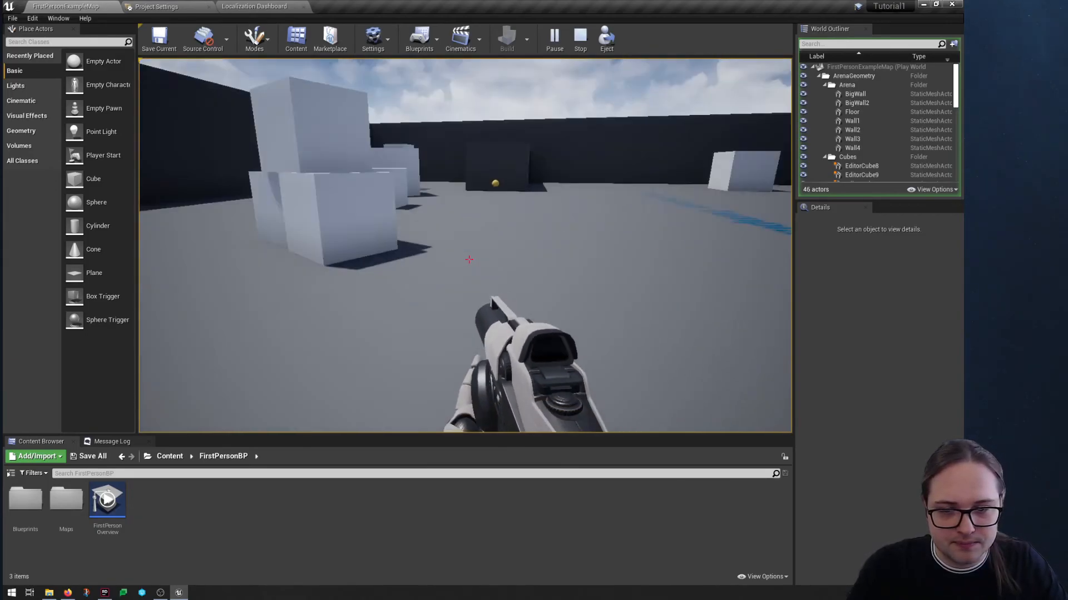
Test the character's controls by walking around the arena, jumping and firing a shot at the cubes
key(w)
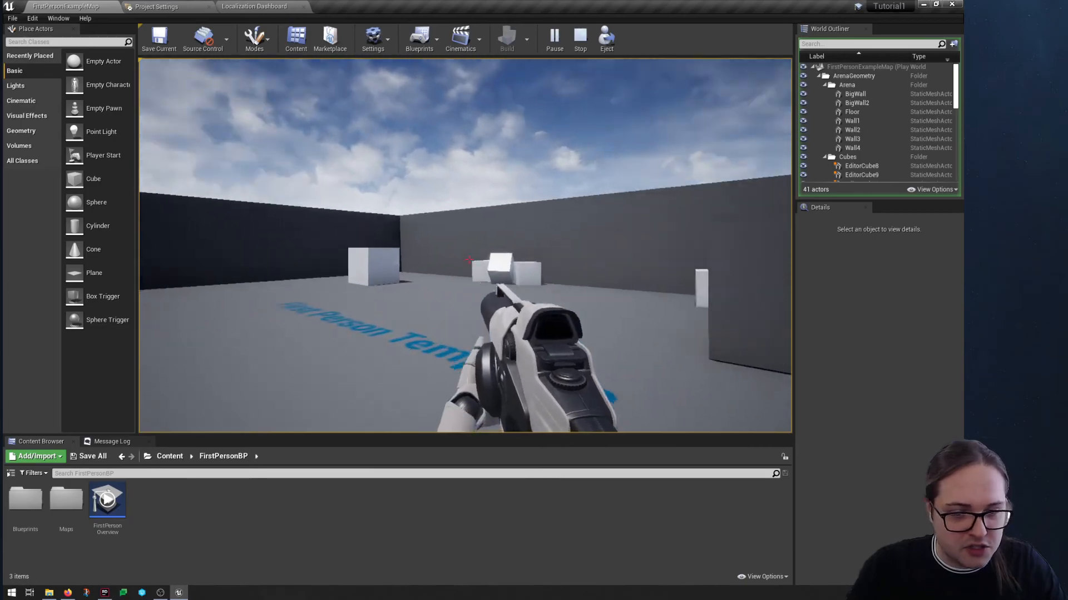
key(w)
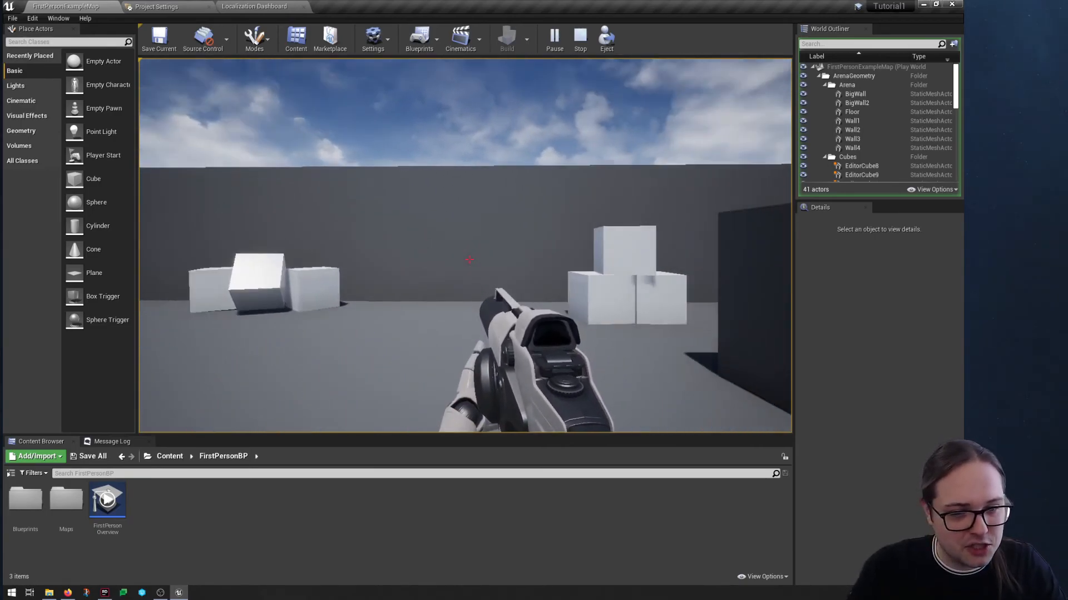
key(w)
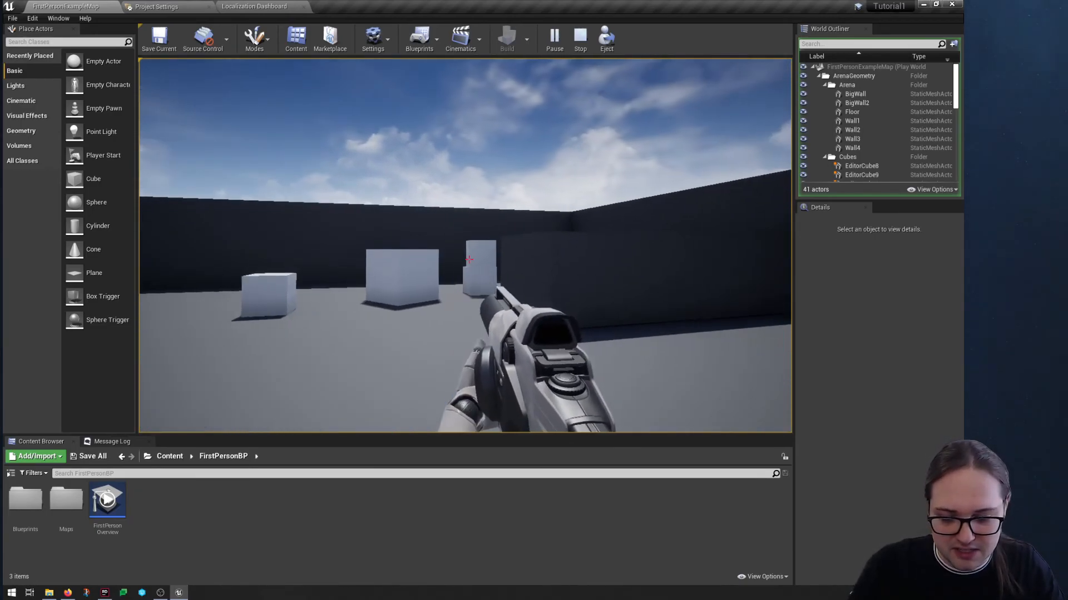
key(w)
key(space)
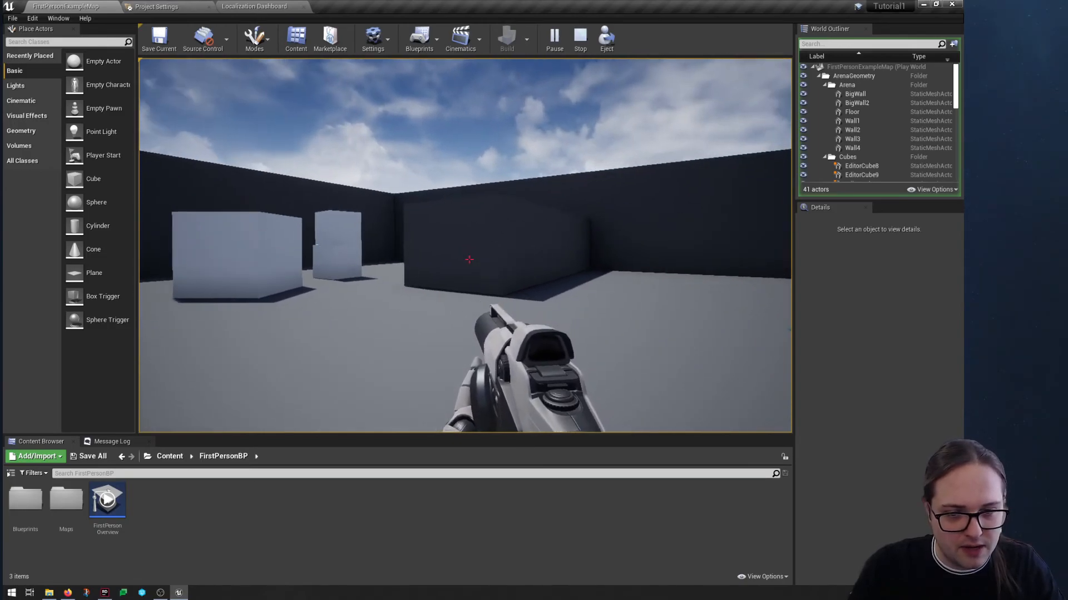
key(w)
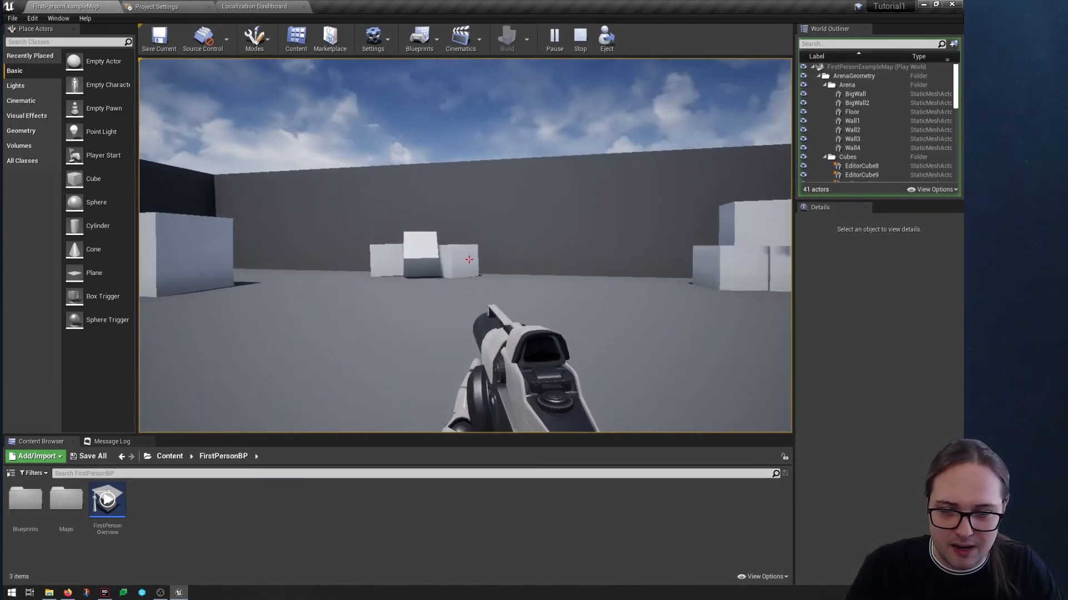
click(469, 260)
key(s)
key(w)
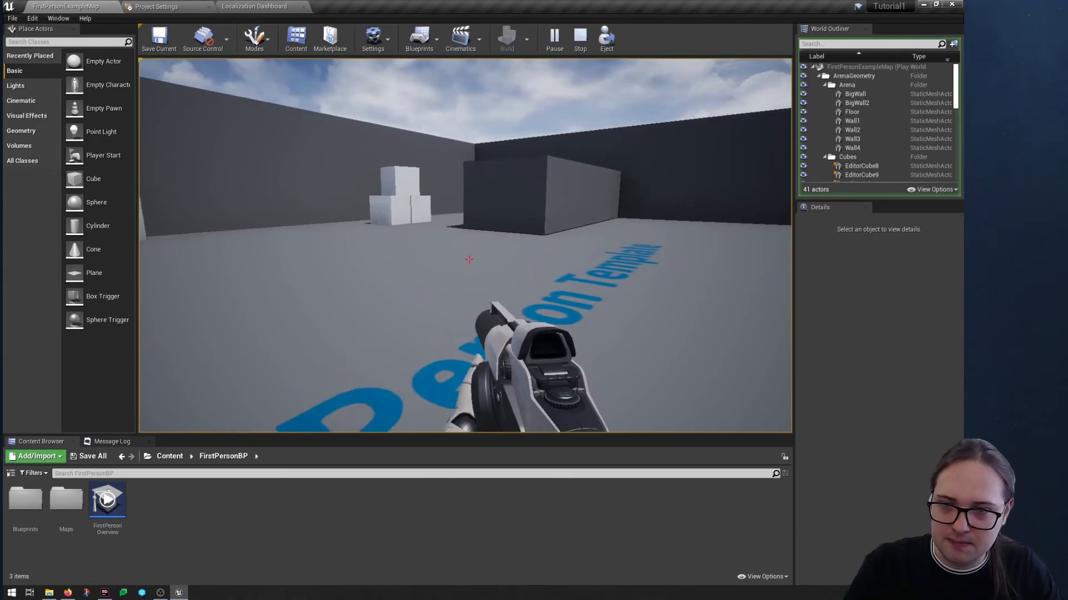
Shoot at the white cubes around the arena to test how they react to the projectiles
key(w)
click(468, 260)
click(468, 260)
key(w)
click(469, 260)
click(469, 260)
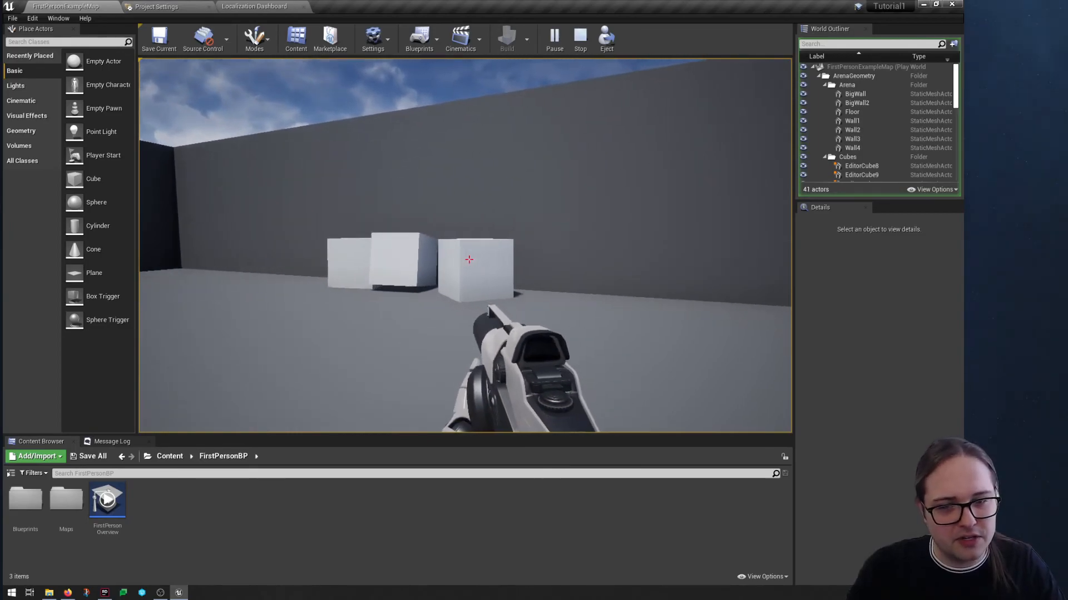
click(469, 260)
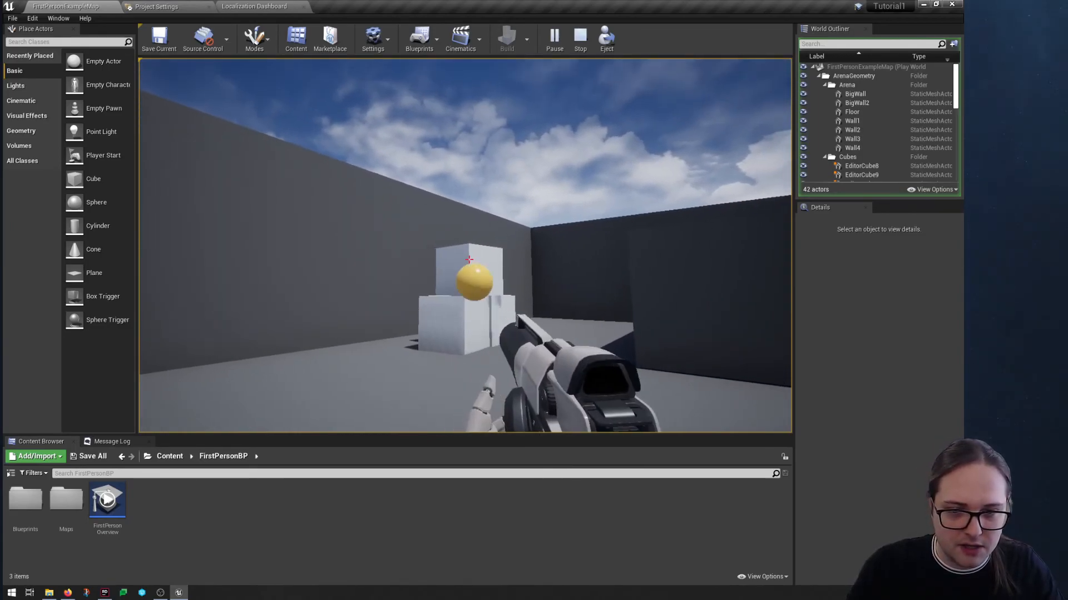
click(468, 260)
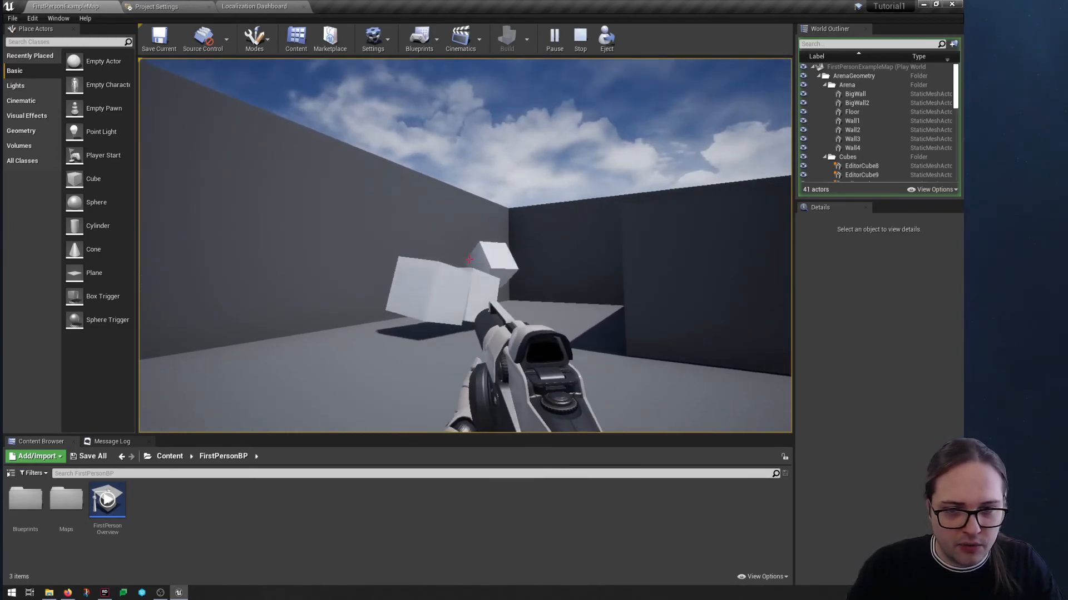
click(469, 259)
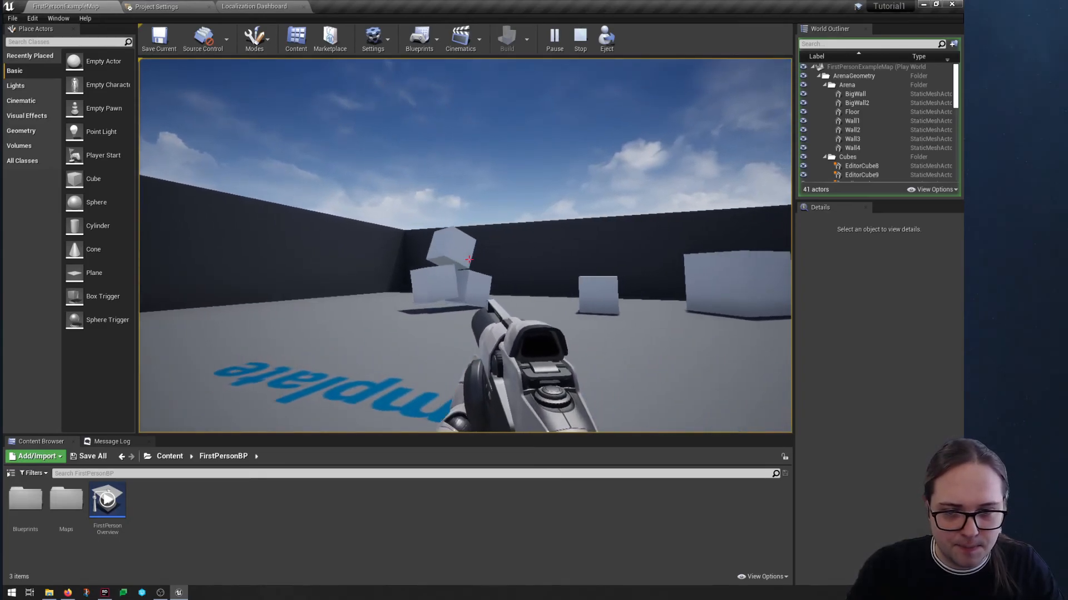
key(d)
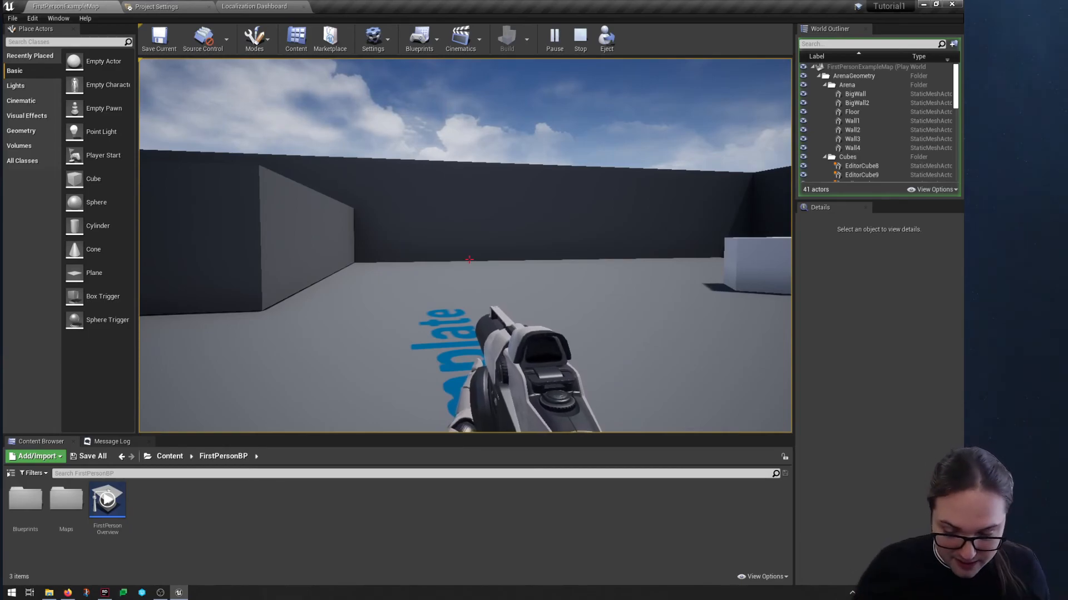
Stop the play session and pull the viewport camera back to an elevated overview of the arena
key(Escape)
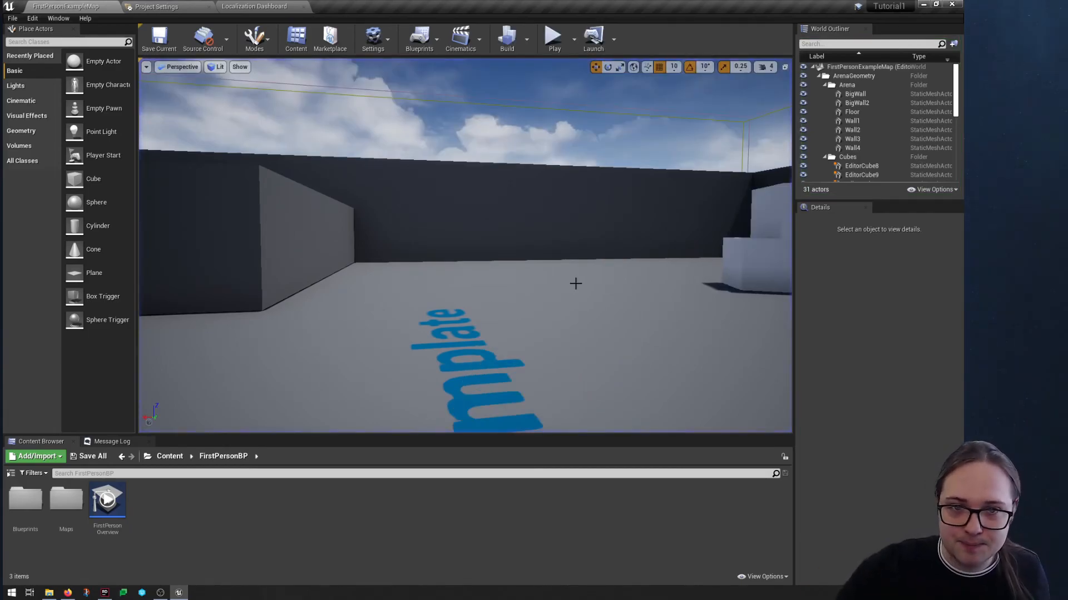
key(s)
mouse_move(311, 188)
right_down()
mouse_move(303, 197)
mouse_move(344, 217)
mouse_move(311, 189)
right_up()
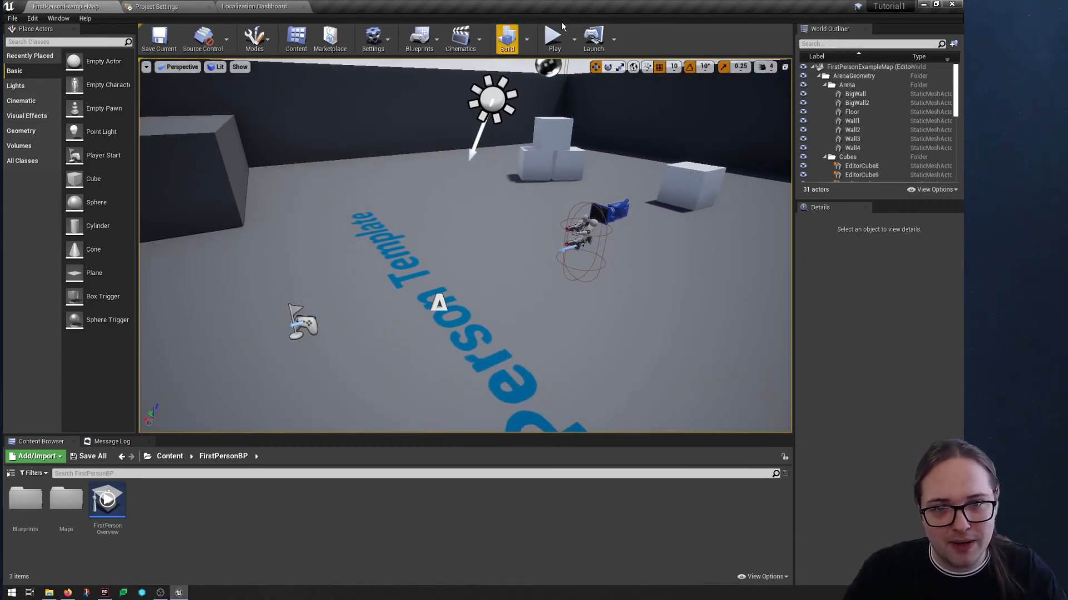
right_drag(497, 141, 434, 154)
key(s)
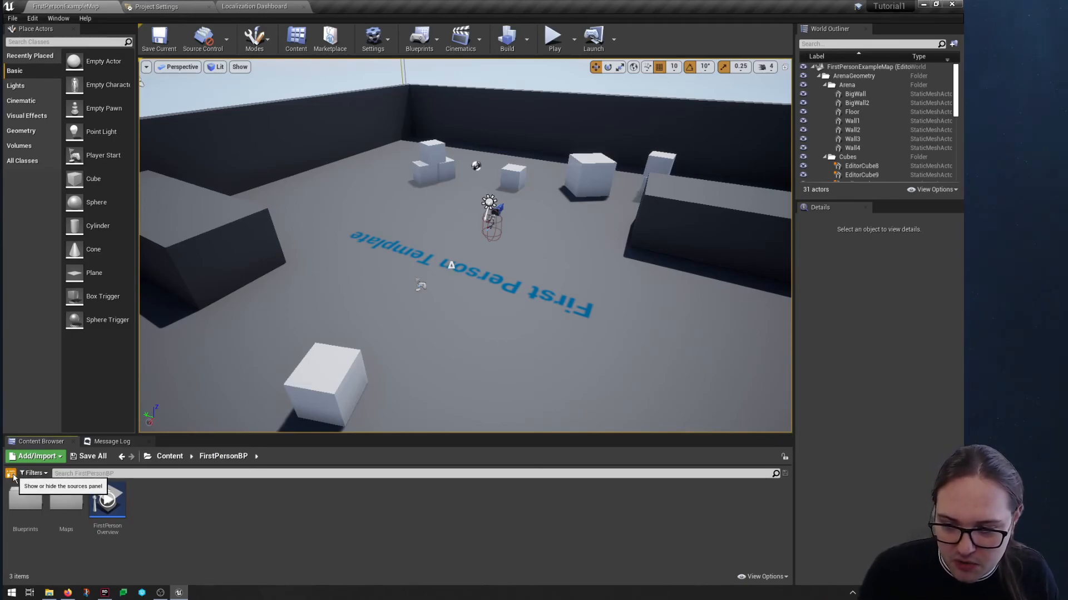
Show the Content Browser's sources tree, make the browser taller and expand the FirstPerson folder
click(11, 474)
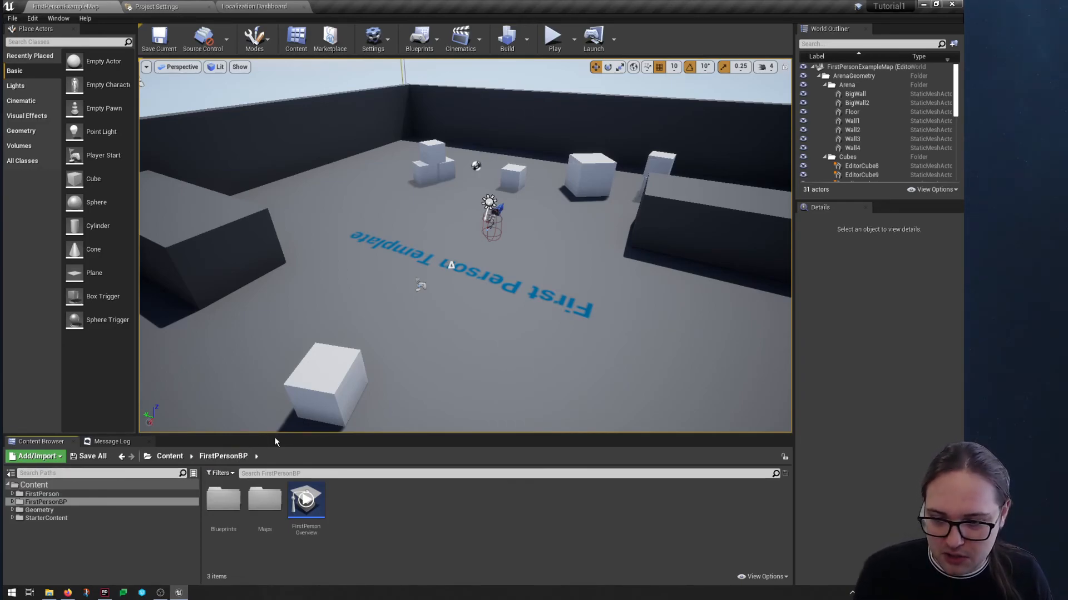
drag(268, 441, 268, 407)
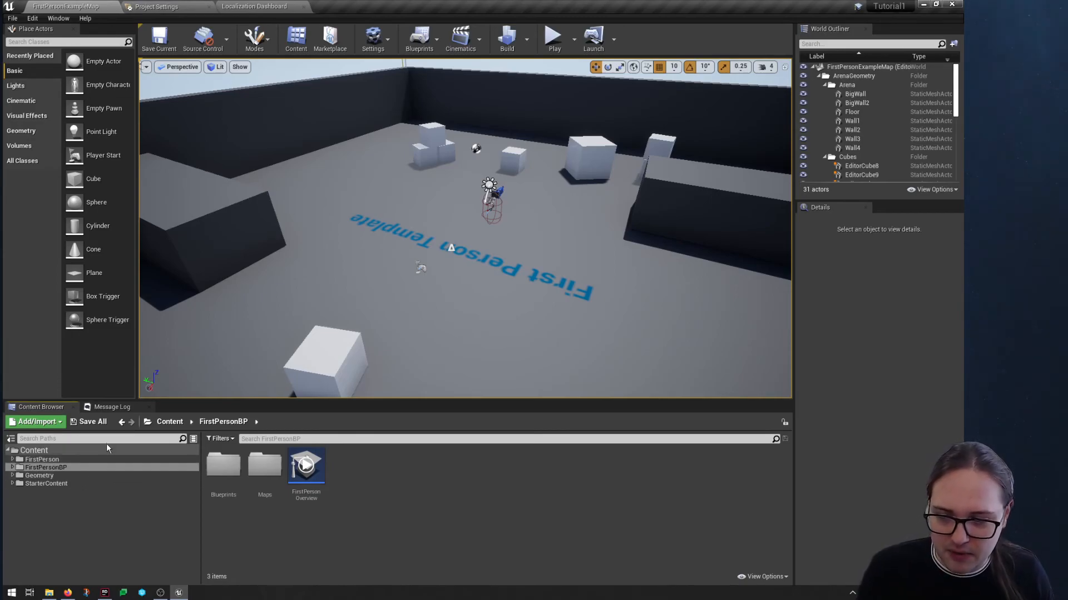
click(13, 460)
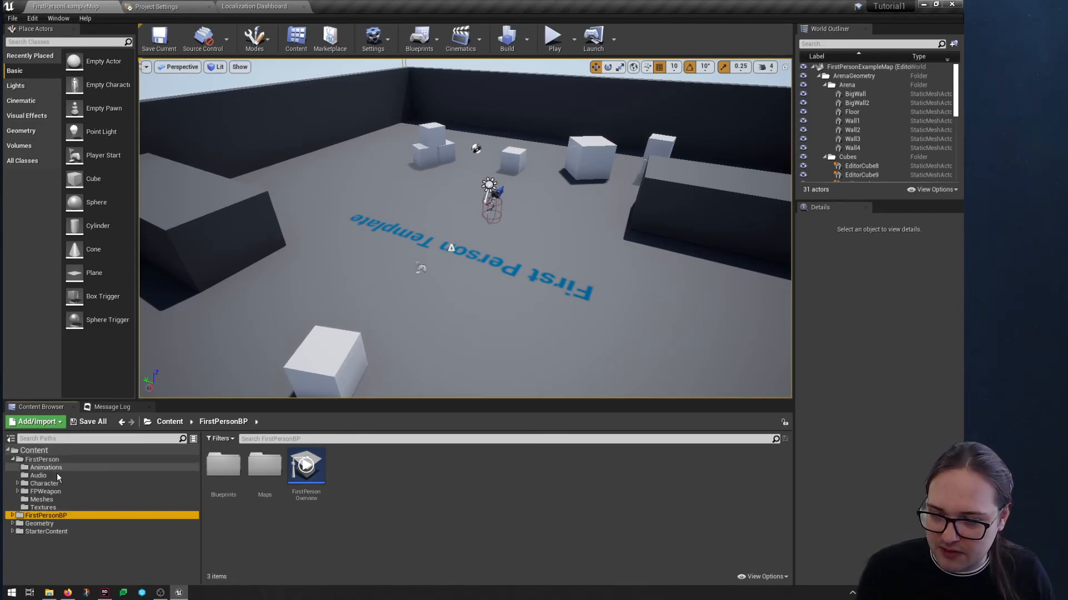
Look through the FirstPerson subfolders, including Textures and Audio, and return to the FirstPersonBP folder
click(30, 499)
click(25, 509)
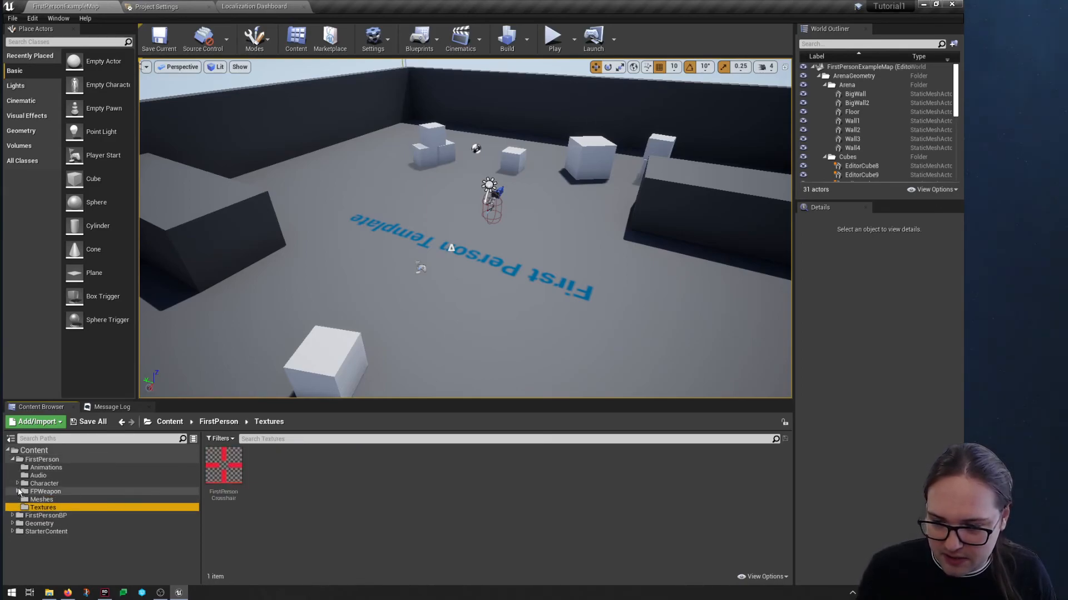
click(50, 483)
click(38, 475)
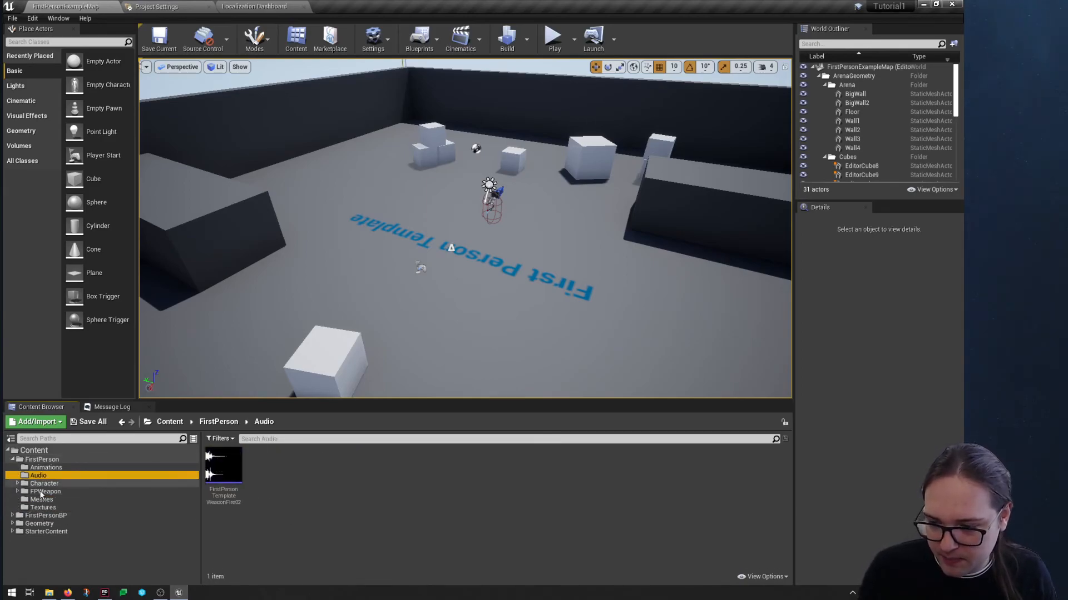
click(28, 516)
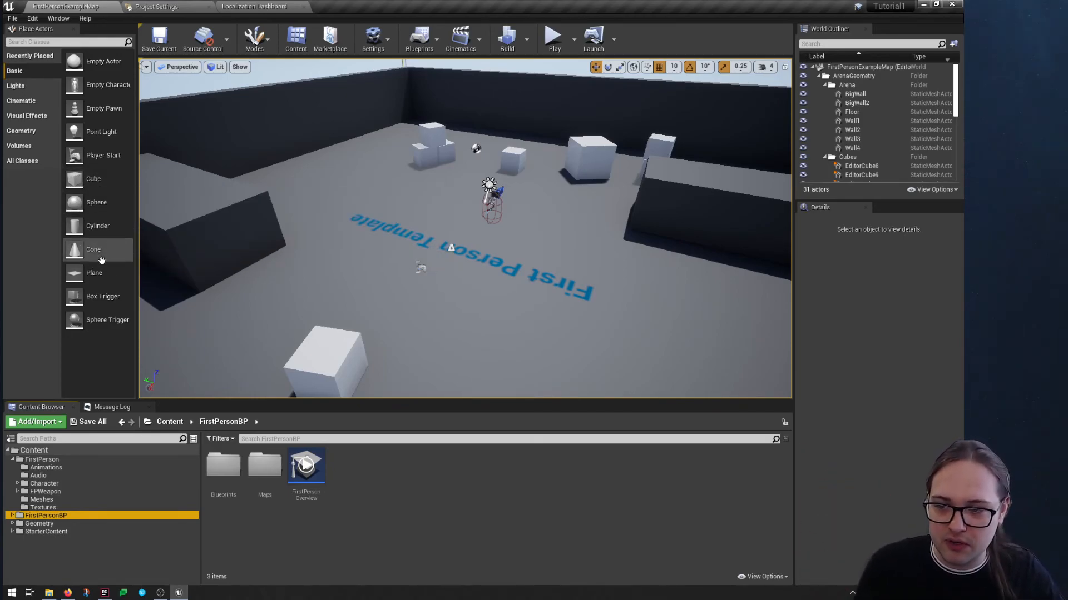
Place a basic Sphere in the arena beside the small cube stack, at X -560, Y 360, Z 300
drag(75, 203, 448, 172)
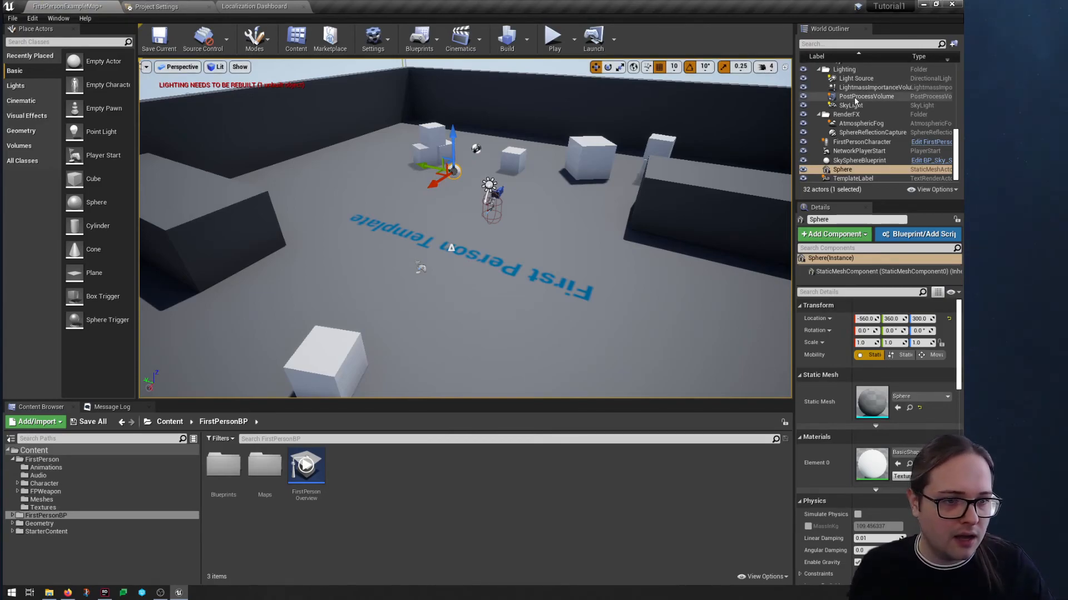
Select several existing level objects in turn, ending with the floor, to view their details
click(654, 185)
click(590, 157)
click(445, 286)
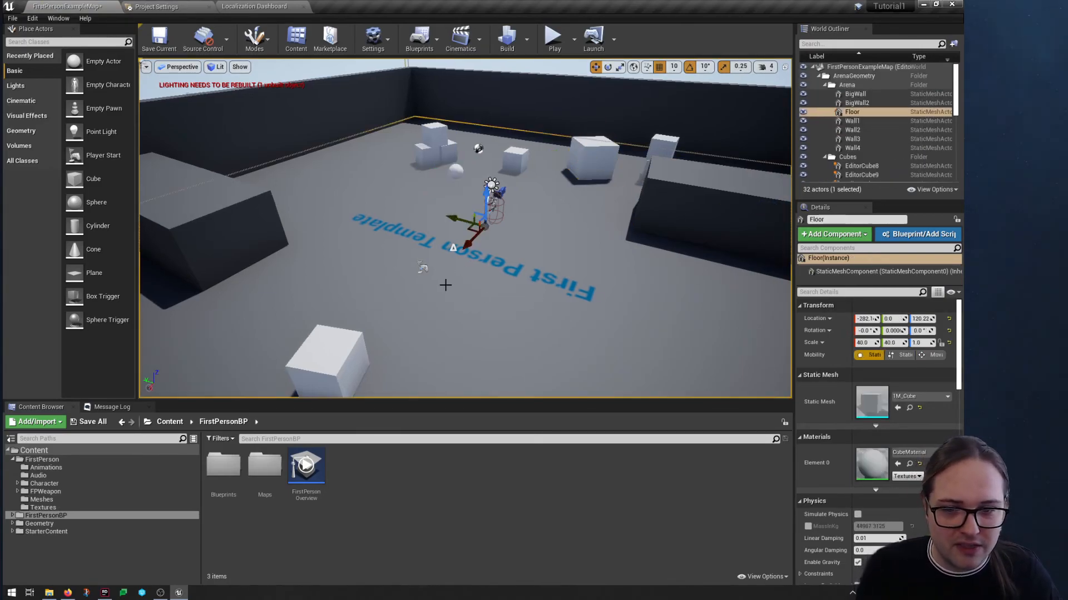
Select the foreground cube, the large block and the cubes of the far stack in turn to view their details
click(326, 343)
click(239, 249)
click(429, 154)
click(434, 134)
click(446, 149)
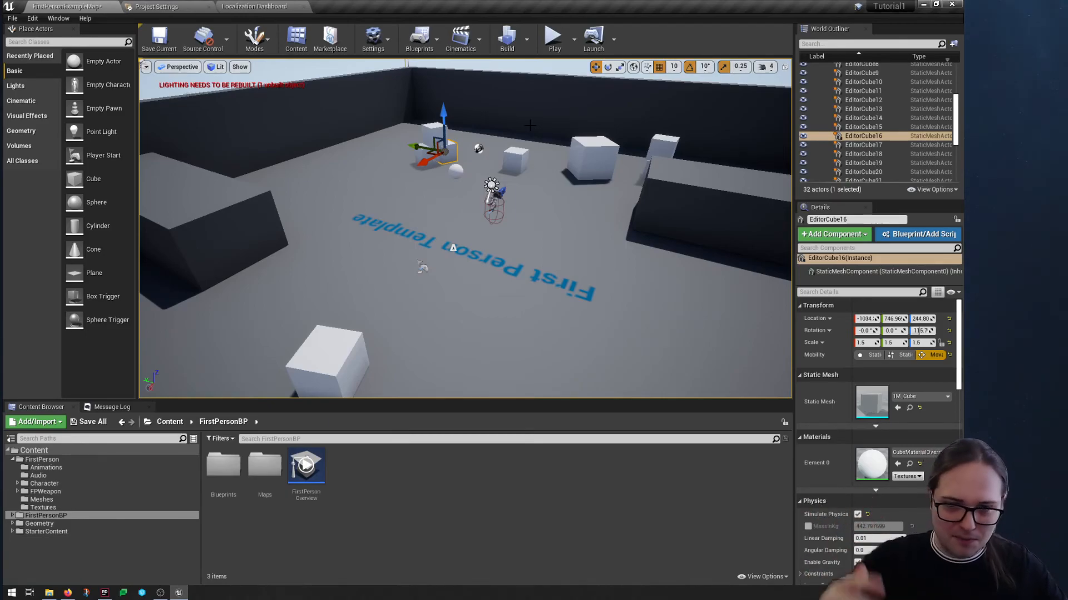
Fly the viewport camera through the arena, moving forward, back, up and down, to view the selected cube stack from the opposite side
right_drag(502, 147, 1016, 214)
key(w)
key(s)
key(q)
key(e)
key(w)
key(s)
key(w)
key(s)
key(w)
key(s)
key(w)
key(s)
key(w)
key(s)
key(w)
key(s)
key(s)
key(a)
right_drag(492, 129, 470, 104)
key(s)
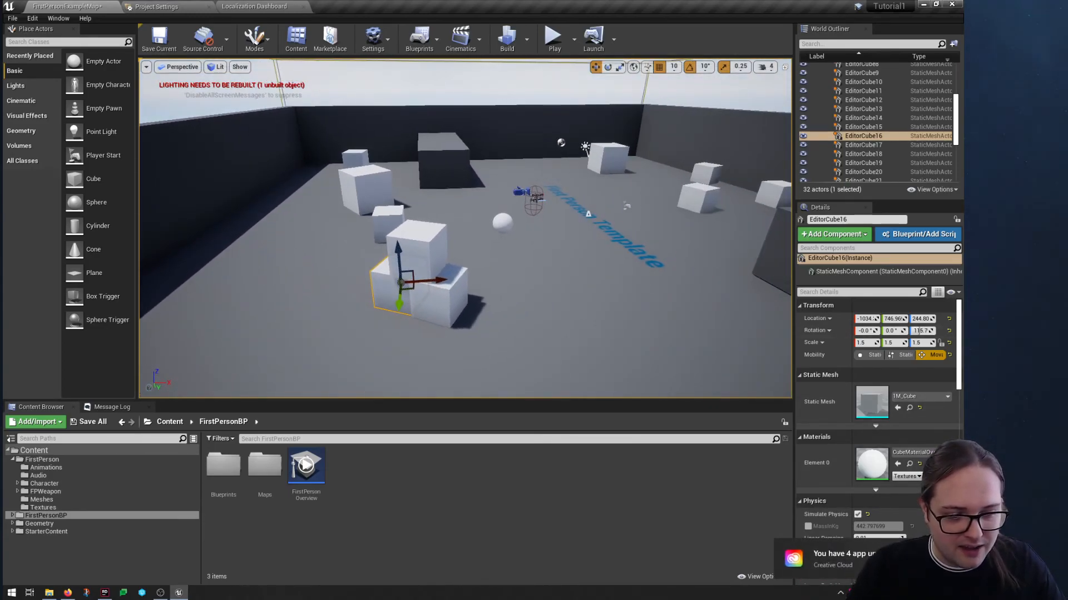
Dismiss the Creative Cloud notification and fly the camera around the arena to inspect the cubes, sphere and walls from several angles
click(947, 547)
mouse_move(512, 275)
right_down()
mouse_move(564, 272)
mouse_move(508, 291)
mouse_move(642, 278)
mouse_move(517, 281)
right_up()
key(e)
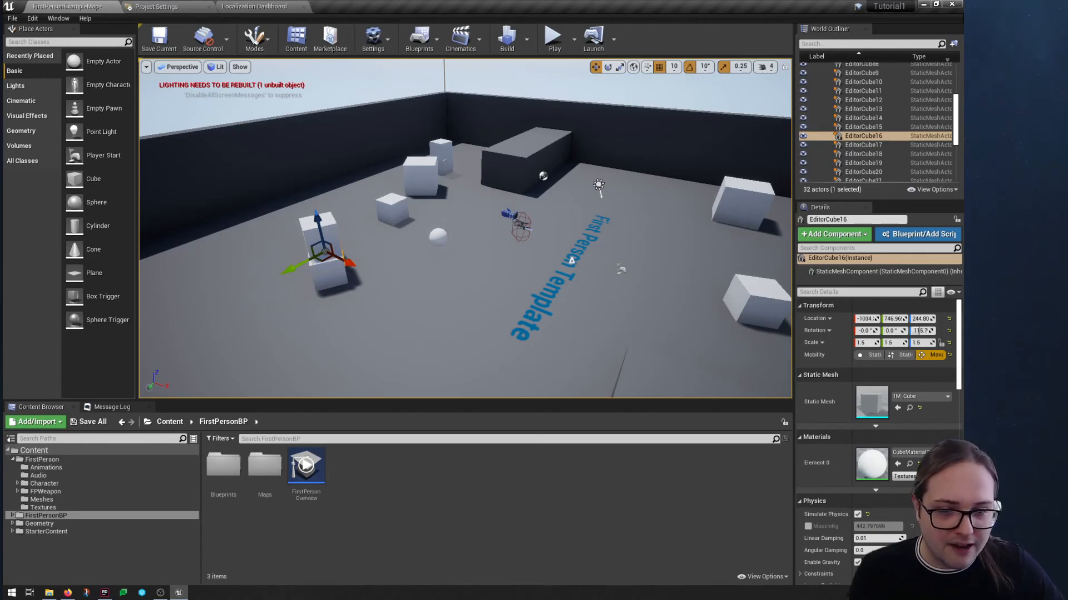
right_drag(465, 227, 434, 215)
right_drag(465, 228, 523, 212)
key(s)
key(s)
key(w)
key(w)
key(s)
right_drag(522, 281, 486, 303)
key(w)
key(s)
right_drag(546, 196, 576, 209)
key(w)
mouse_move(473, 111)
right_down()
mouse_move(517, 120)
mouse_move(473, 111)
right_up()
key(s)
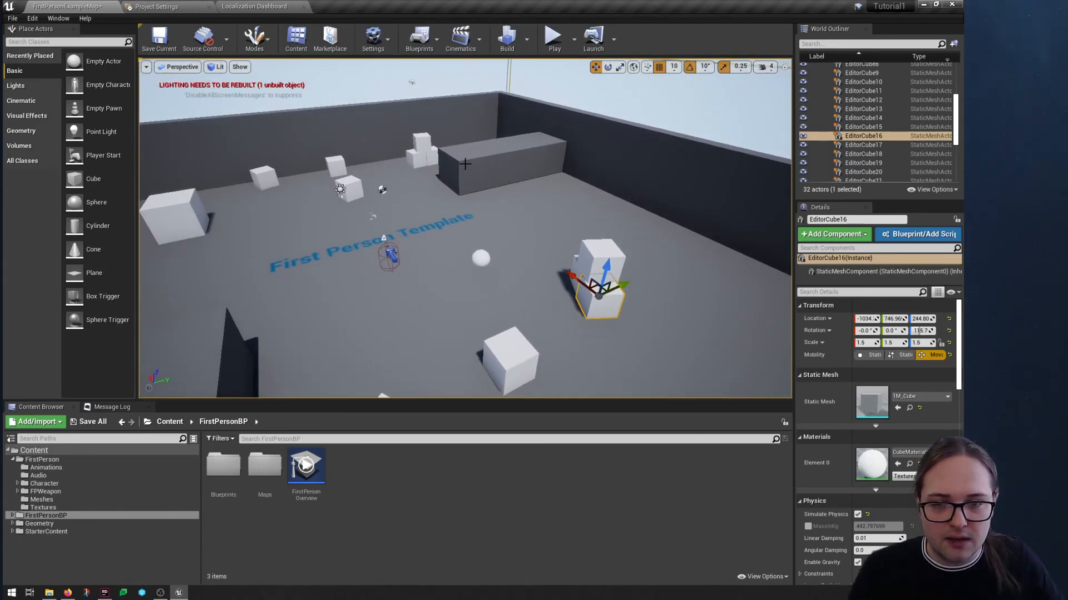
Select the large block, the far stack's top cube, the near stack's bottom cube and the single foreground cube in turn
click(465, 164)
click(424, 161)
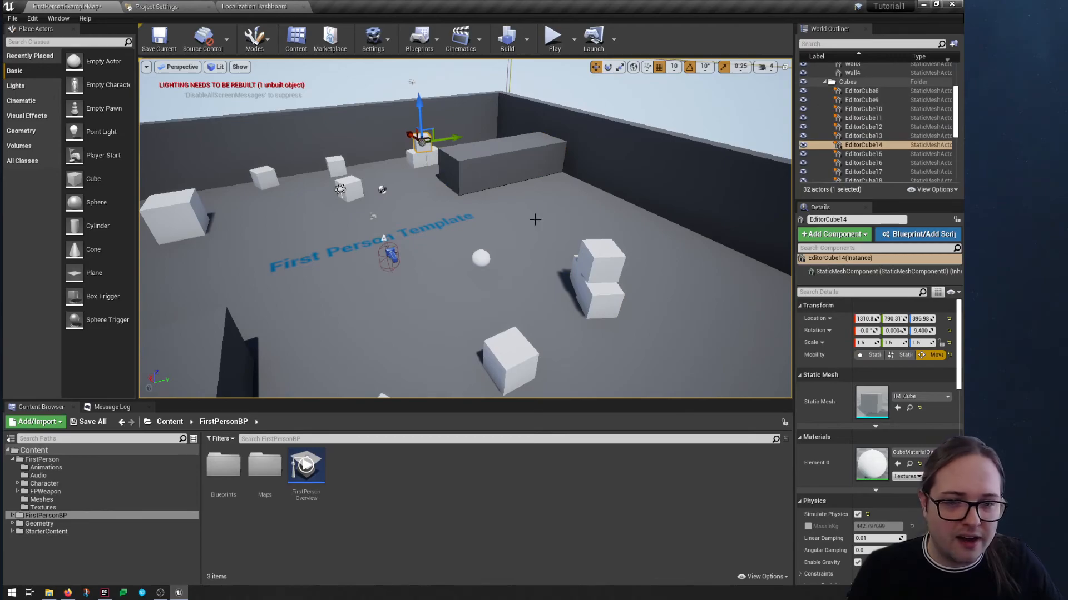
click(598, 295)
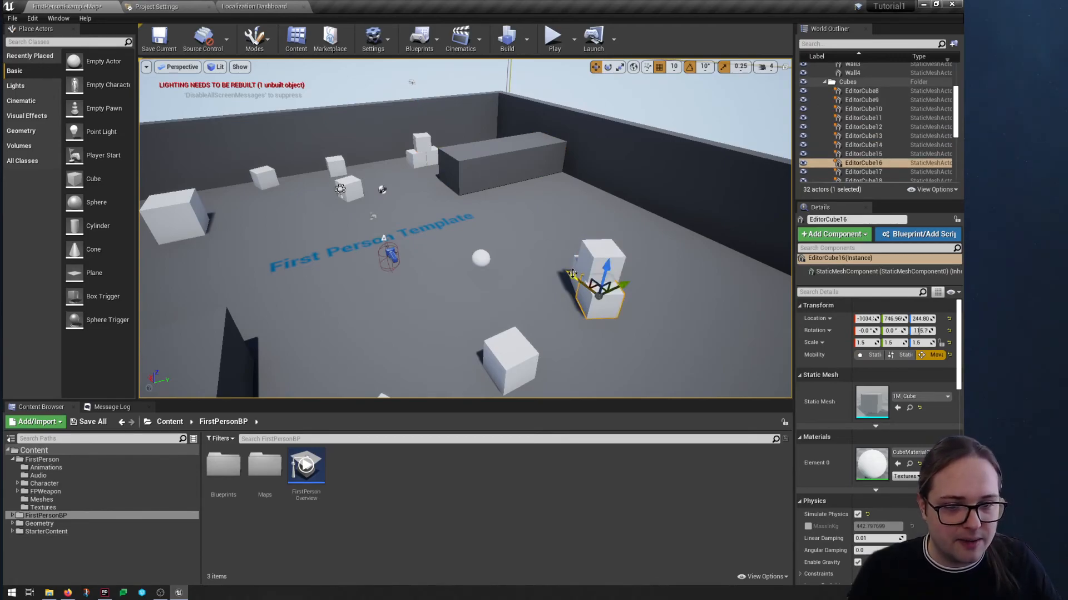
click(565, 293)
click(499, 365)
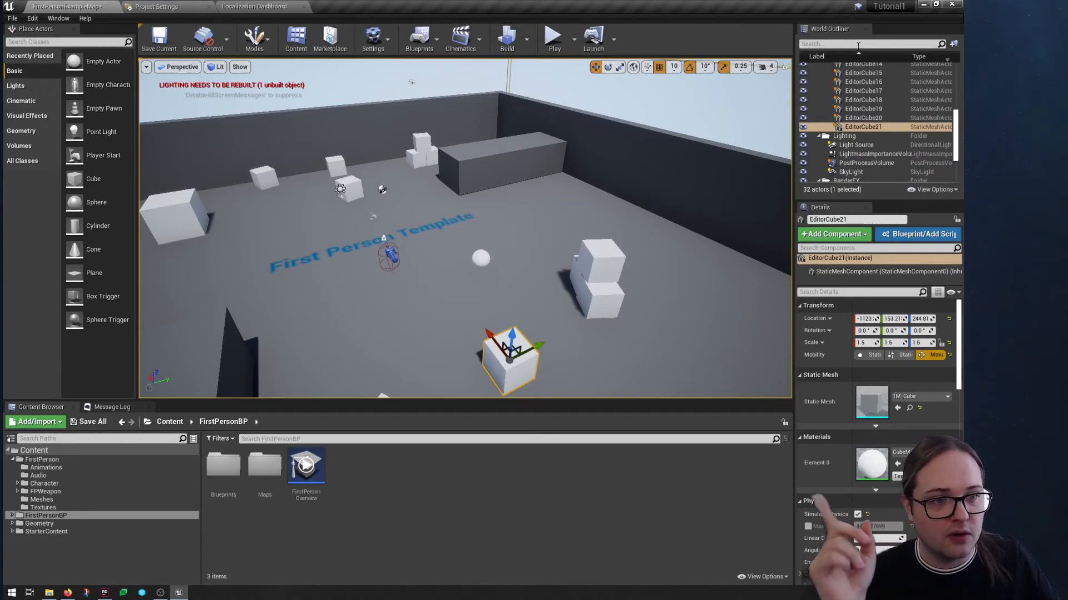
Enlarge the World Outliner and select the floor and surrounding walls in turn to see their entries in the list
drag(843, 200, 831, 289)
click(576, 216)
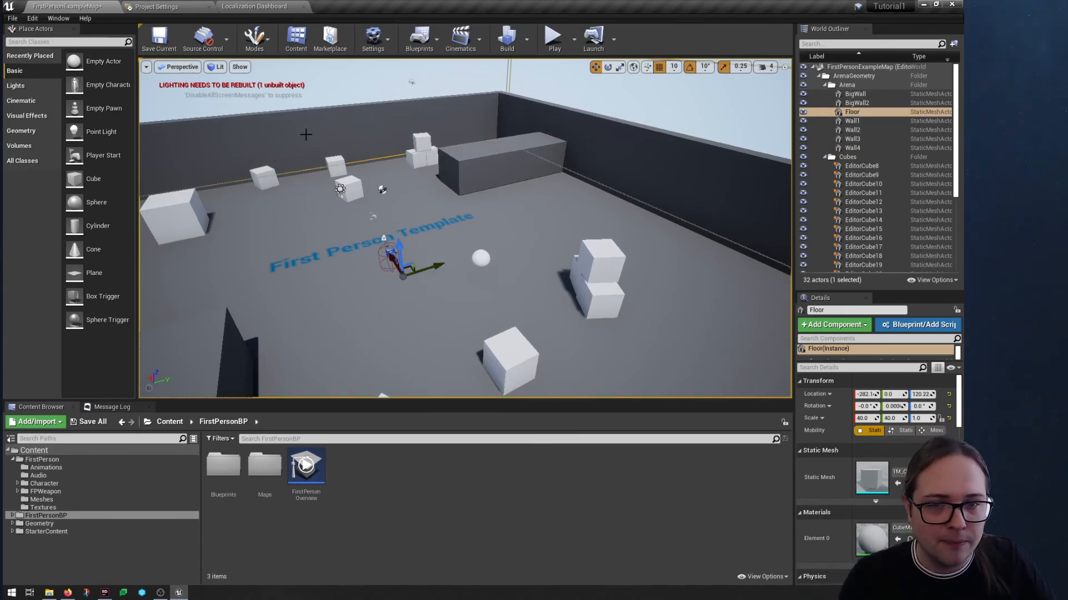
click(305, 135)
click(511, 149)
click(646, 181)
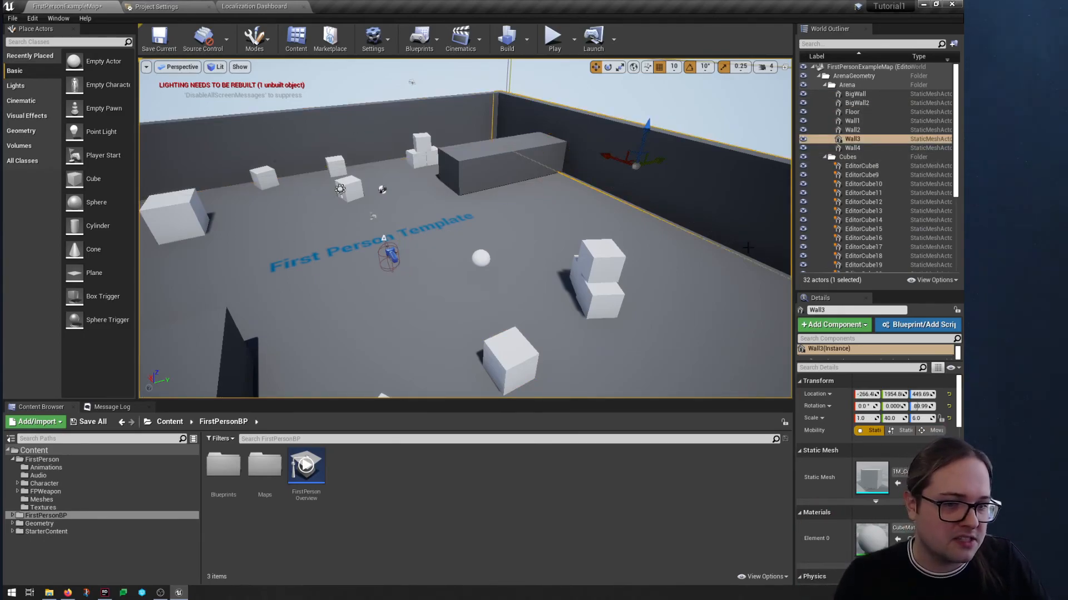
click(659, 333)
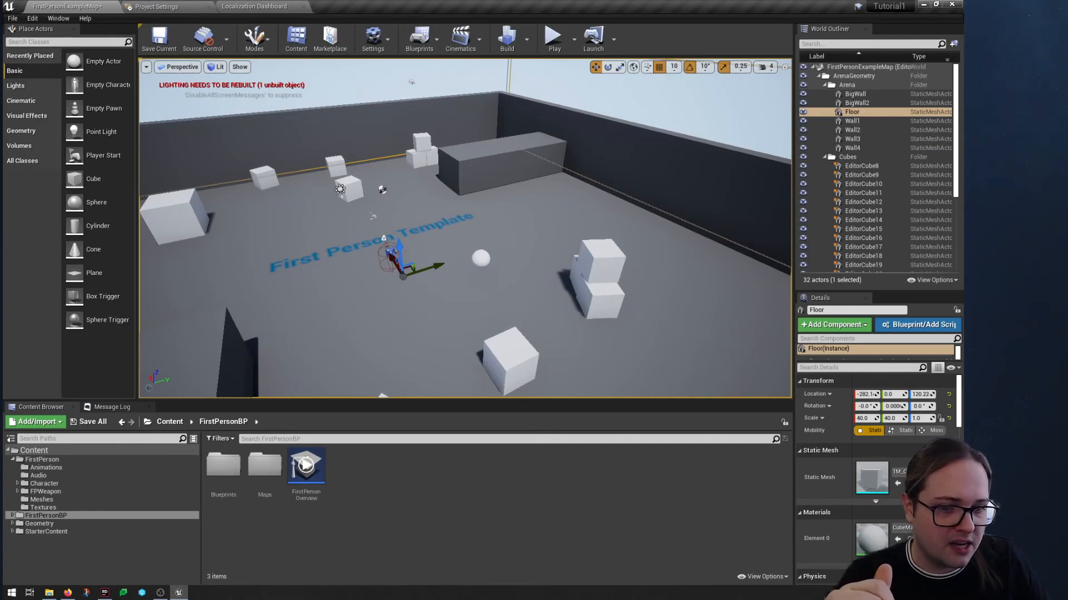
Select PostProcessVolume, EditorCube13 and EditorCube17 through the World Outliner to locate them in the level, and shrink the list again
click(599, 261)
scroll(914, 167, down, 3)
click(889, 194)
click(872, 175)
click(868, 121)
click(867, 255)
scroll(866, 255, down, 3)
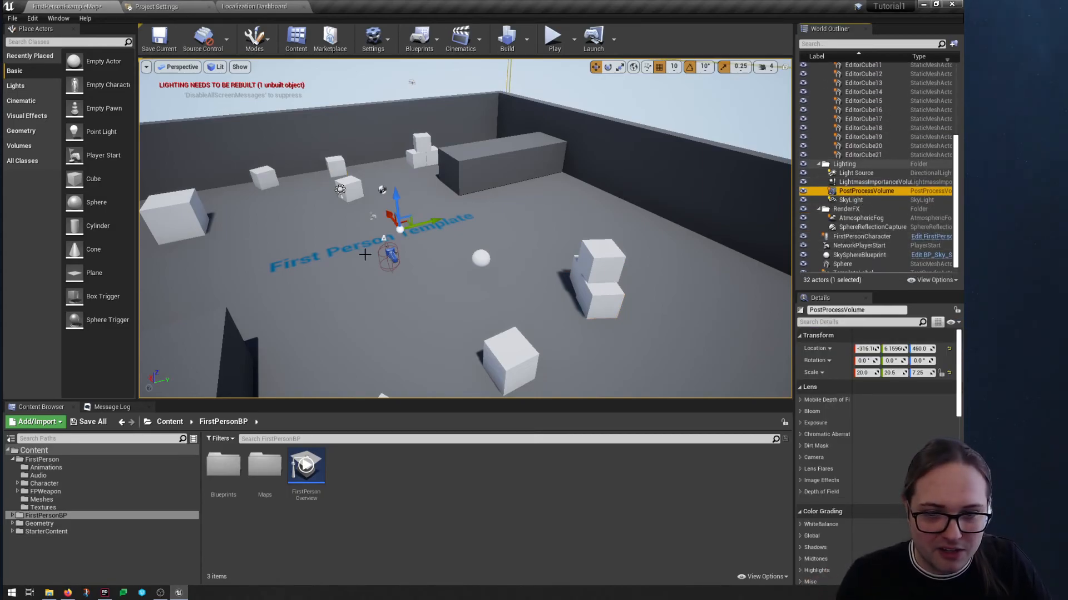
scroll(904, 204, down, 1)
click(859, 113)
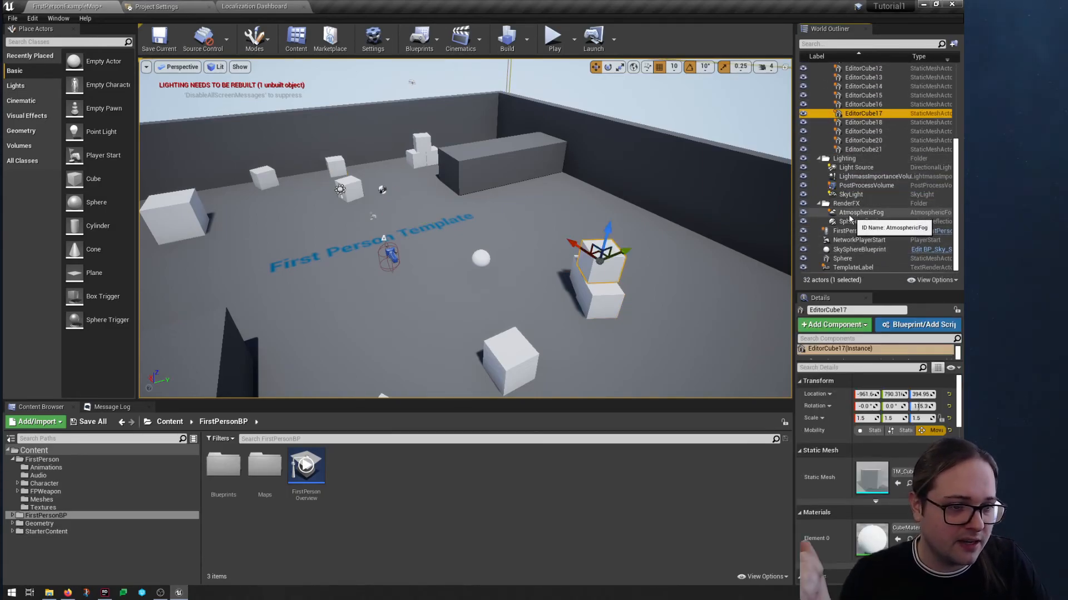
click(863, 77)
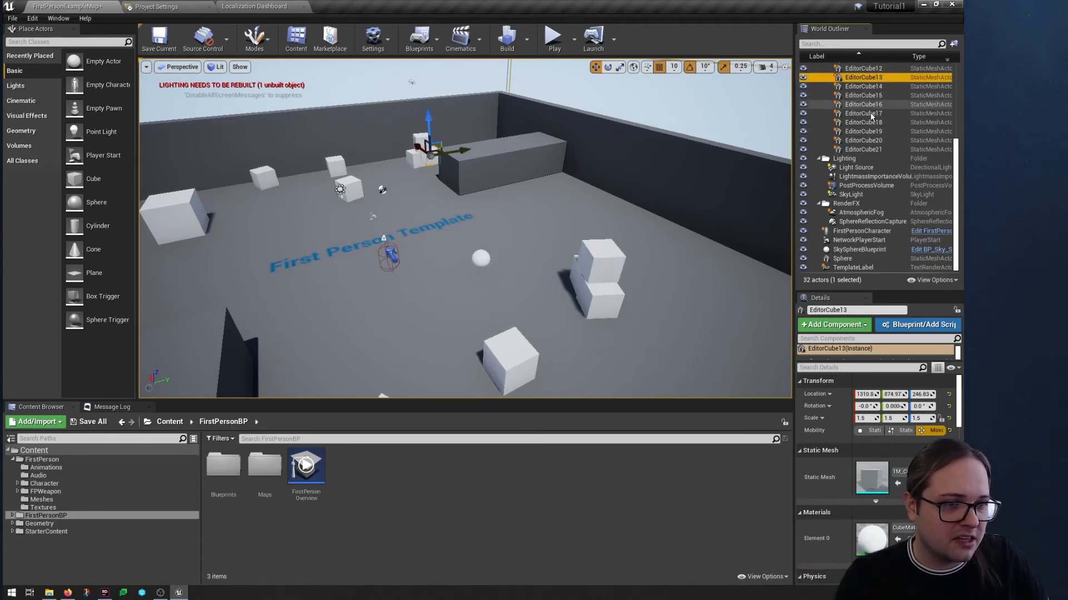
click(871, 113)
drag(886, 293, 870, 202)
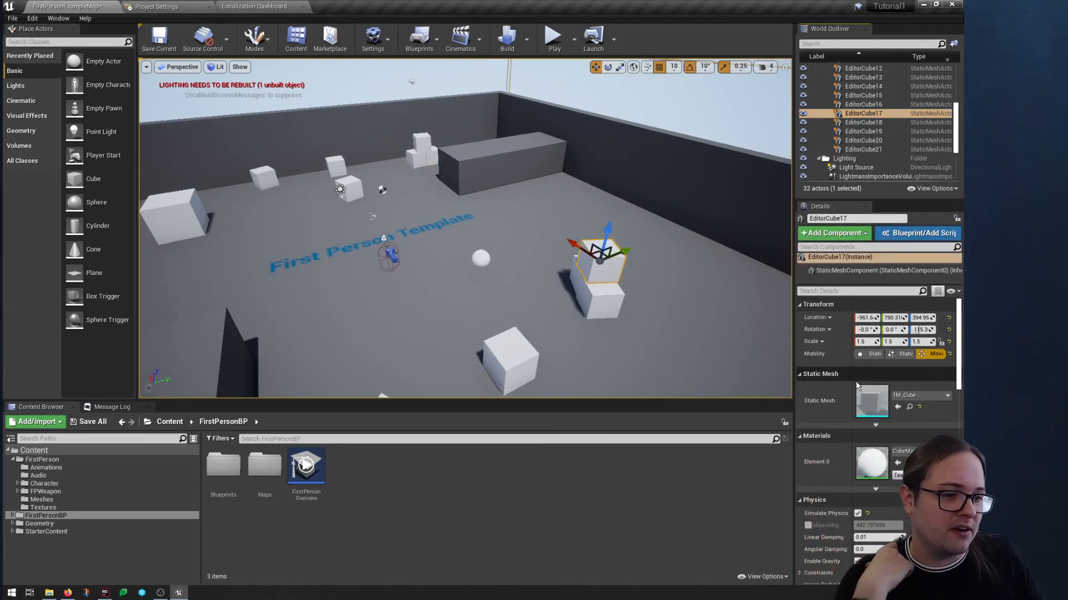
Select the floor, large block, first-person character, sphere and several cubes in turn to compare their transforms, ending on EditorCube17
click(498, 254)
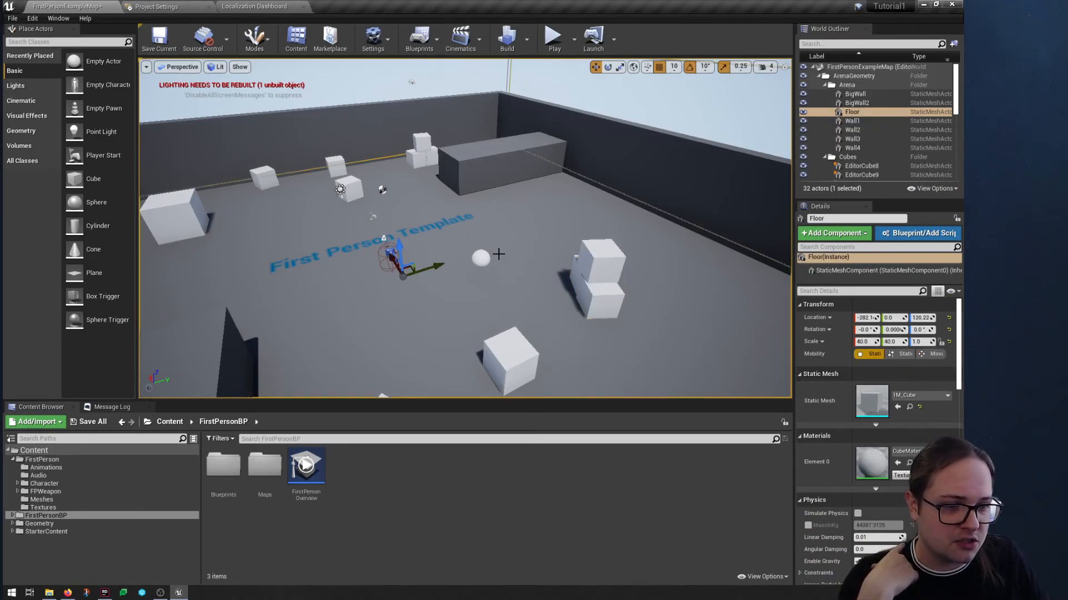
click(498, 192)
click(394, 261)
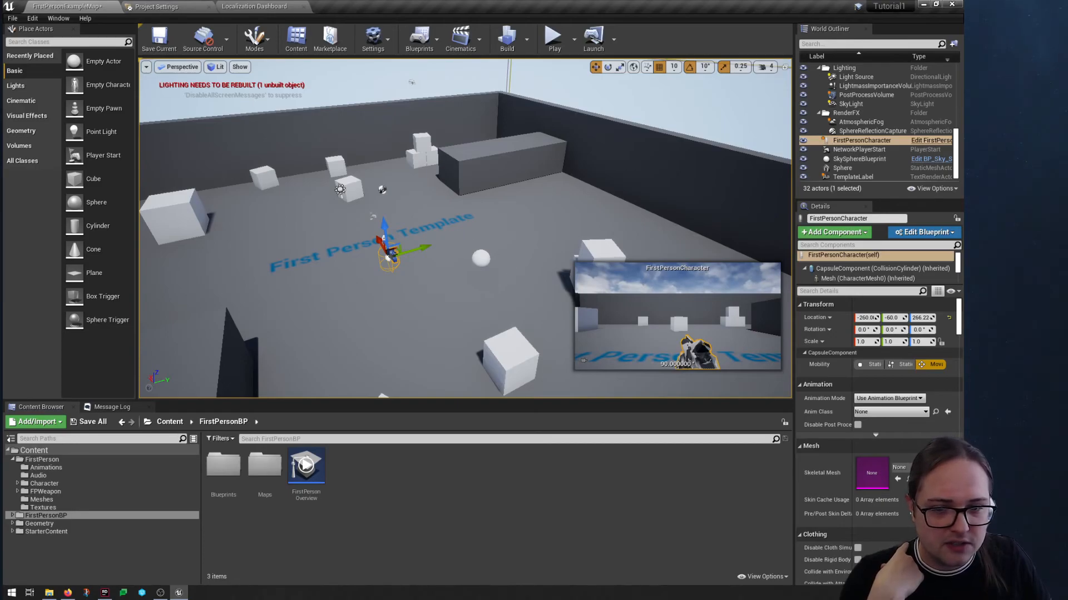
click(481, 257)
click(600, 264)
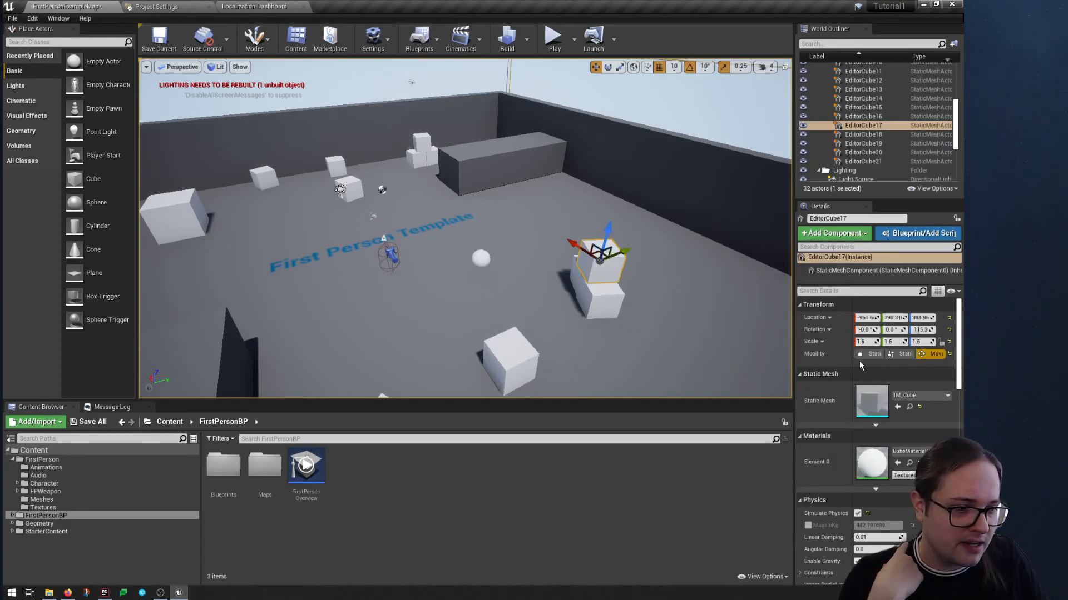
click(514, 362)
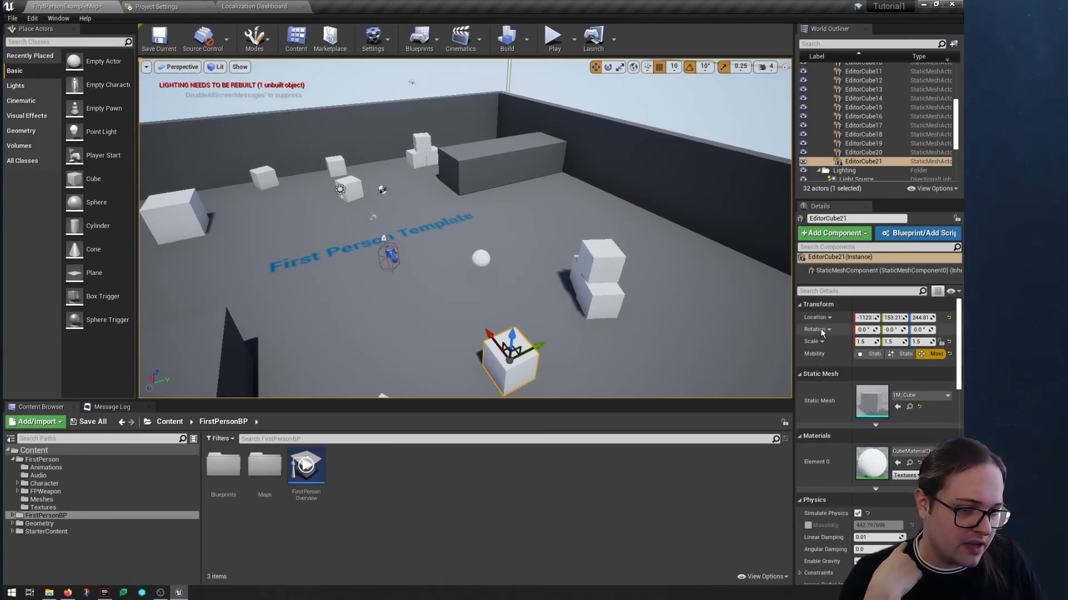
click(263, 178)
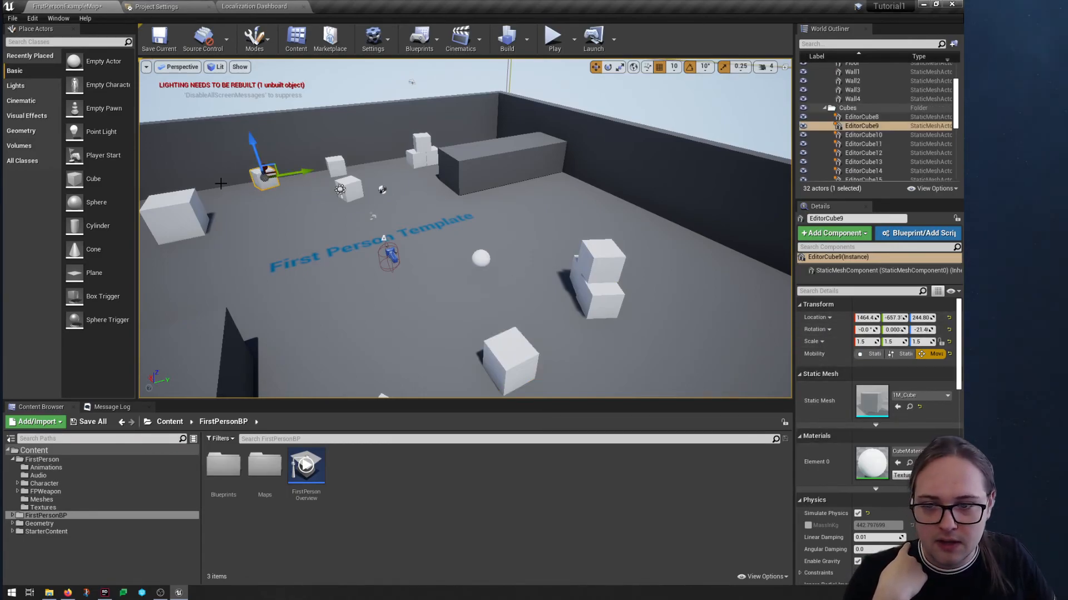
click(542, 183)
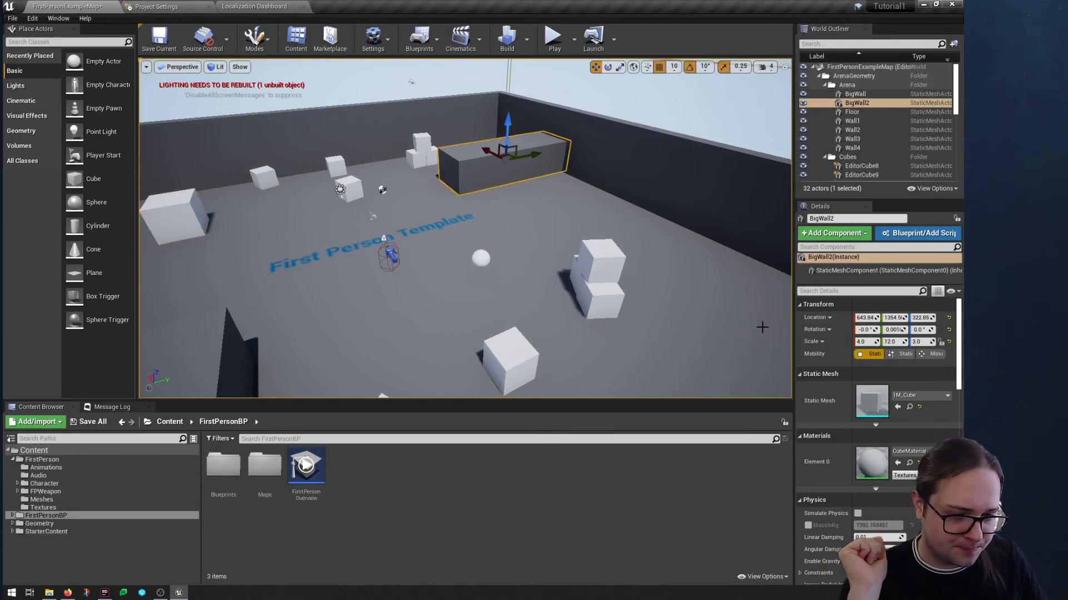
click(610, 273)
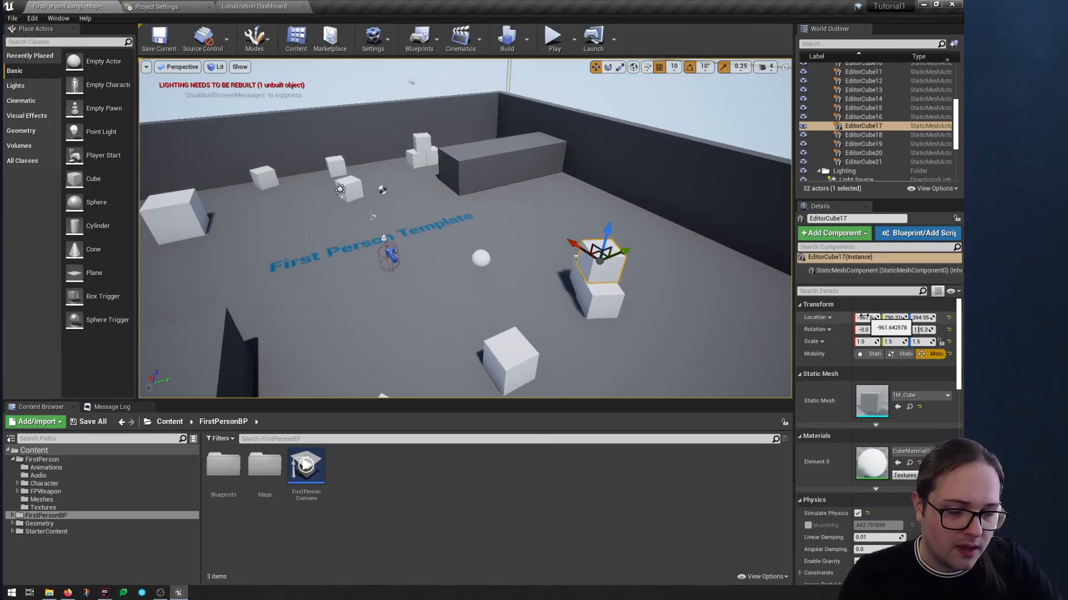
Select EditorCube11 beyond the floor text and change its location values, including Y 93 and Z 269
mouse_move(604, 238)
right_down()
mouse_move(584, 237)
mouse_move(603, 238)
right_up()
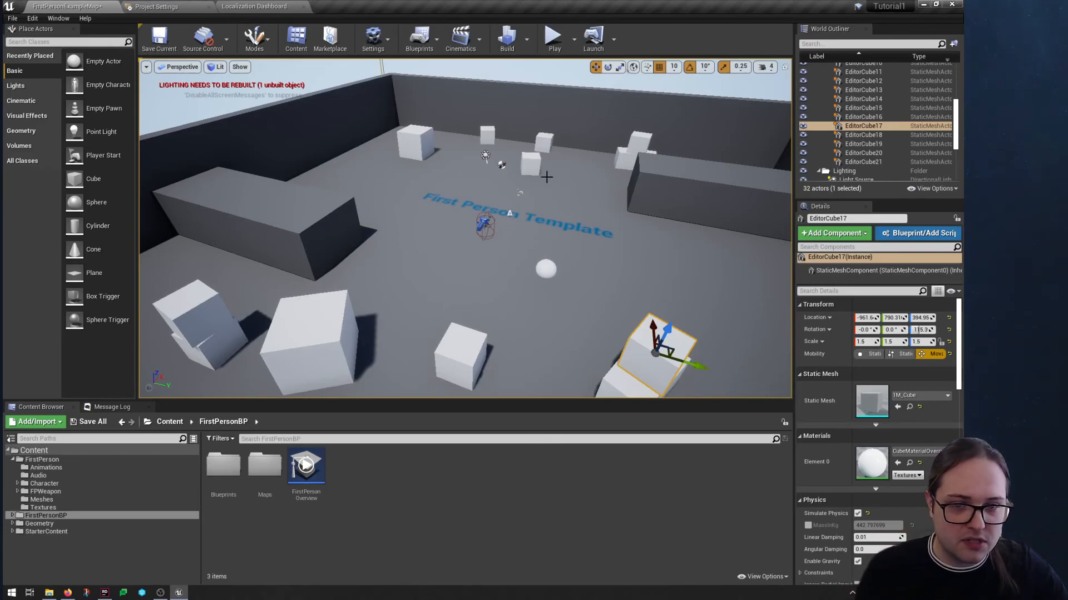
click(532, 166)
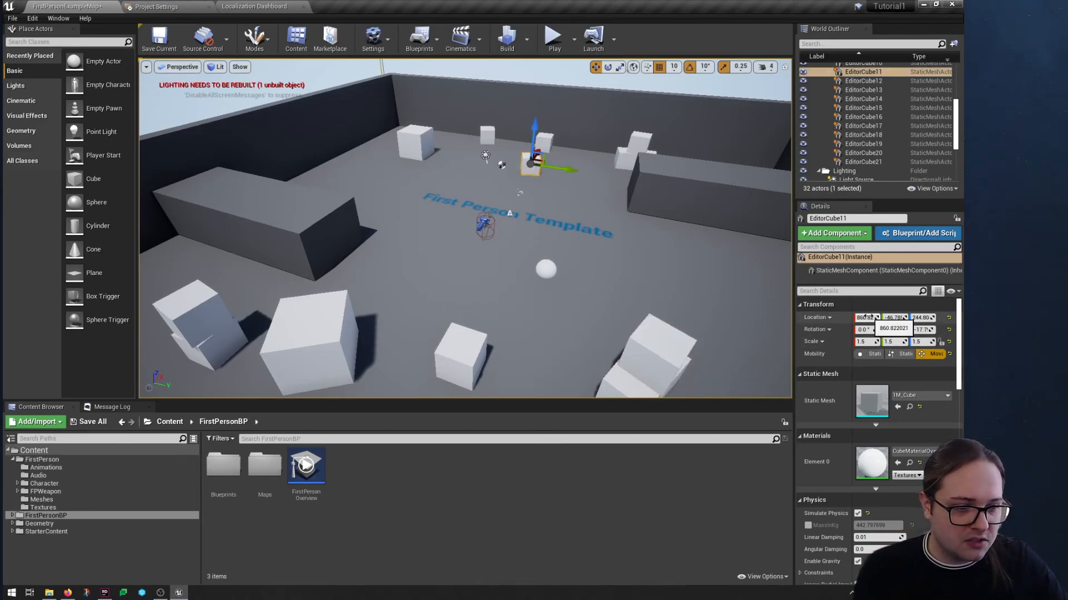
drag(865, 317, 940, 317)
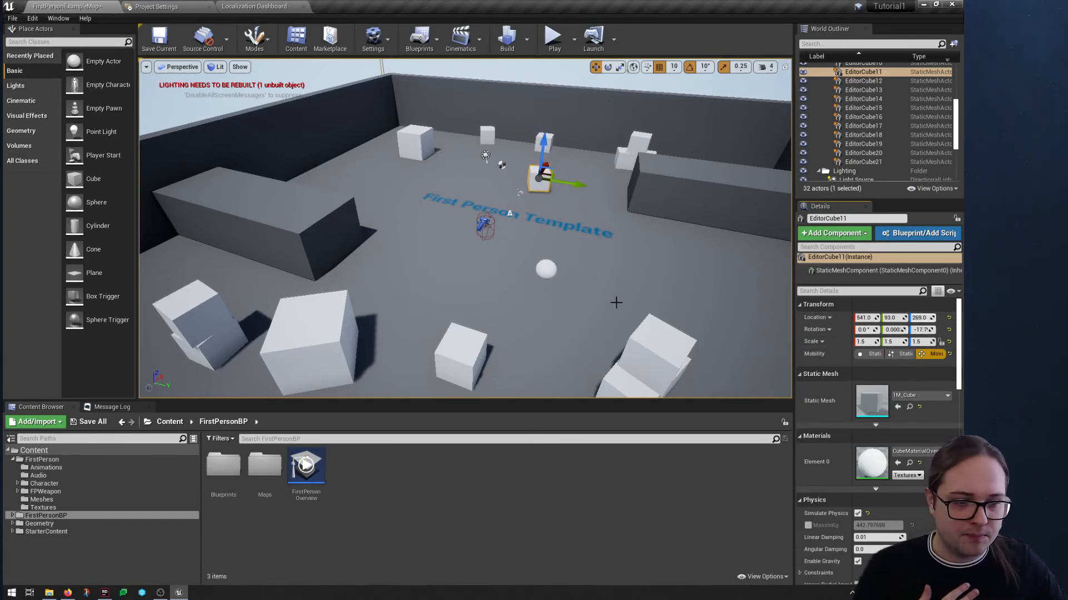
Move EditorCube11 across the floor with the translate gizmo to X 591, Y -217
right_drag(555, 278, 601, 267)
key(w)
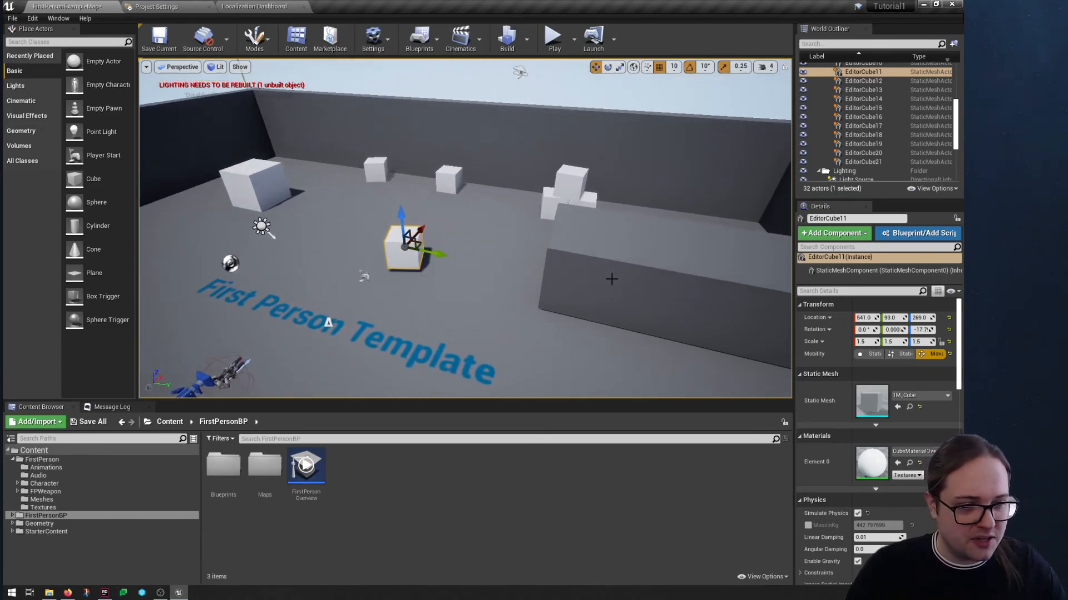
key(d)
right_drag(506, 231, 447, 259)
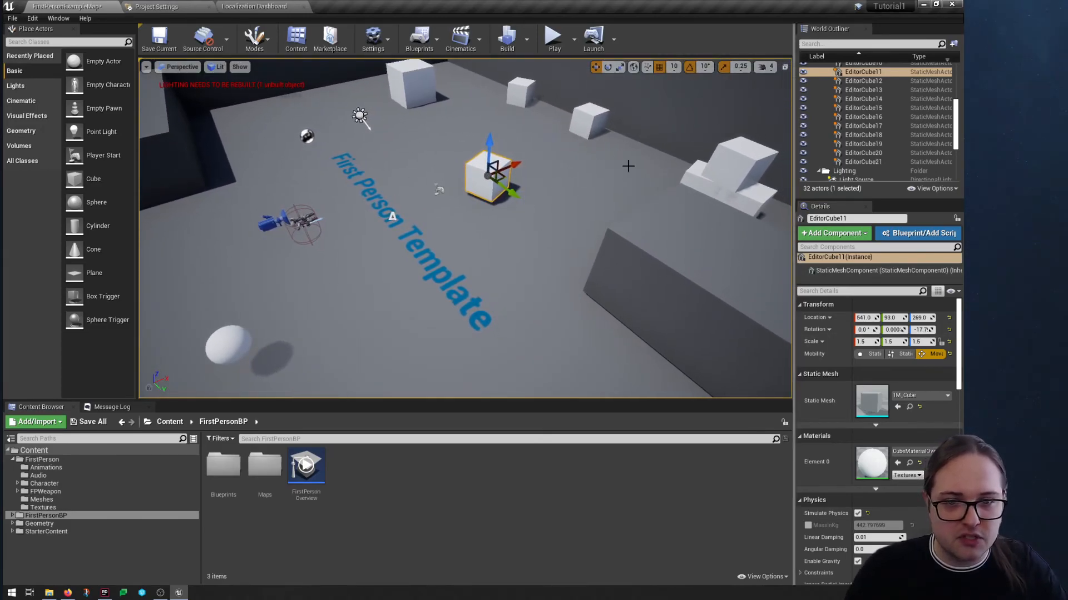
click(516, 162)
click(508, 168)
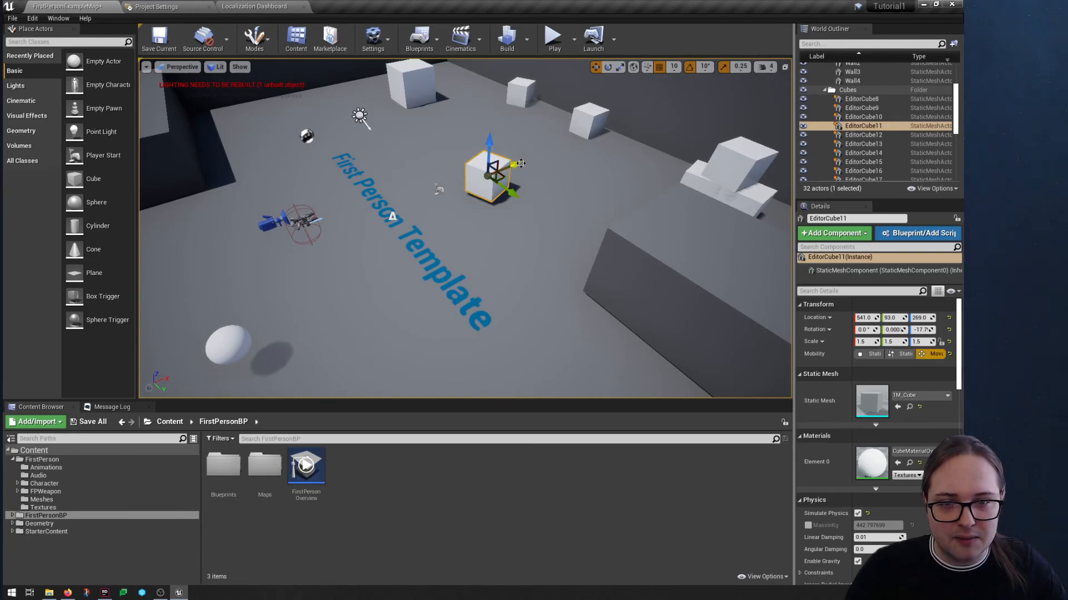
drag(519, 162, 457, 165)
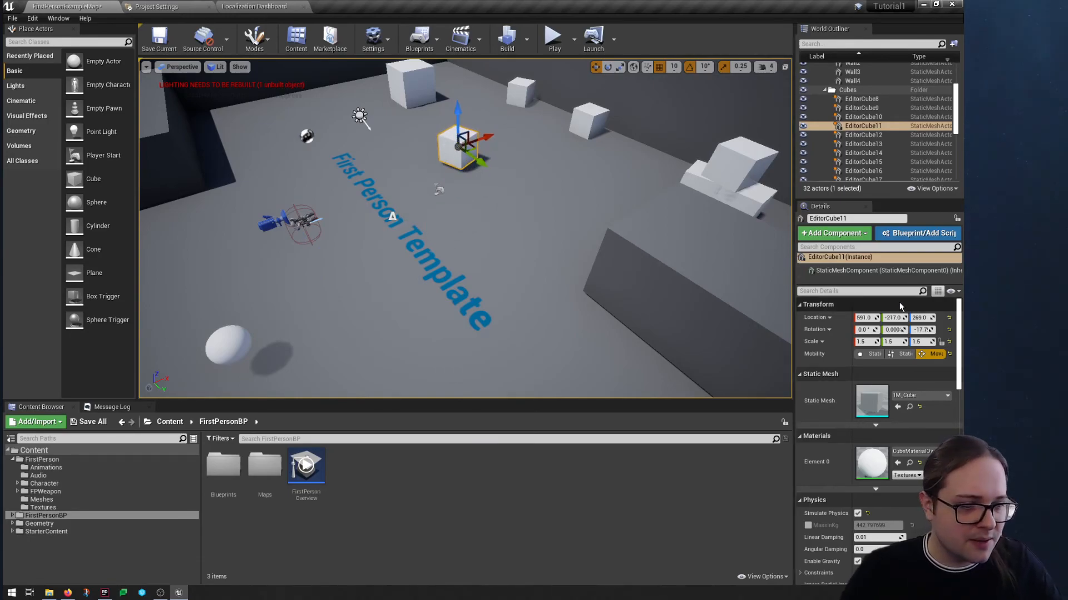
Adjust EditorCube11's Z rotation and set its scale to Y 1.32 and Z 1.71, and turn it 20° about Z with the rotate gizmo
drag(913, 328, 923, 342)
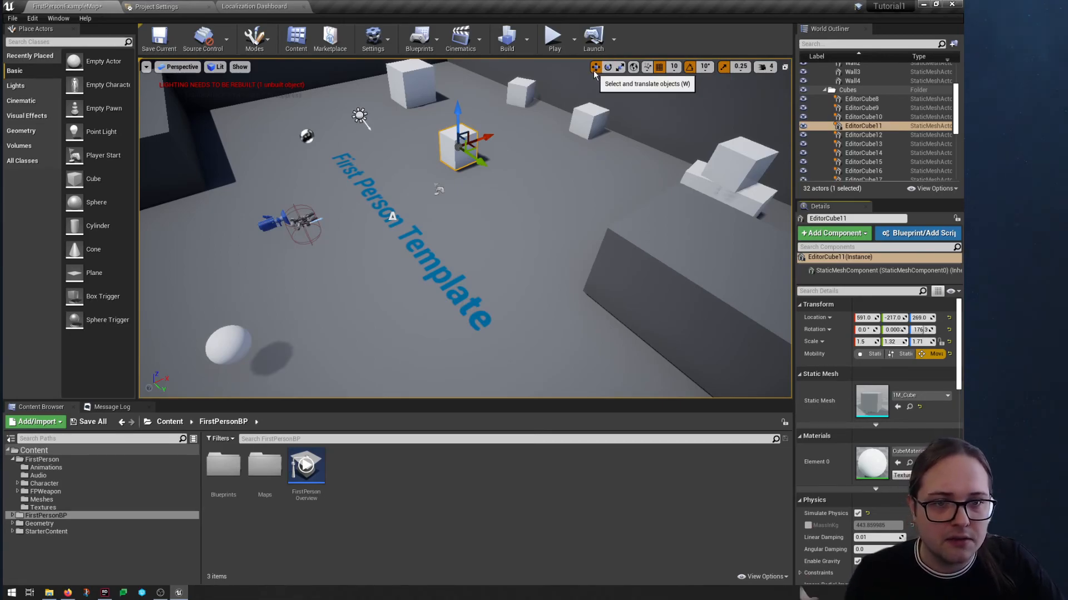
click(609, 67)
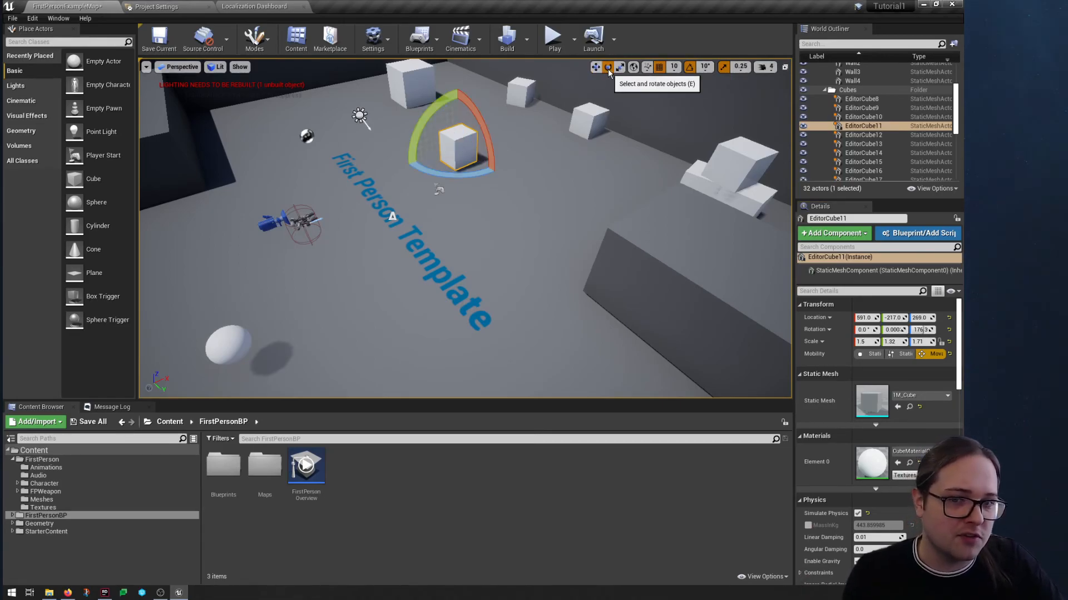
drag(439, 170, 517, 144)
Scale EditorCube11 with the scale gizmo to X 3.25, Y 2.5 and Z 1.5
click(620, 67)
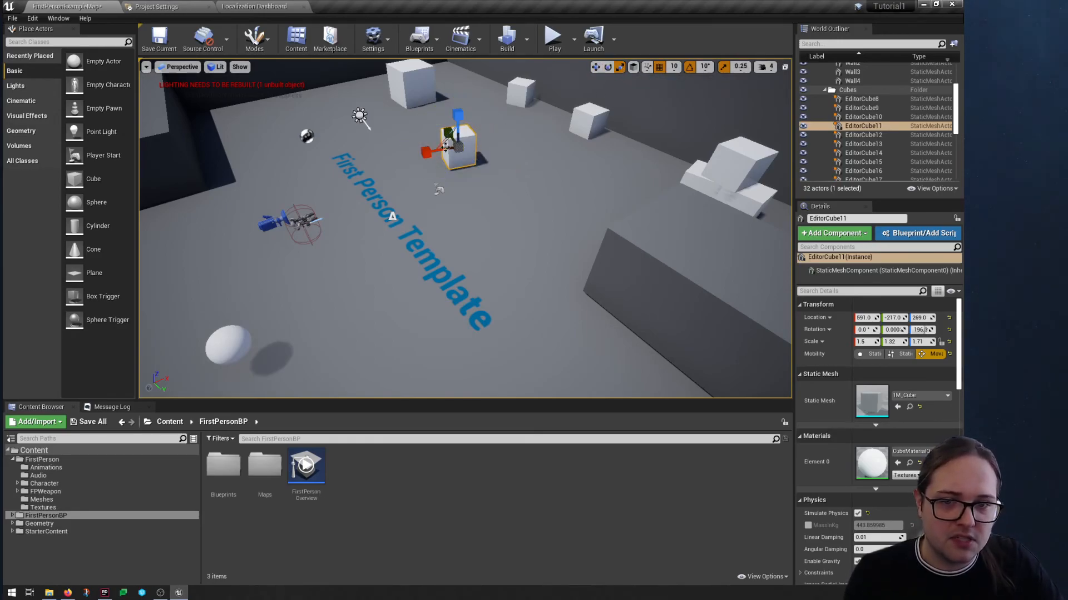
drag(432, 152, 392, 160)
drag(451, 120, 449, 148)
right_drag(466, 158, 451, 146)
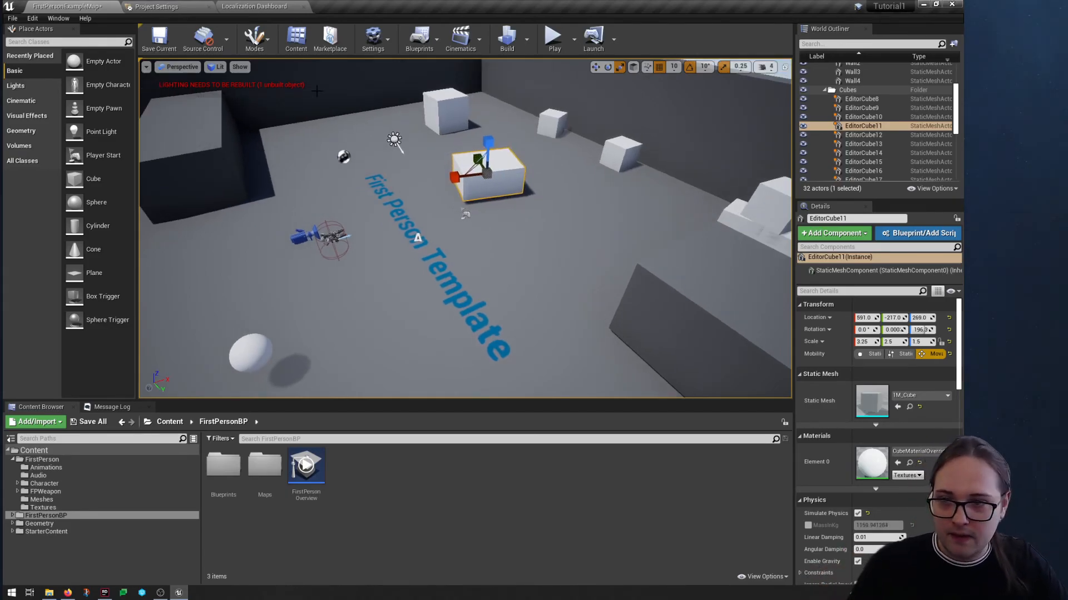
Save the current level and play-test it in the viewport, taking control of the character
click(170, 46)
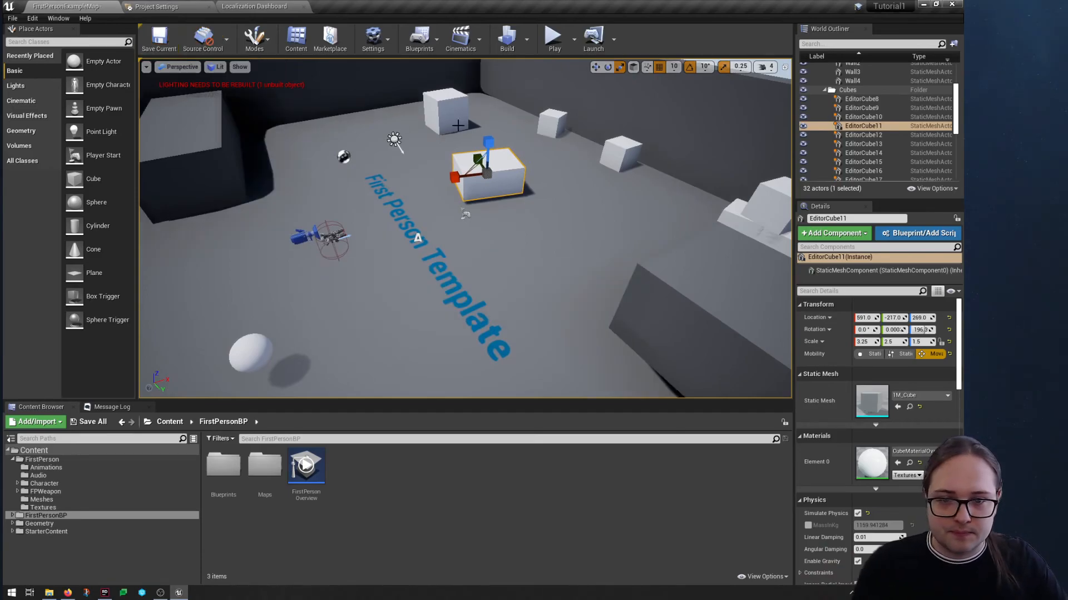
click(555, 41)
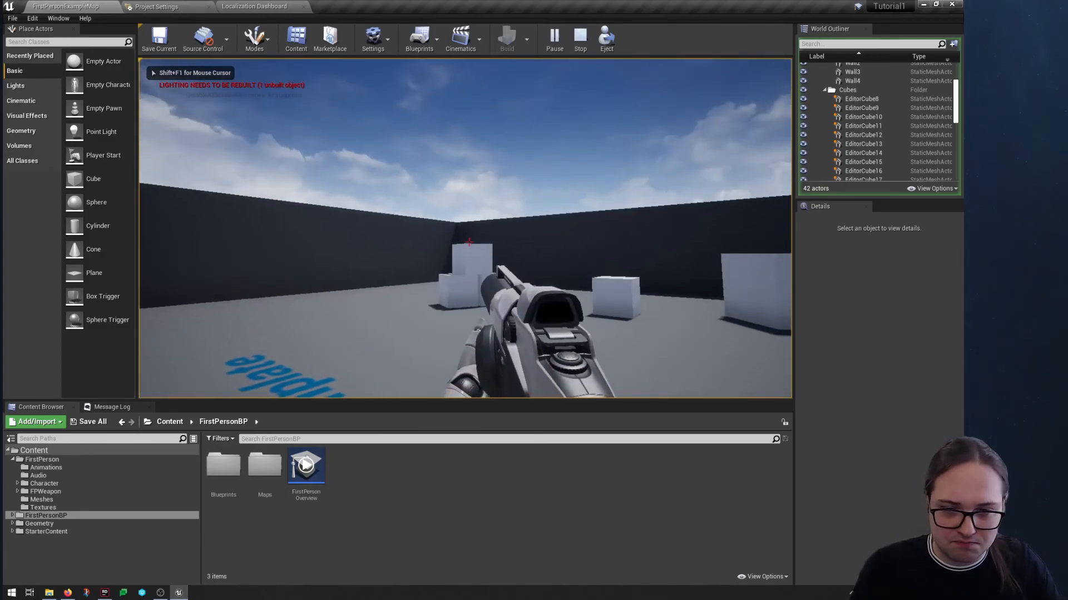
click(468, 242)
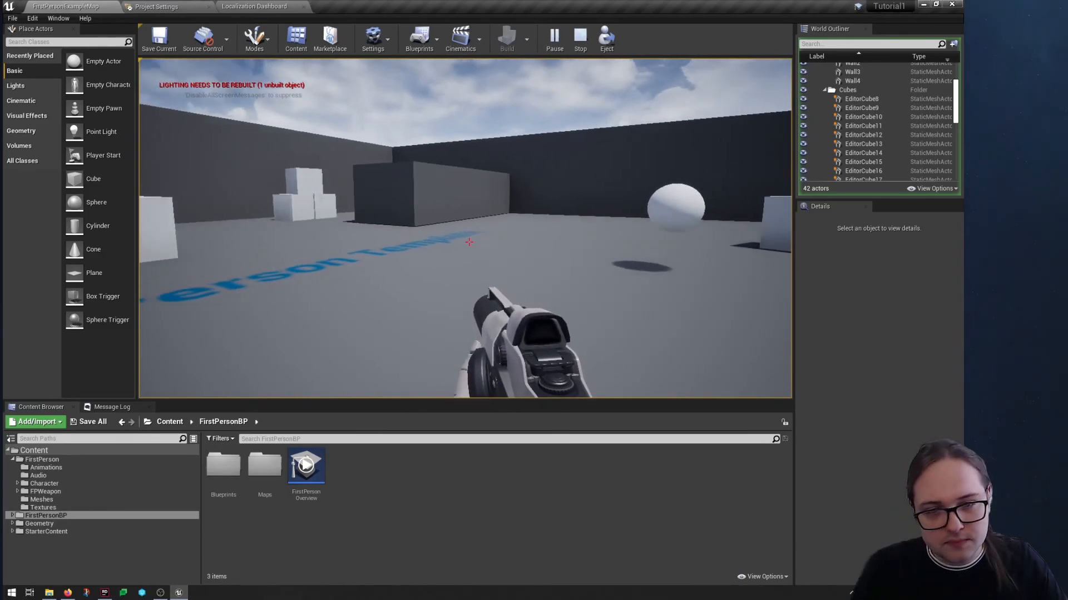
Walk around the play-tested level and stop the play session
key(a)
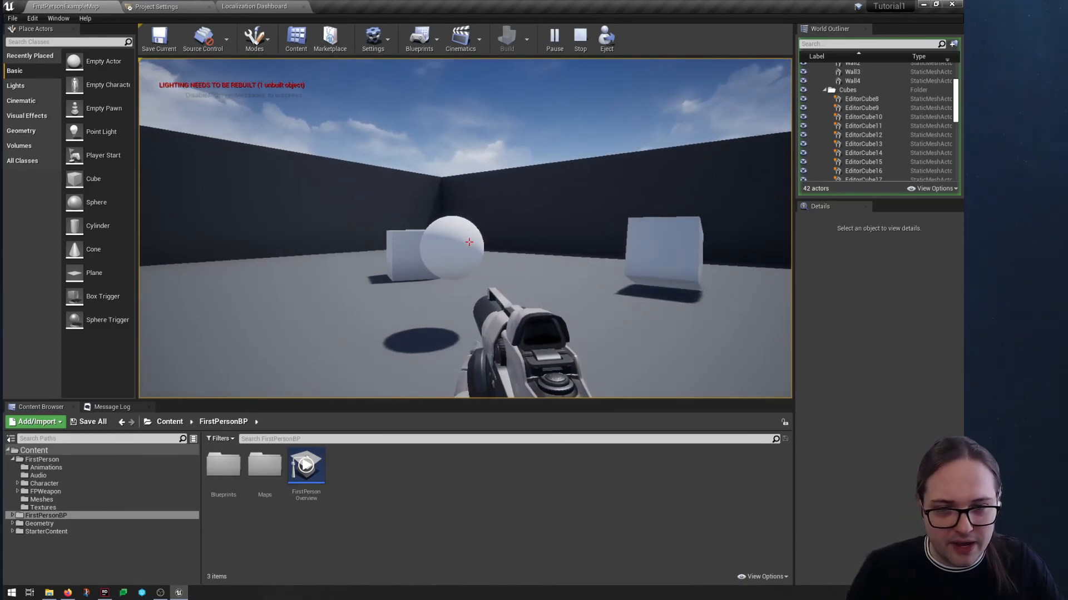
key(shift+F1)
key(Escape)
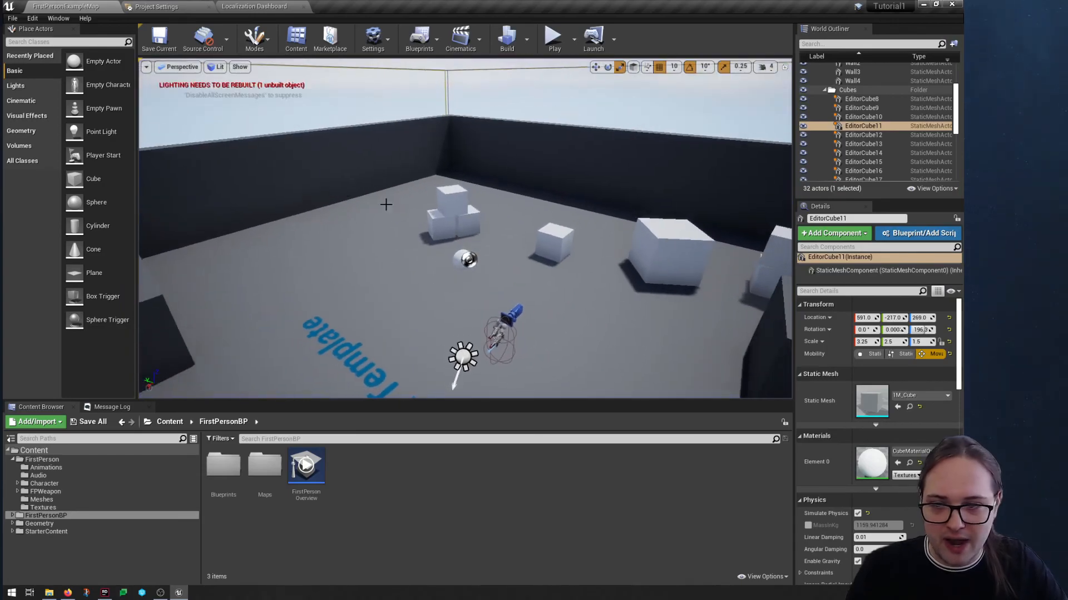
Place a second sphere near the stacked cubes at X -500, Y 650, Z 170 and play-test the level up close to both spheres
drag(90, 203, 437, 295)
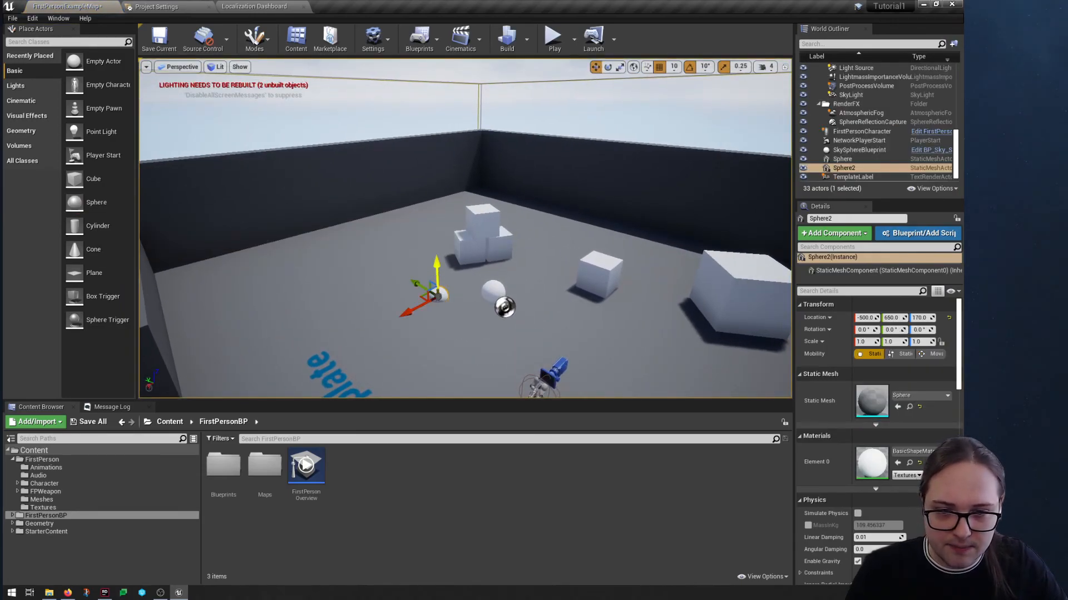
click(555, 38)
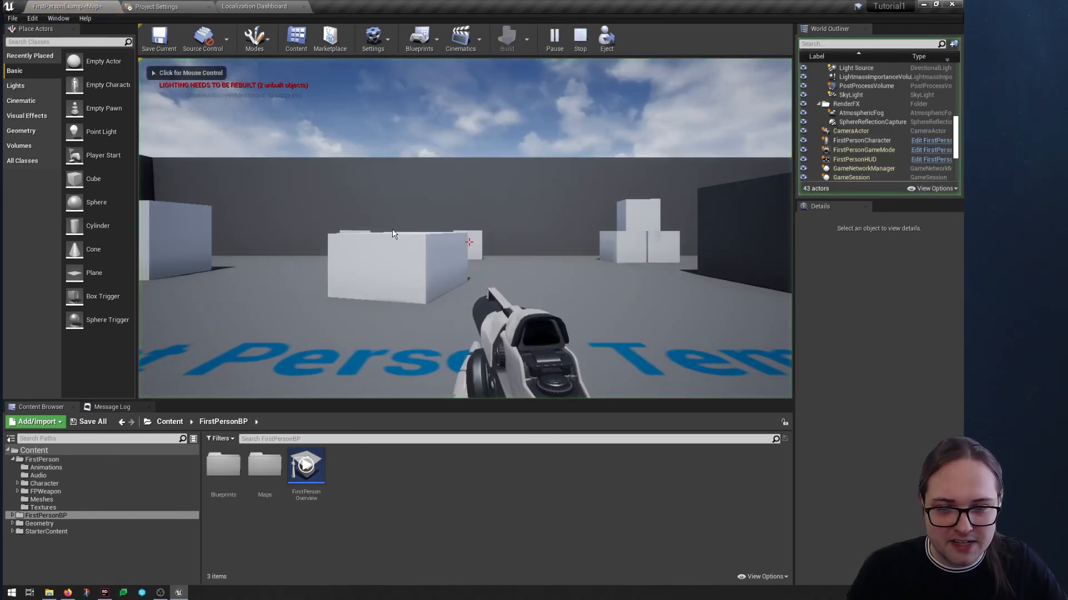
key(w)
key(a)
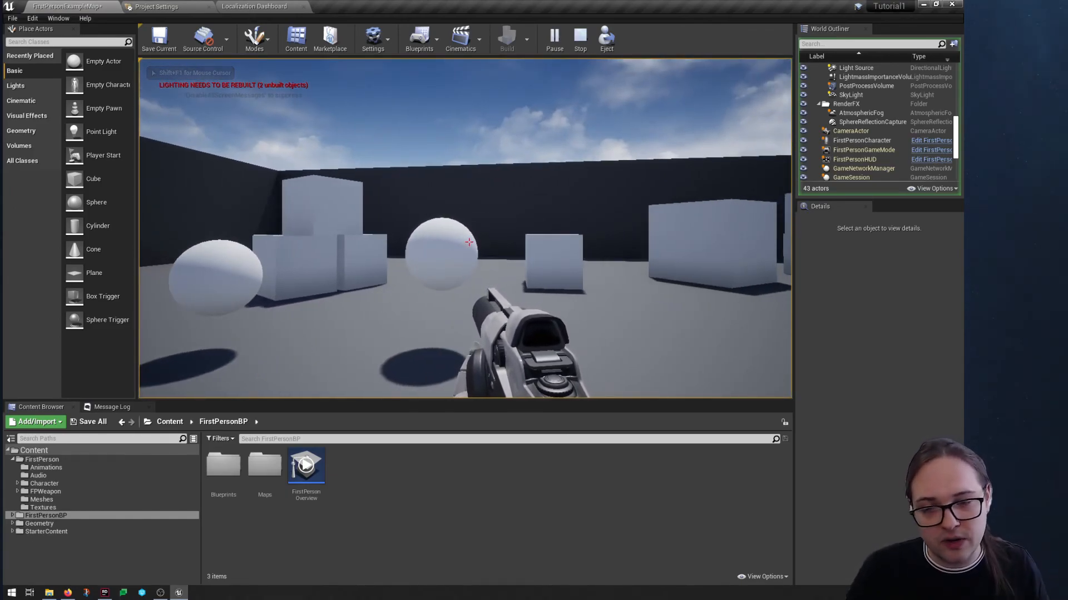
key(s)
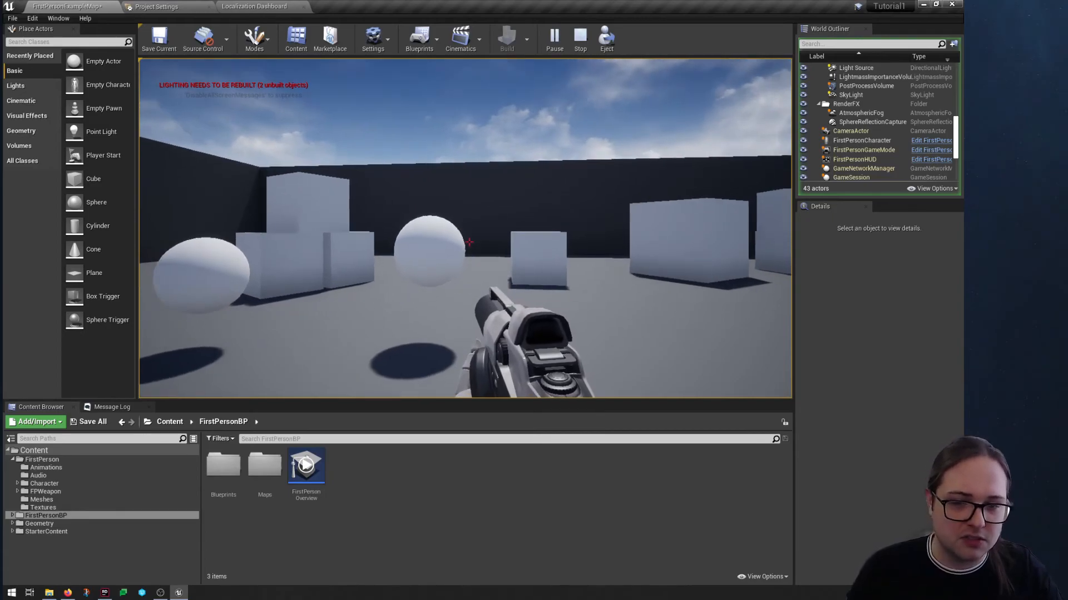
key(Escape)
Select the first sphere and enable Simulate Physics for it, enlarging the Details panel to reach the Physics settings
right_drag(622, 245, 645, 295)
key(s)
click(493, 193)
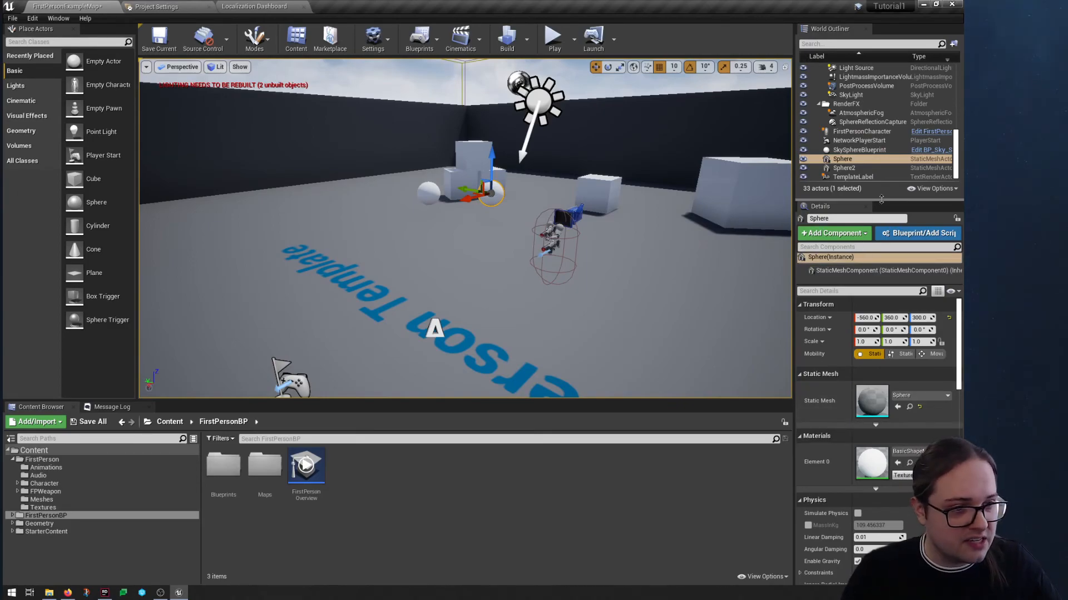
drag(880, 199, 879, 138)
scroll(862, 278, down, 2)
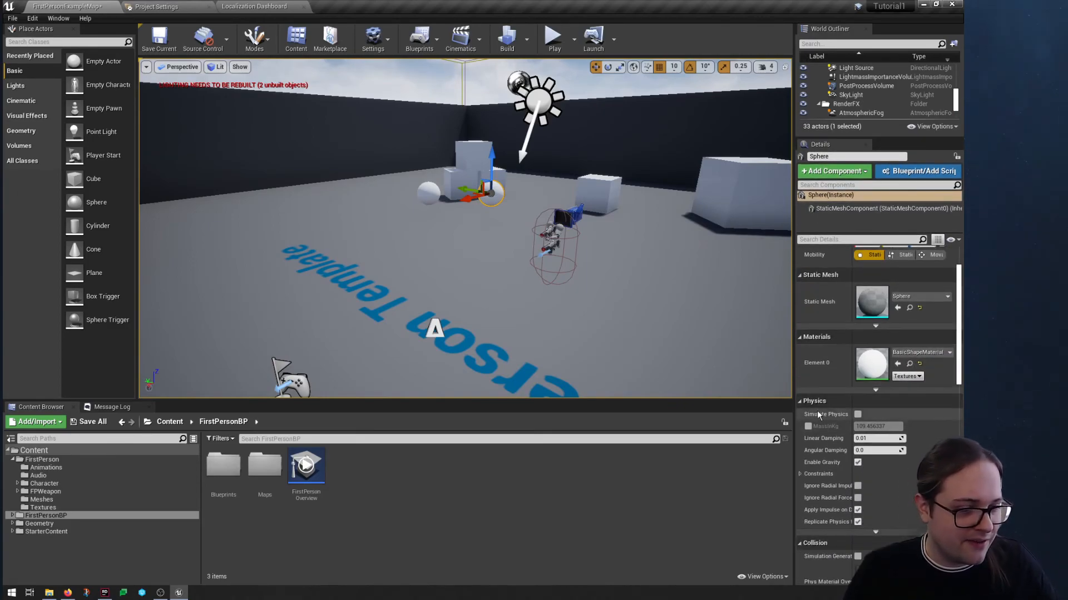
click(858, 415)
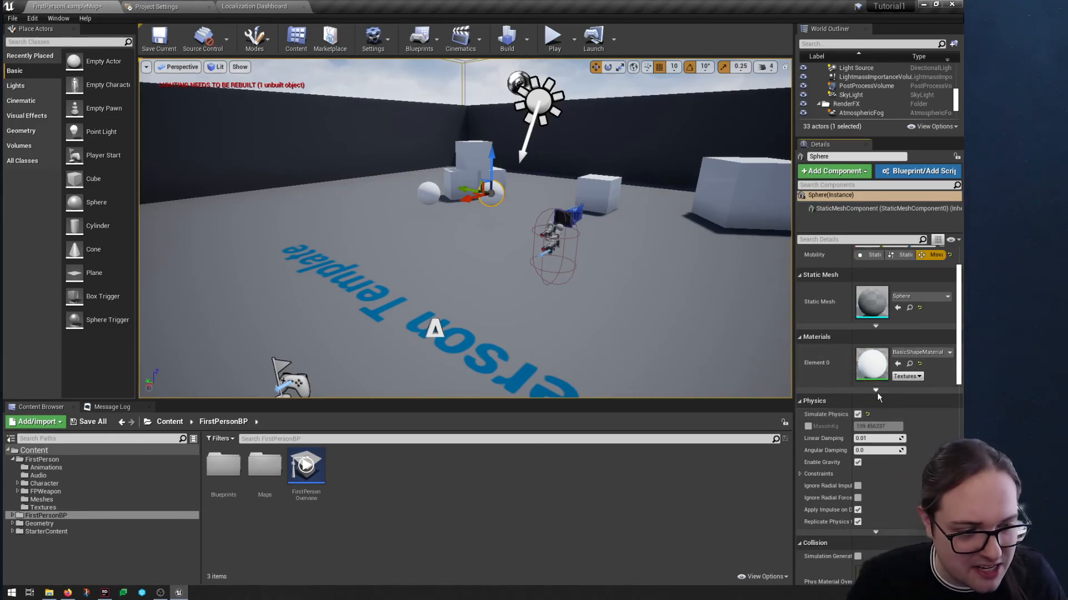
Play-test the level and shoot the physics-enabled sphere
click(553, 38)
click(520, 117)
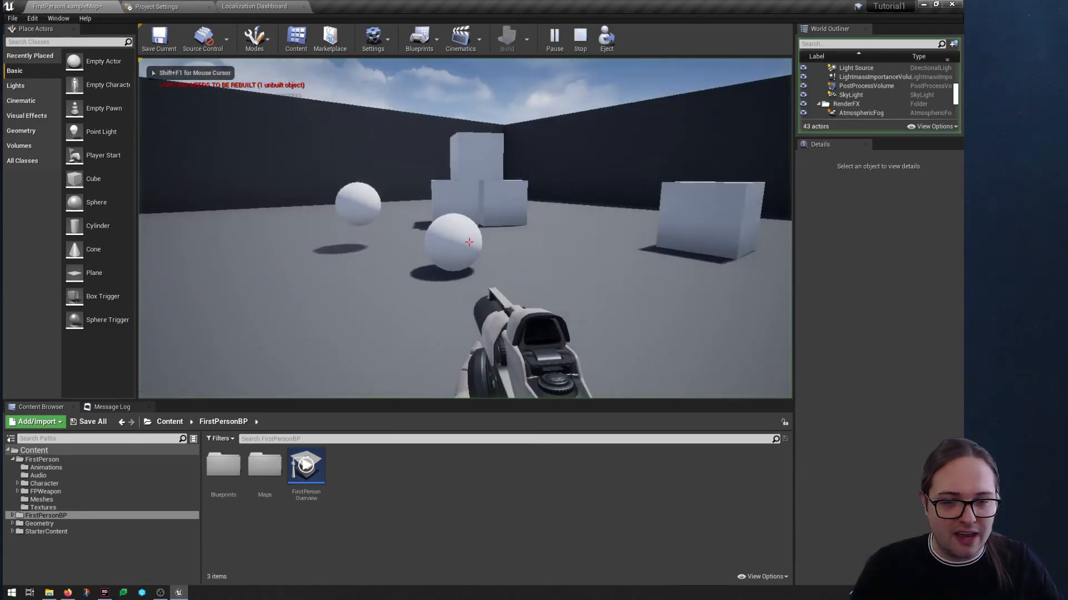
click(469, 242)
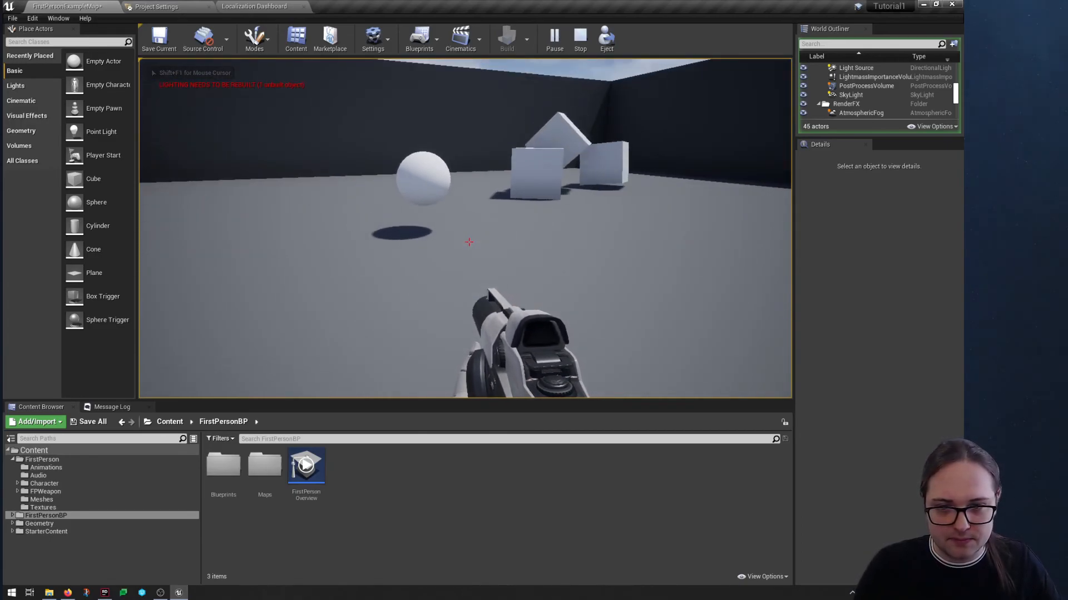
Stop the play session and delete the second sphere, the one without physics
key(Escape)
click(434, 177)
key(Delete)
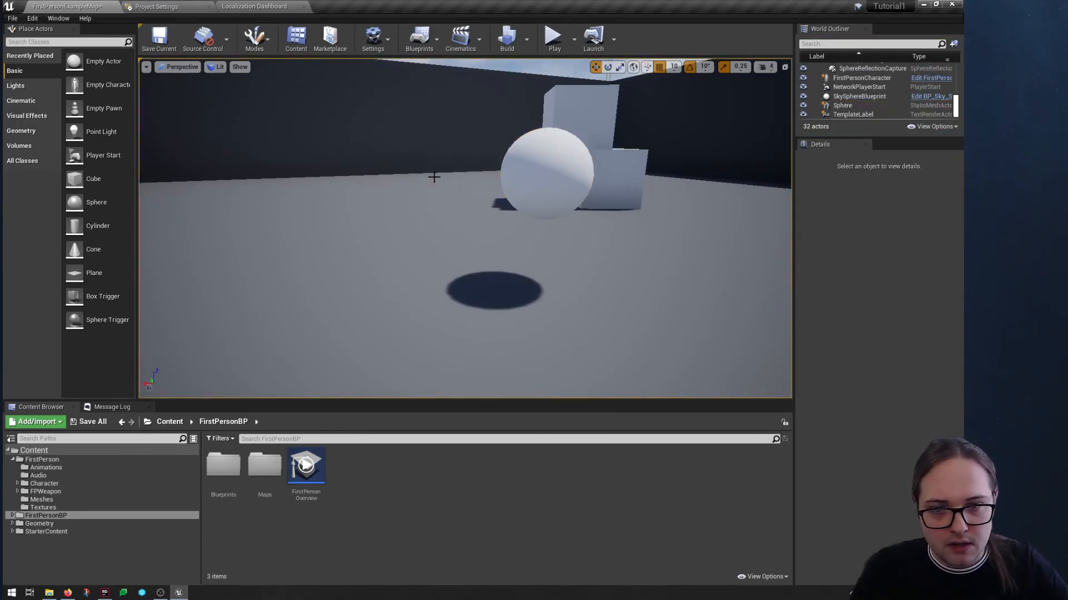
Increase the height of the World Outliner to list more of the level's actors
right_drag(469, 180, 409, 264)
key(s)
right_drag(333, 222, 390, 200)
key(w)
key(a)
key(s)
right_drag(525, 237, 524, 267)
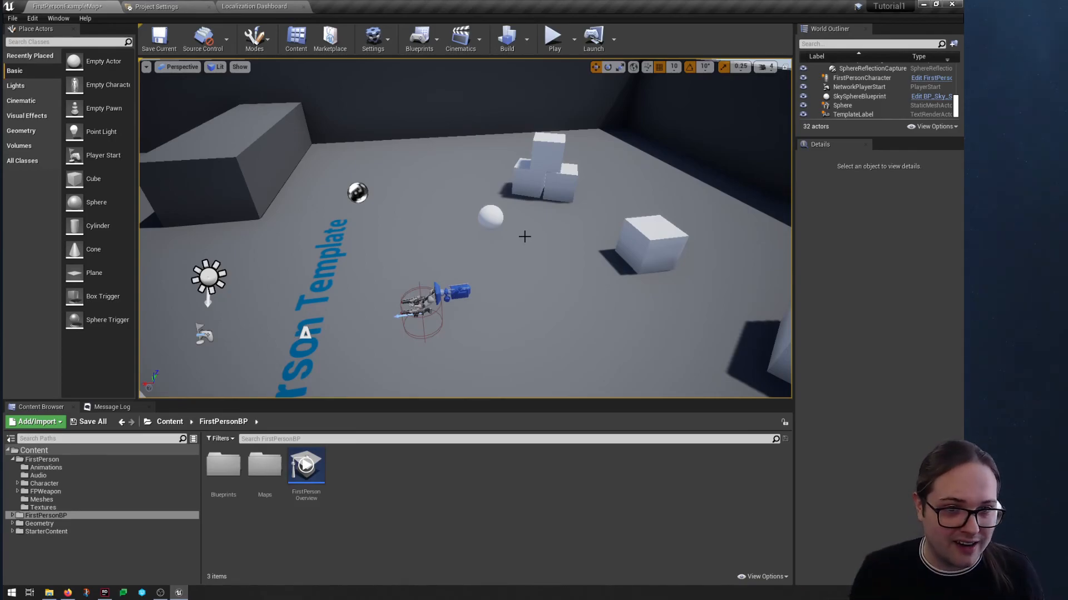
drag(899, 138, 899, 270)
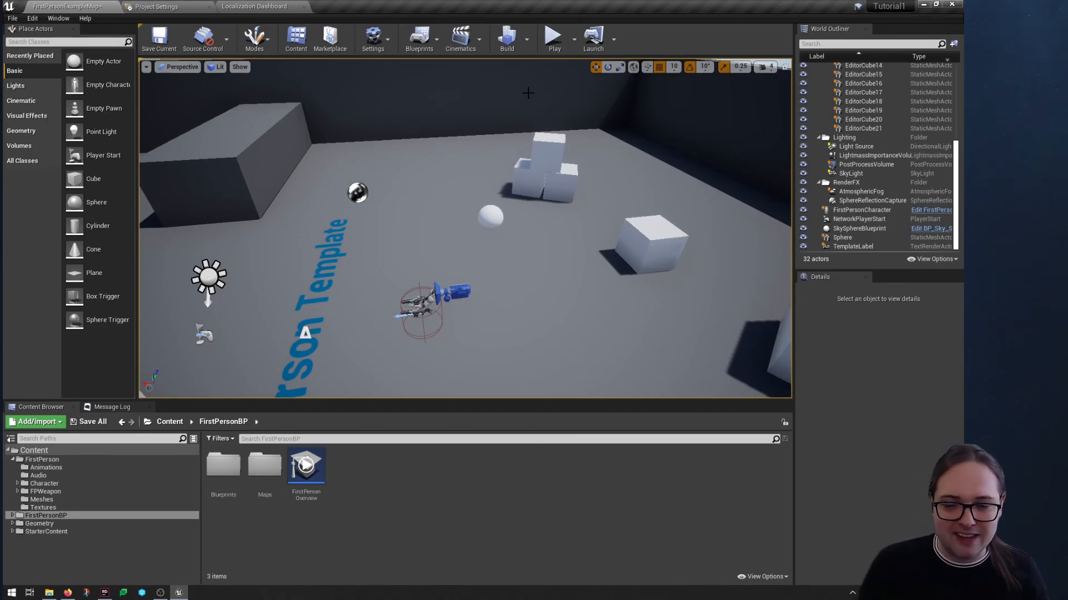
Inspect the loose cube and each of the stacked cubes as individual actors in the level
click(641, 233)
click(568, 188)
click(541, 152)
click(526, 171)
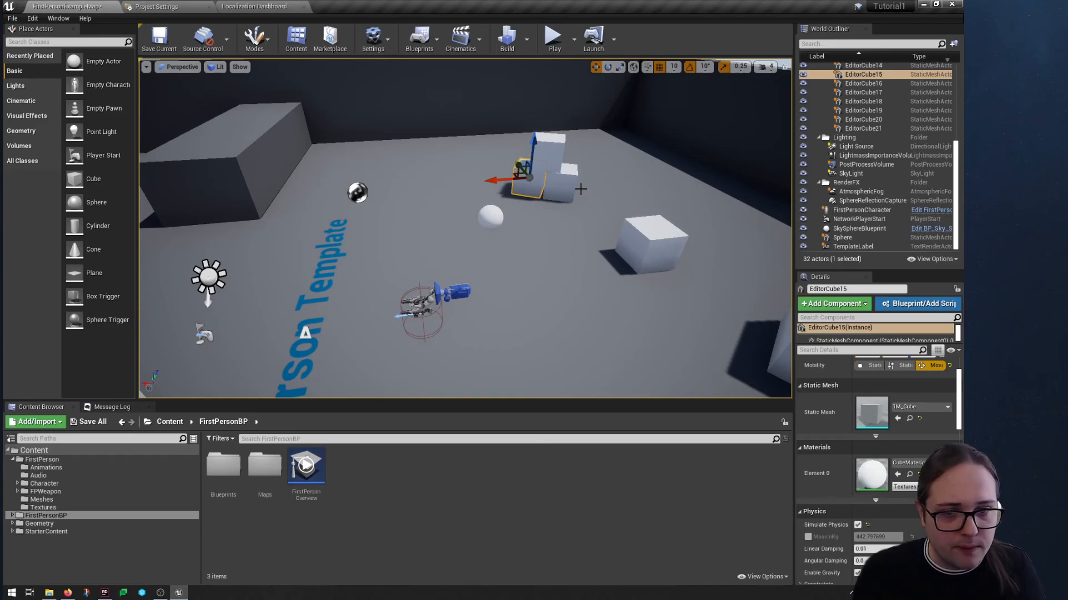
right_drag(538, 222, 508, 230)
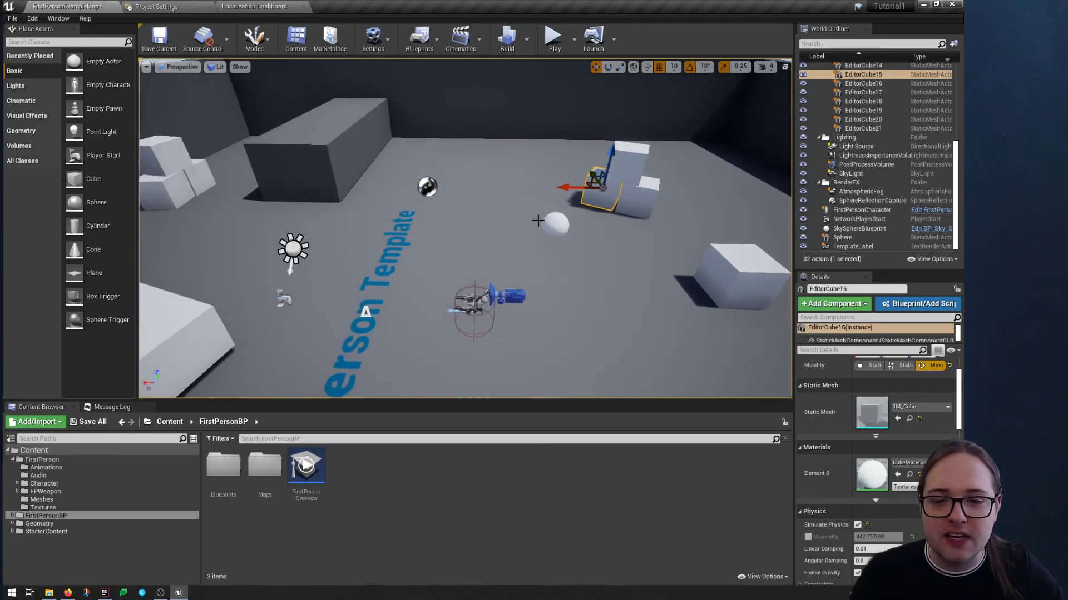
Select the FirstPersonCharacter actor, focus on it up close, and widen the World Outliner and Details panels
click(485, 294)
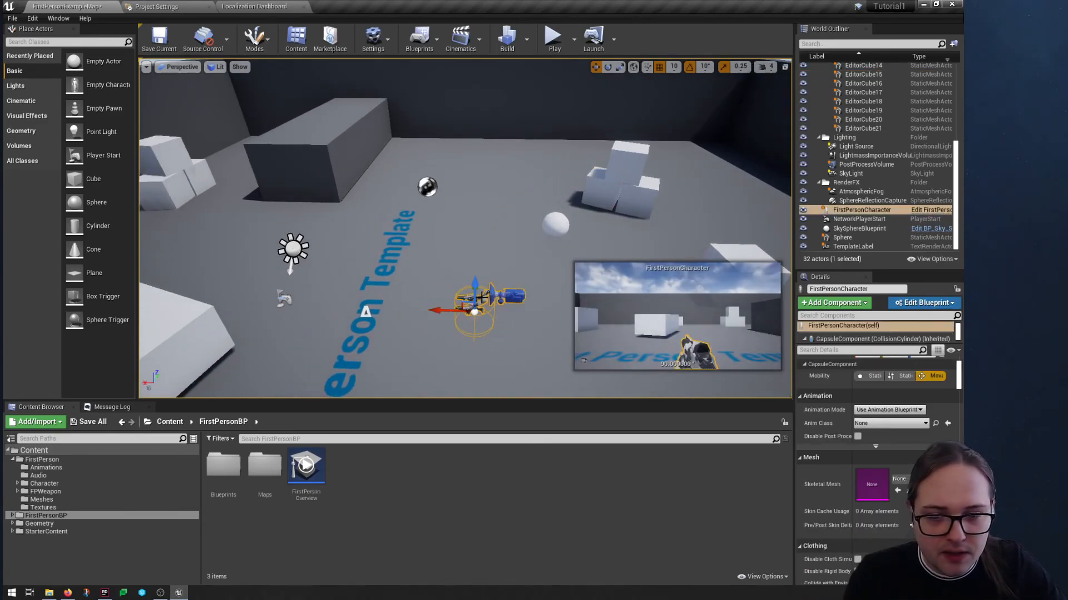
key(f)
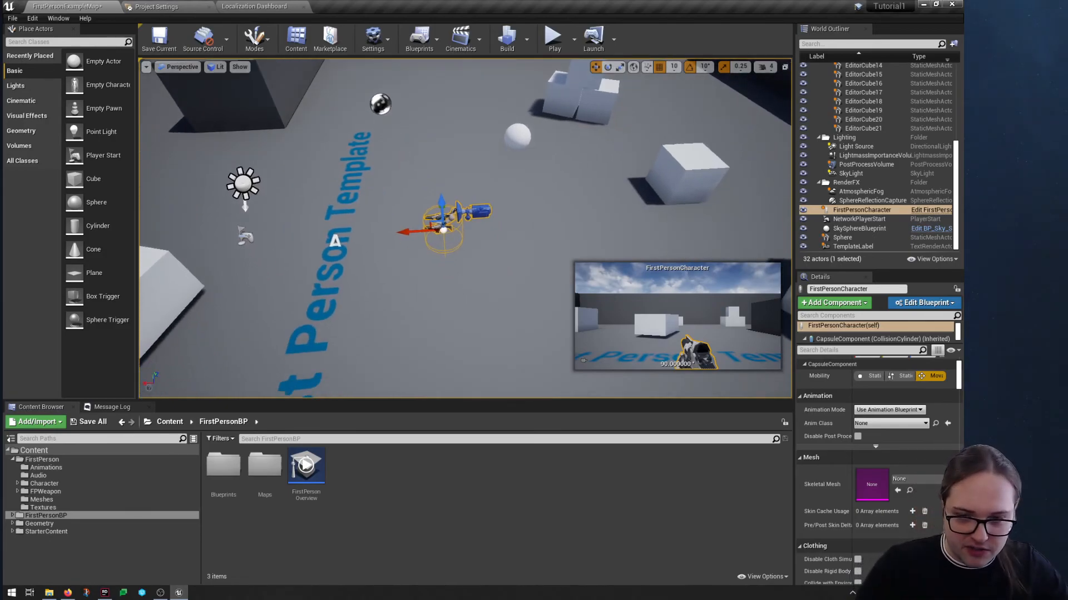
key(d)
right_drag(443, 331, 412, 277)
key(w)
key(s)
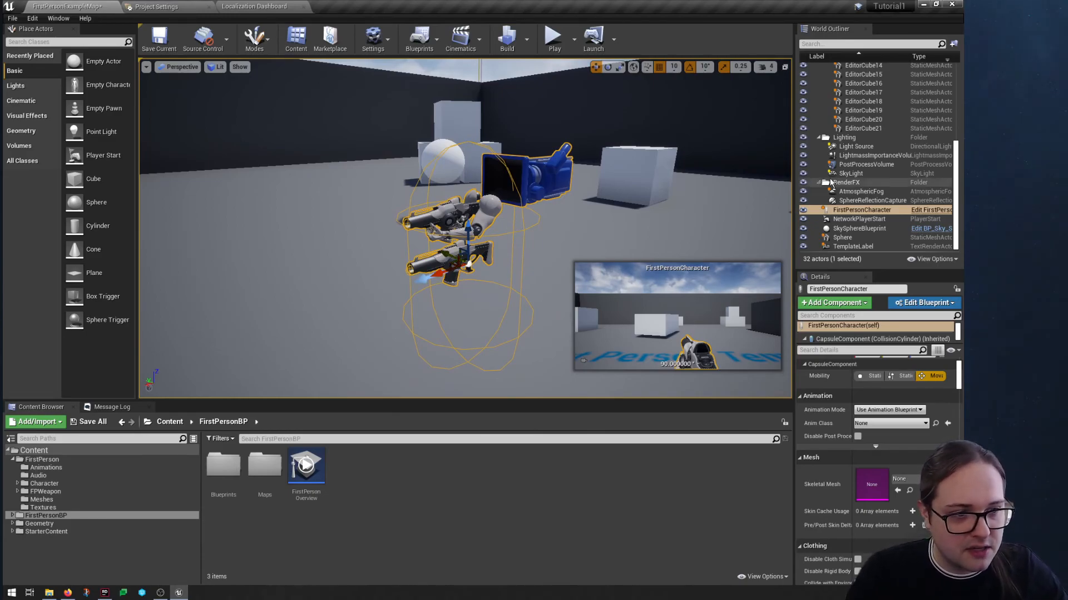
drag(795, 189, 757, 189)
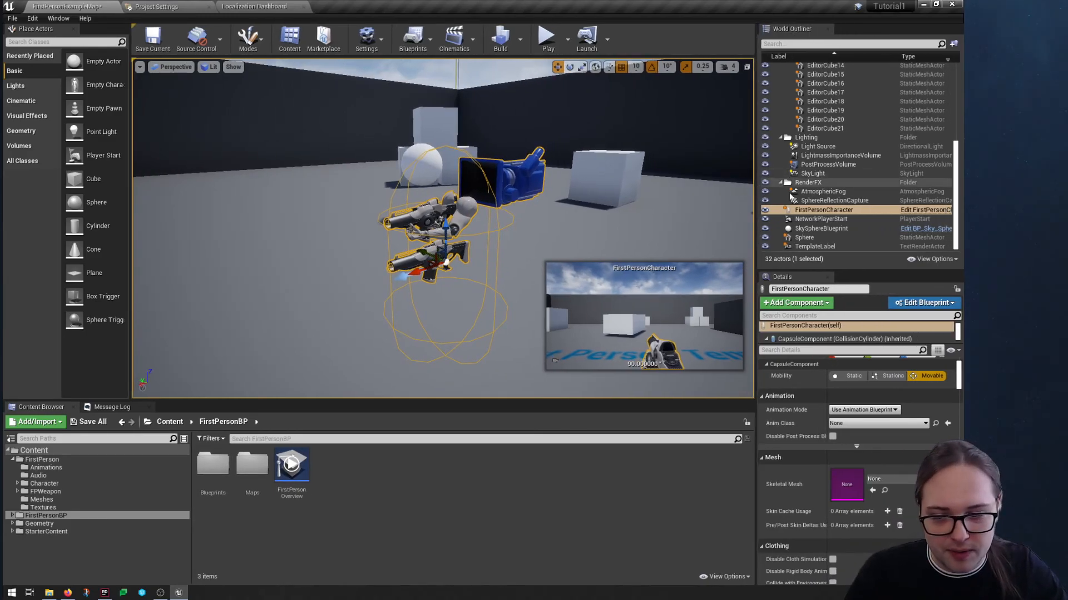
Open the Blueprints folder inside FirstPersonBP and locate the FirstPersonCharacter asset
double_click(213, 466)
click(213, 466)
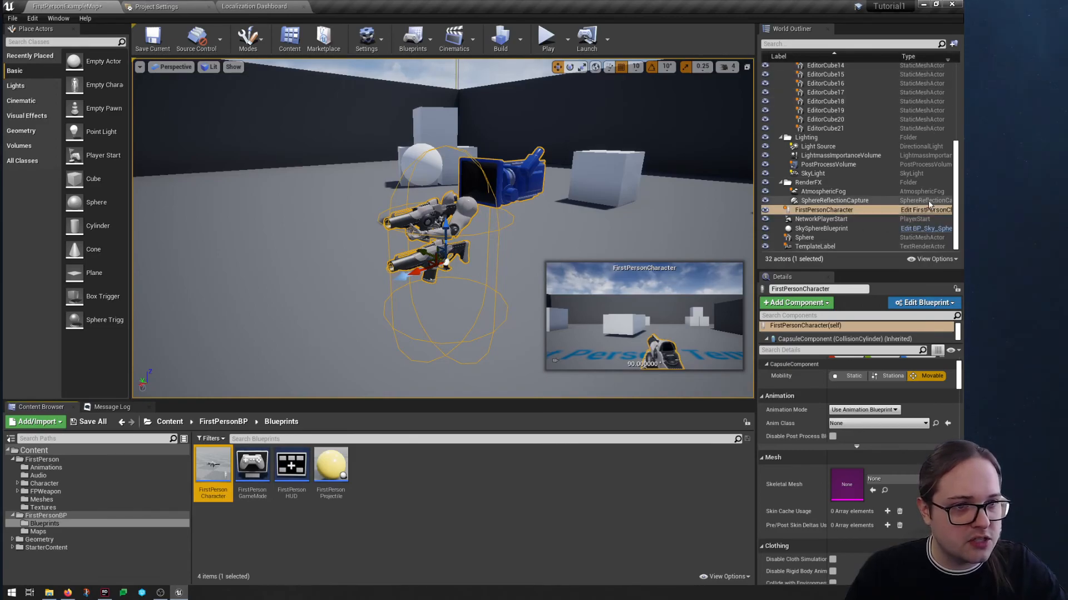
click(346, 209)
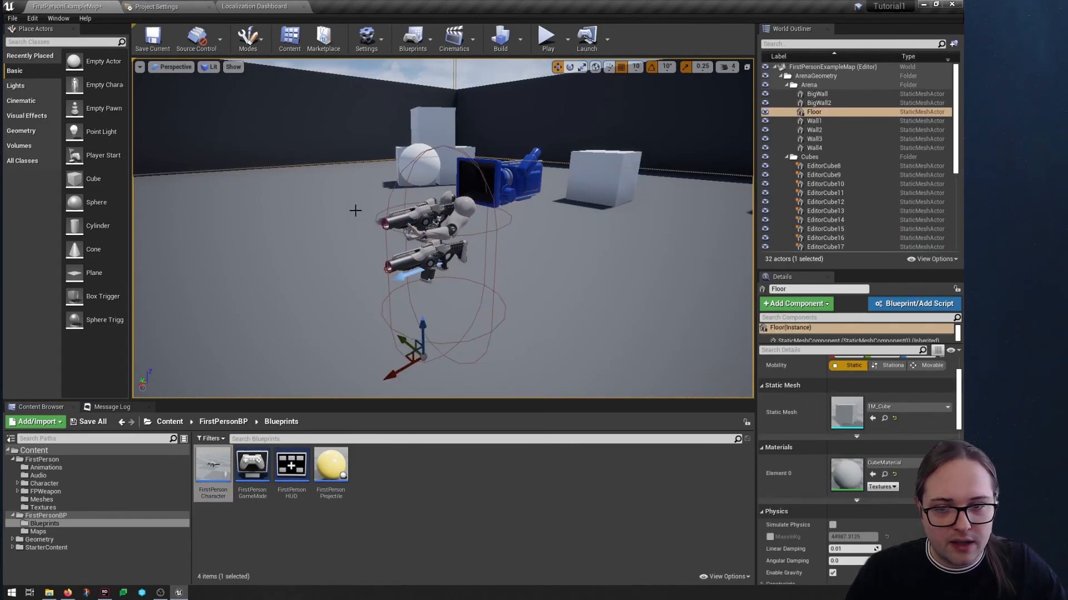
Open the FirstPersonCharacter blueprint from its level actor and dock its editor among the main window's tabs
click(414, 215)
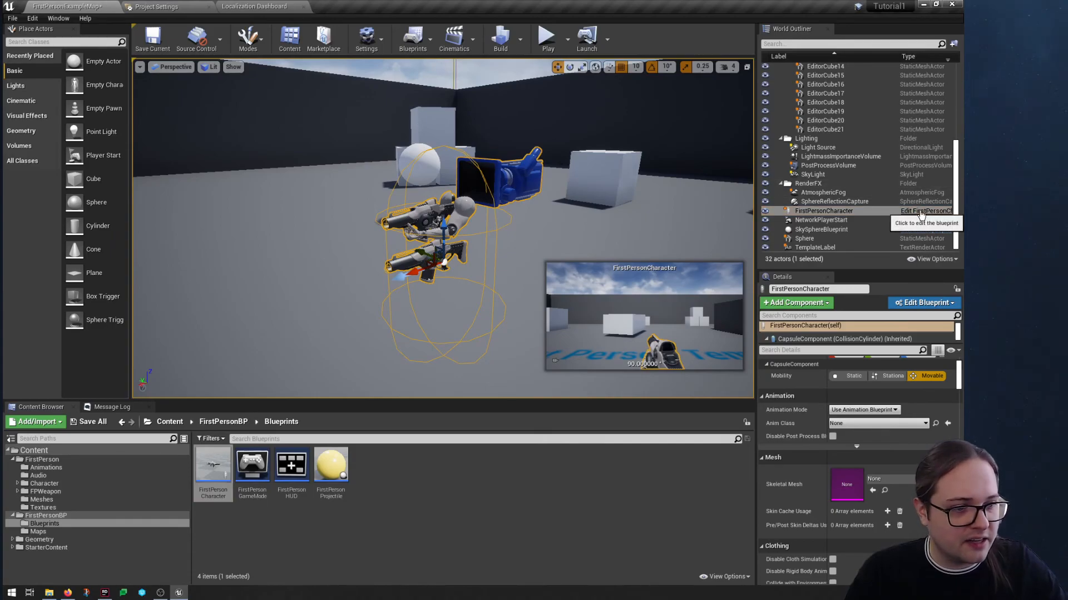
click(920, 212)
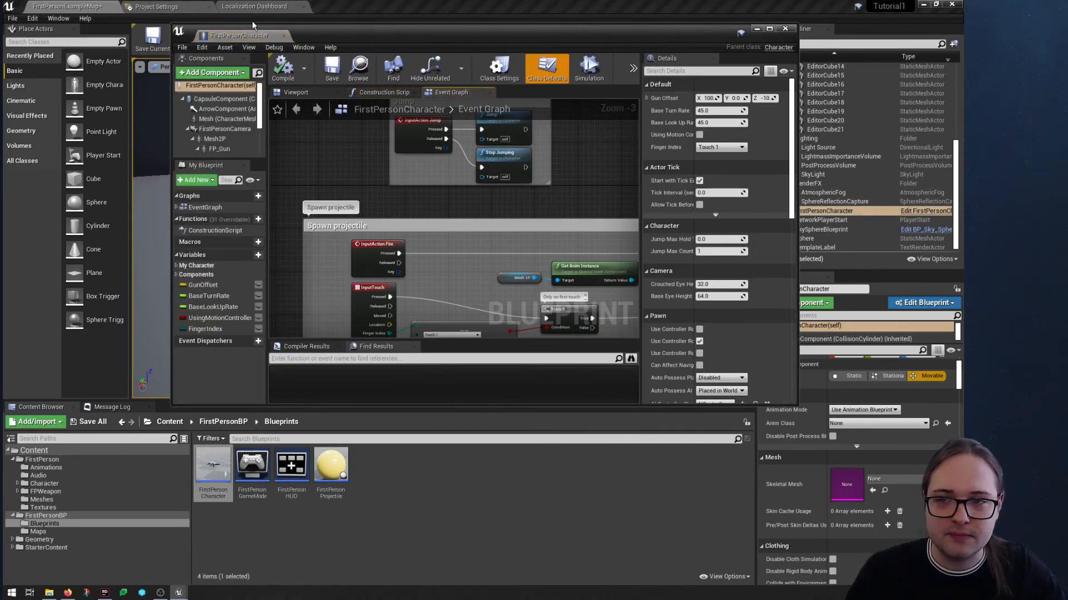
drag(256, 35, 347, 8)
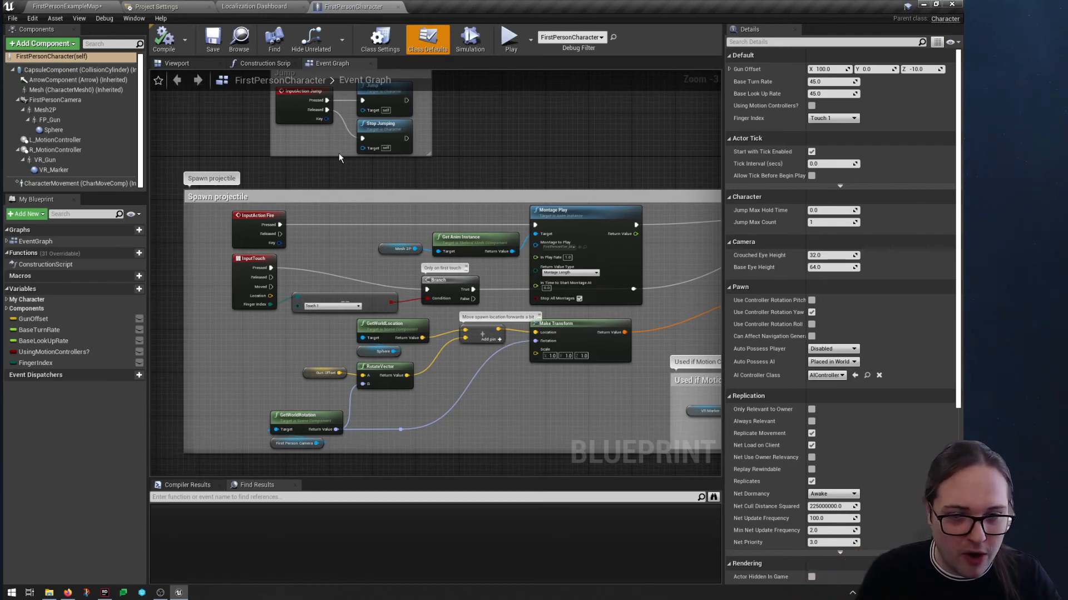
Survey the sections of the Event Graph and look through the character's components, including FirstPersonCamera, Sphere and CapsuleComponent
scroll(390, 134, down, 2)
right_drag(426, 118, 443, 294)
right_drag(445, 190, 455, 408)
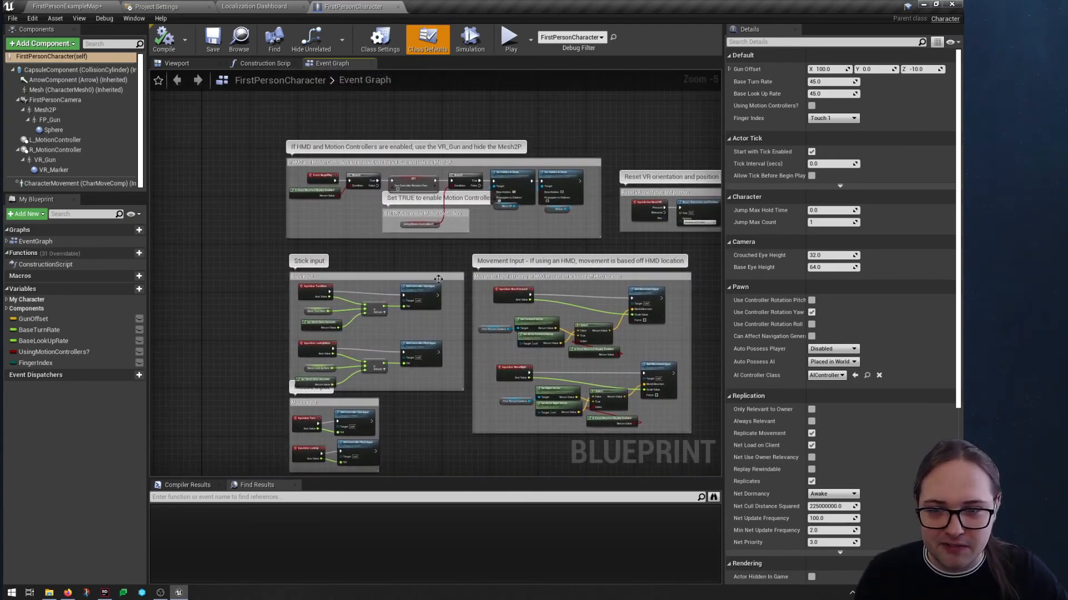
right_drag(410, 254, 386, 199)
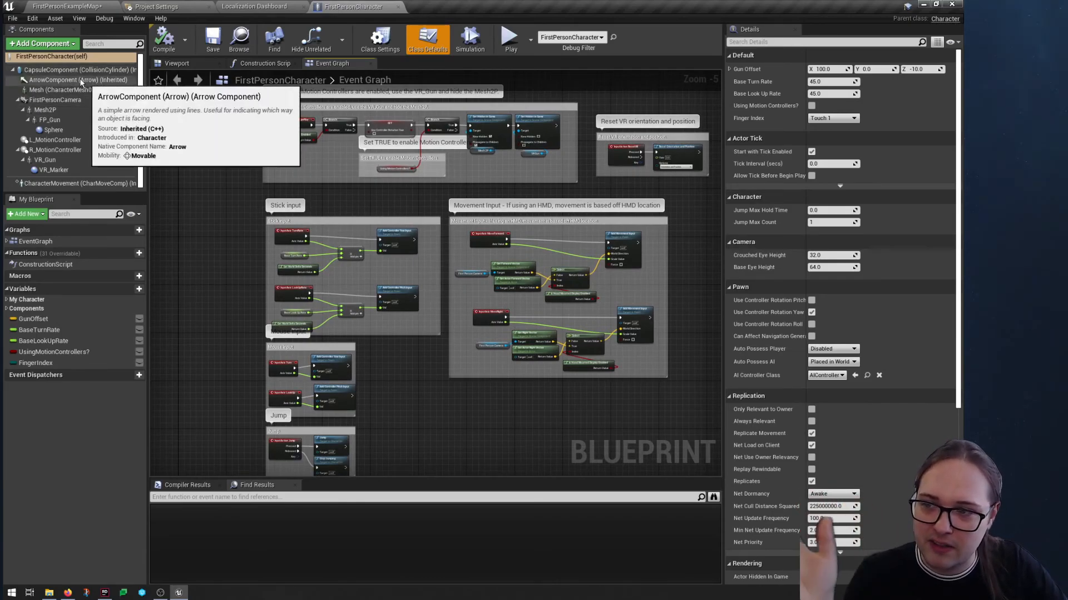
click(57, 149)
click(60, 80)
click(46, 101)
click(54, 130)
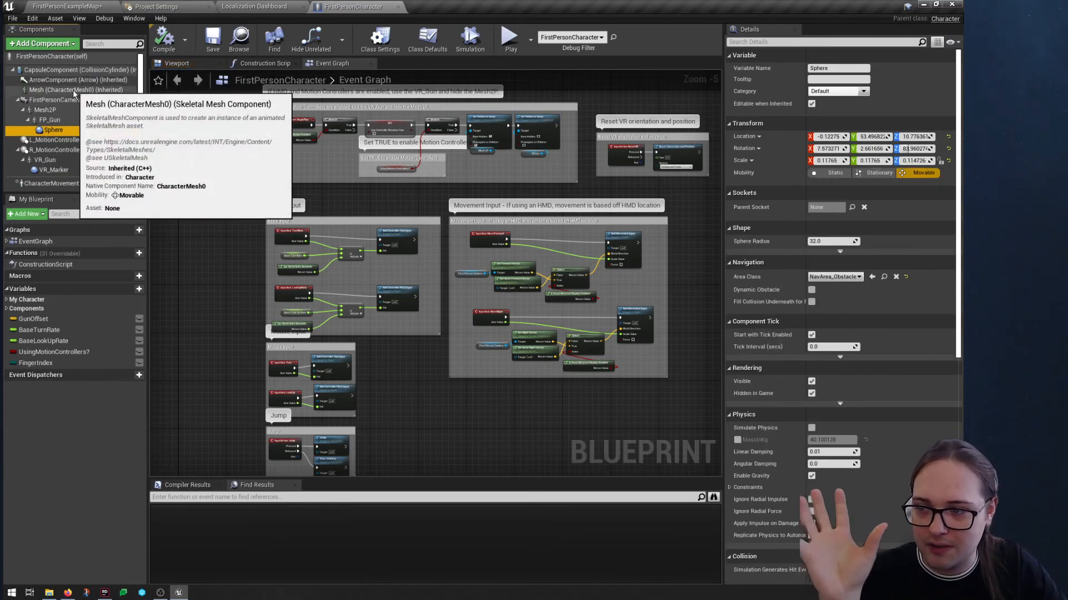
click(63, 71)
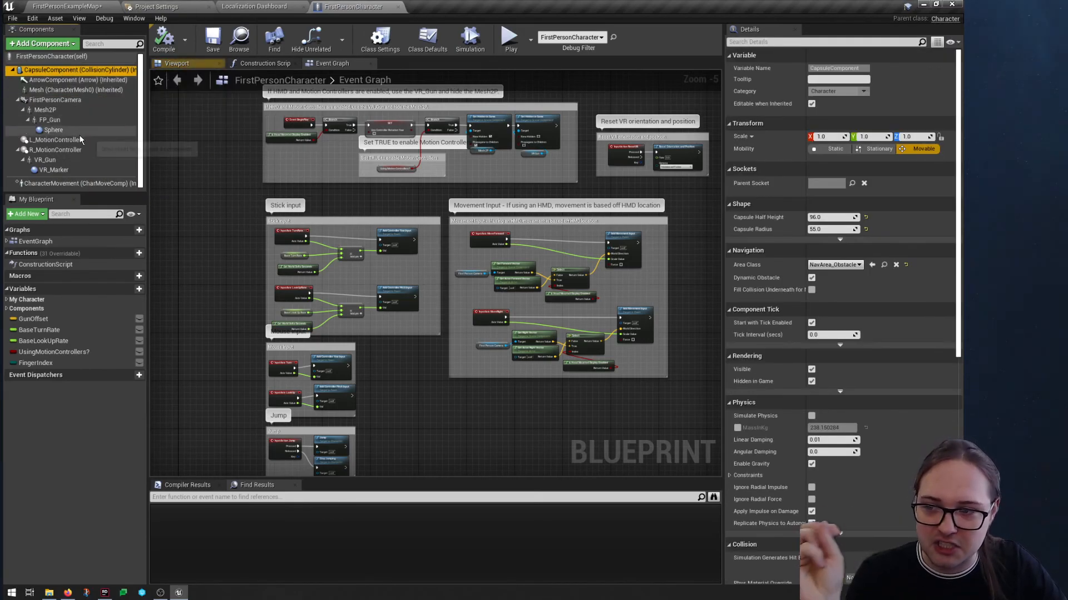
Inspect the GunOffset, BaseTurnRate and UsingMotionControllers? variables and compile the blueprint
click(58, 319)
click(36, 329)
click(42, 350)
click(44, 331)
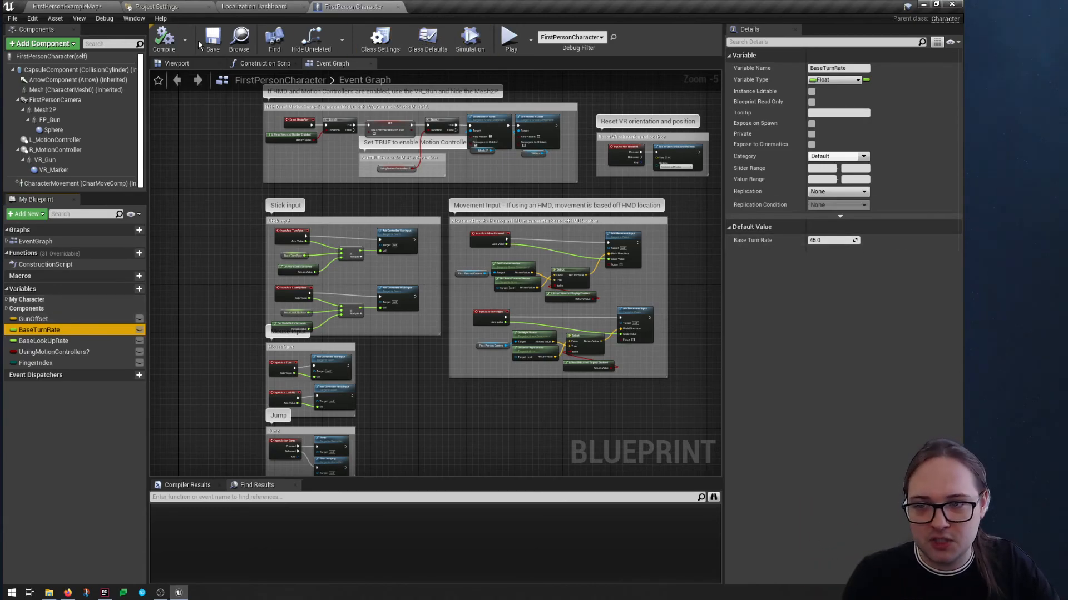
click(164, 40)
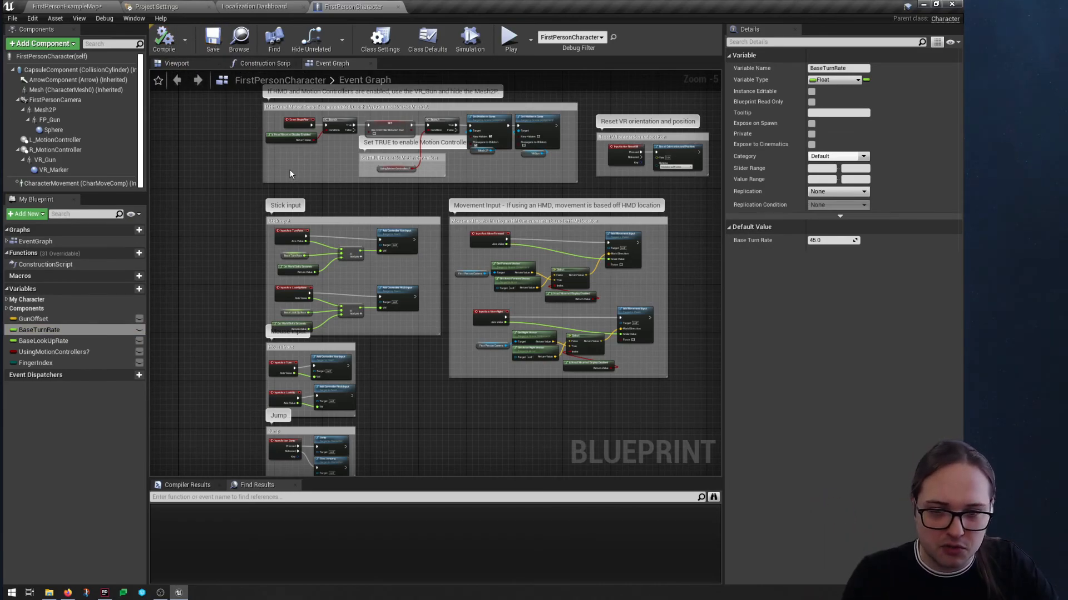
Examine the Event BeginPlay node chain in the HMD and Motion Controllers section of the Event Graph
scroll(289, 169, down, 1)
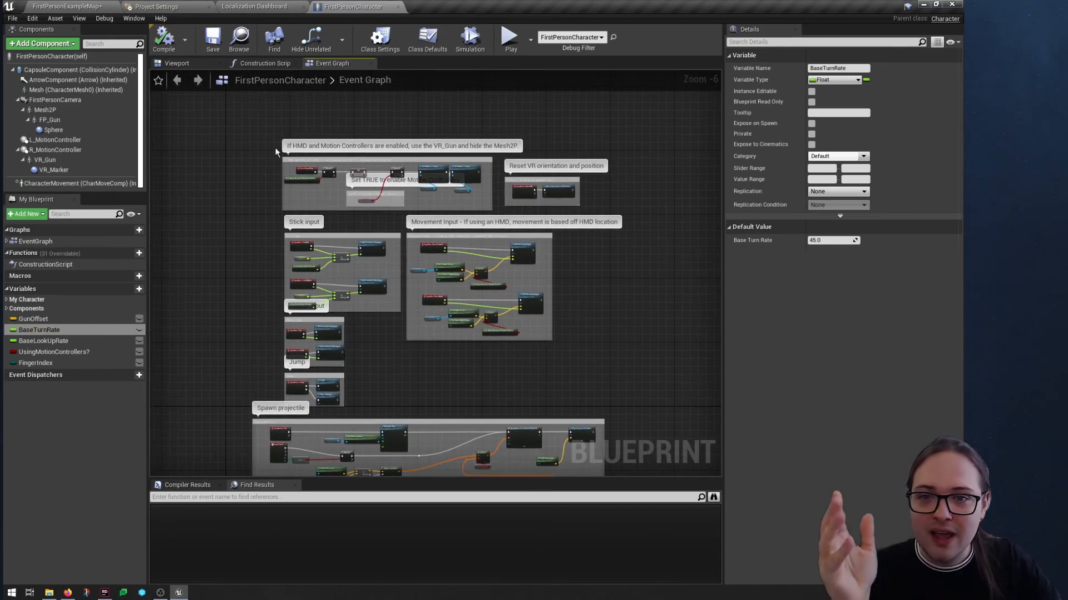
scroll(329, 143, up, 3)
right_drag(388, 125, 335, 98)
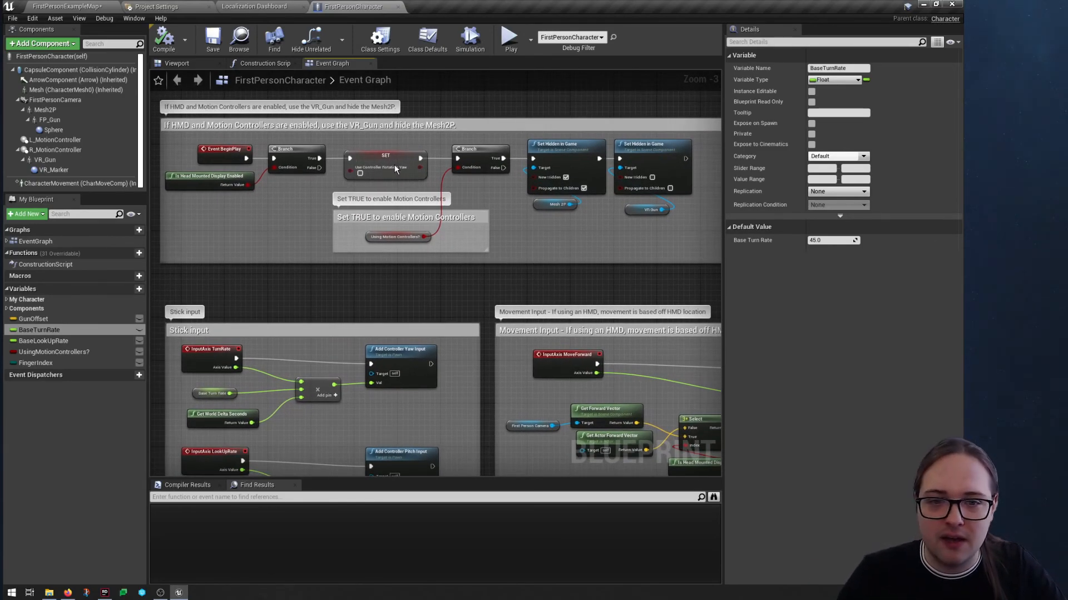
right_drag(471, 251, 501, 295)
right_drag(568, 282, 484, 251)
scroll(587, 273, down, 1)
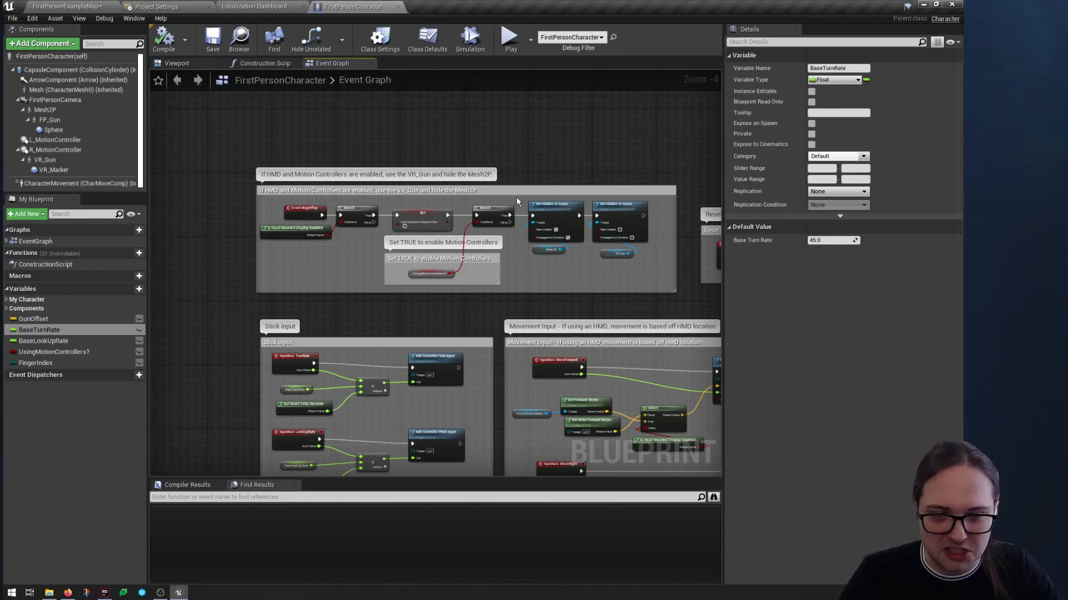
scroll(460, 298, up, 2)
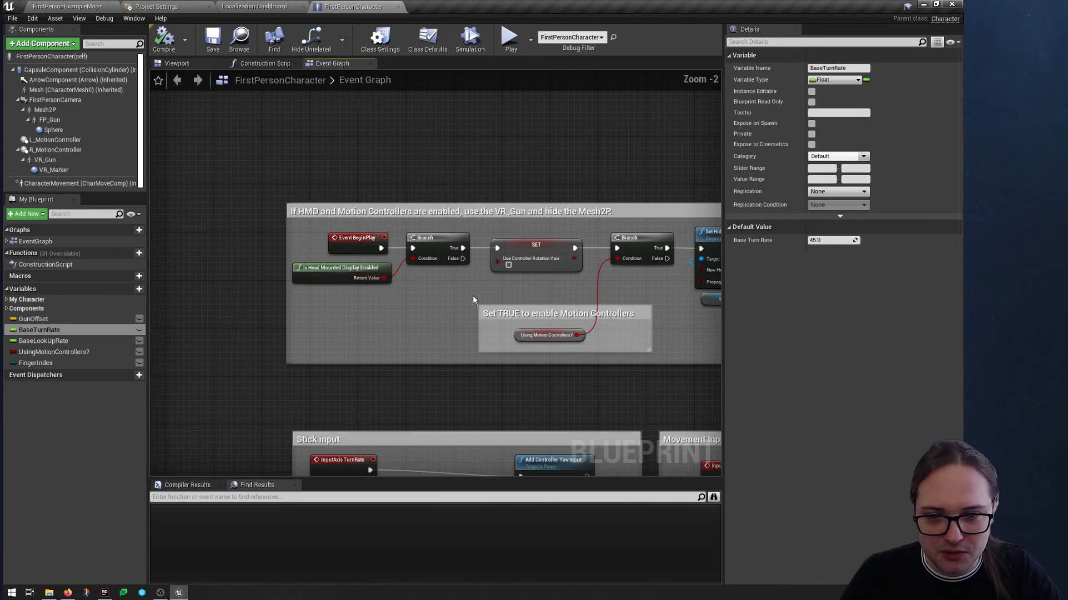
Examine the Event BeginPlay, Is Head Mounted Display Enabled and Branch nodes, following the chain to the Set Hidden in Game nodes
right_drag(449, 277, 429, 288)
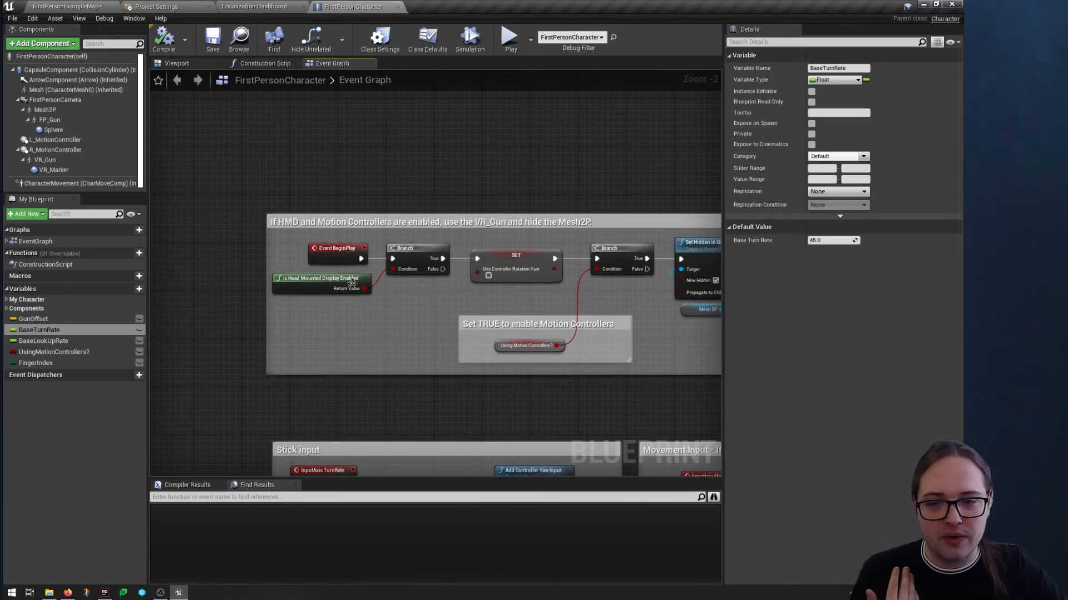
scroll(354, 282, up, 2)
click(334, 246)
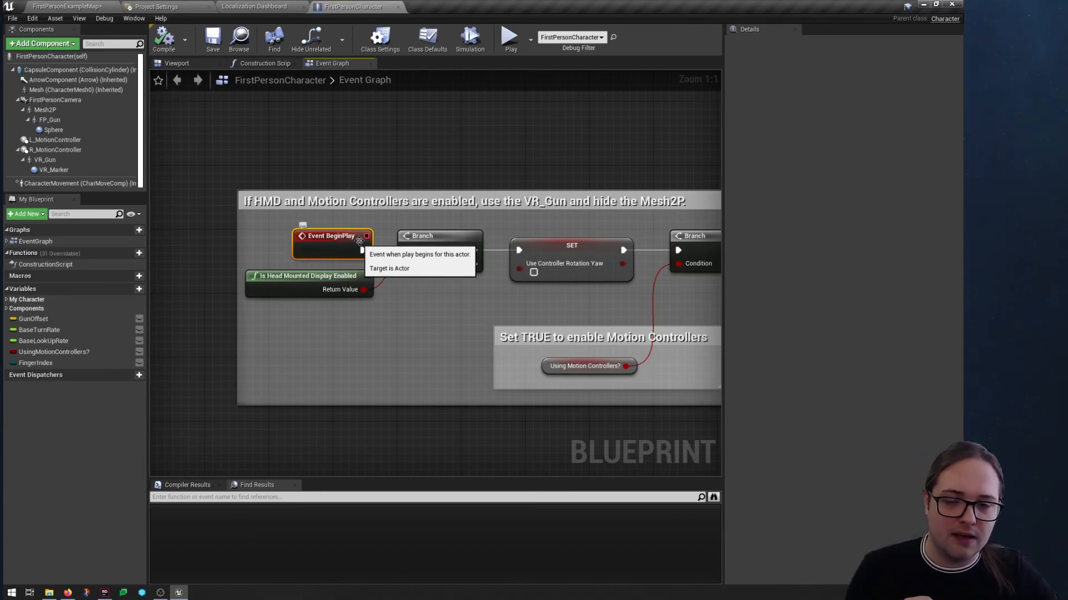
right_drag(417, 221, 388, 210)
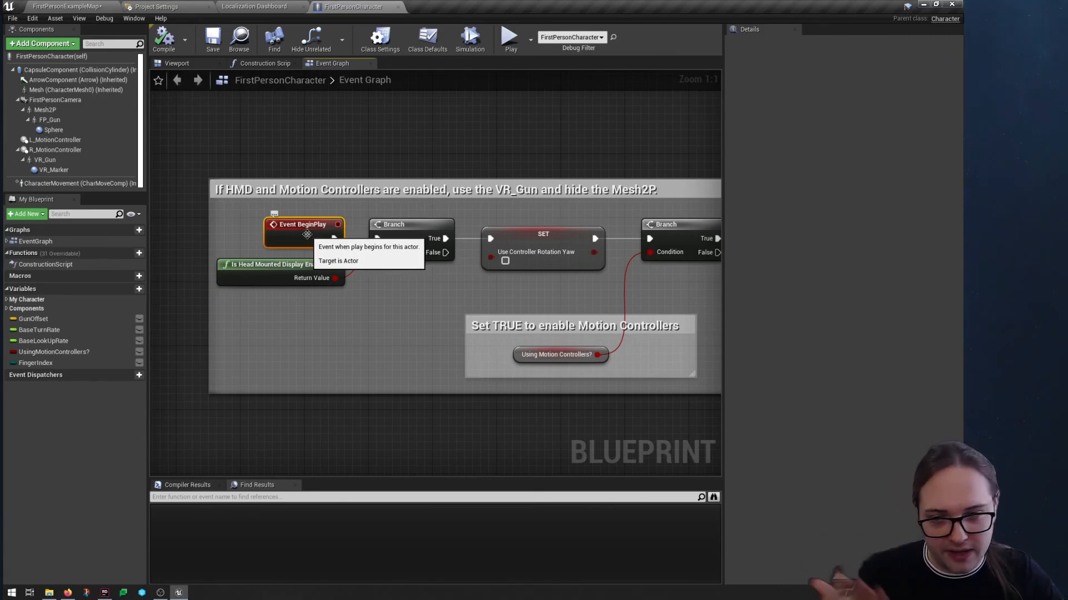
scroll(394, 282, down, 1)
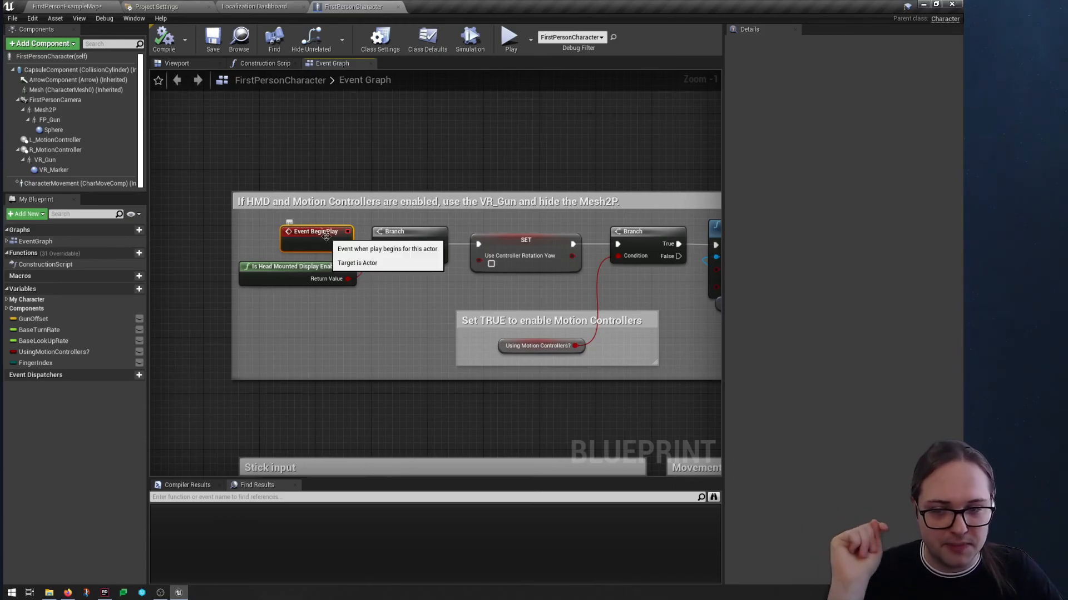
click(304, 266)
click(389, 244)
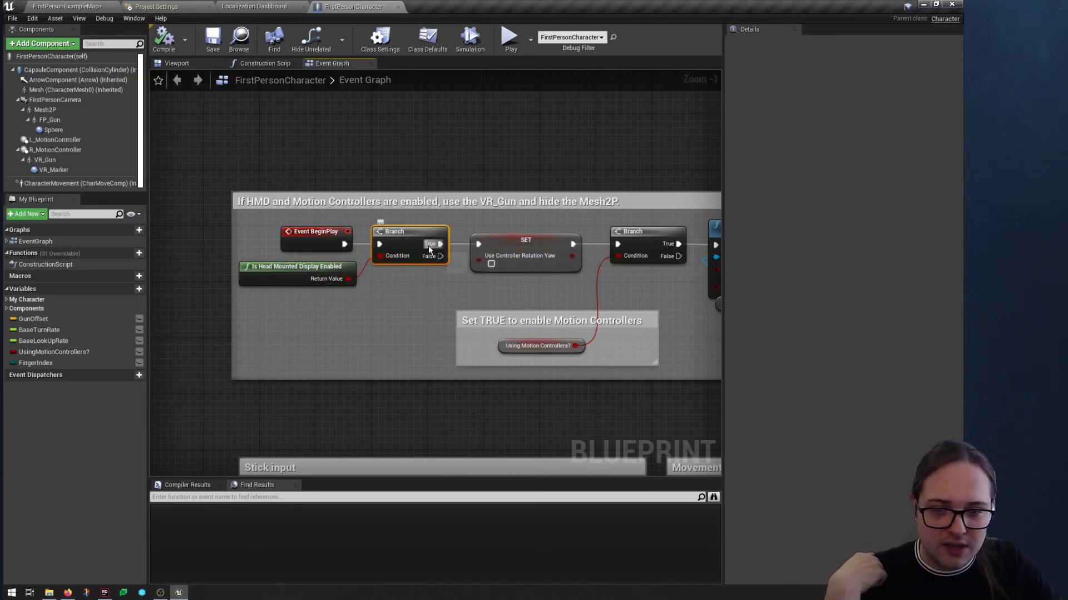
right_drag(677, 247, 683, 233)
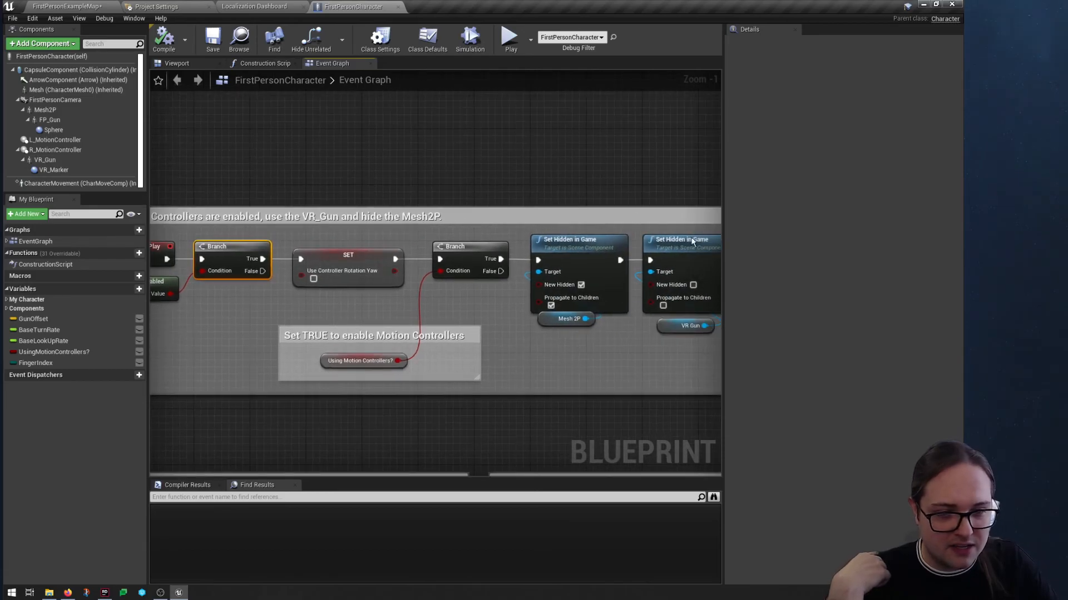
right_drag(650, 316, 536, 293)
Find the Spawn projectile section of the Event Graph and inspect its InputAction Fire and Montage Play nodes
scroll(456, 260, down, 1)
right_drag(440, 279, 415, 234)
scroll(455, 336, down, 1)
right_drag(455, 335, 439, 243)
scroll(409, 304, down, 1)
right_drag(409, 303, 564, 190)
right_drag(522, 287, 477, 250)
right_drag(484, 341, 487, 148)
scroll(523, 110, down, 1)
scroll(431, 192, up, 3)
right_drag(398, 240, 559, 200)
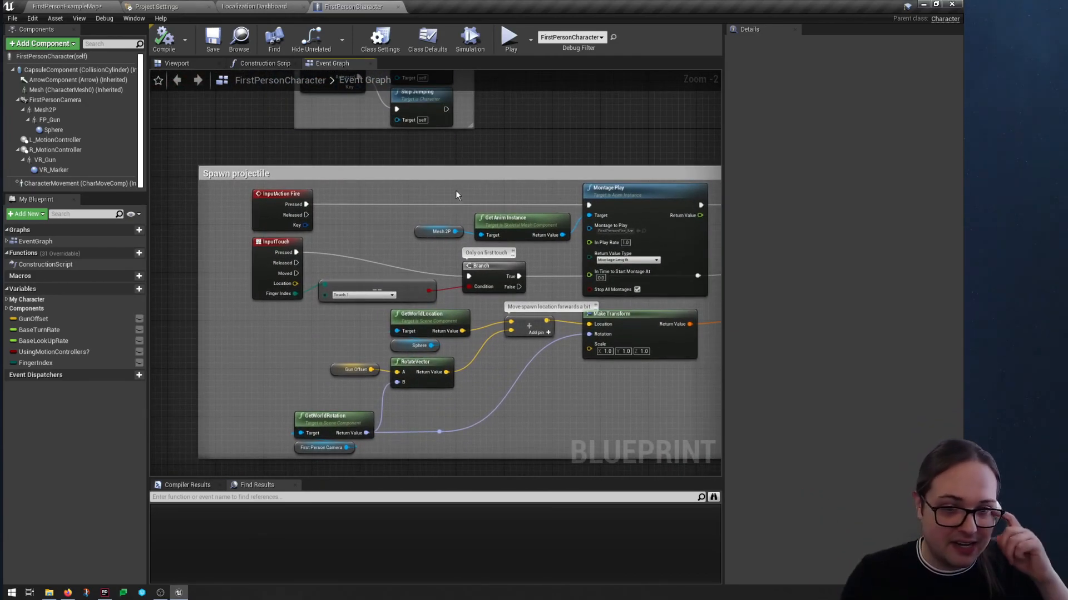
right_drag(452, 191, 379, 191)
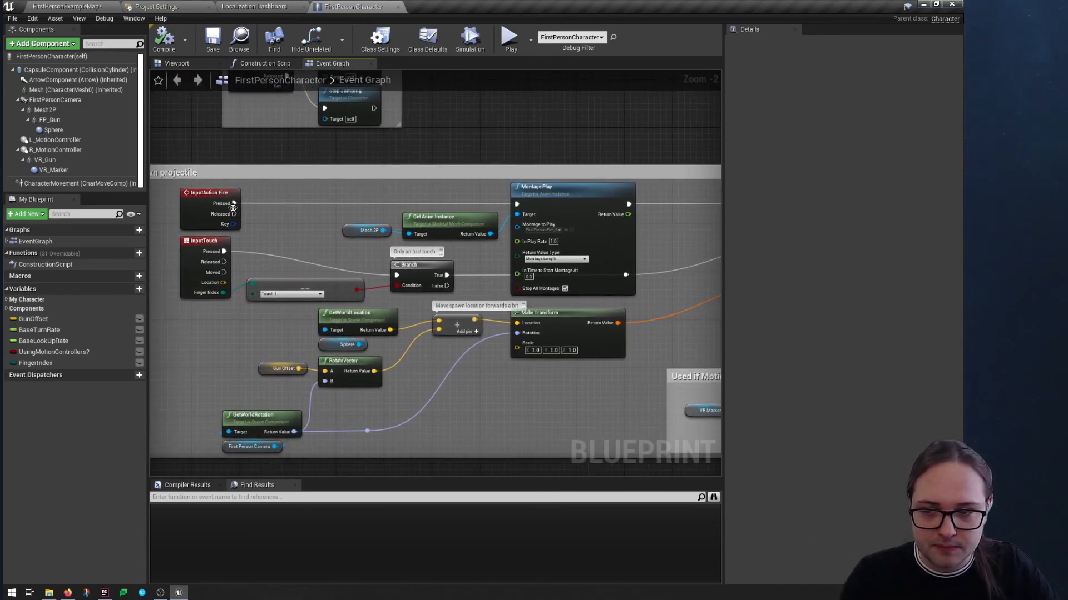
click(187, 206)
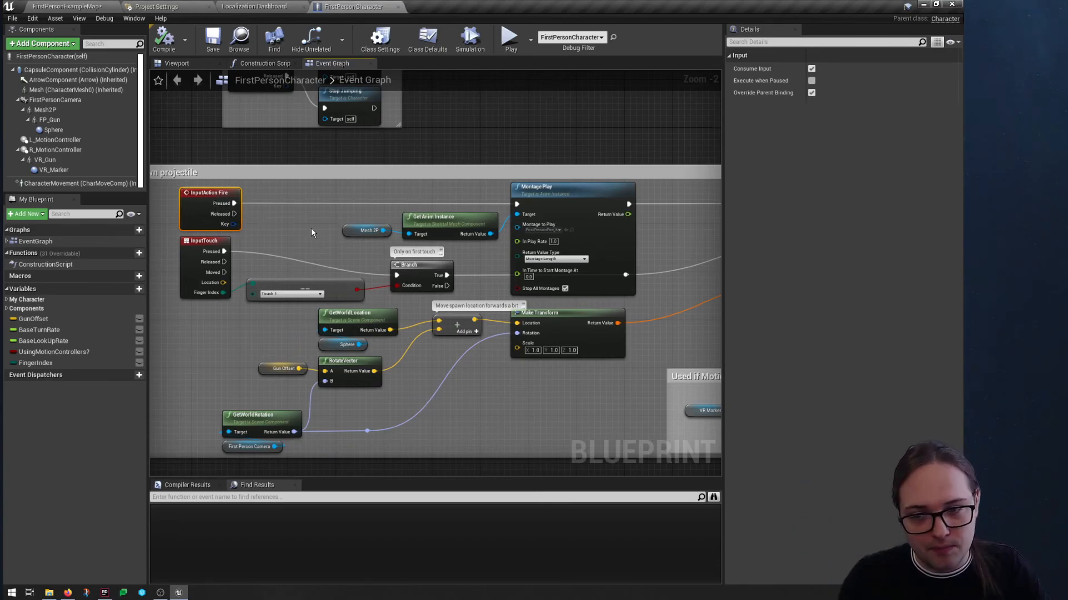
scroll(311, 233, down, 1)
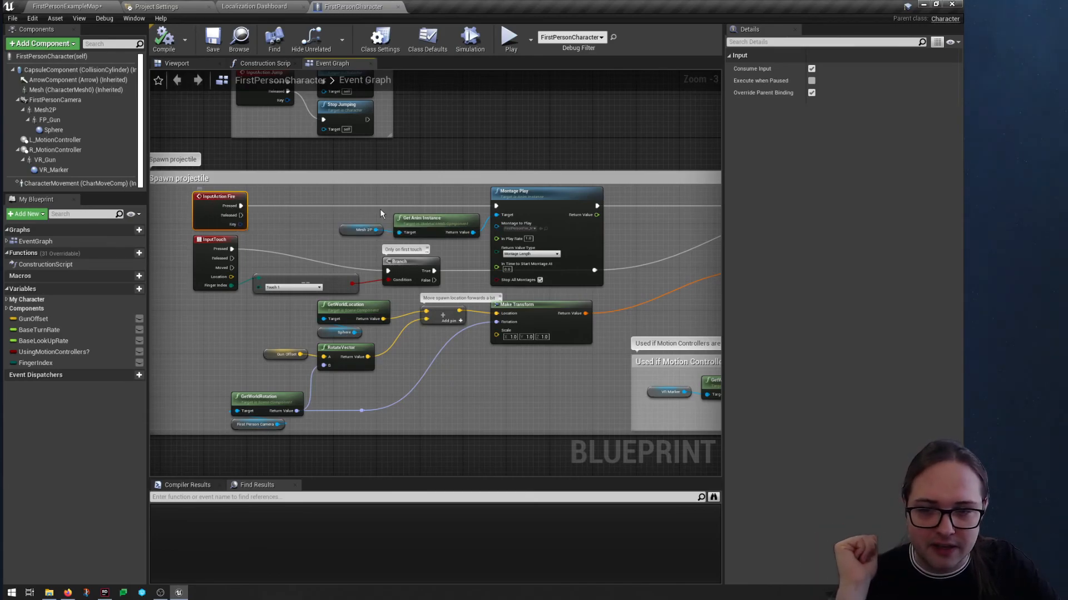
click(533, 238)
scroll(533, 239, up, 2)
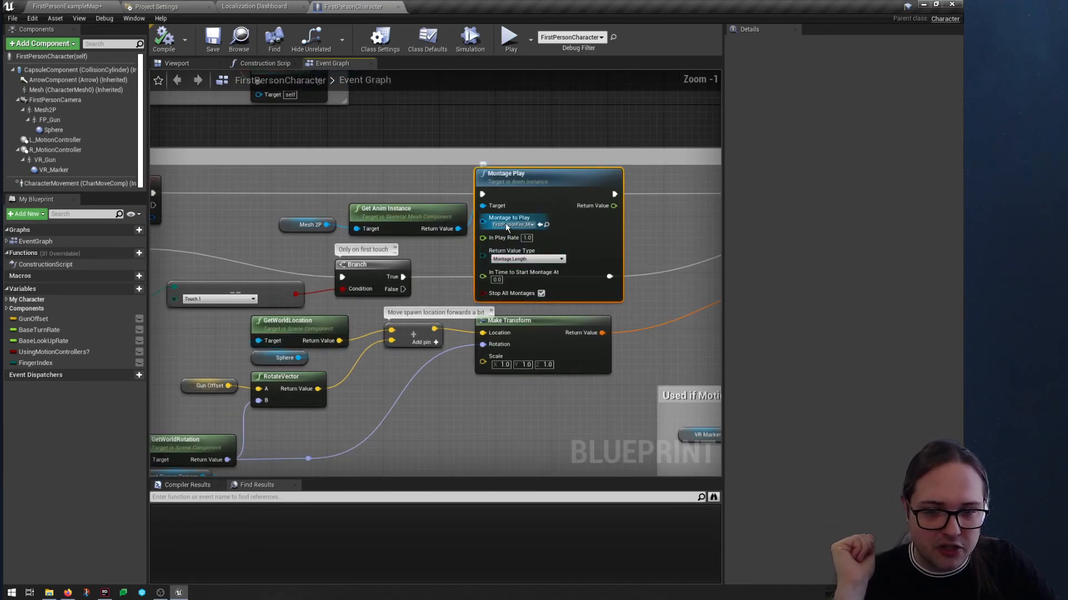
Follow the firing chain to the SpawnActor First Person Projectile and Play Sound at Location nodes and examine them
scroll(462, 226, down, 2)
right_drag(421, 211, 270, 214)
right_drag(565, 198, 438, 213)
right_drag(613, 214, 438, 216)
click(419, 223)
scroll(419, 223, up, 2)
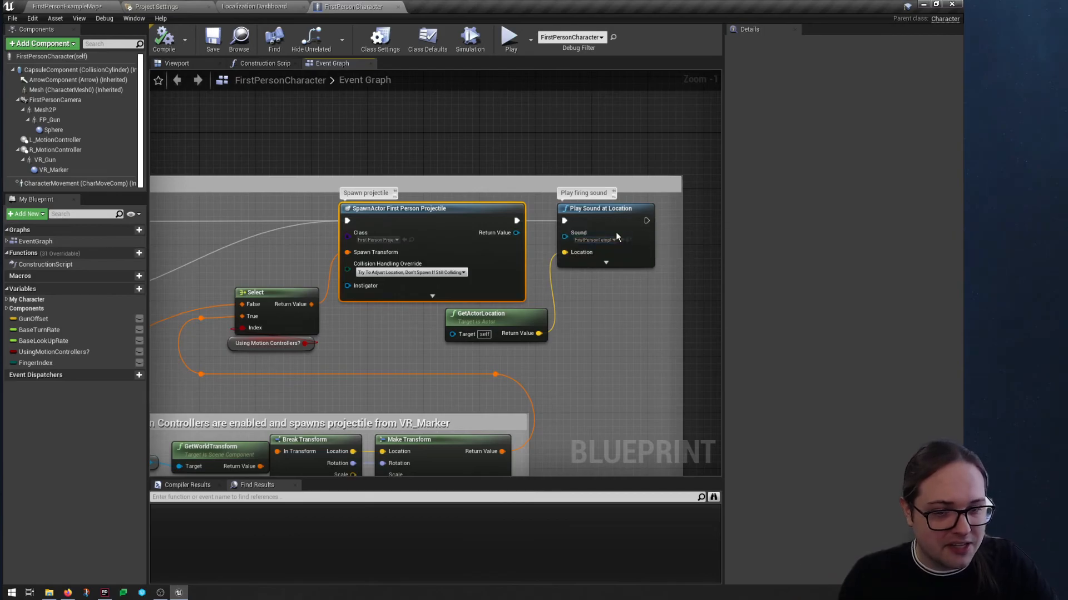
Trace the spawn transform back through the Select, Make Transform, RotateVector and GetWorldLocation nodes
scroll(471, 253, down, 1)
right_drag(354, 253, 543, 233)
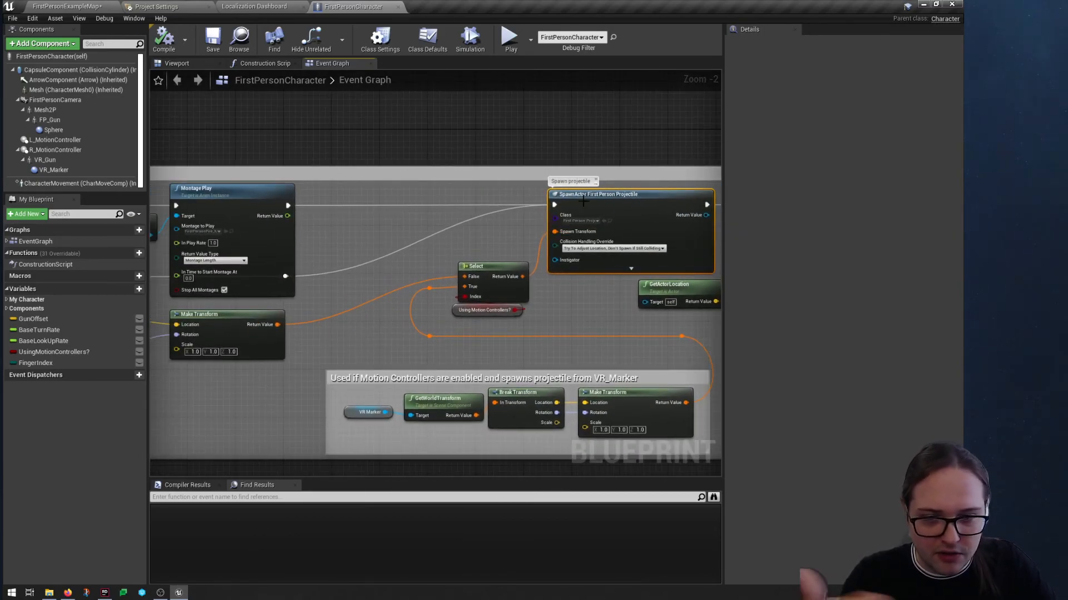
right_drag(575, 185, 582, 213)
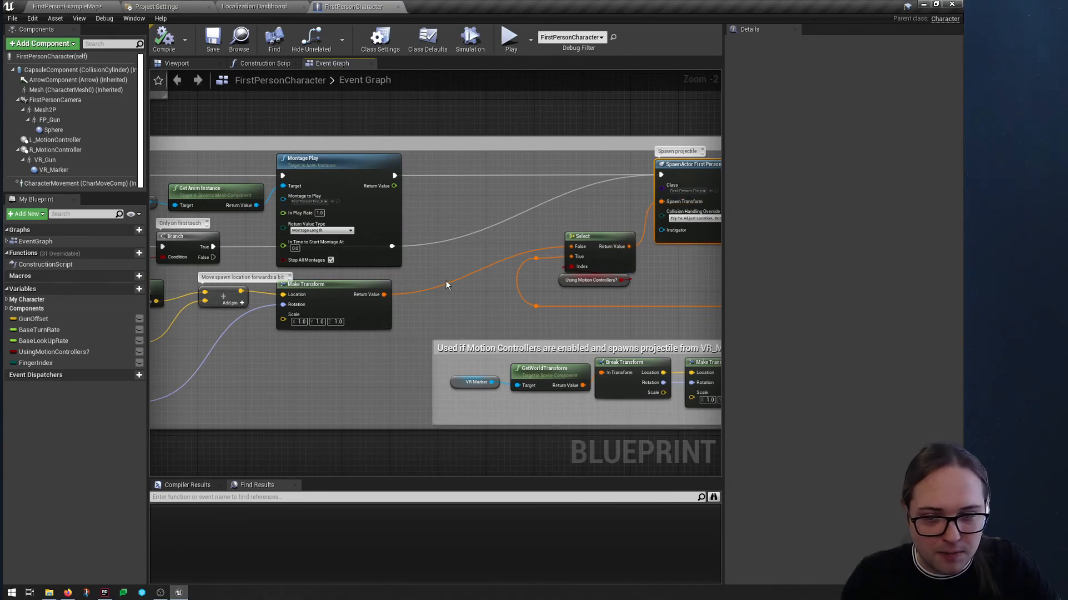
right_drag(447, 280, 582, 246)
right_drag(231, 272, 400, 272)
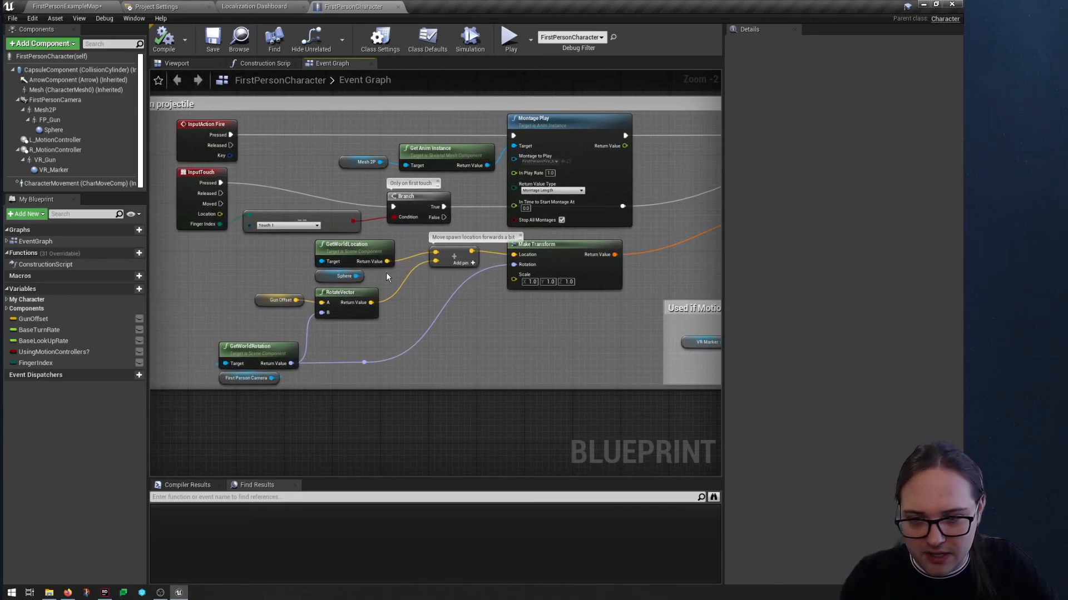
right_drag(424, 324, 255, 329)
scroll(245, 320, down, 2)
right_drag(445, 231, 557, 213)
scroll(328, 108, up, 3)
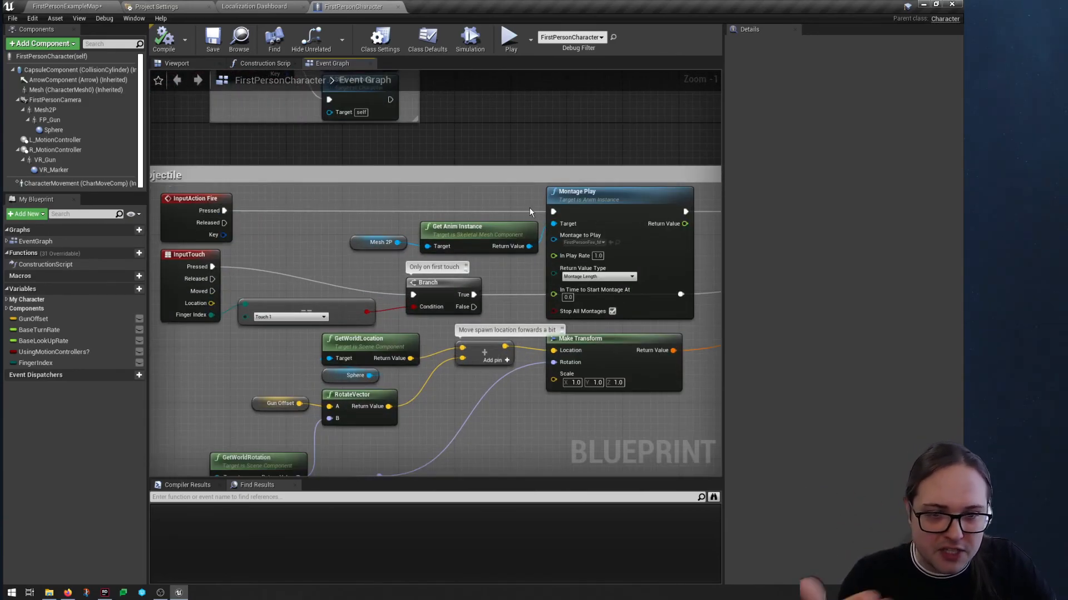
Review the whole Spawn projectile section again from InputAction Fire to SpawnActor First Person Projectile
right_drag(379, 198, 414, 205)
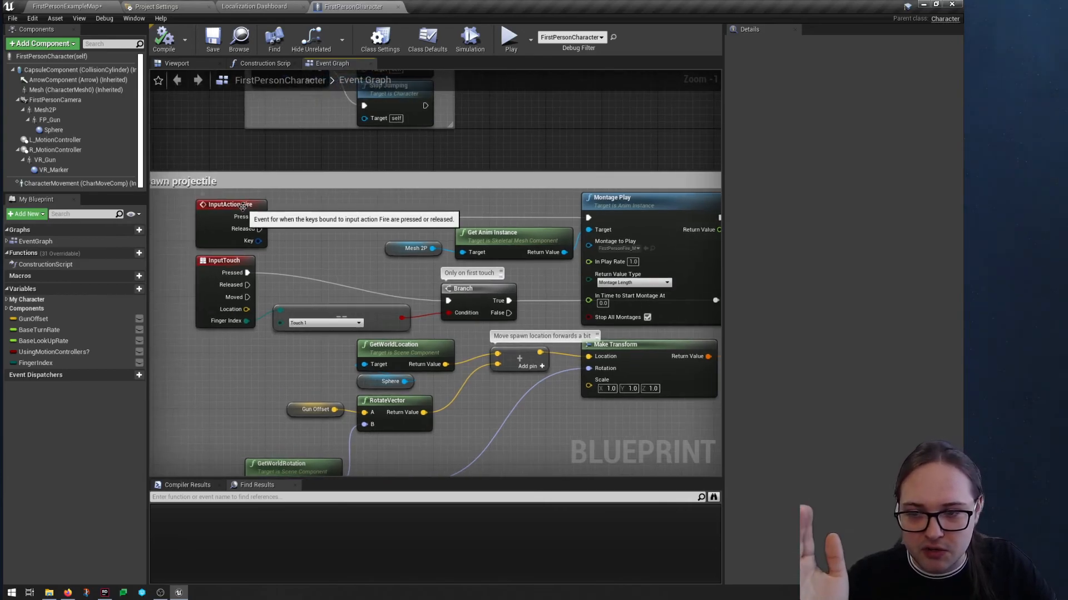
right_drag(636, 200, 313, 218)
right_drag(695, 239, 406, 244)
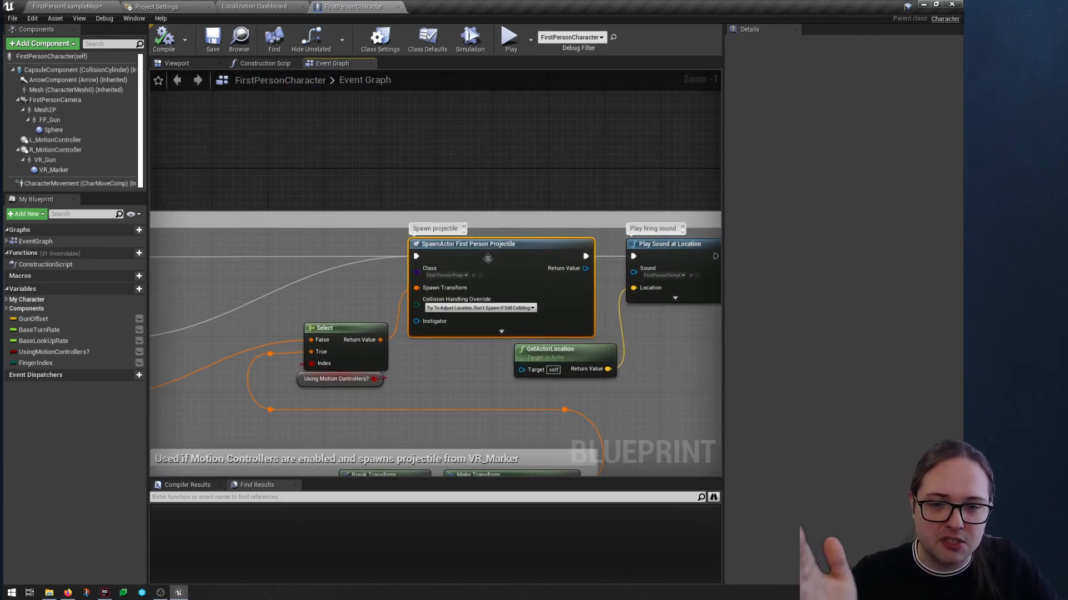
right_drag(514, 247, 478, 219)
scroll(361, 235, down, 2)
scroll(333, 228, down, 2)
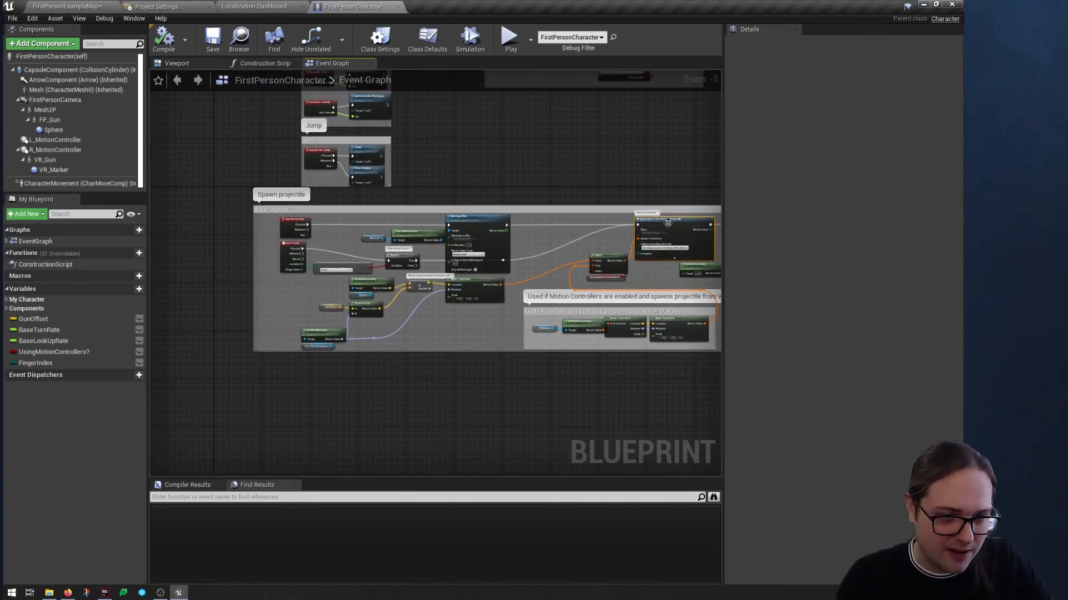
right_drag(666, 223, 515, 225)
right_drag(376, 231, 487, 222)
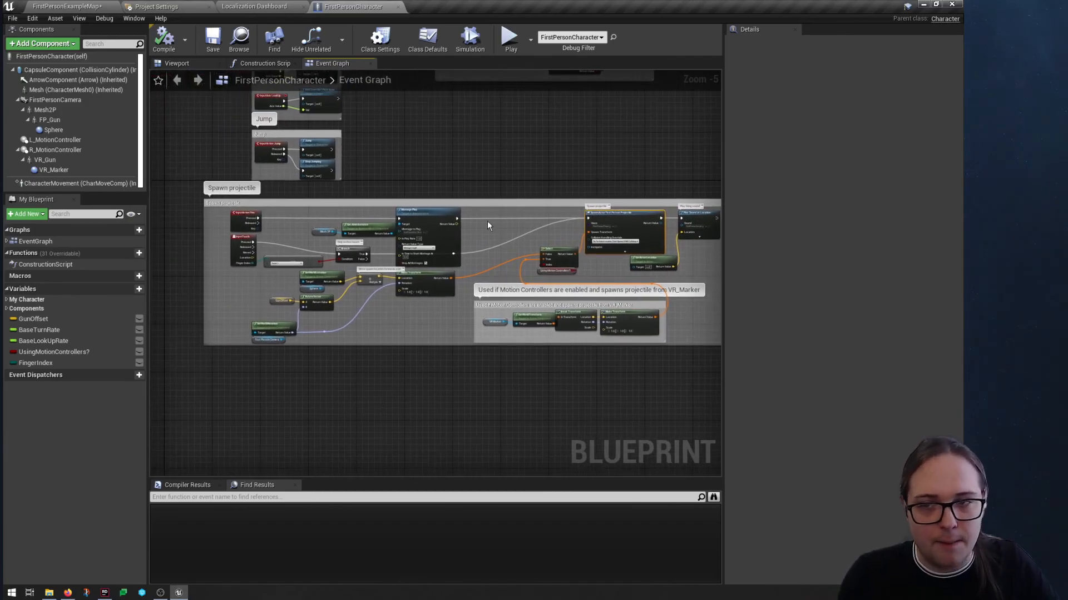
click(324, 49)
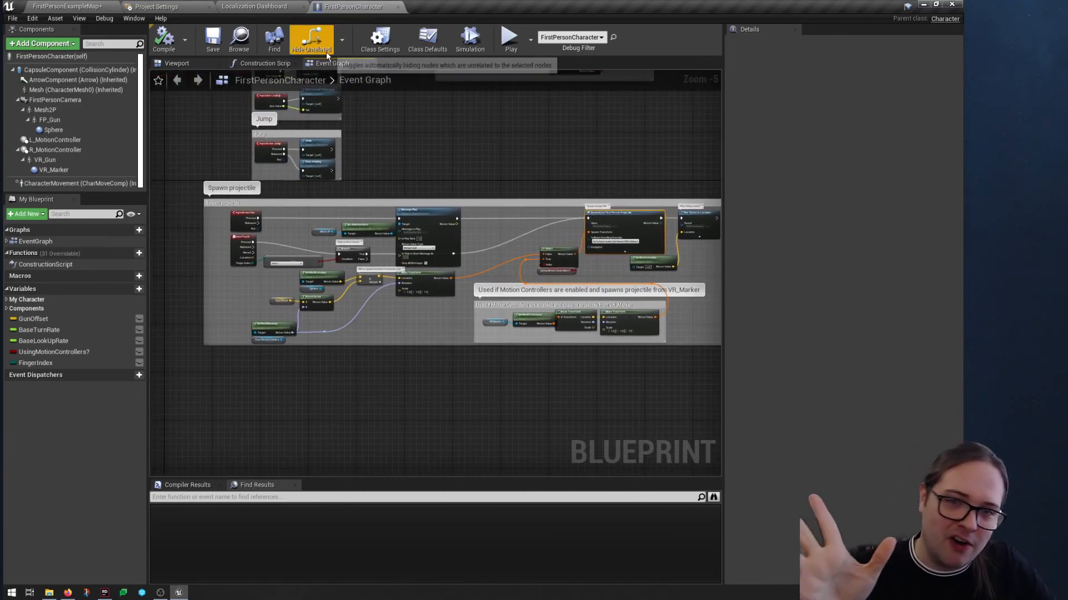
Show the character in the blueprint's 3D viewport and inspect the FP_Gun, FirstPersonCamera and VR_Gun components
click(196, 65)
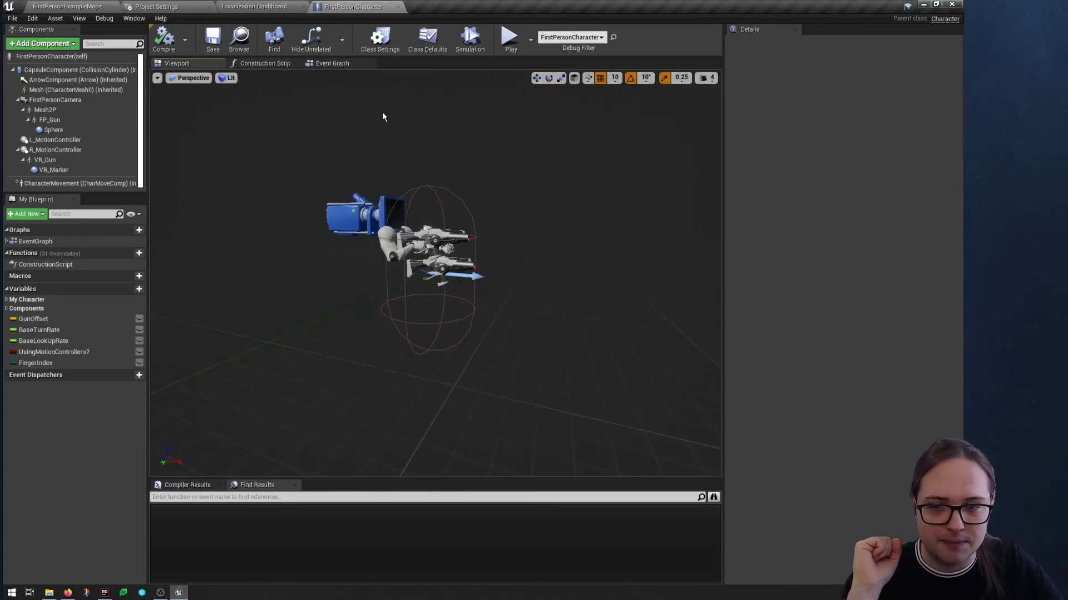
mouse_move(445, 125)
right_down()
mouse_move(414, 134)
mouse_move(439, 137)
mouse_move(445, 125)
right_up()
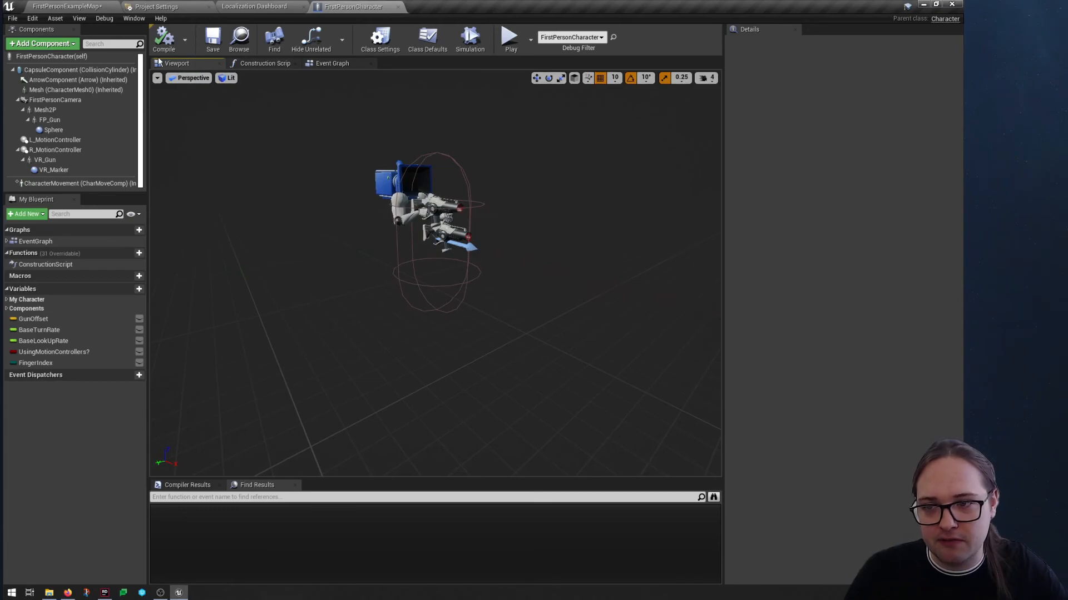
mouse_move(450, 245)
right_down()
mouse_move(448, 267)
mouse_move(450, 244)
right_up()
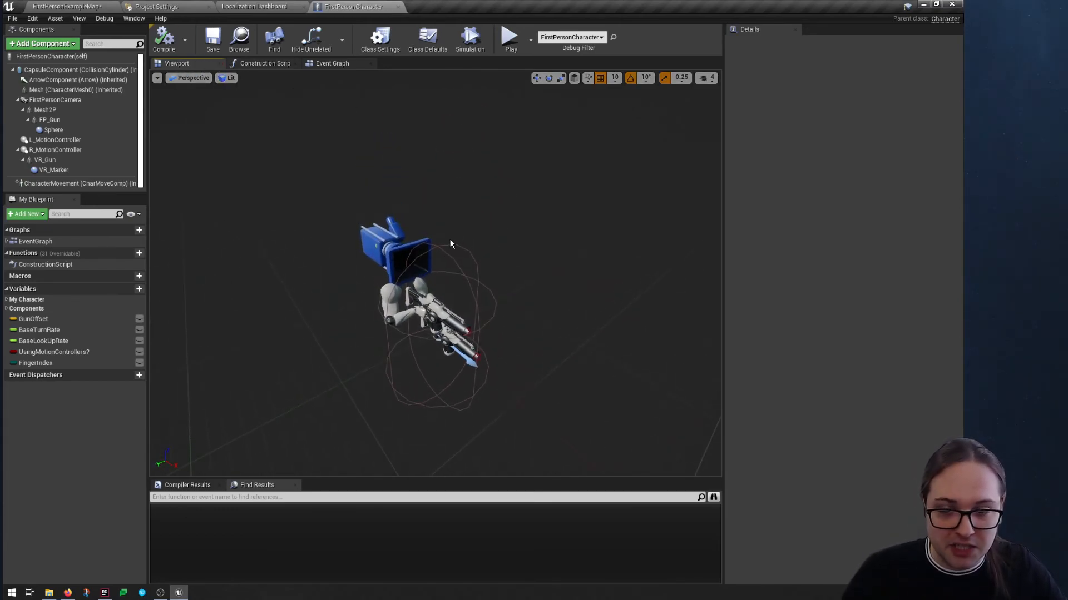
click(432, 295)
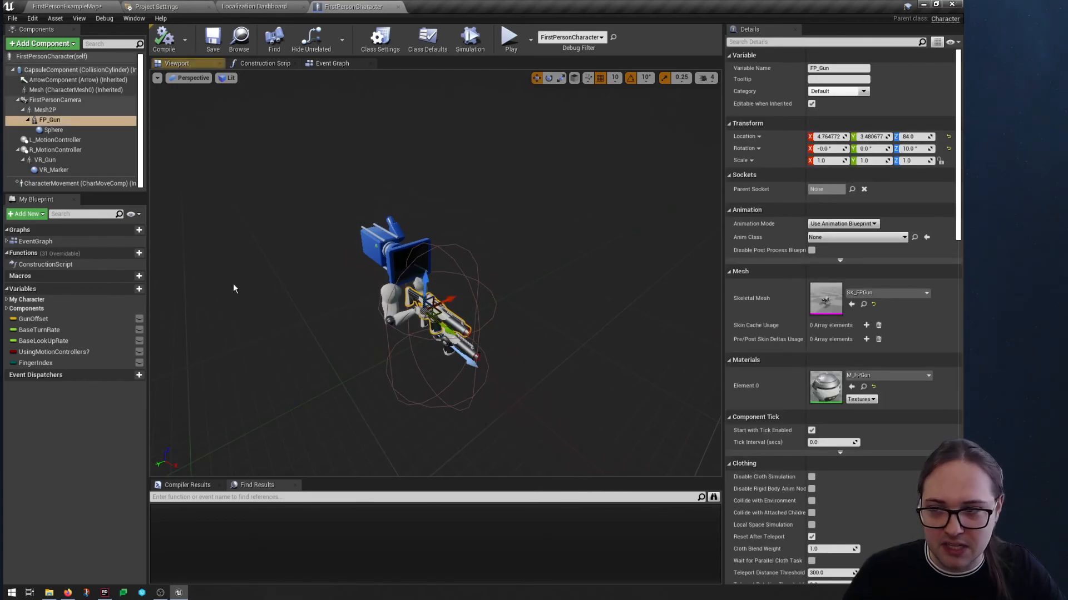
click(72, 100)
click(455, 314)
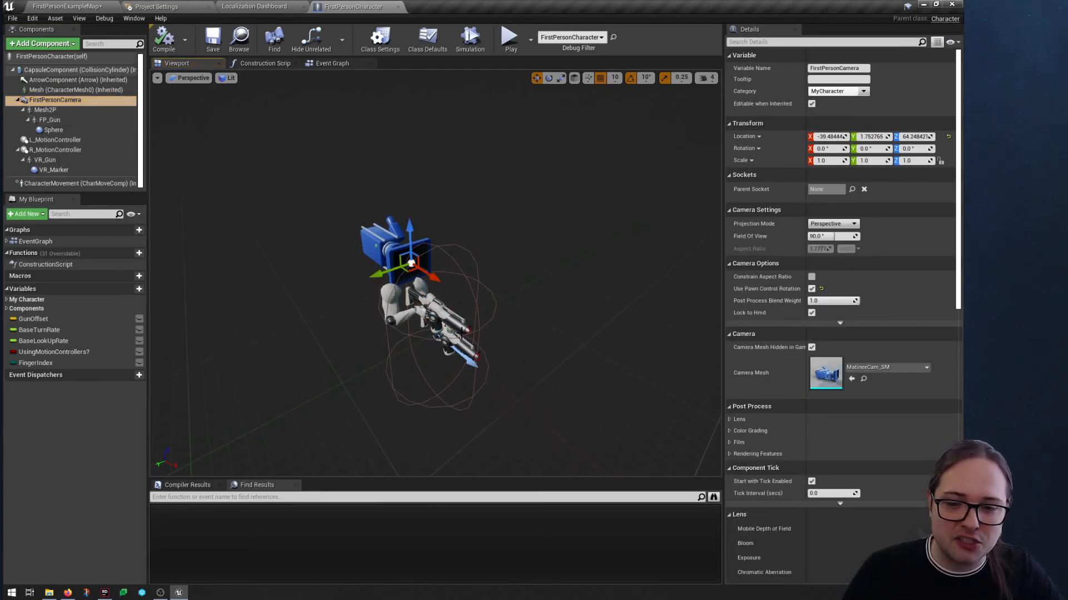
click(457, 341)
right_drag(457, 340, 322, 312)
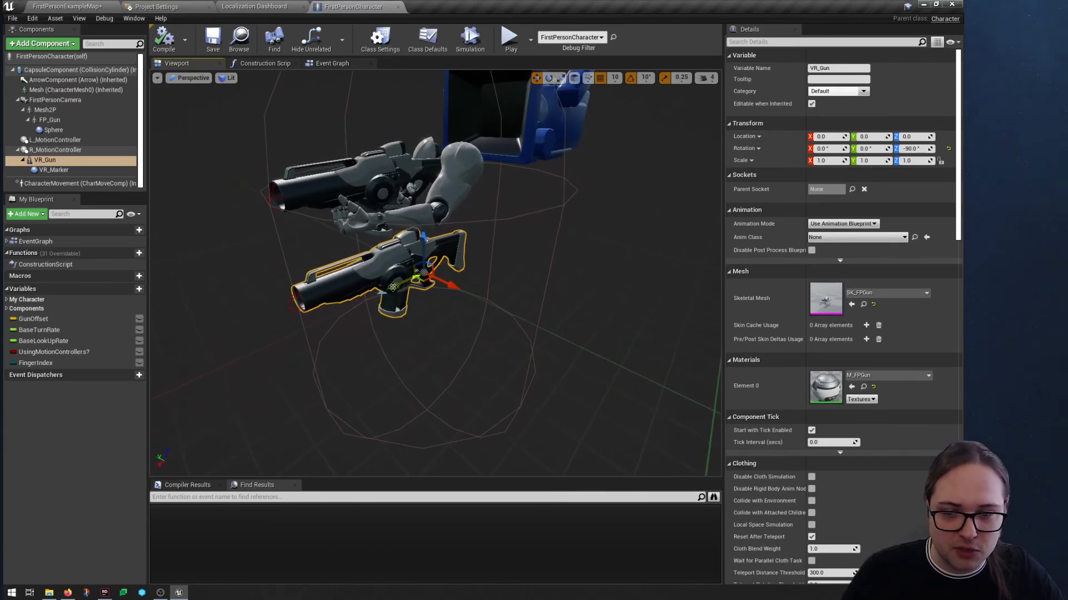
click(401, 189)
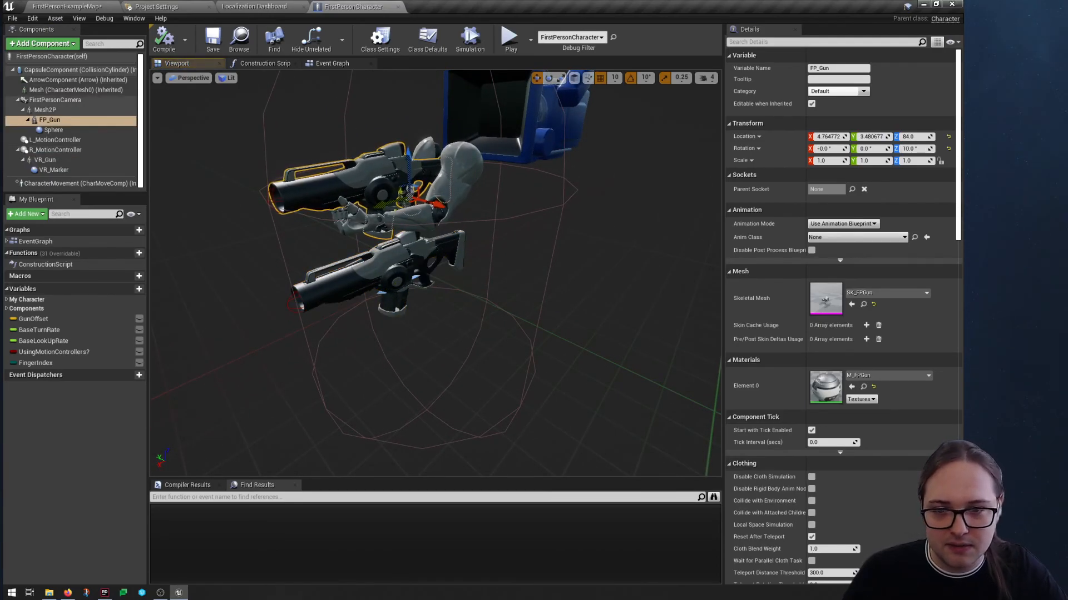
View the character's arms from other angles and compare the FirstPersonCamera and FP_Gun components
click(448, 211)
right_drag(449, 214, 439, 273)
click(398, 361)
right_drag(398, 361, 433, 338)
right_drag(368, 299, 378, 302)
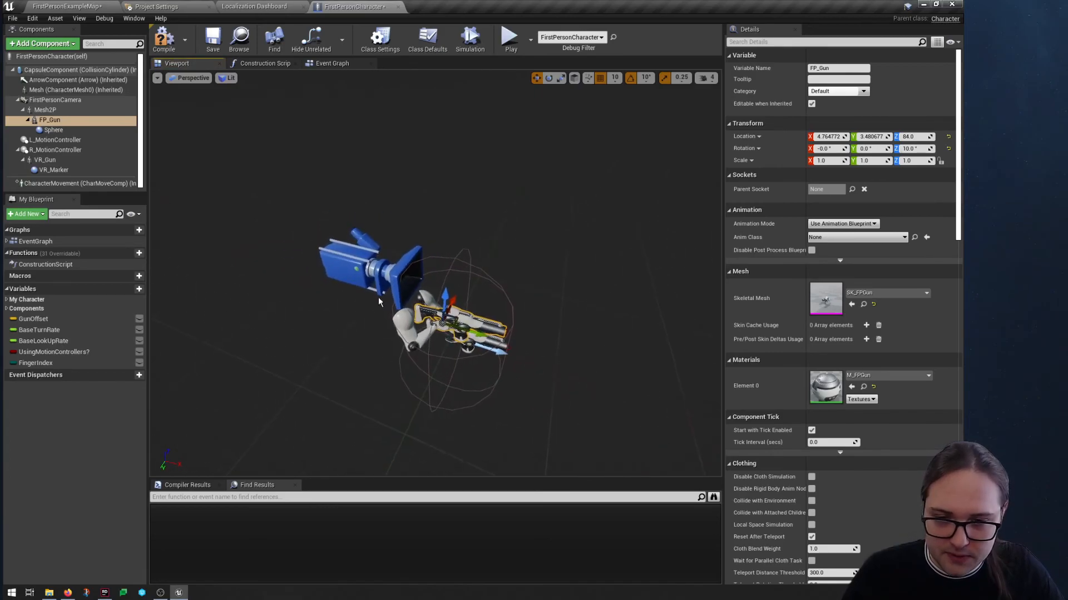
click(362, 271)
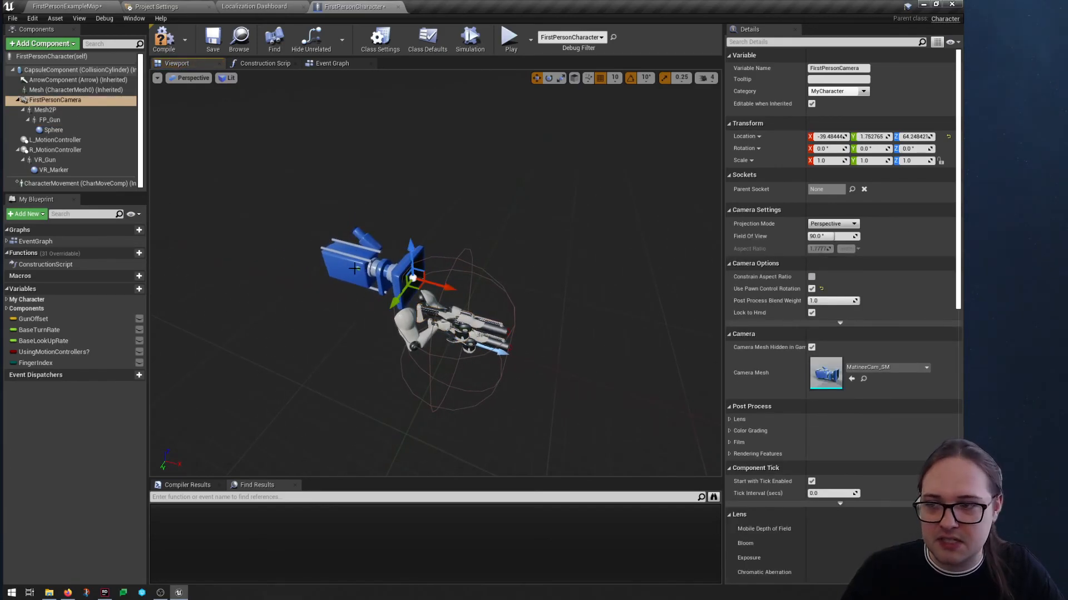
click(469, 329)
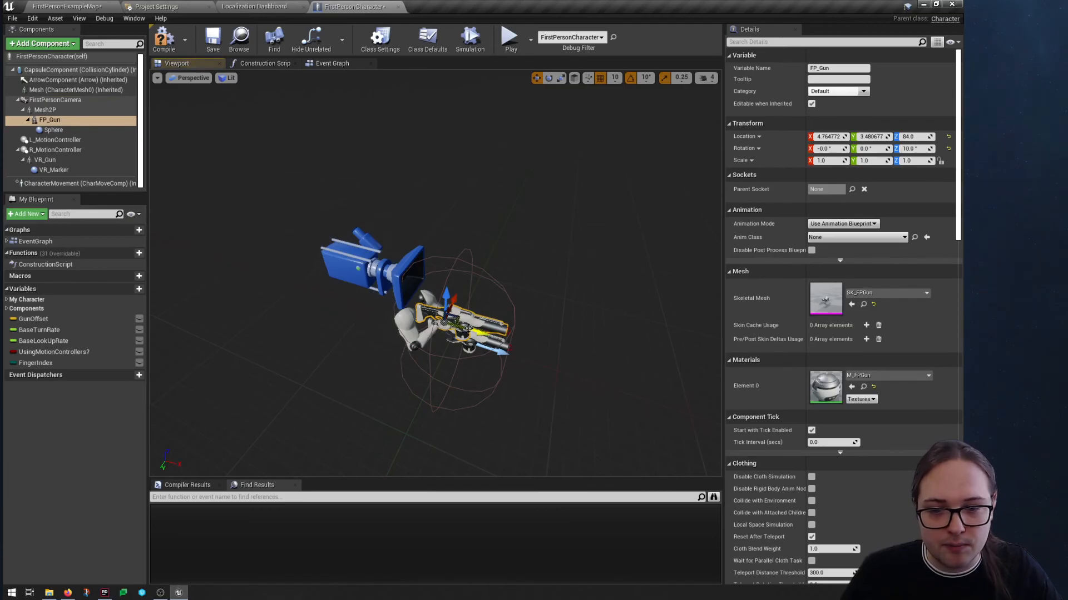
mouse_move(570, 302)
right_down()
mouse_move(550, 322)
mouse_move(571, 302)
right_up()
Shift the FP_Gun component along its Y axis and move the Mesh2P arms forward of the camera to about X 87.87
mouse_move(470, 197)
mouse_down()
mouse_move(501, 200)
mouse_move(483, 201)
mouse_up()
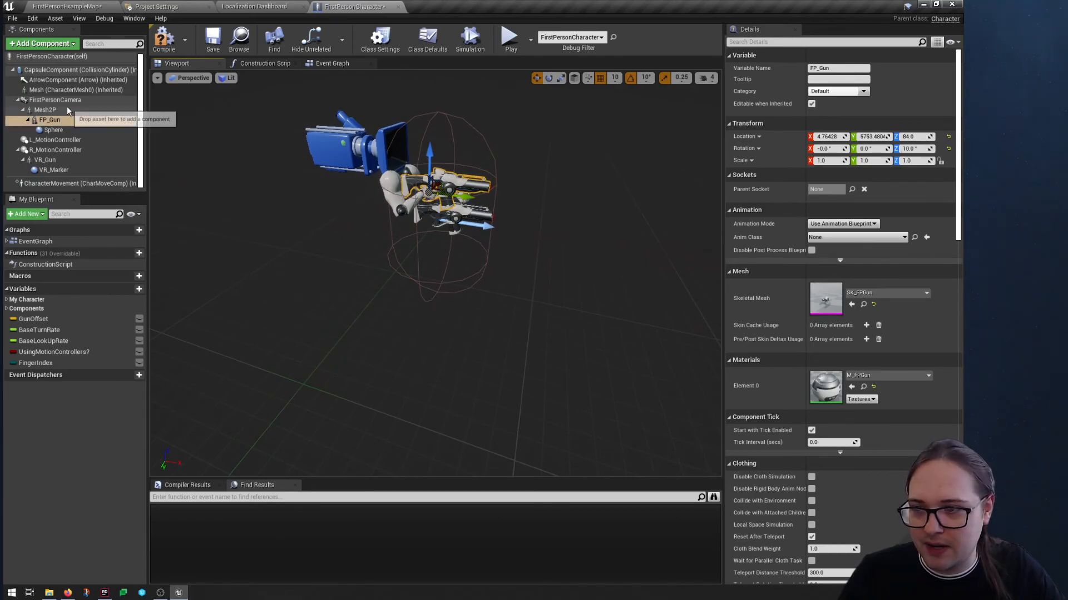
click(46, 110)
drag(452, 284, 526, 286)
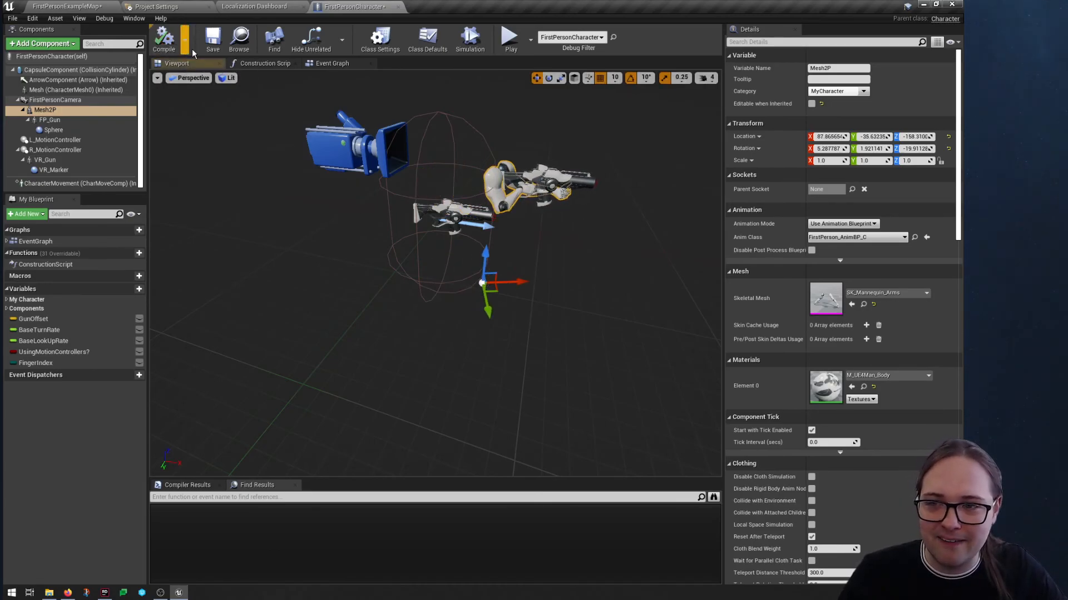
Save the FirstPersonCharacter blueprint and play-test the moved arms and gun in FirstPersonExampleMap
click(213, 50)
click(92, 7)
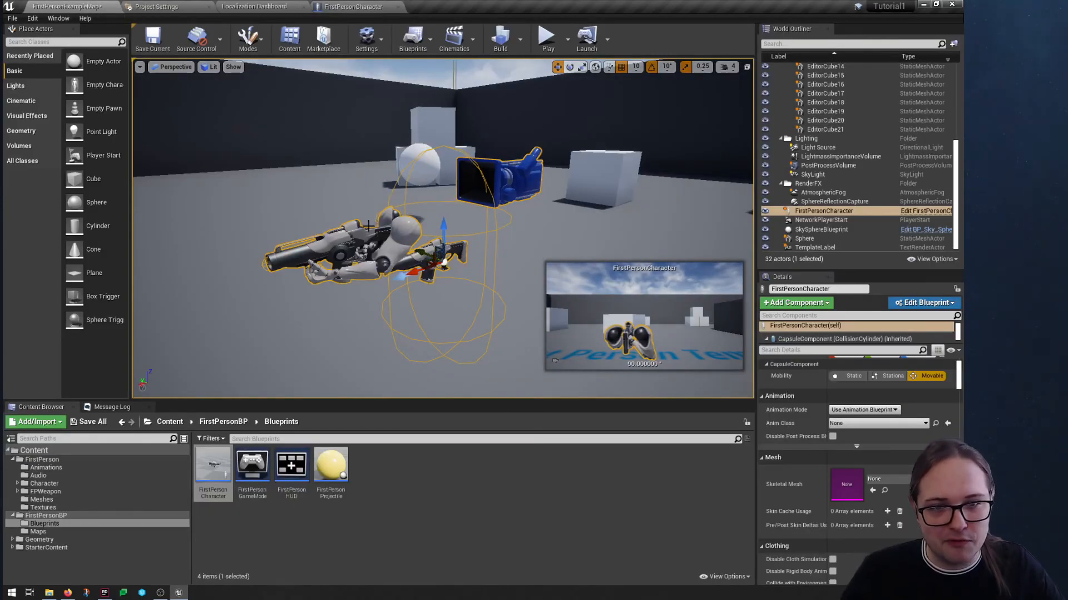
click(546, 36)
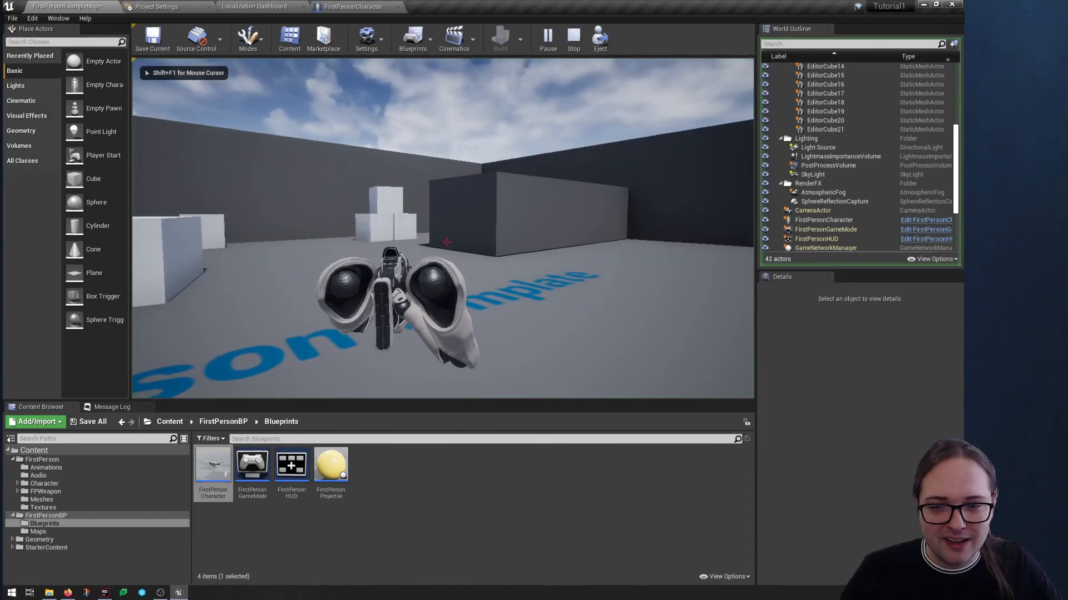
Walk through the level while firing the gun with the displaced arms, and end the play session
key(w)
click(446, 242)
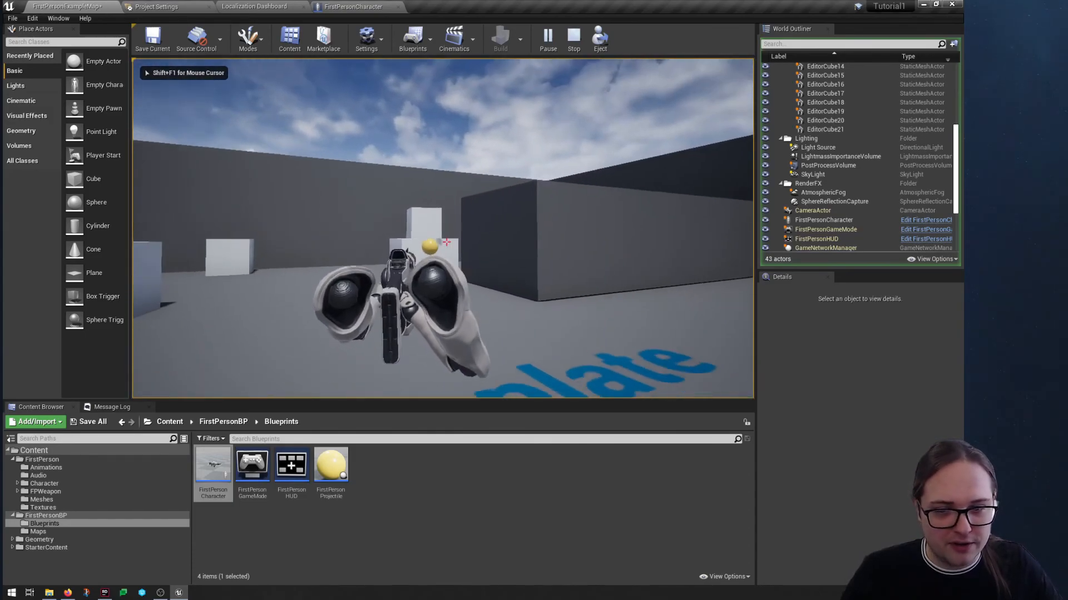
click(447, 242)
key(w)
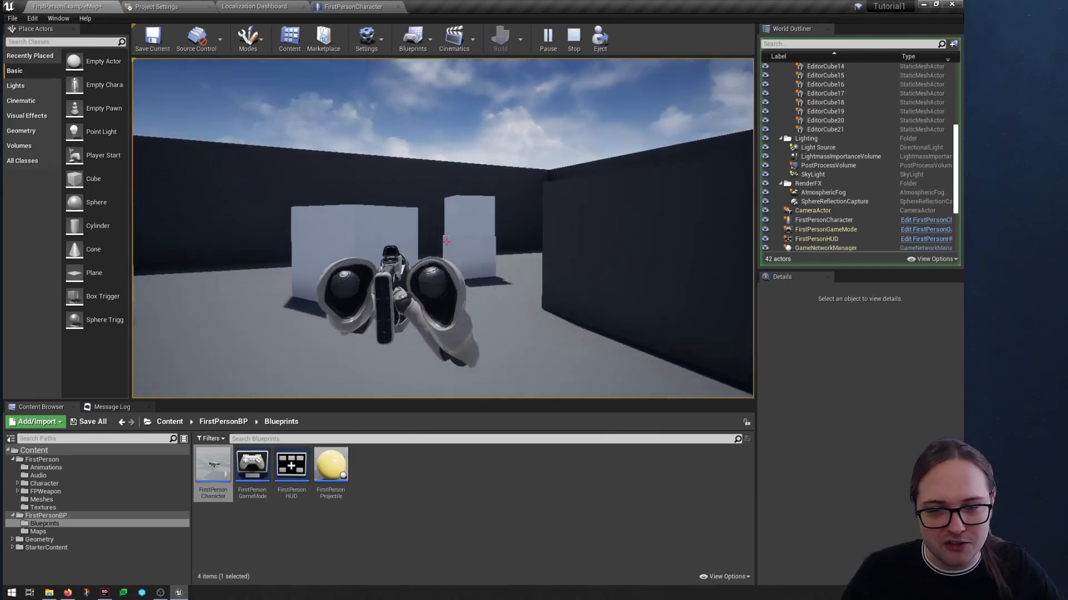
key(Escape)
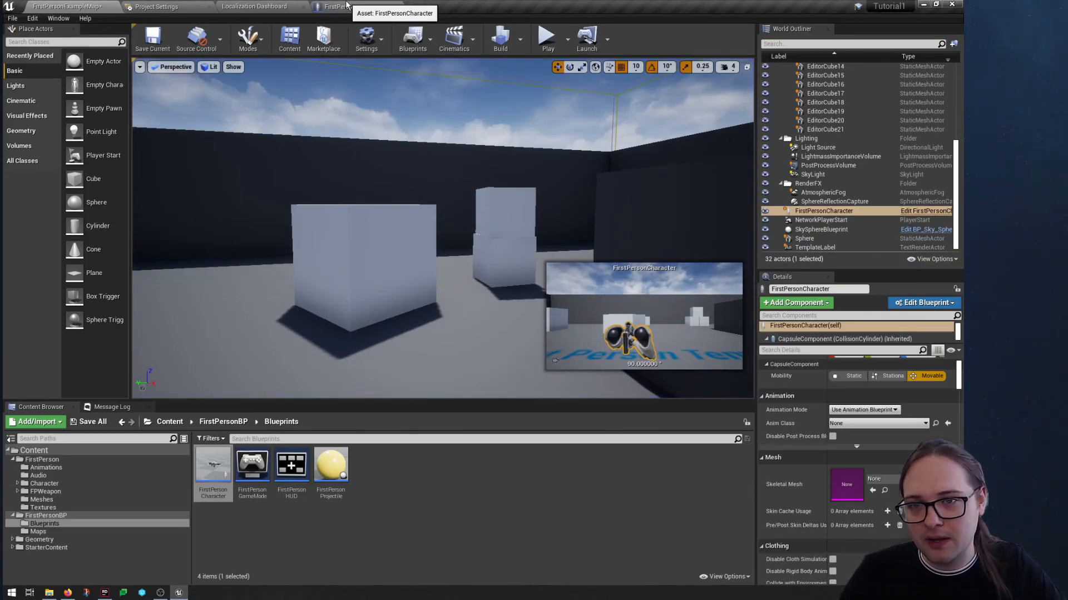
Undo the arm and gun position changes in the FirstPersonCharacter blueprint and save it
click(346, 6)
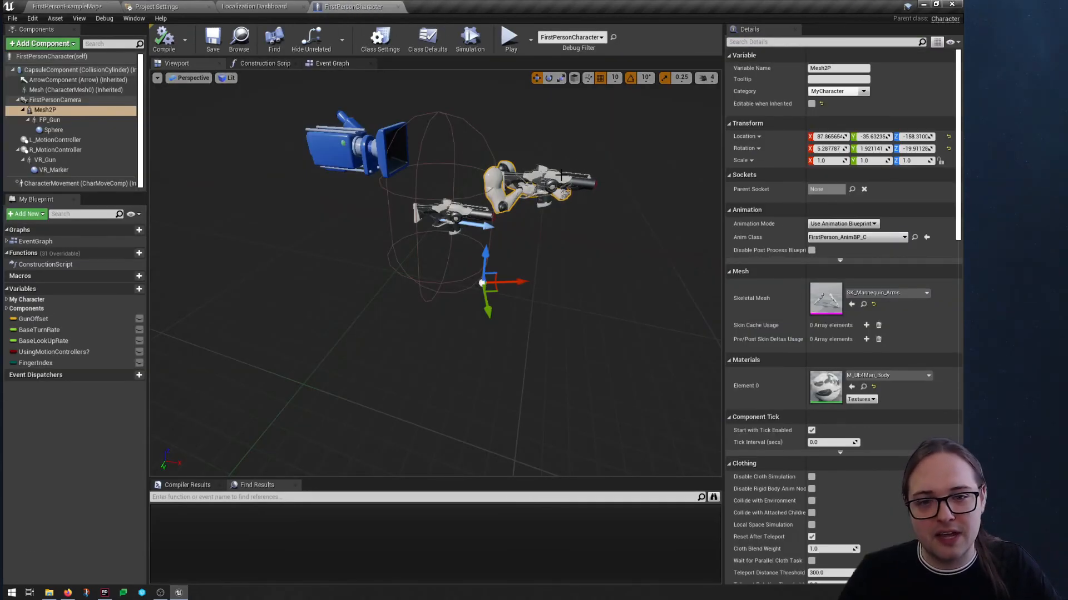
click(546, 190)
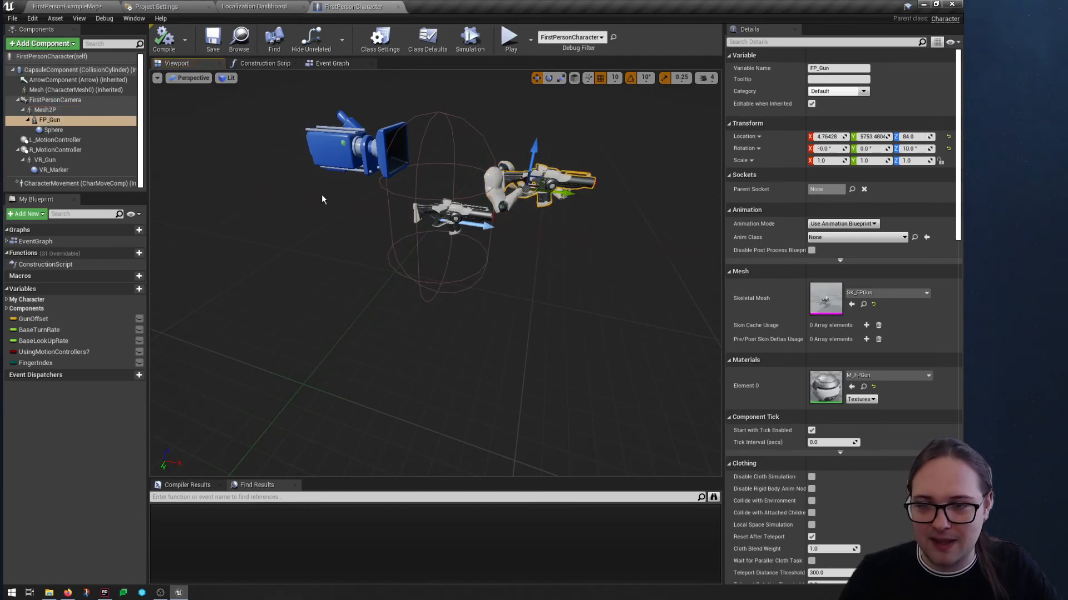
key(ctrl+z)
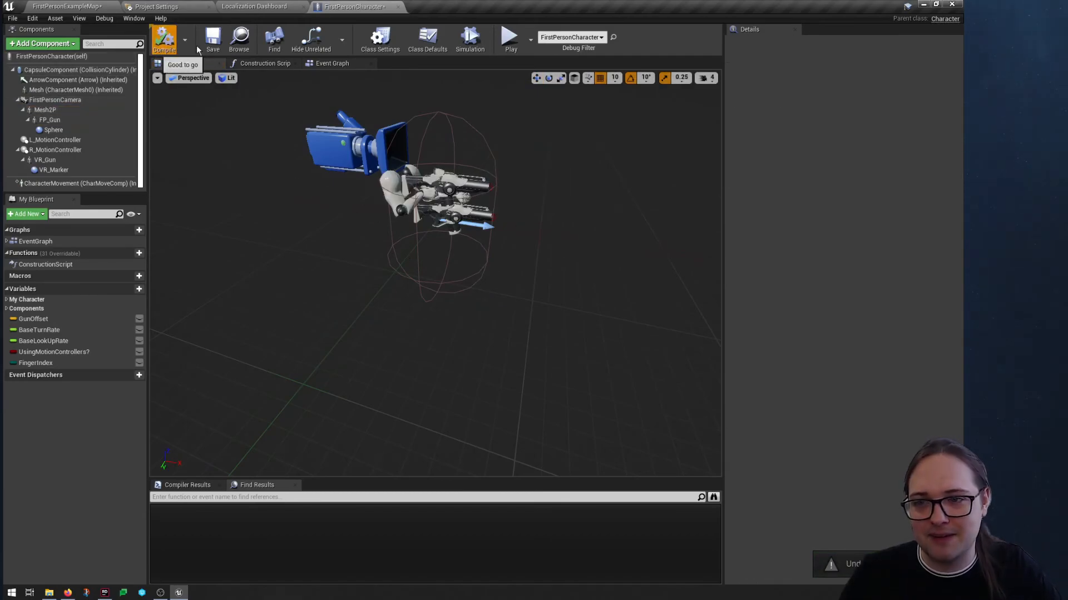
key(ctrl+s)
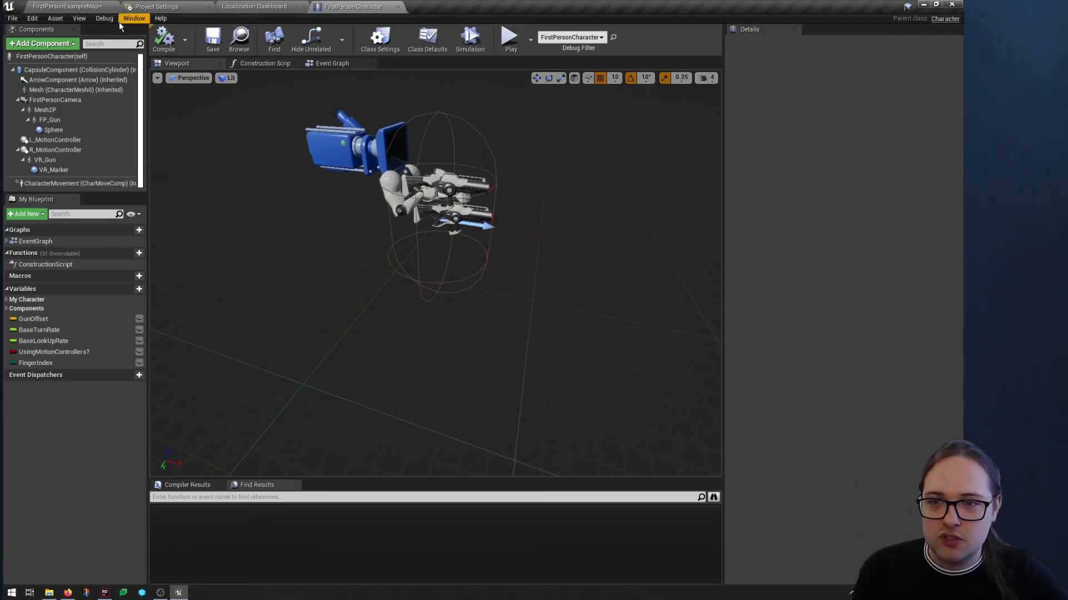
Create a Blueprint Class with Actor as its parent in FirstPersonBP's Blueprints folder and name it Enemy
click(74, 10)
right_drag(354, 162, 481, 177)
right_click(376, 461)
click(473, 520)
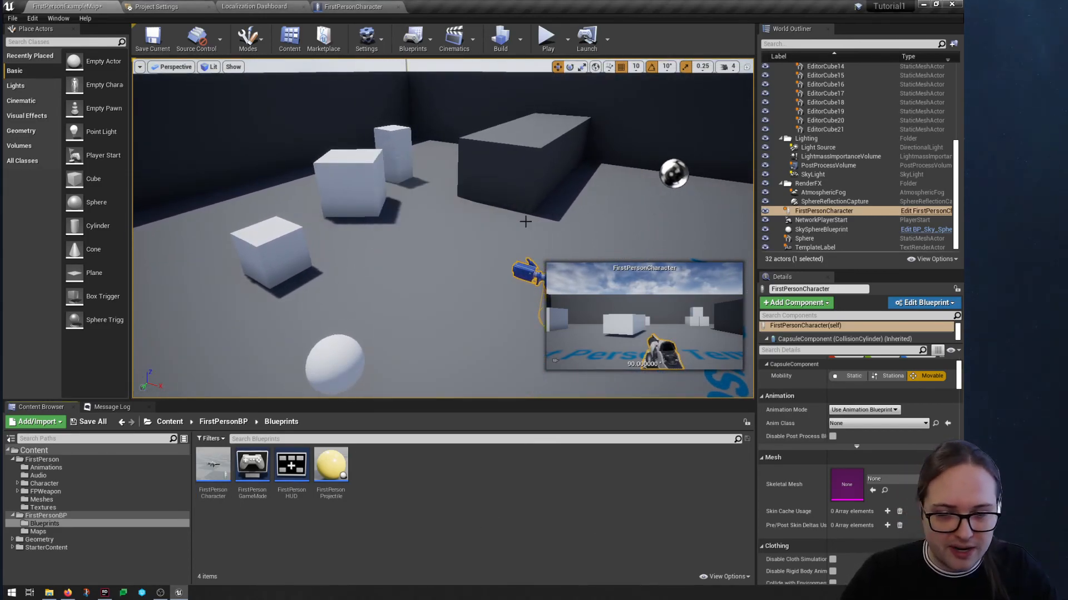
right_drag(418, 323, 368, 271)
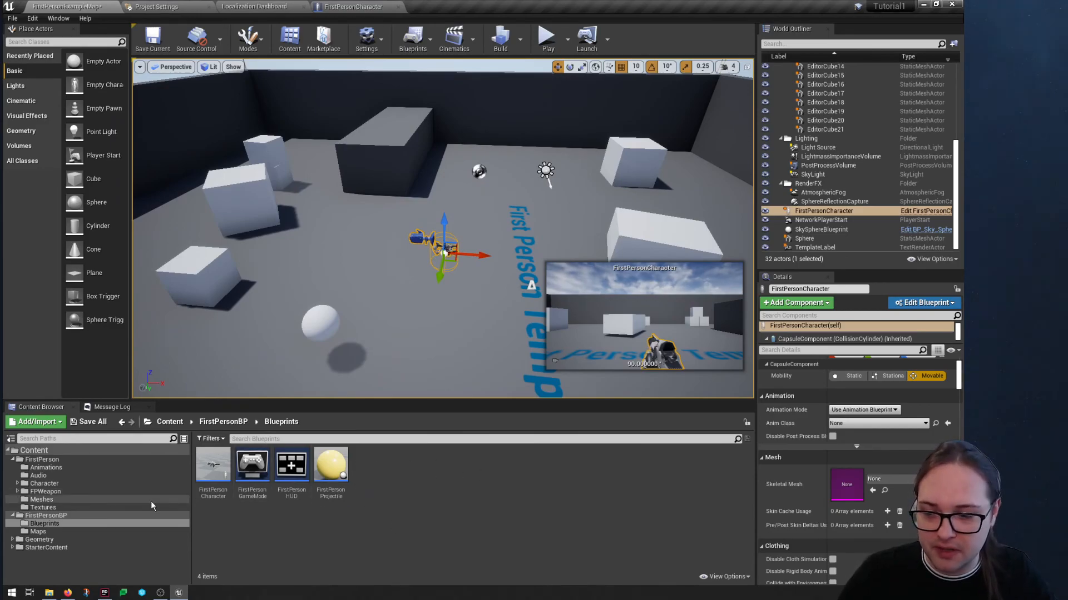
right_click(380, 468)
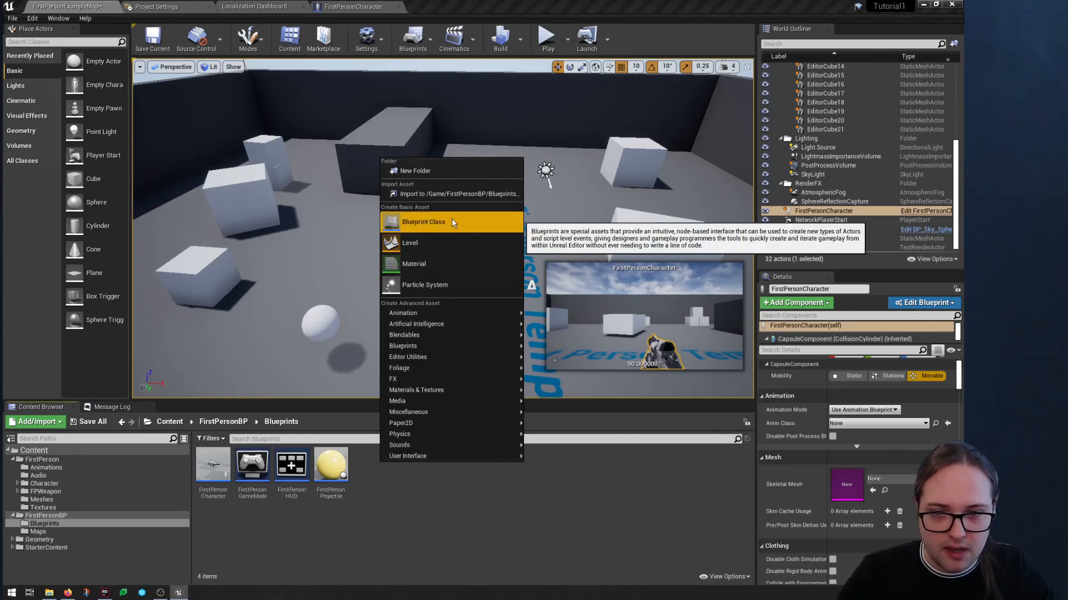
click(421, 225)
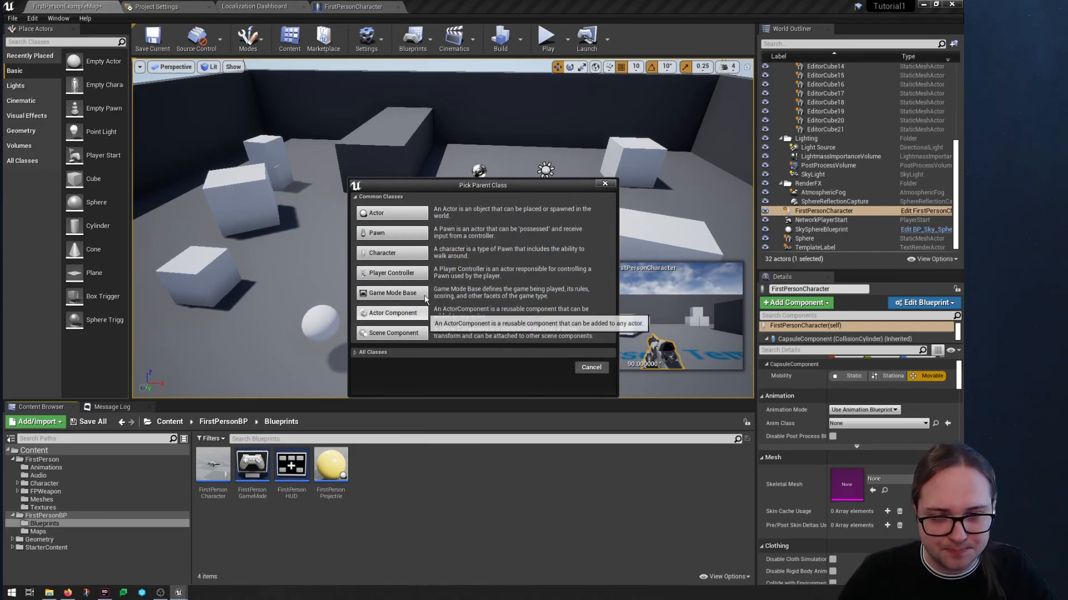
drag(448, 188, 401, 154)
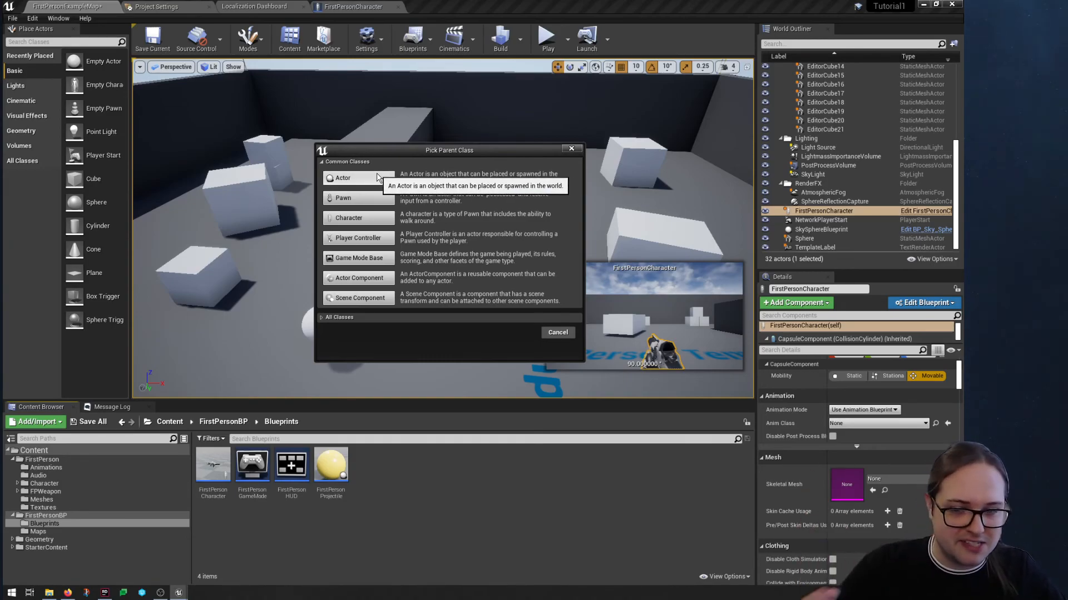
click(359, 178)
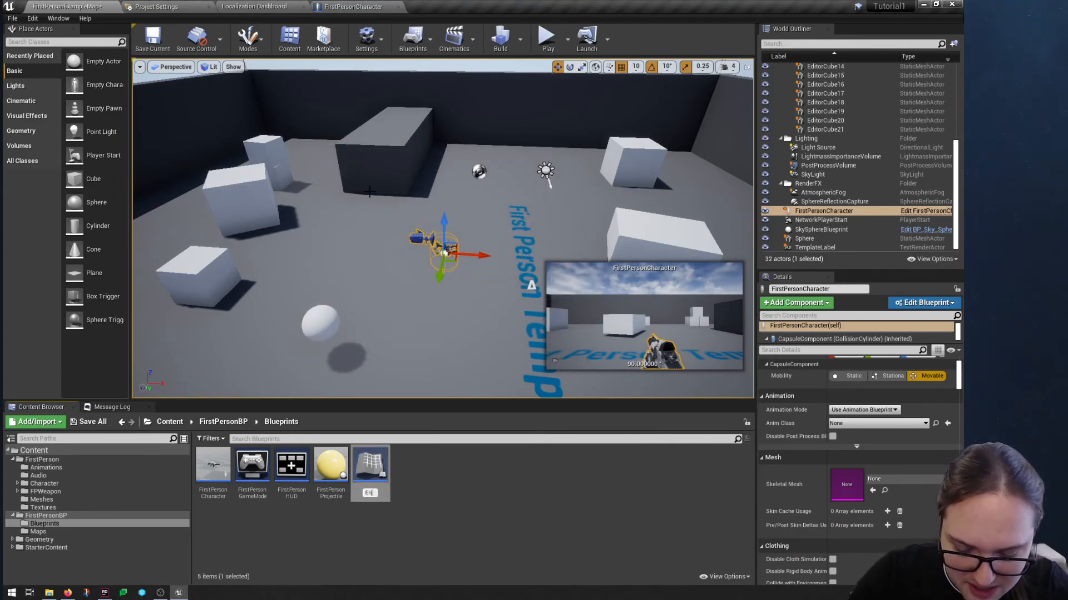
key(Return)
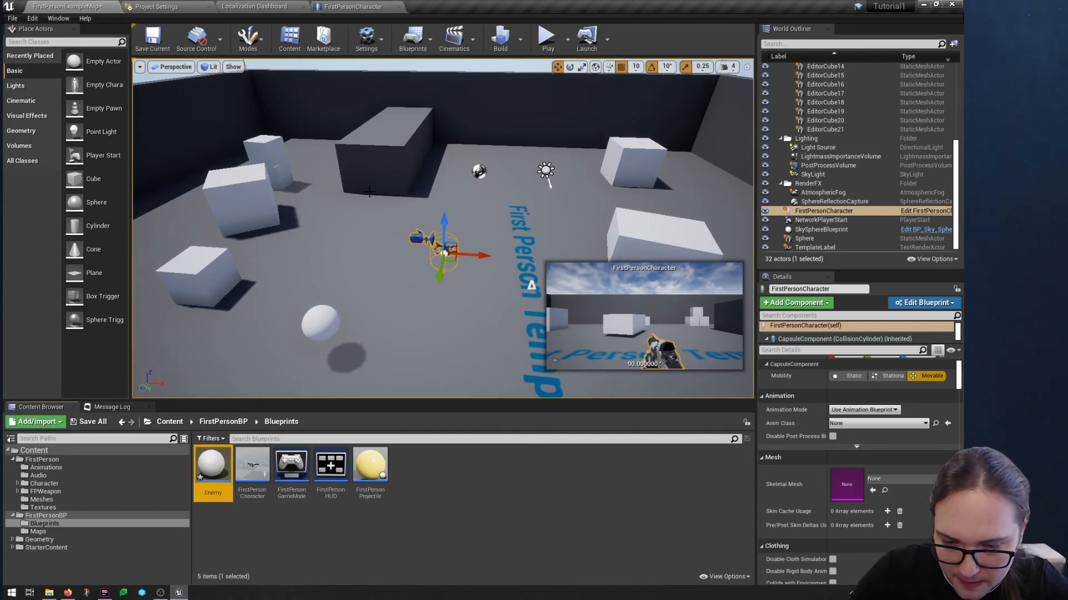
Add a Cube component to the Enemy blueprint, and compile and save the blueprint
double_click(222, 462)
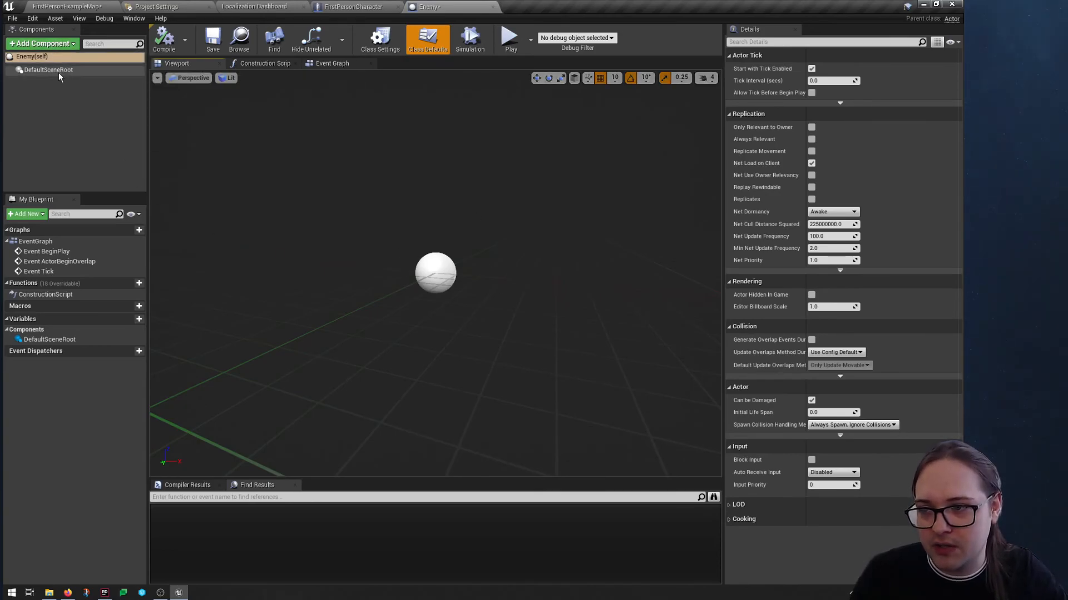
click(41, 45)
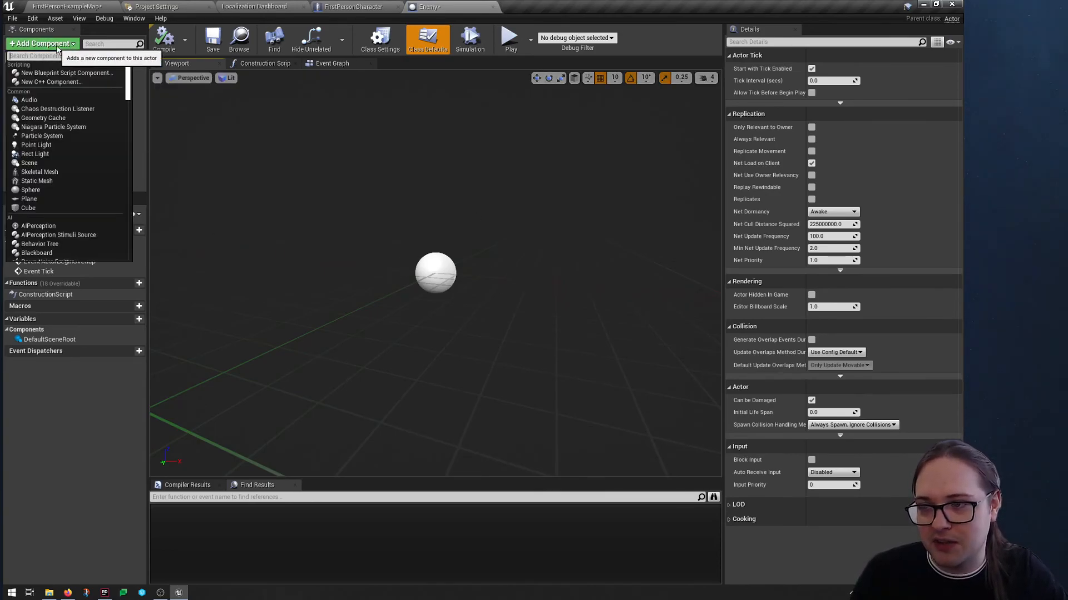
drag(128, 94, 105, 110)
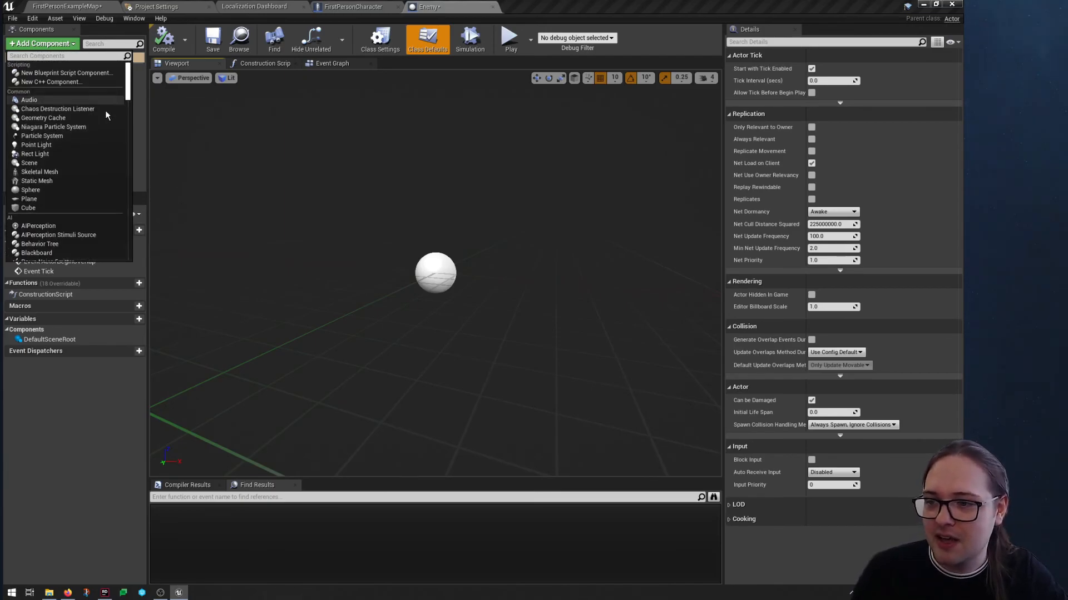
click(58, 209)
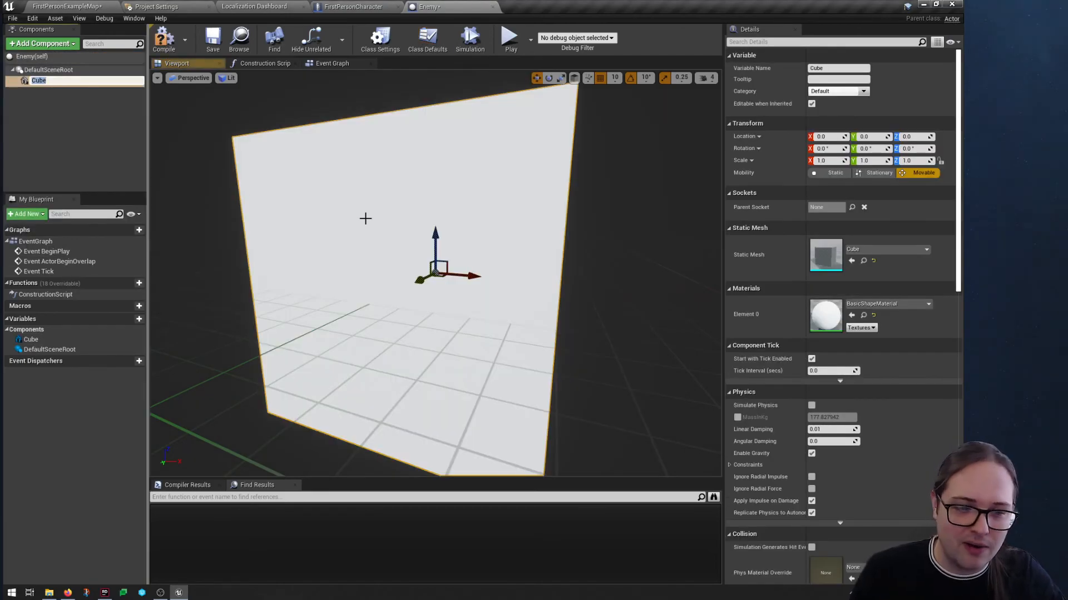
key(s)
right_drag(370, 222, 369, 231)
key(w)
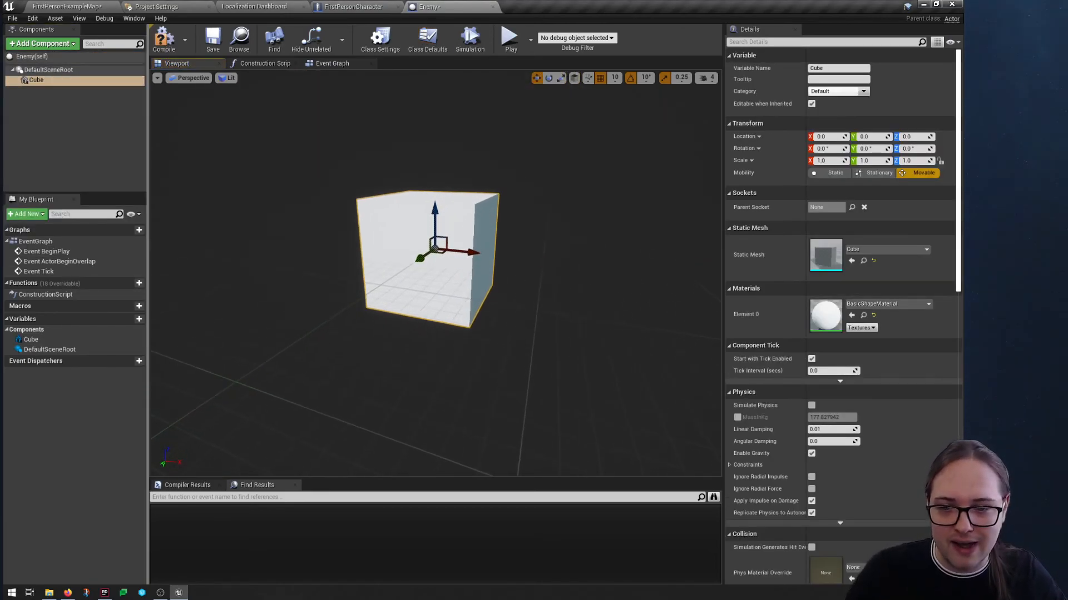
key(e)
click(169, 43)
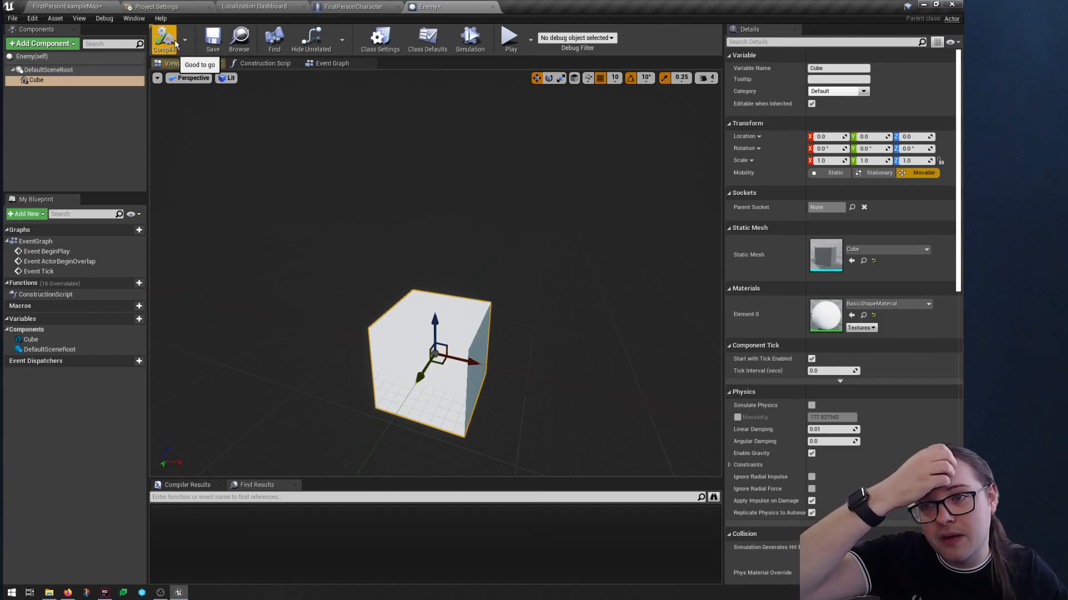
click(212, 39)
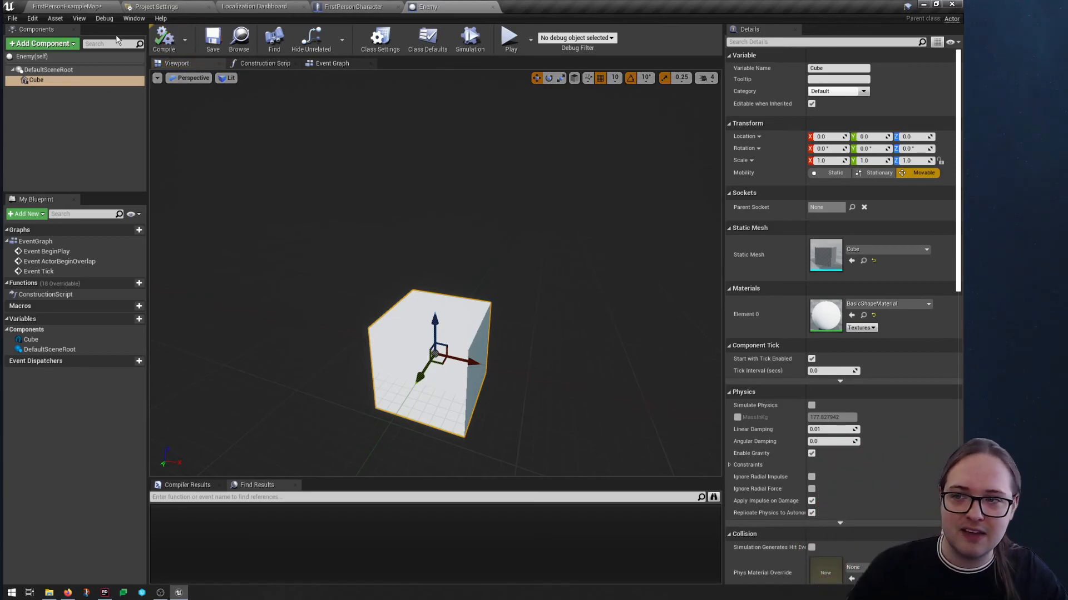
Place an Enemy actor in FirstPersonExampleMap beside the First Person Template floor text
click(61, 6)
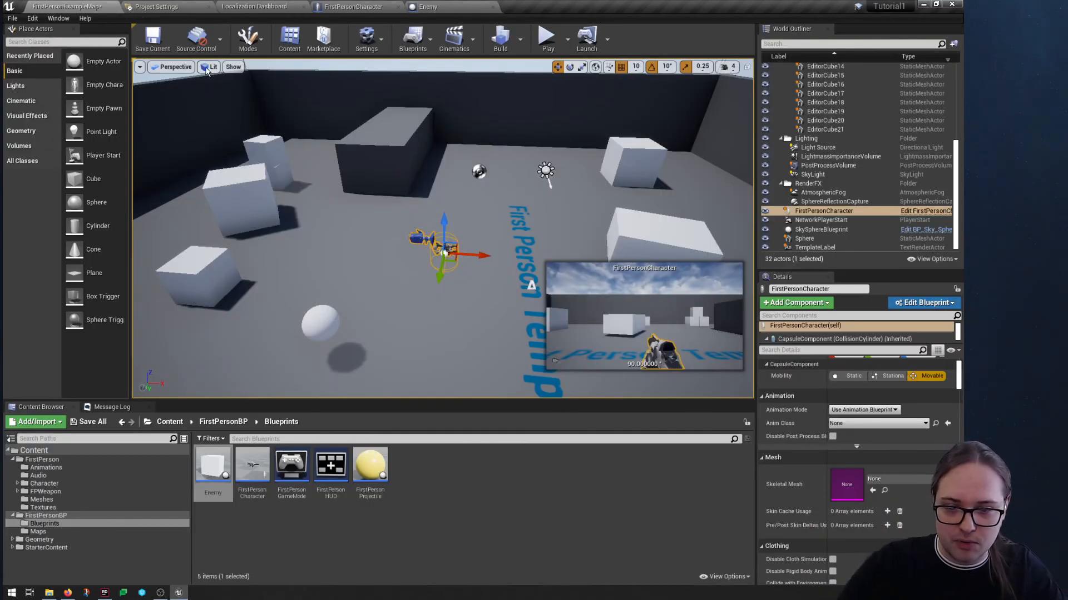
right_drag(233, 251, 311, 247)
drag(207, 467, 485, 262)
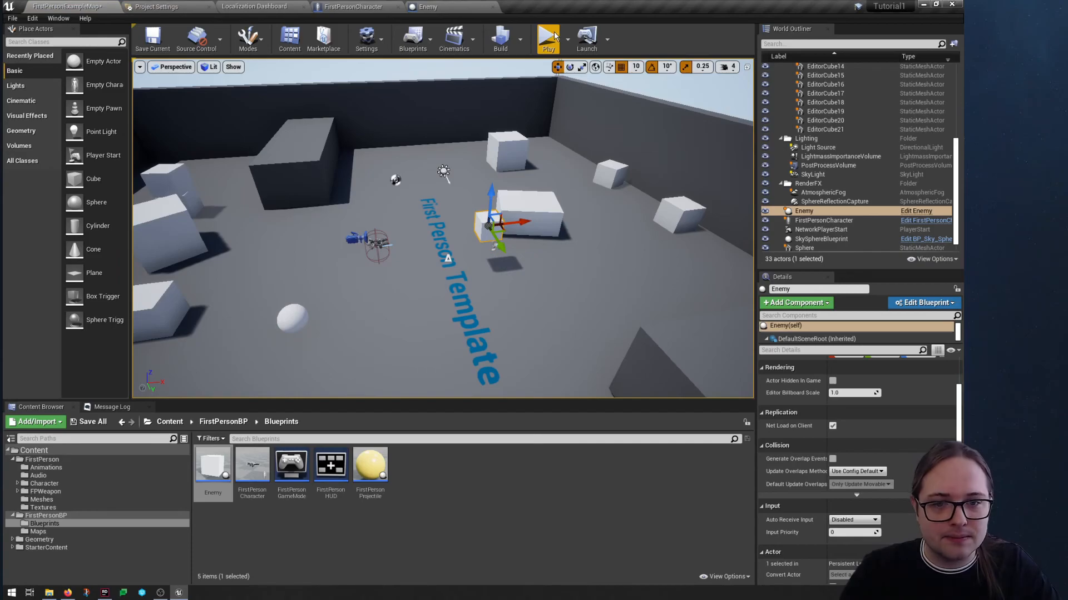
Play-test the level, view the Enemy cube from several sides, and end the play session
click(548, 39)
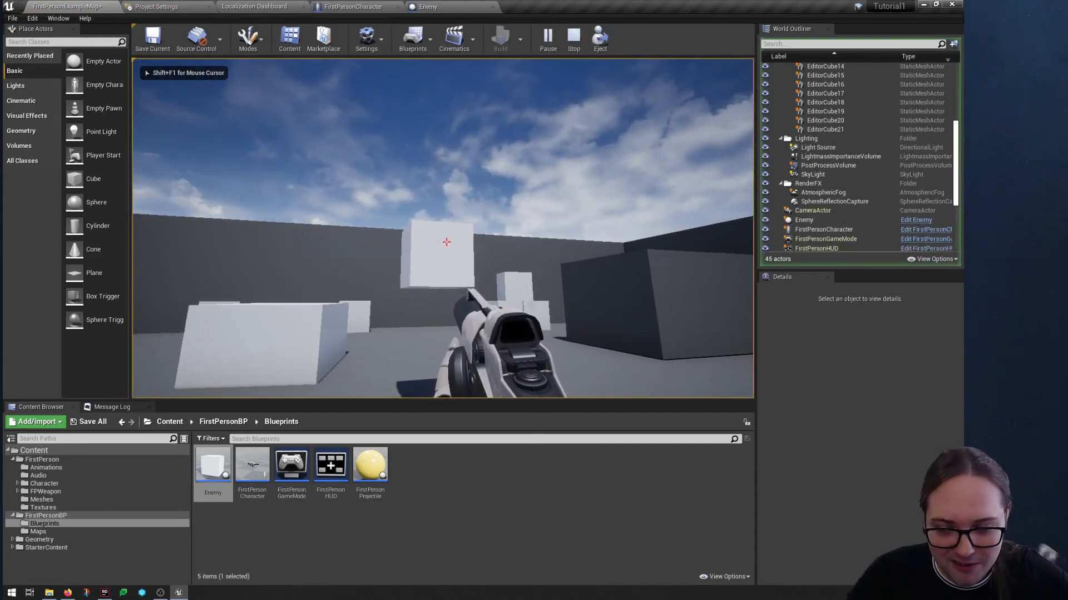
key(a)
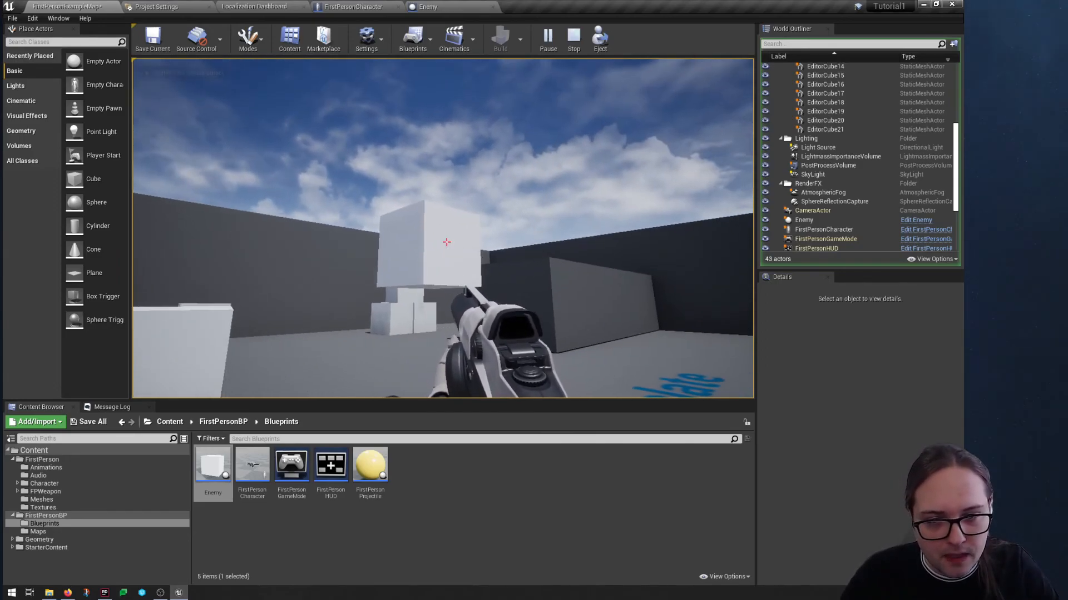
key(d)
key(d)
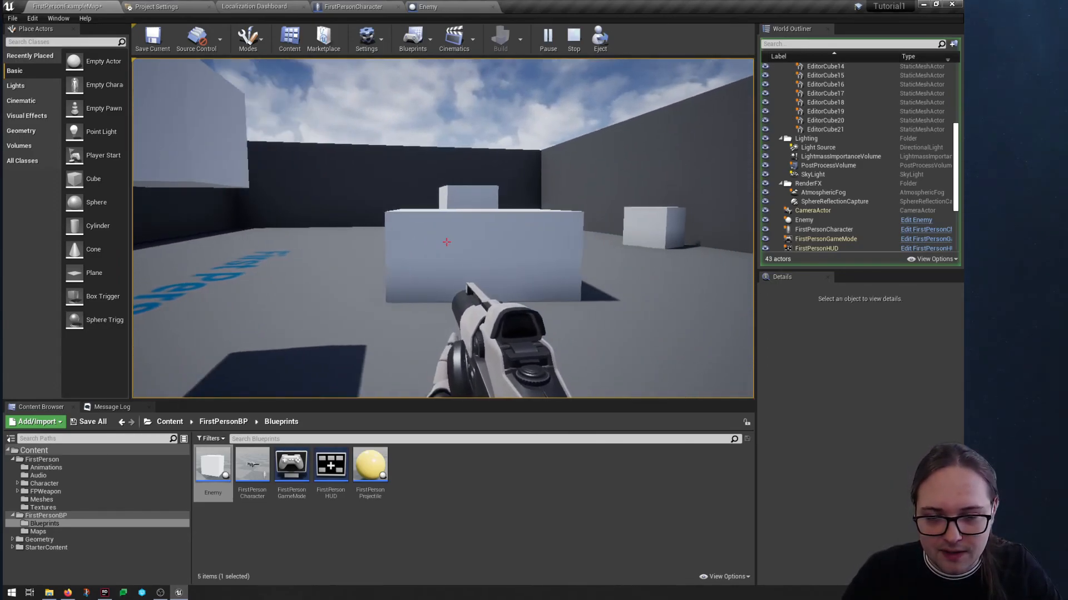
key(a)
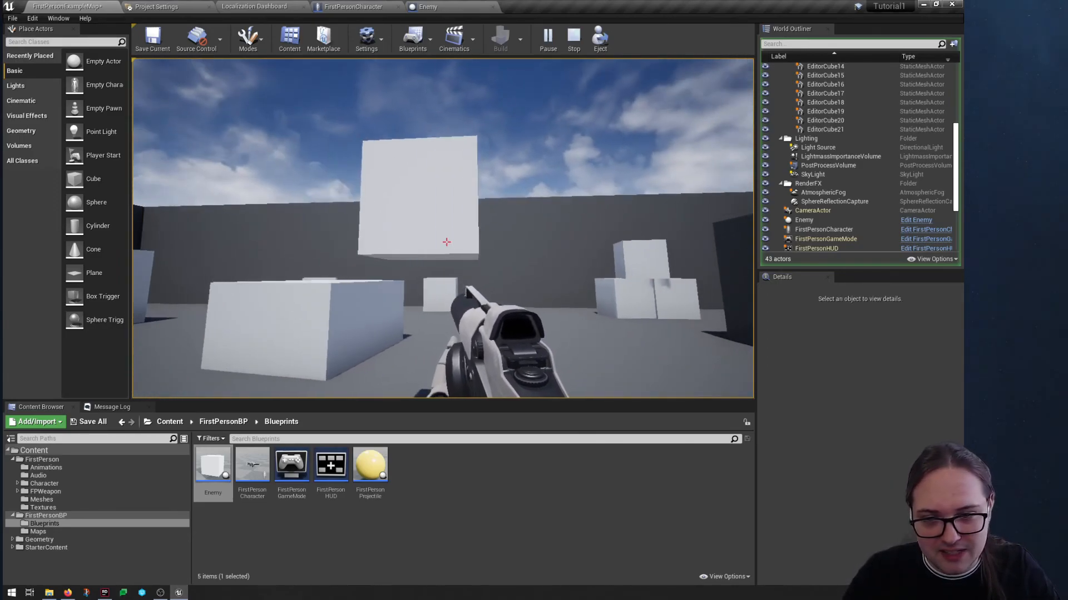
key(Escape)
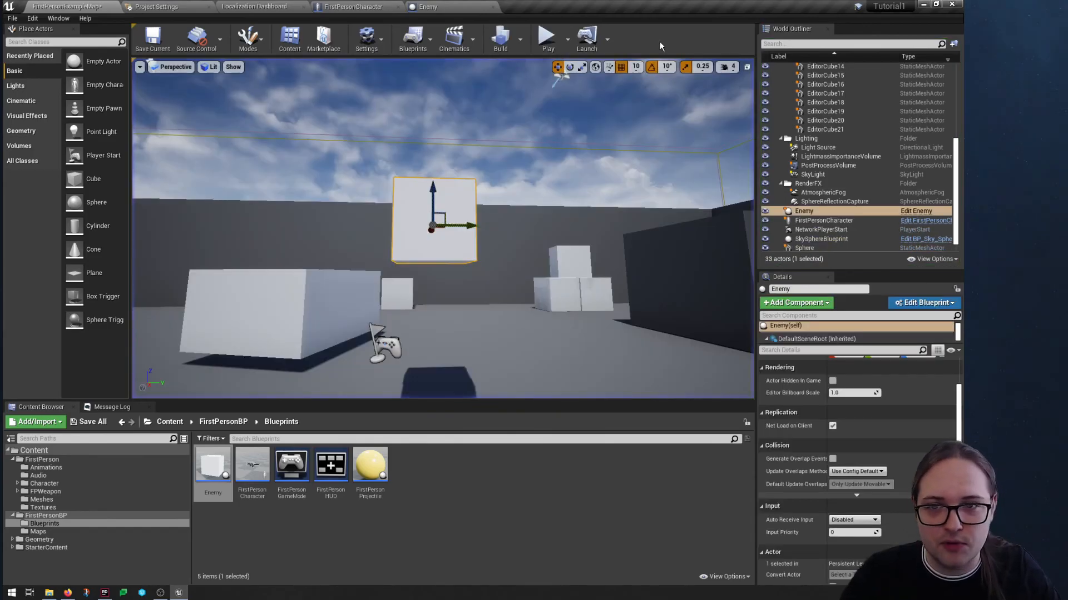
Set the material of the Enemy blueprint's Cube component to M_Brick_Clay_Old and view the cube from another side
click(452, 6)
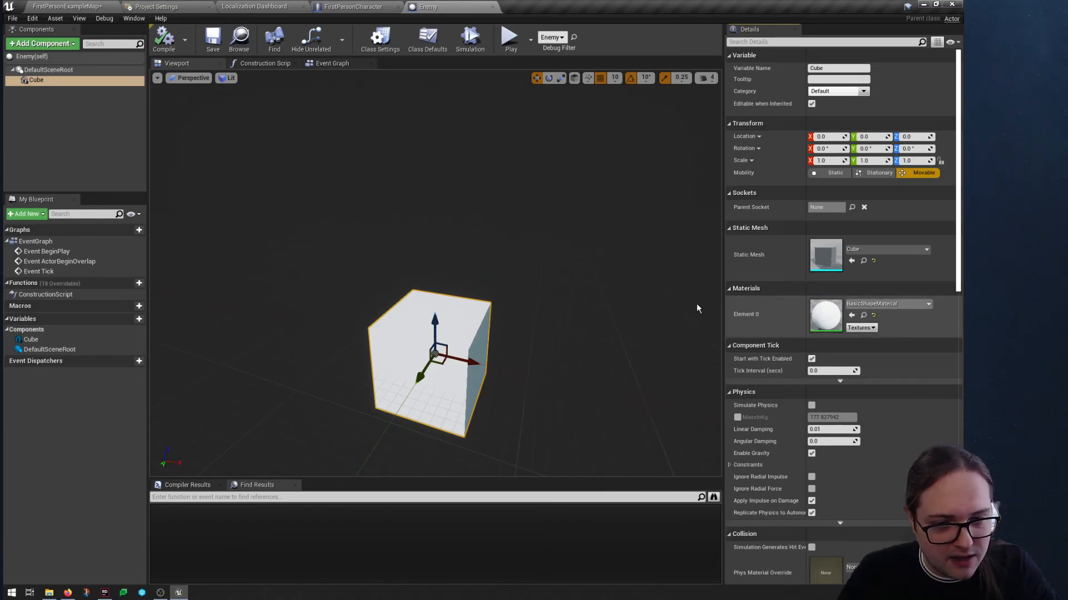
click(869, 304)
scroll(858, 453, down, 5)
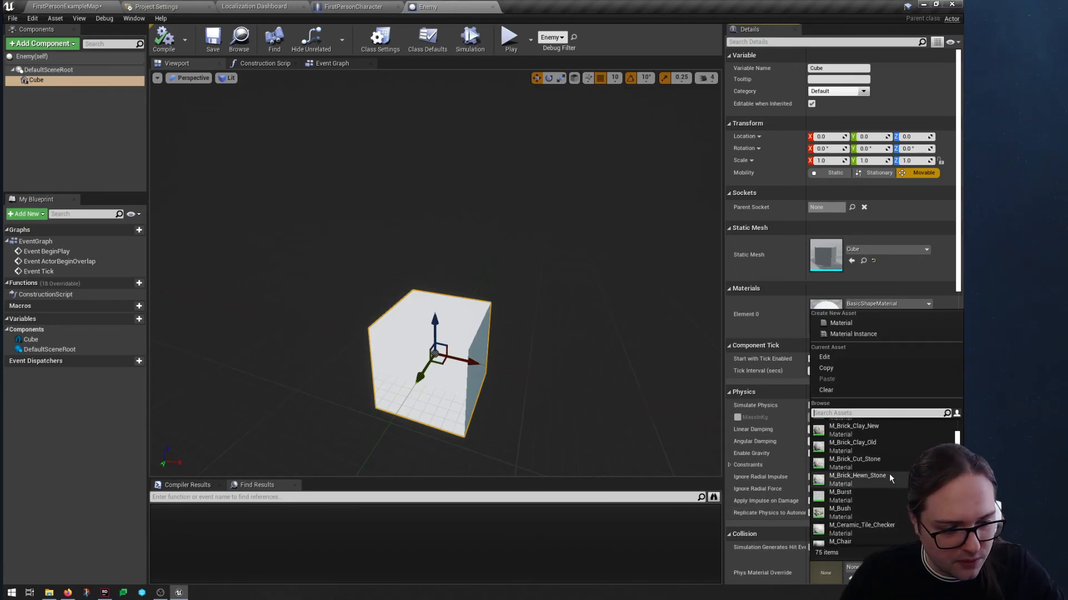
scroll(879, 476, down, 4)
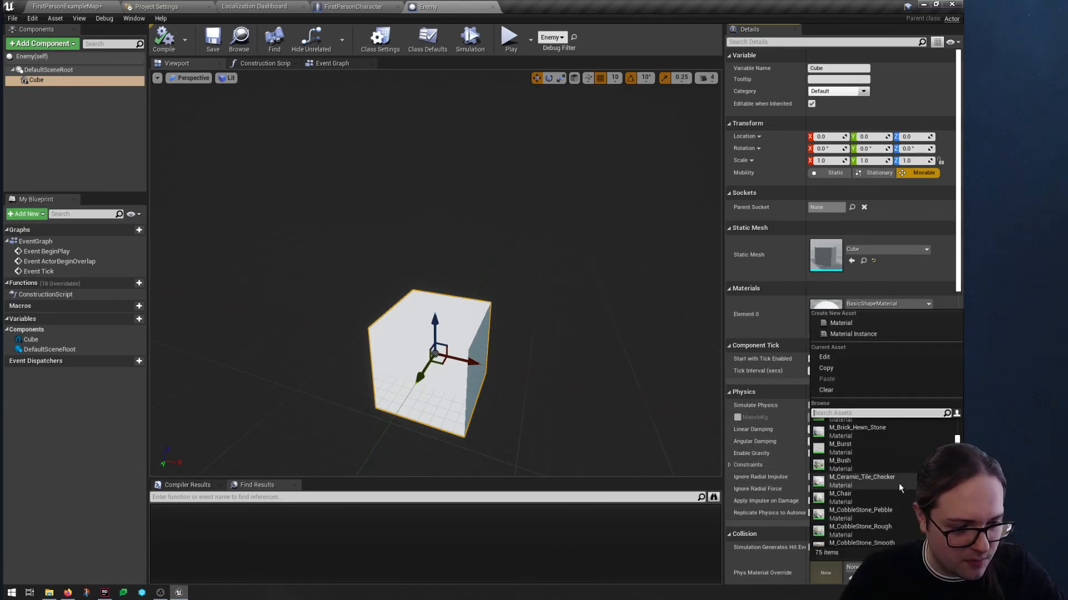
scroll(866, 468, up, 4)
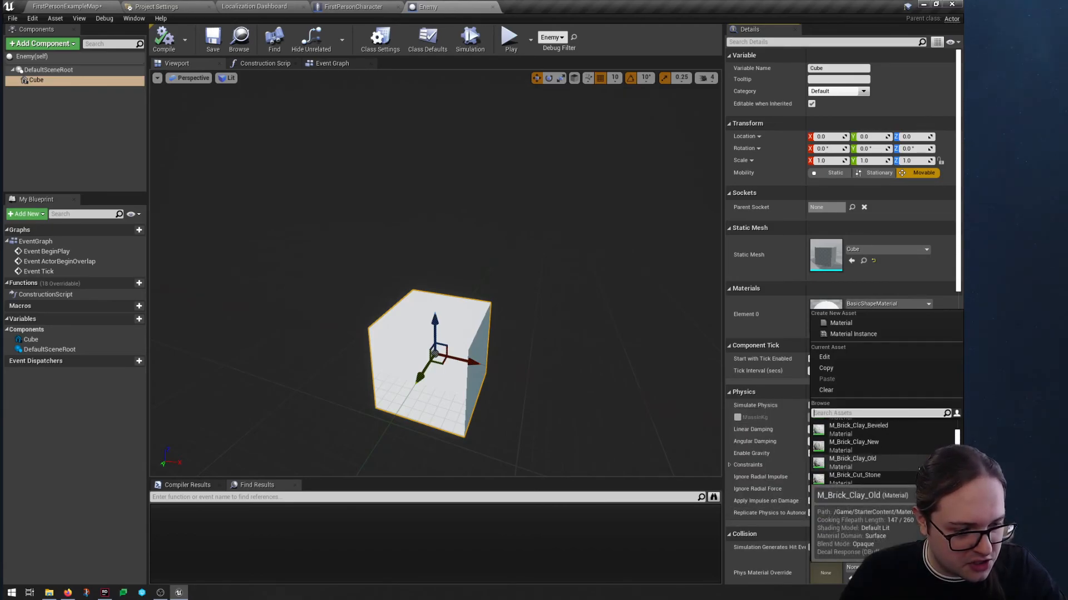
click(857, 459)
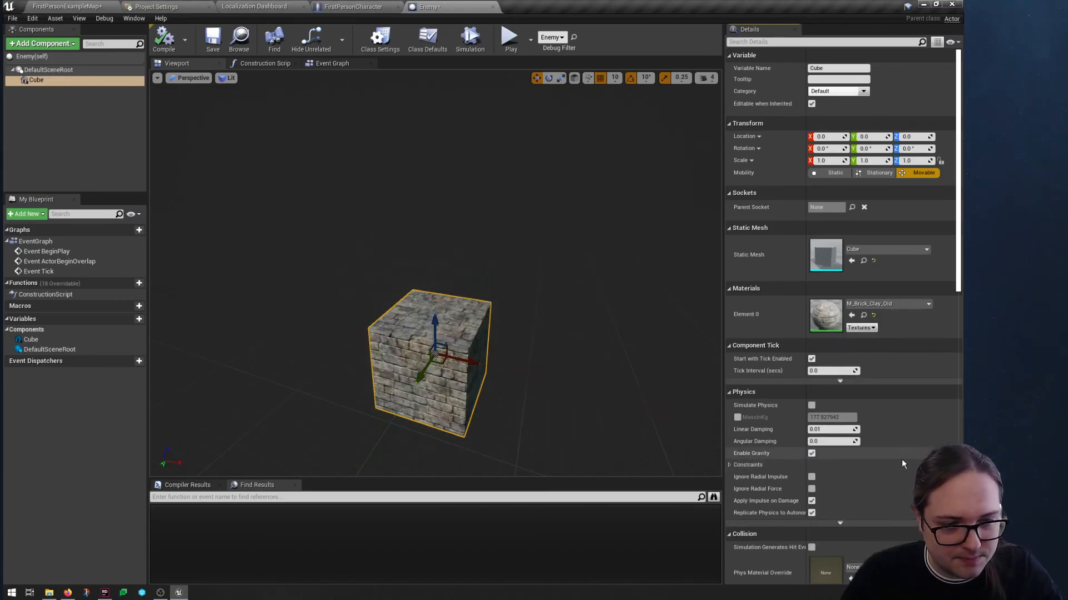
key(d)
right_drag(339, 142, 233, 166)
key(w)
key(s)
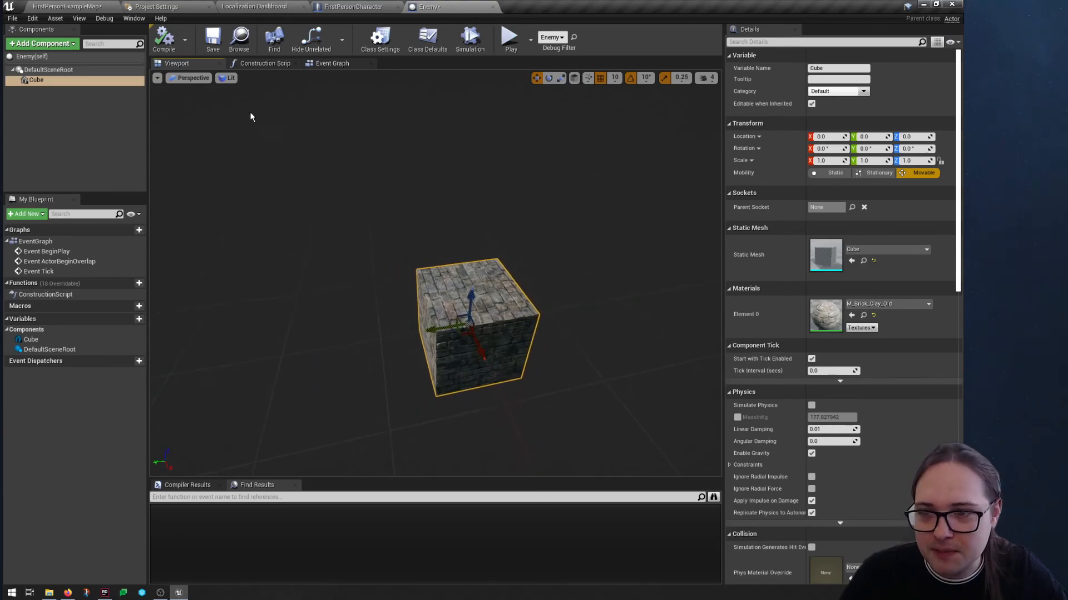
Compile and save the Enemy blueprint with its brick material and return to FirstPersonExampleMap
click(162, 40)
click(213, 38)
click(69, 6)
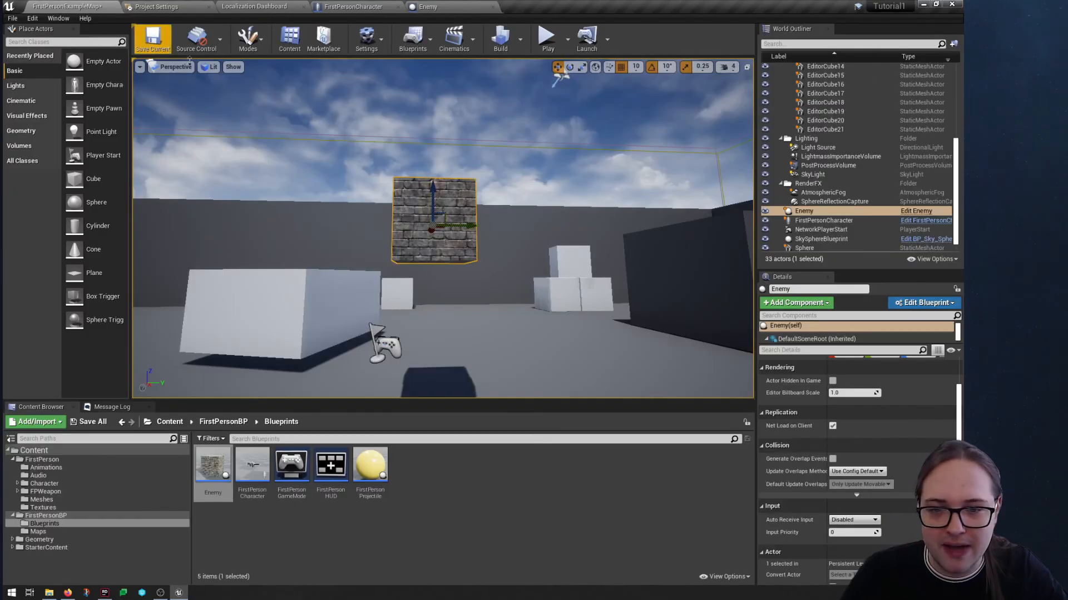
Enable Simulate Physics on the Enemy blueprint's Cube component and save the blueprint
key(s)
mouse_move(439, 168)
right_down()
mouse_move(425, 186)
mouse_move(436, 206)
mouse_move(436, 186)
right_up()
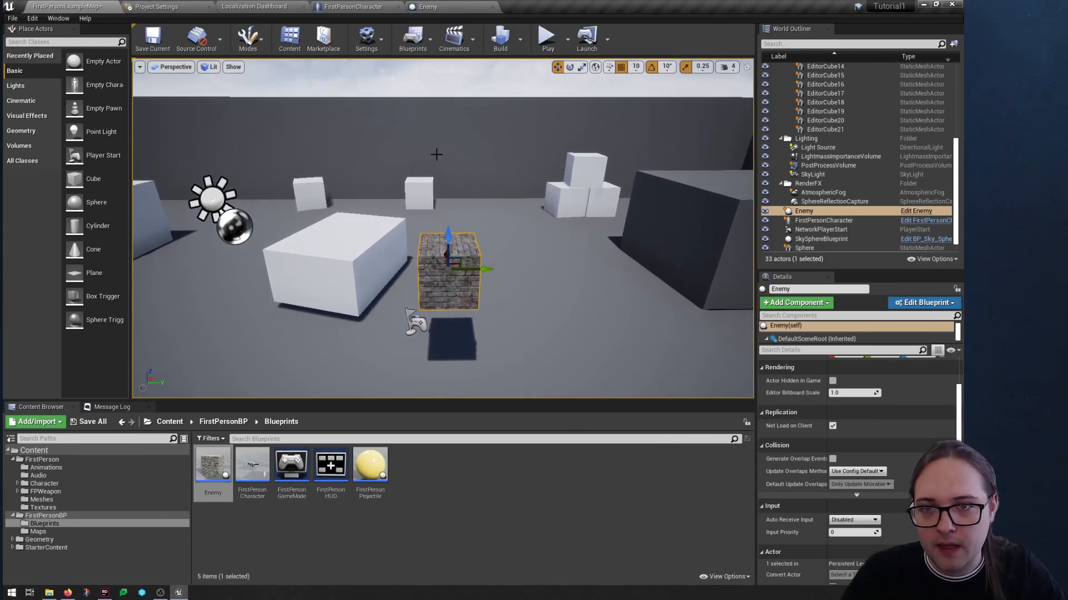
click(428, 7)
click(58, 81)
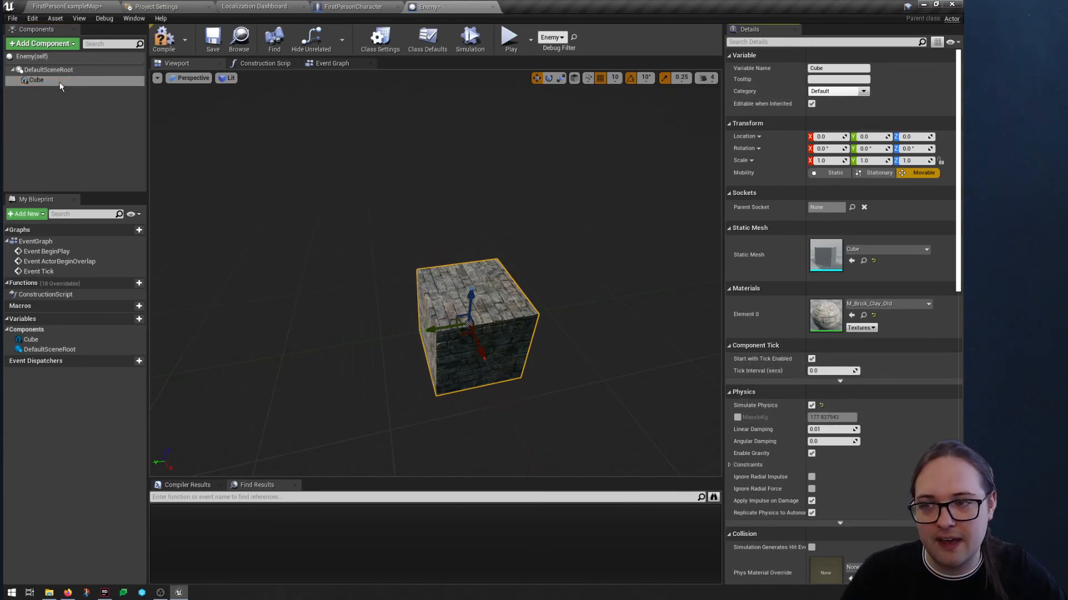
click(213, 40)
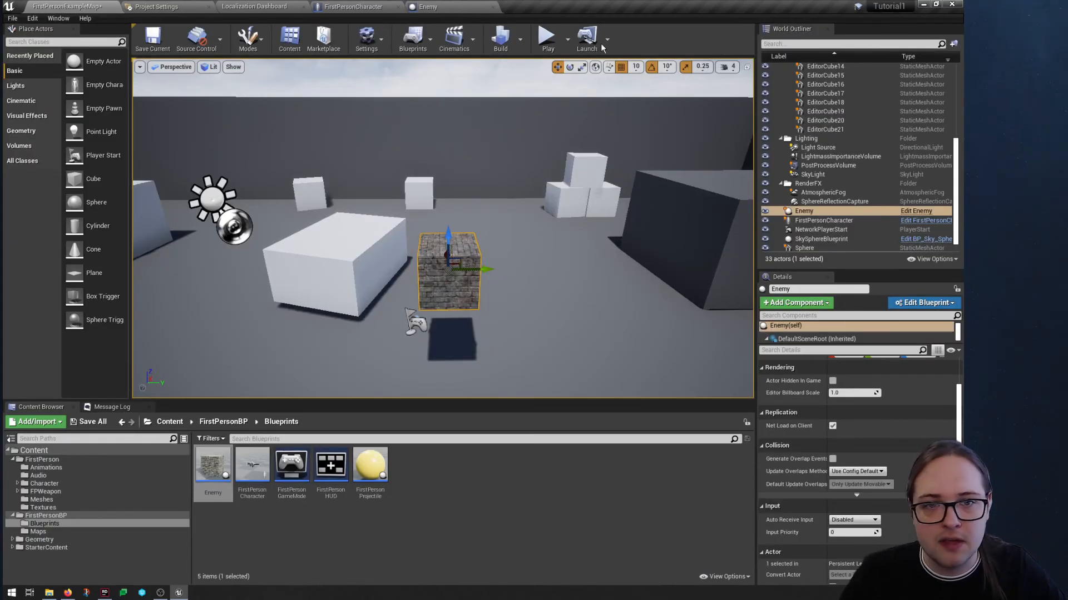
Play-test the level, shoot and follow the brick Enemy cube around the arena, and end the play session
click(548, 38)
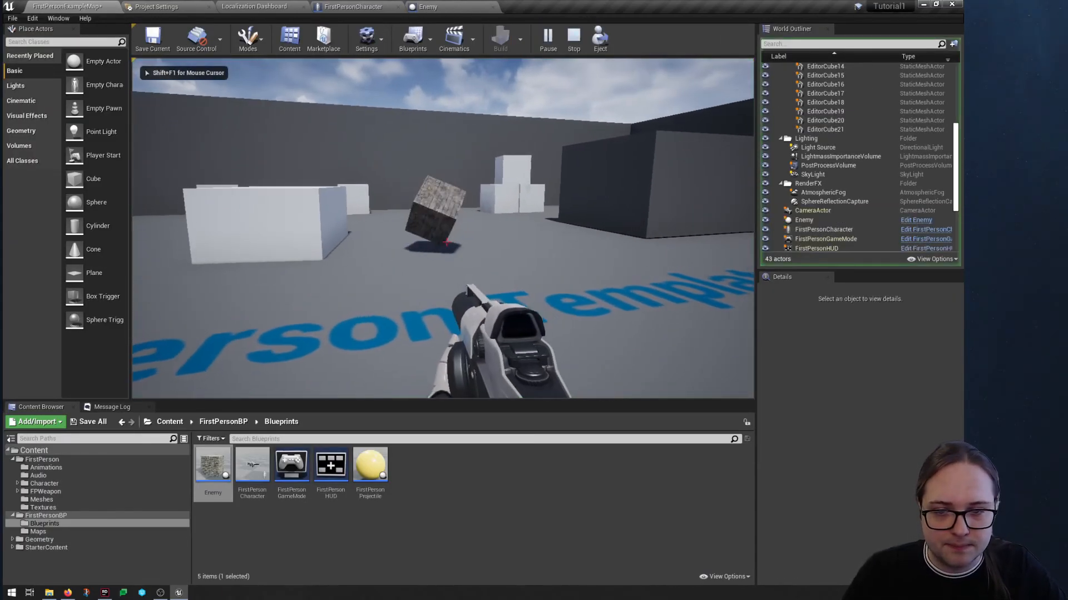
key(w)
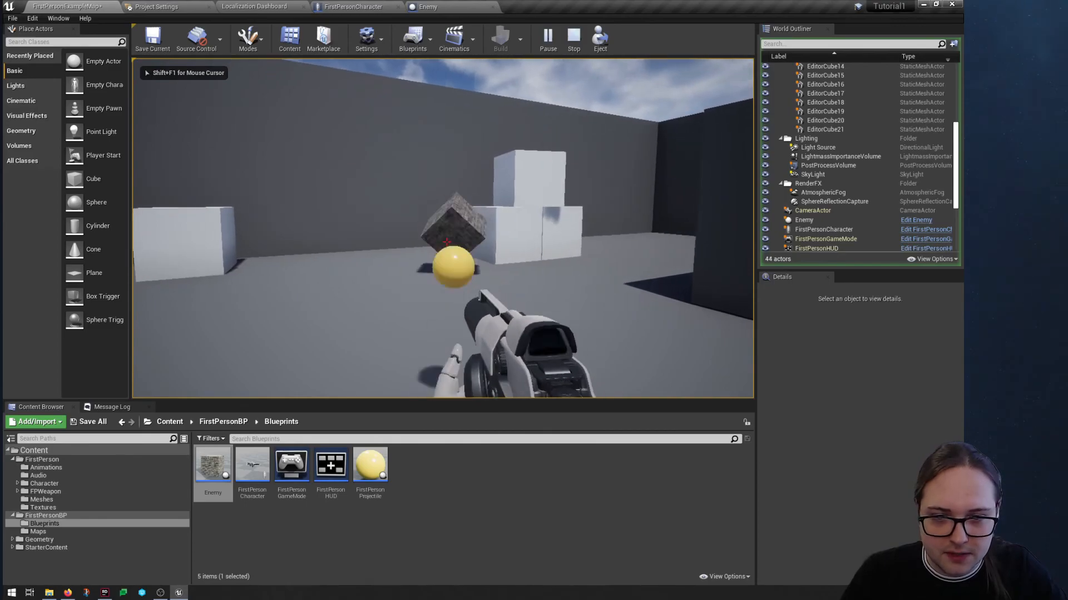
key(w)
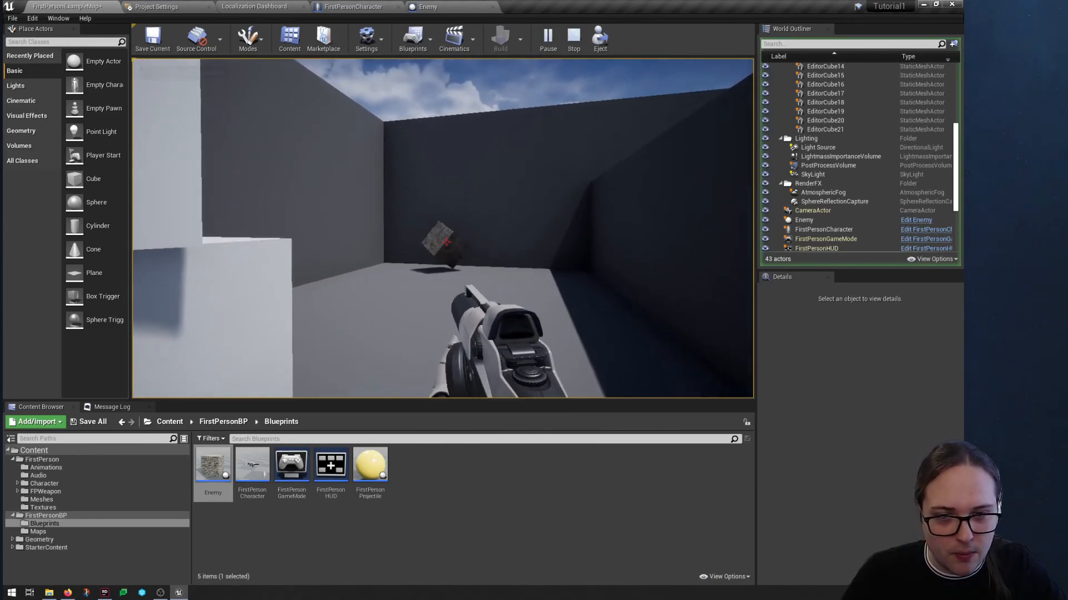
key(s)
key(a)
key(w)
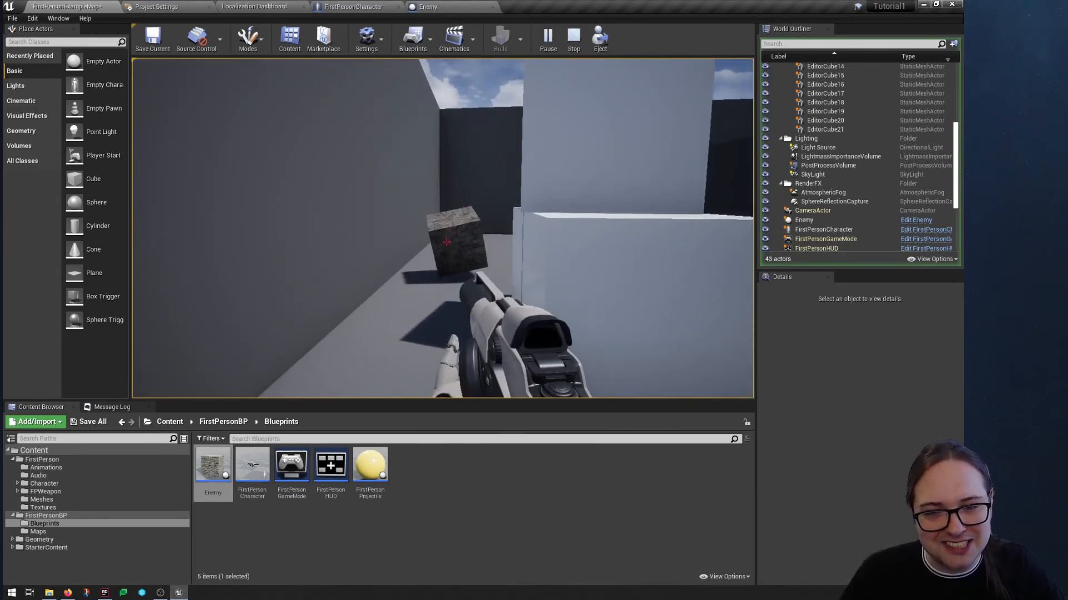
key(s)
key(d)
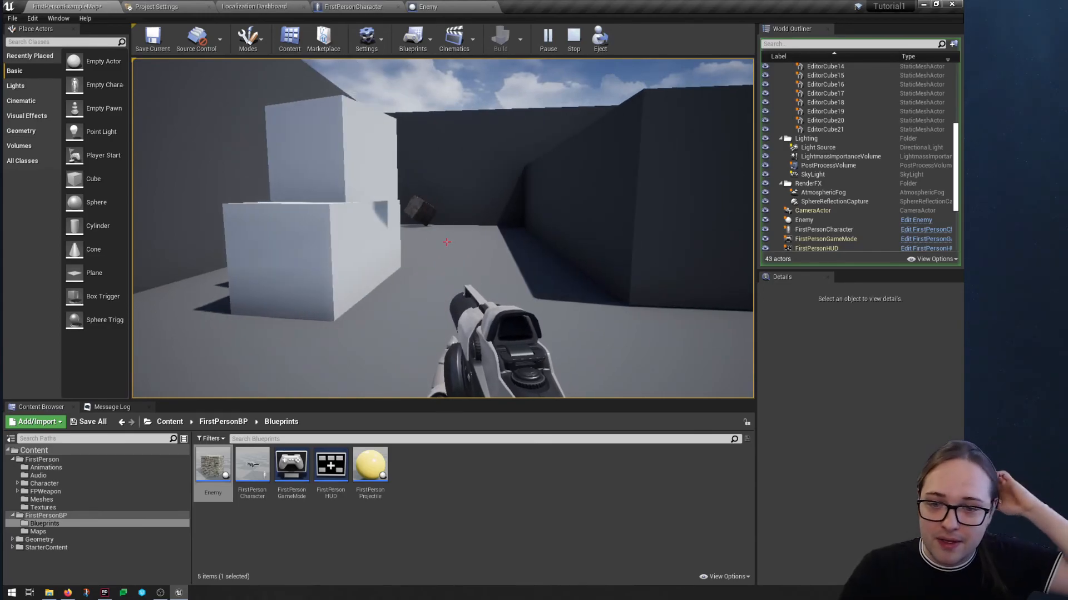
key(Escape)
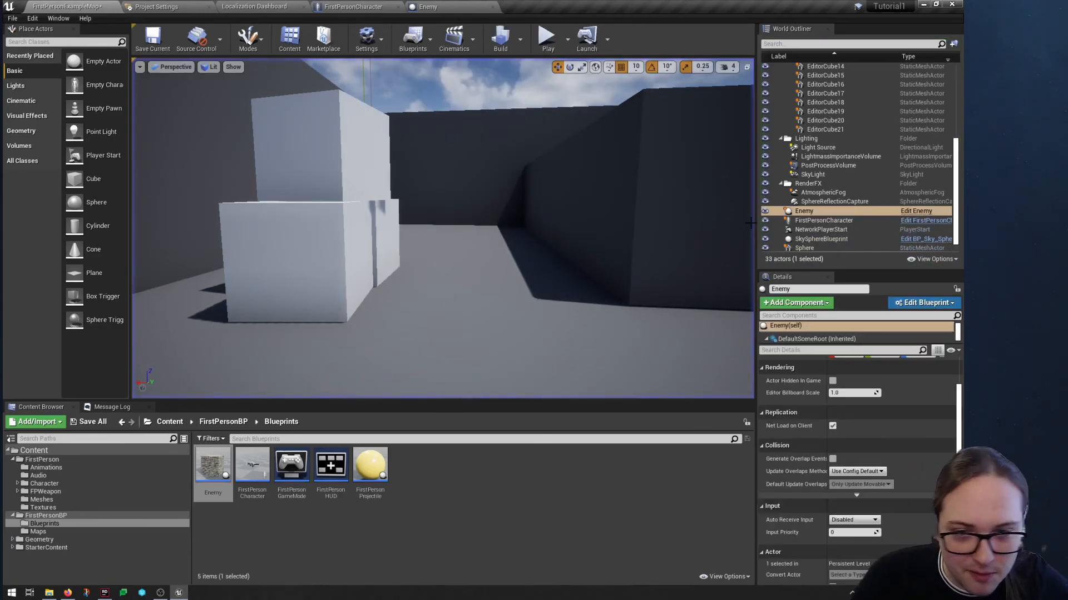
Bring the First Person Template area back into view and open the FirstPersonProjectile blueprint
right_drag(681, 236, 678, 278)
right_drag(531, 136, 370, 184)
key(w)
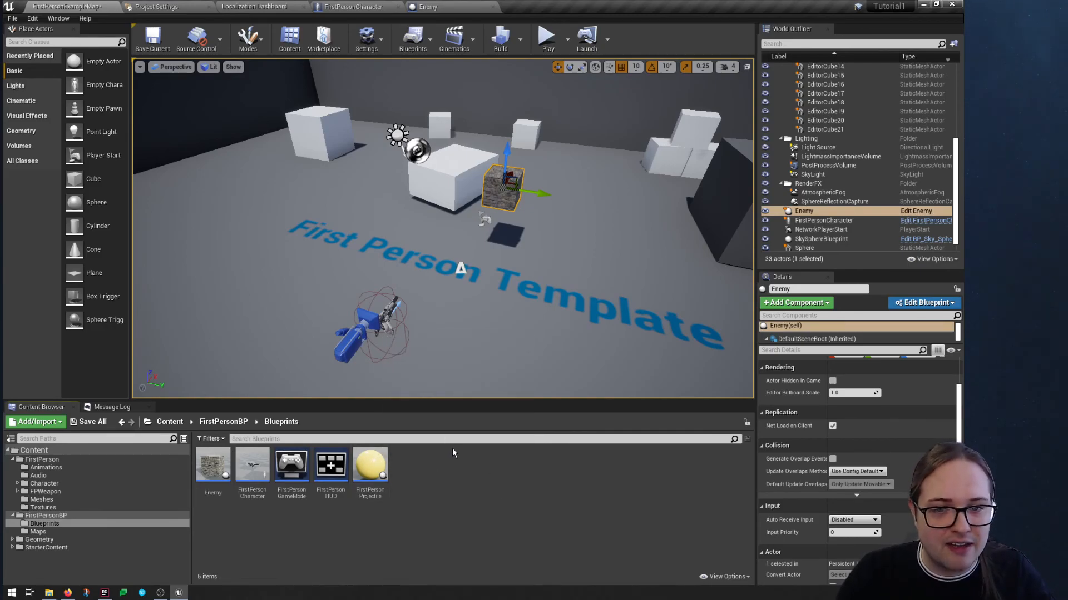
mouse_move(383, 459)
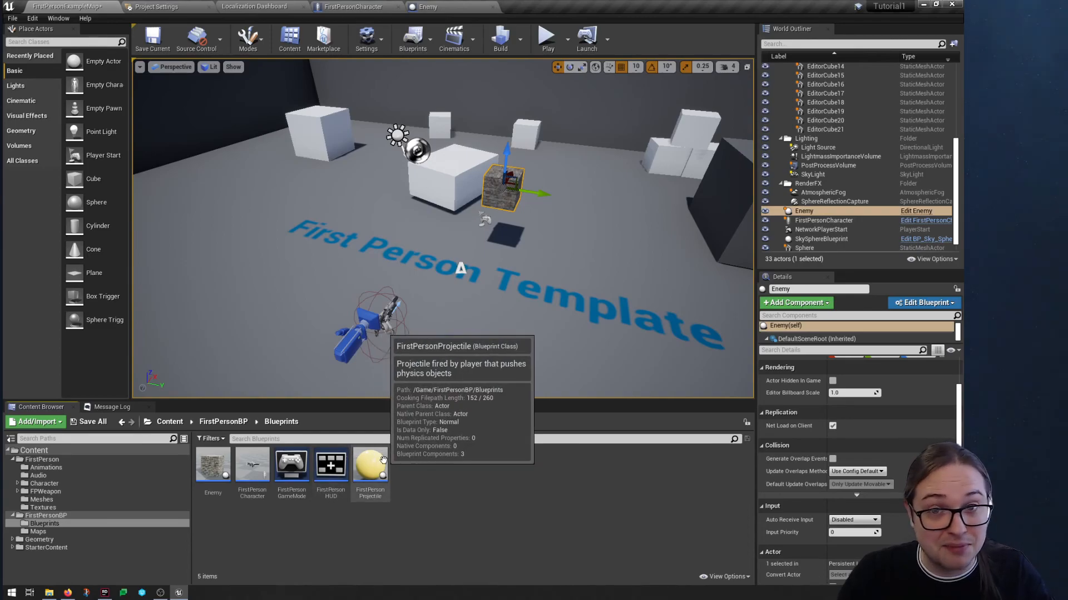
double_click(383, 460)
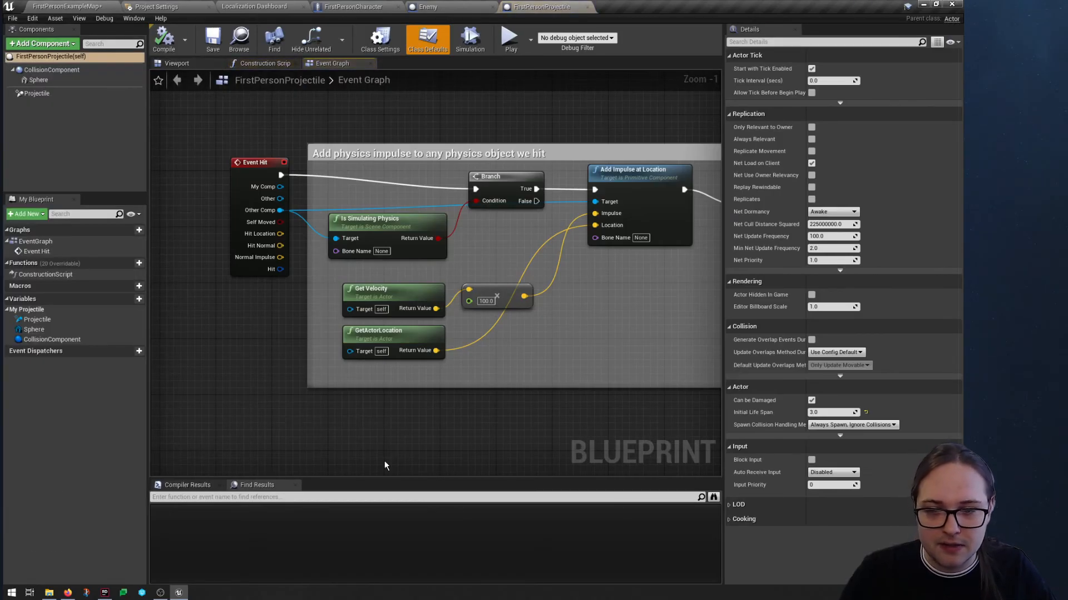
Examine the projectile's hit logic from Event Hit through Is Simulating Physics, Branch and Add Impulse at Location to DestroyActor
scroll(428, 367, down, 4)
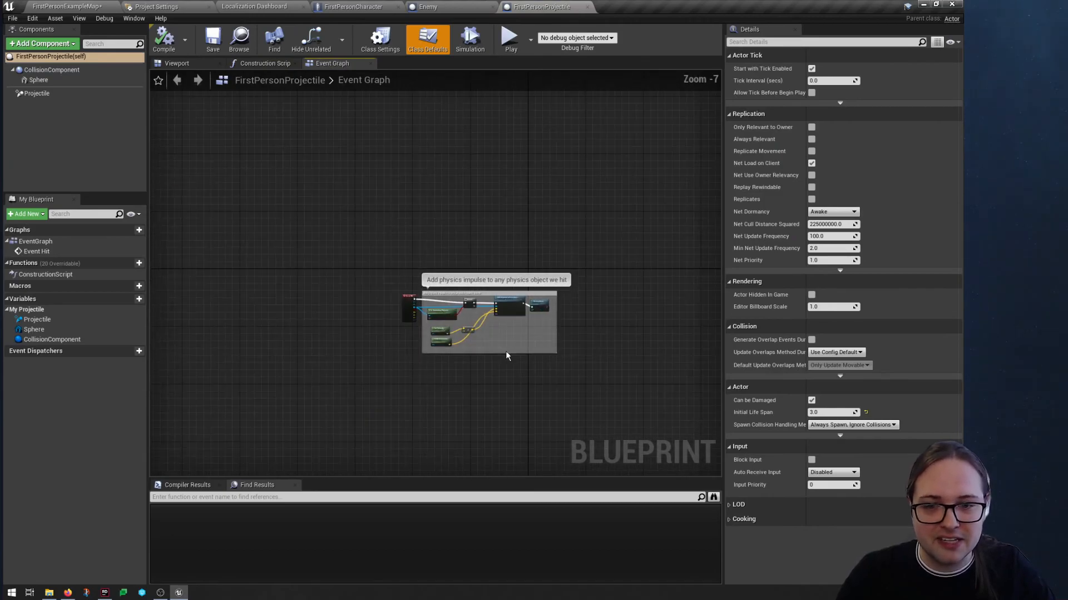
scroll(381, 298, up, 2)
right_drag(685, 213, 621, 245)
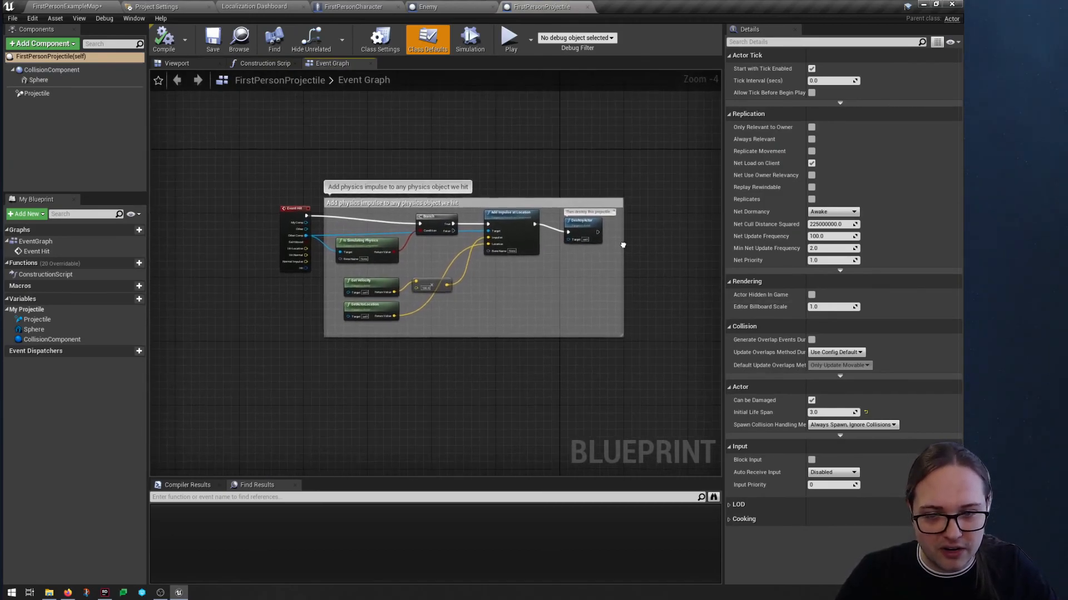
scroll(620, 245, up, 2)
scroll(620, 245, down, 1)
right_drag(545, 264, 616, 269)
mouse_move(250, 202)
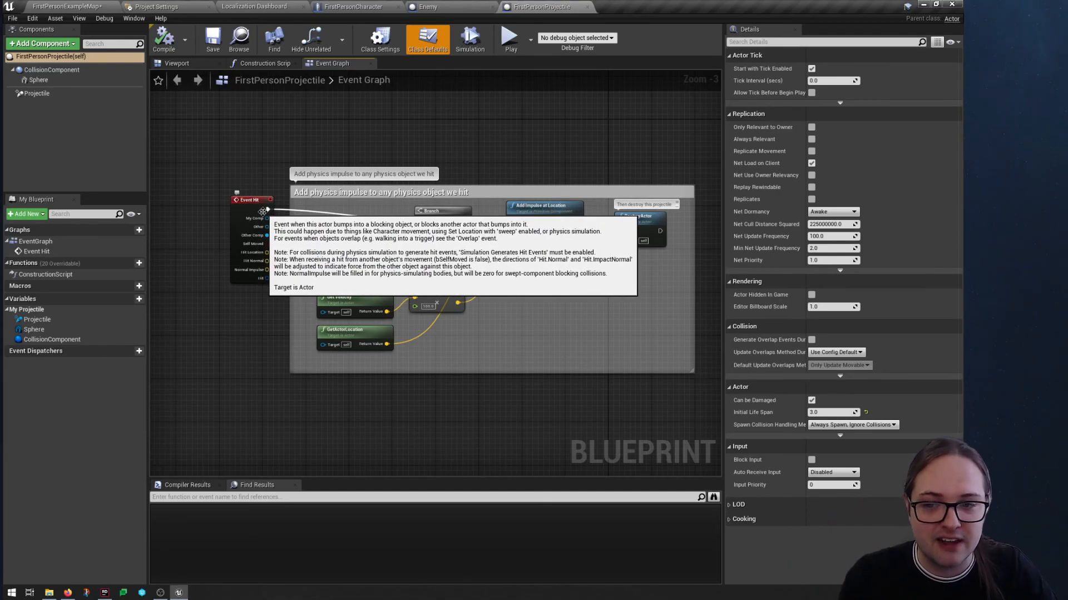
scroll(263, 212, up, 1)
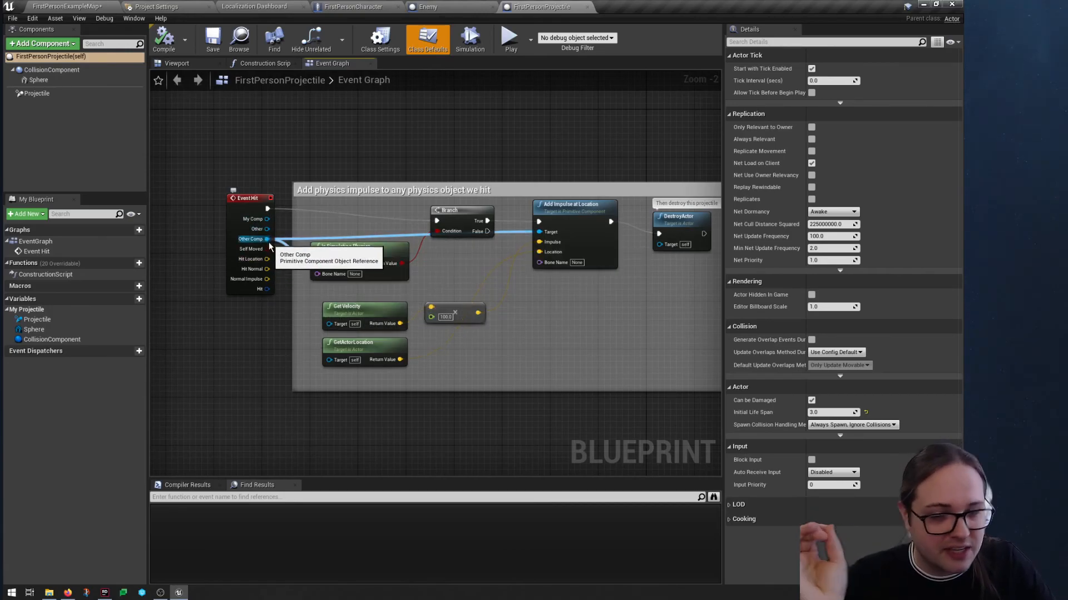
mouse_move(378, 248)
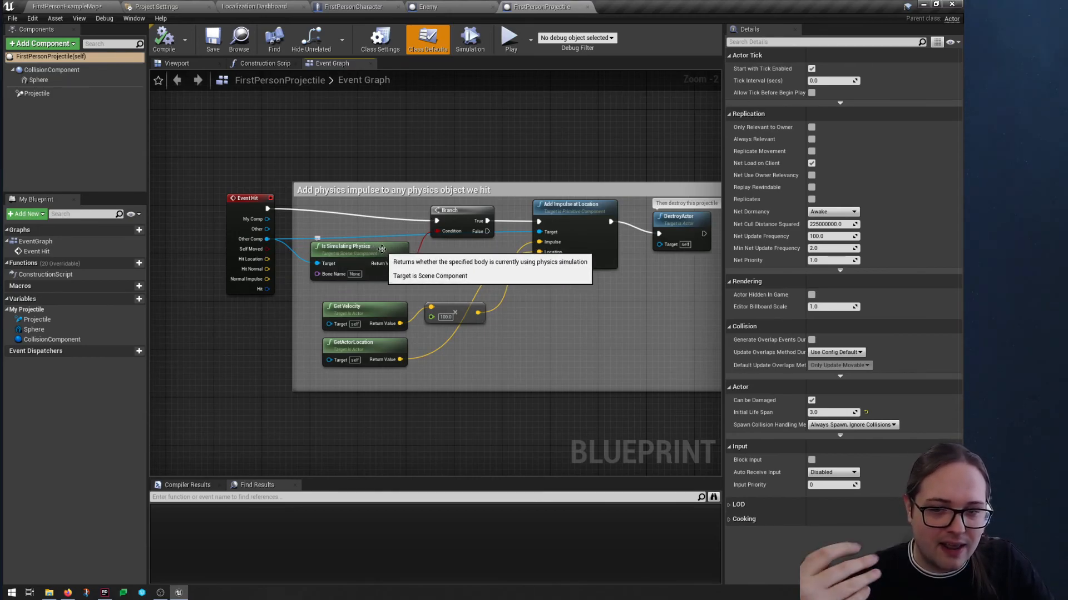
right_drag(495, 250, 442, 271)
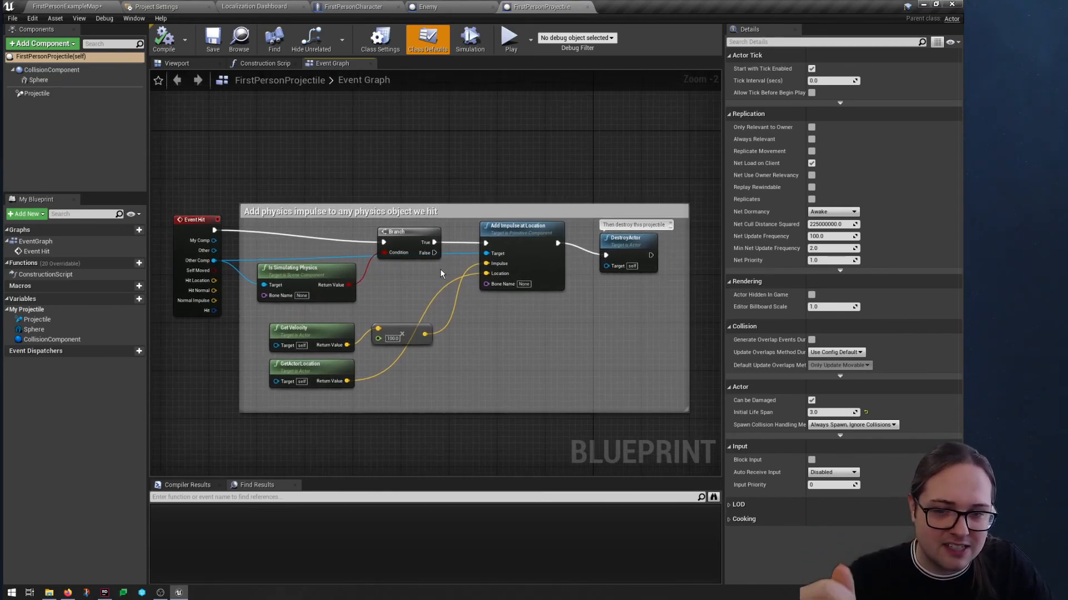
mouse_move(520, 236)
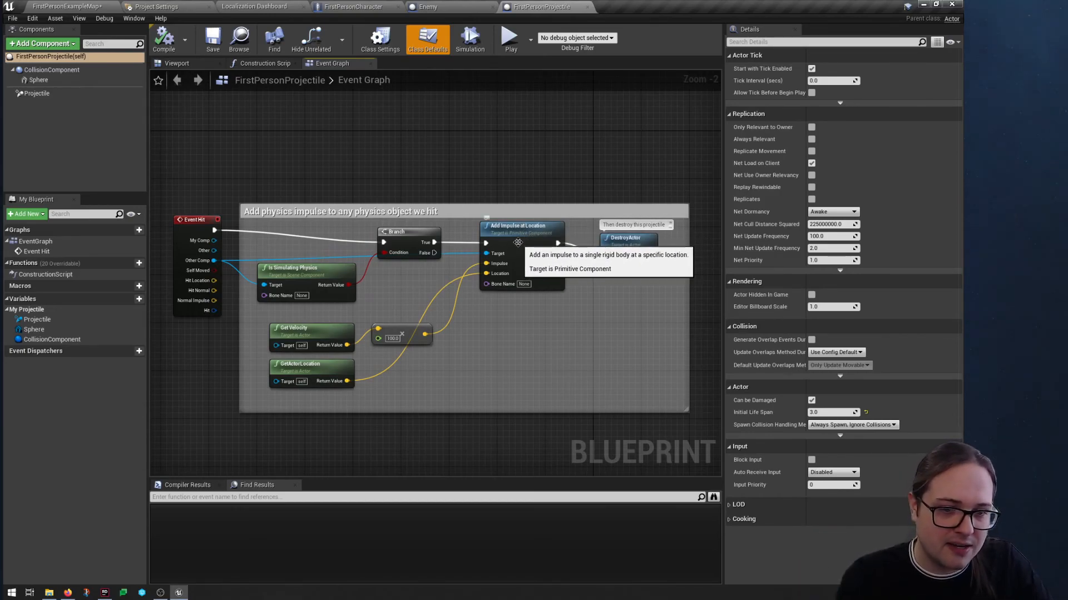
mouse_move(639, 244)
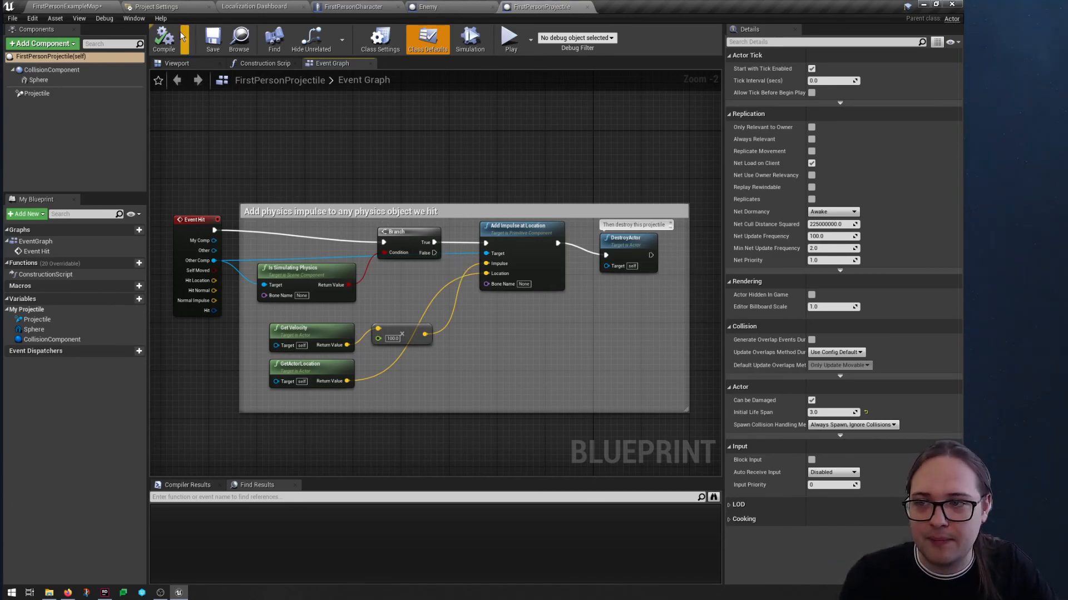
Play-test FirstPersonExampleMap, fire projectiles while moving among the white cubes, and end the play session
click(81, 5)
click(548, 41)
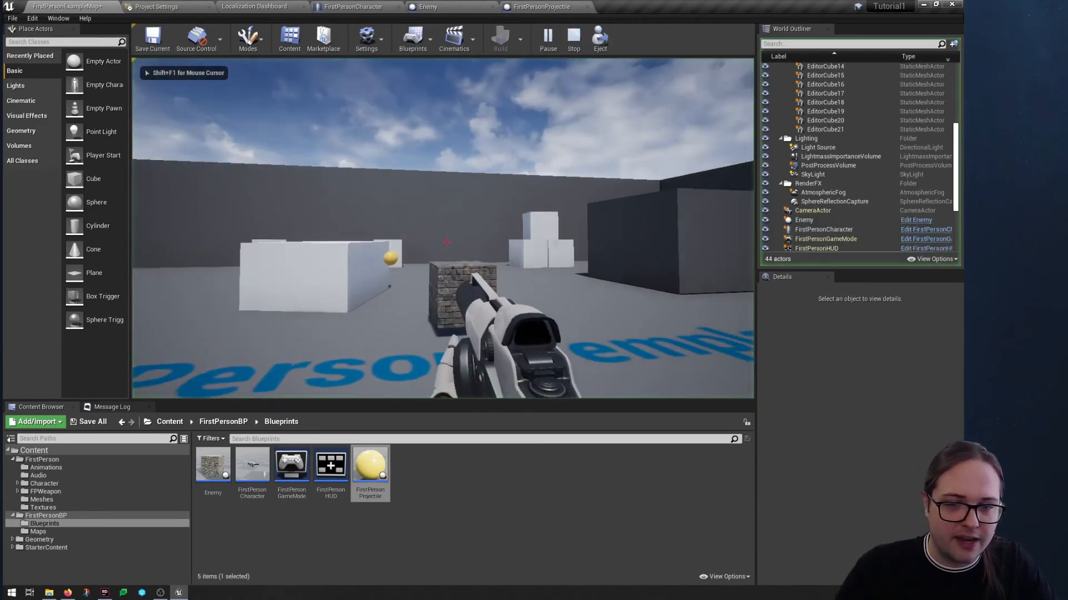
key(w)
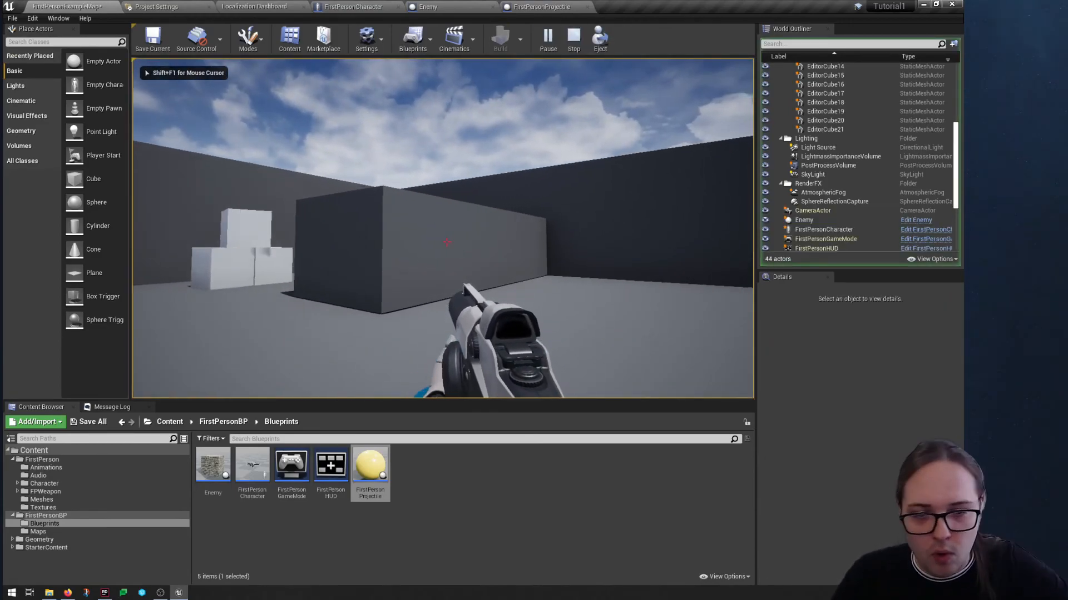
click(447, 242)
key(w)
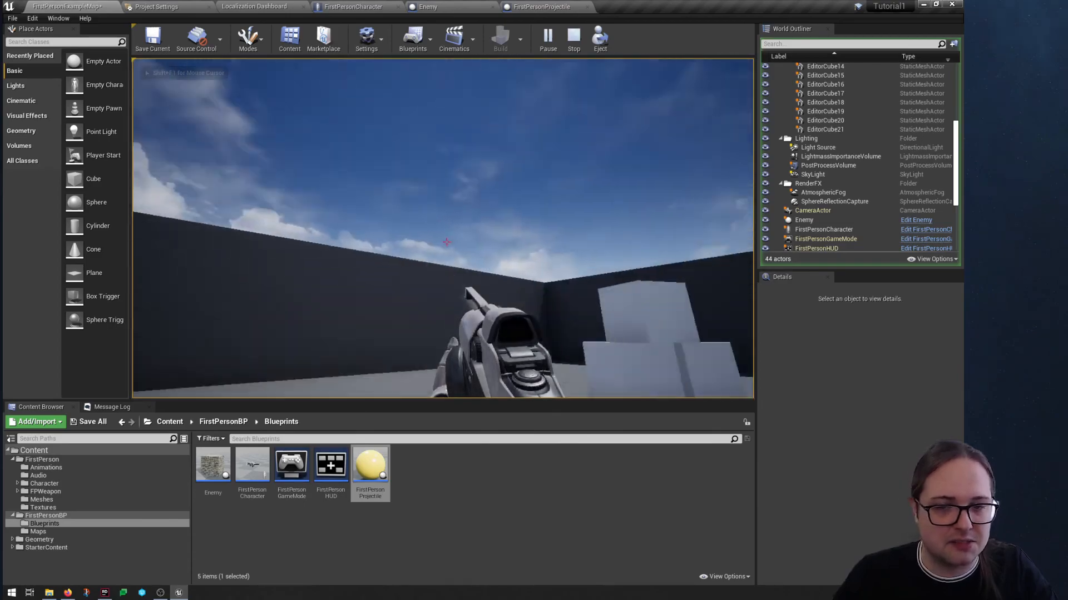
key(w)
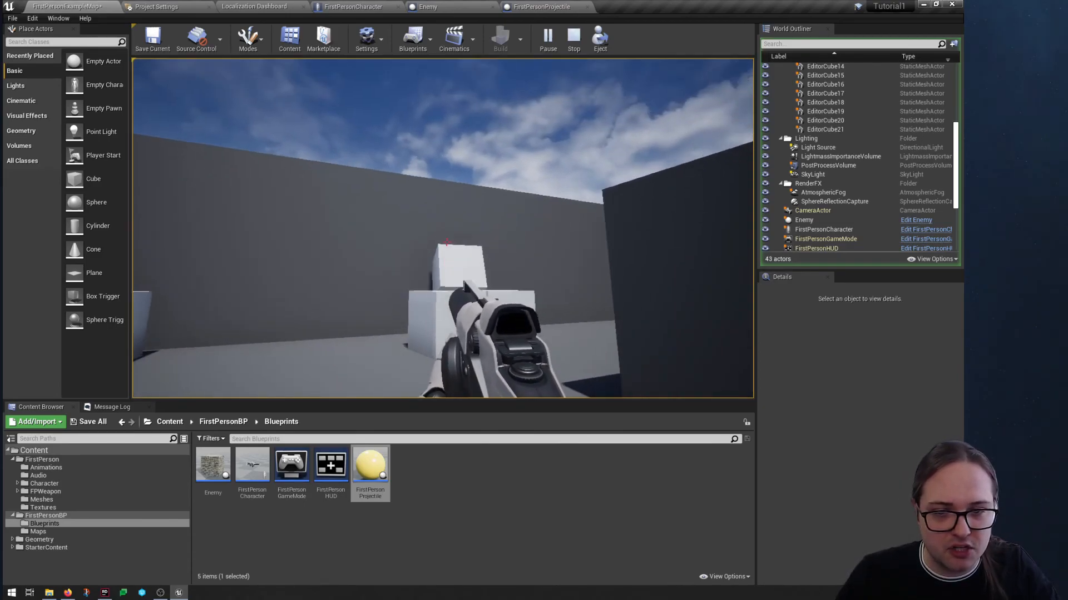
key(a)
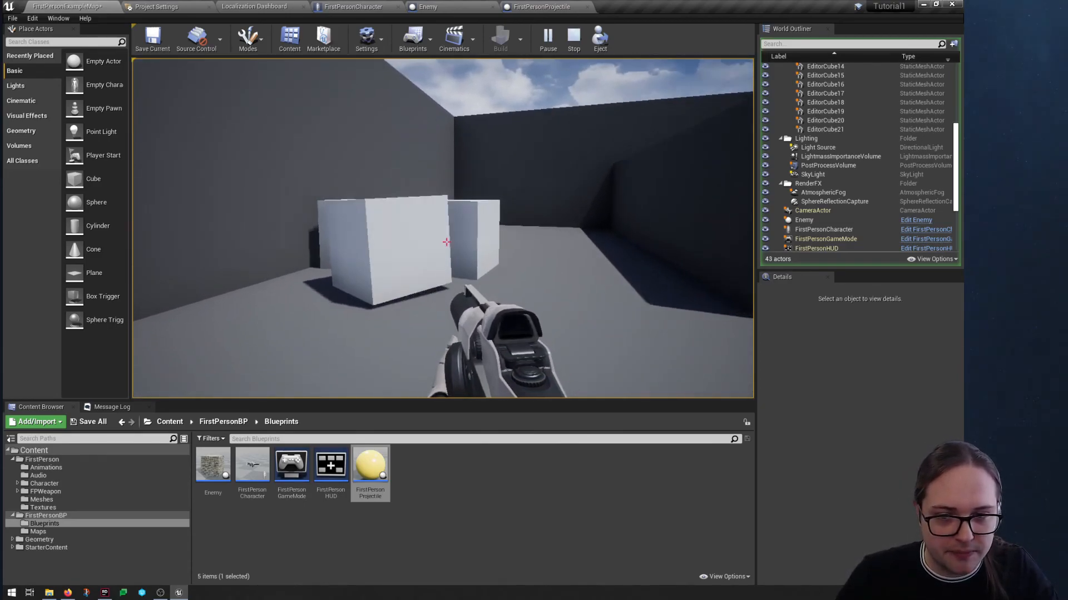
key(Escape)
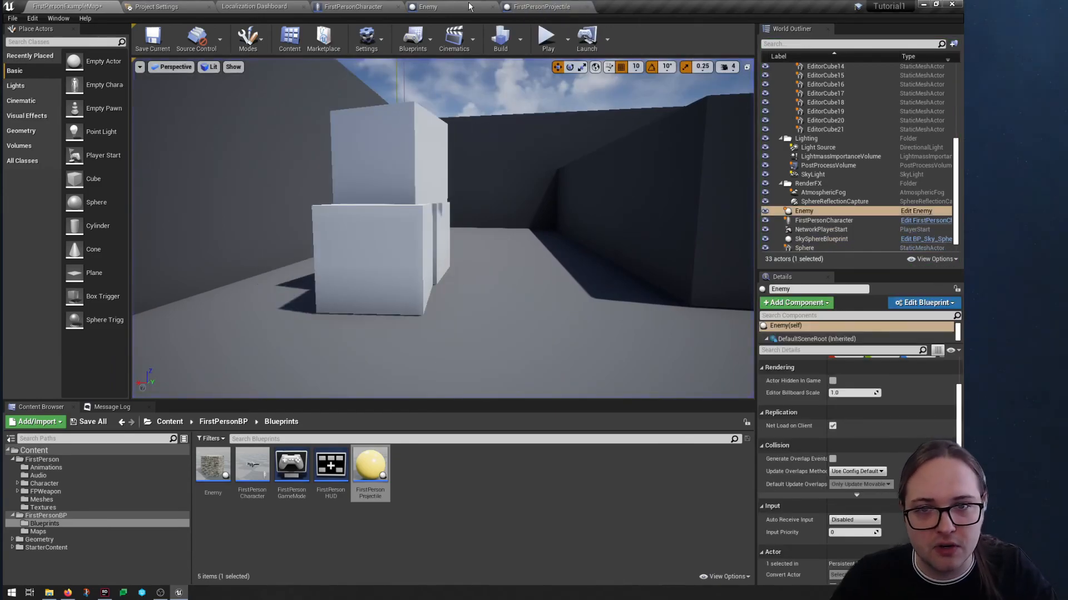
Set the Get Velocity multiplier in the FirstPersonProjectile event graph to 1000.0
click(485, 7)
click(536, 7)
scroll(385, 283, down, 1)
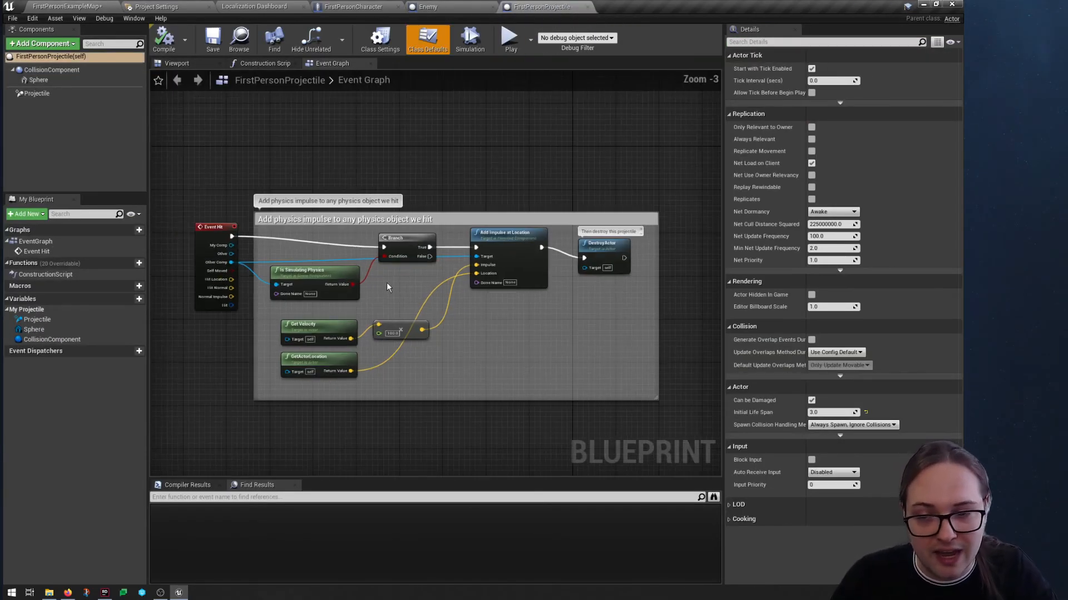
scroll(418, 309, up, 1)
right_drag(410, 290, 416, 263)
scroll(415, 278, up, 2)
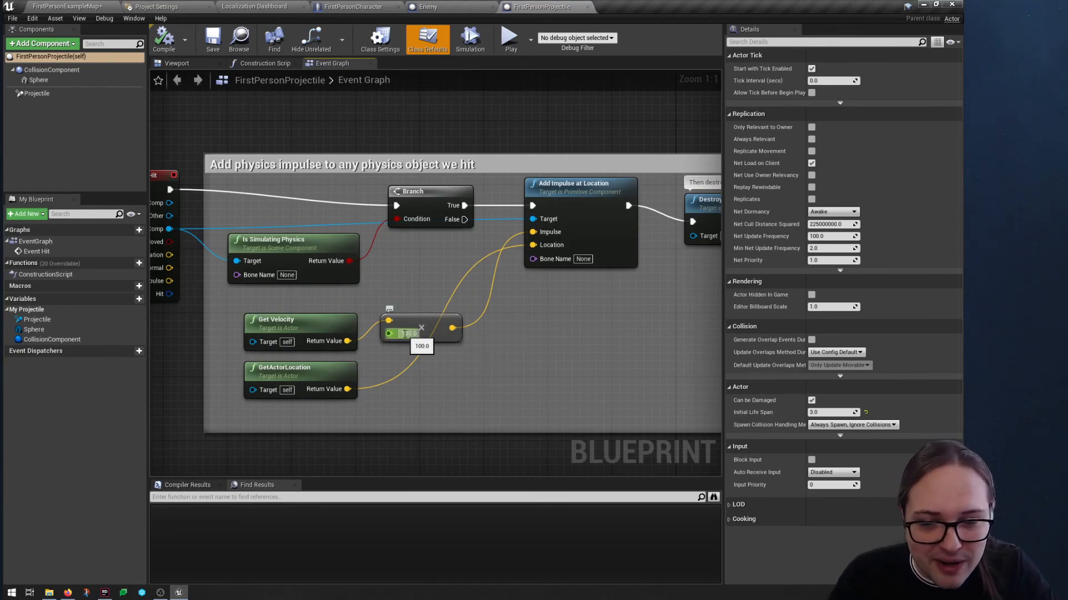
key(Return)
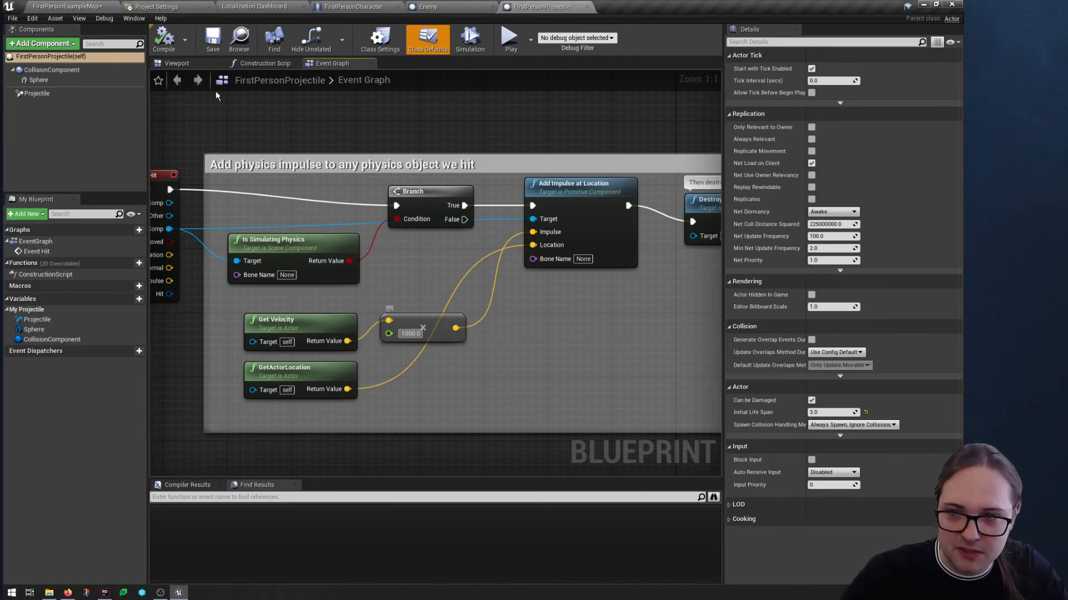
Play-test the level with the stronger projectile impulse by shooting the Enemy and white cubes, and end the session
click(101, 6)
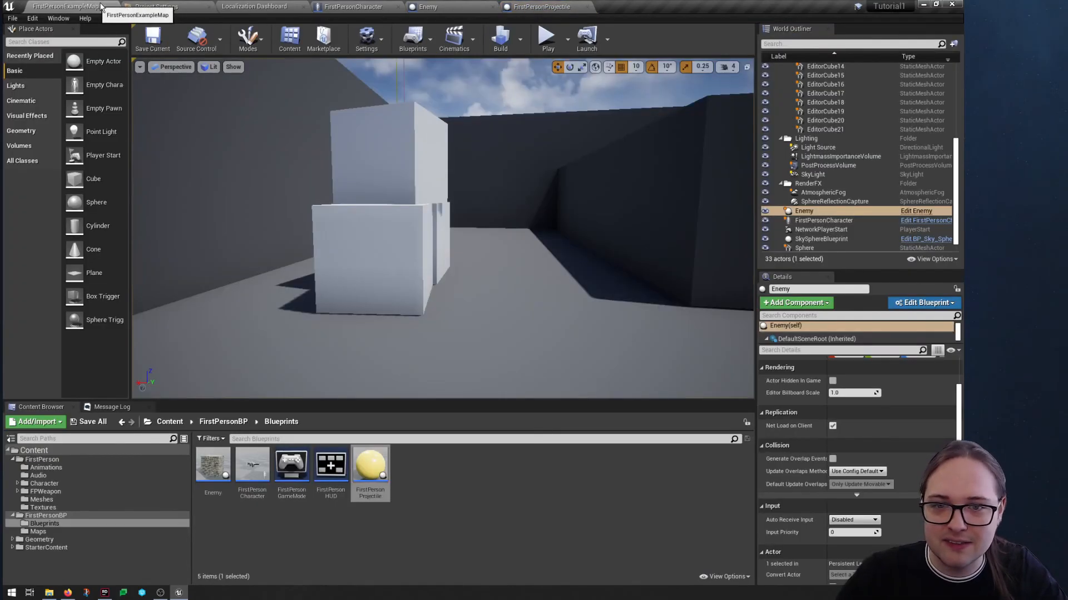
click(546, 38)
key(w)
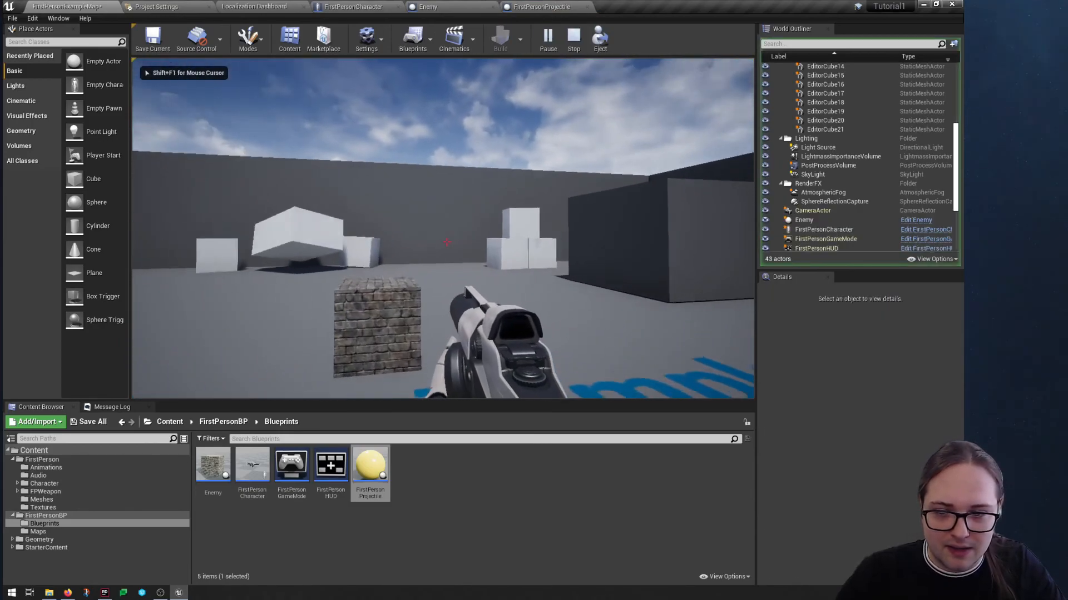
click(447, 242)
key(w)
click(447, 242)
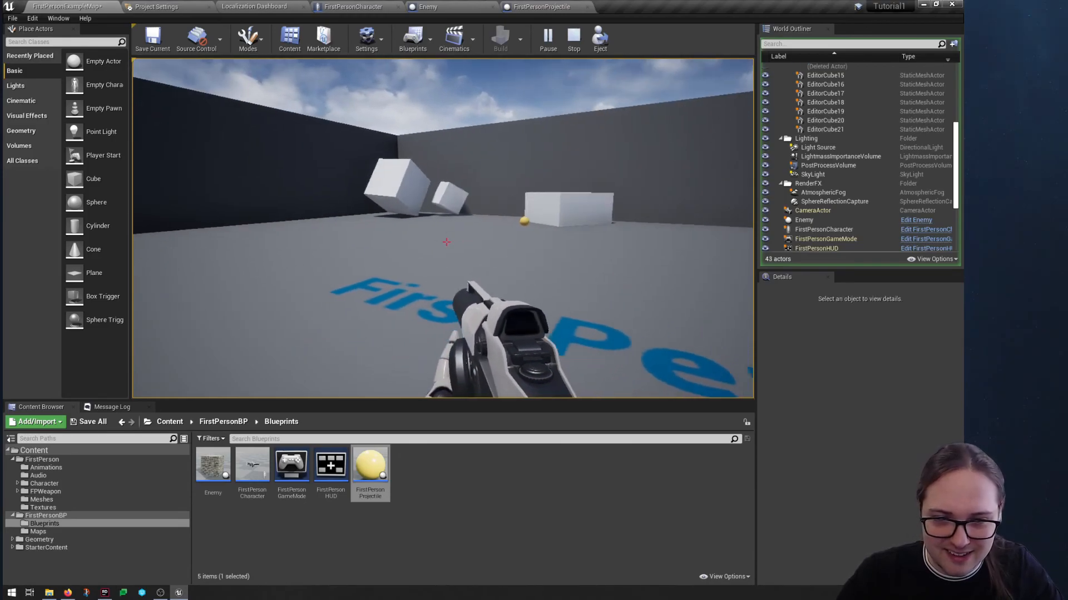
click(447, 242)
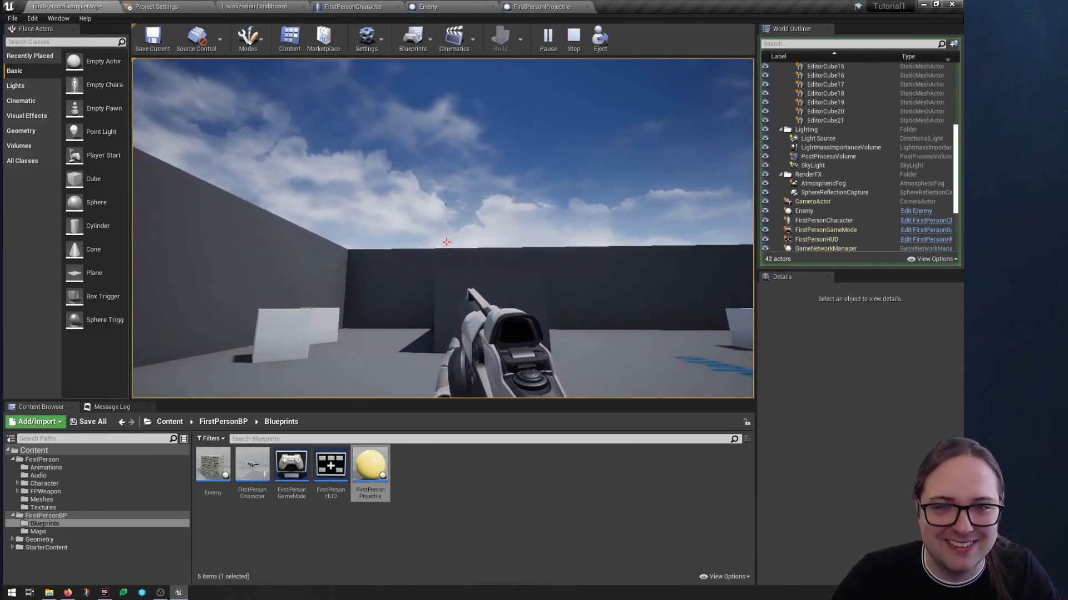
key(Escape)
Set the Get Velocity multiplier in the FirstPersonProjectile event graph to 250.0, then compile and save the blueprint
click(542, 7)
text(20)
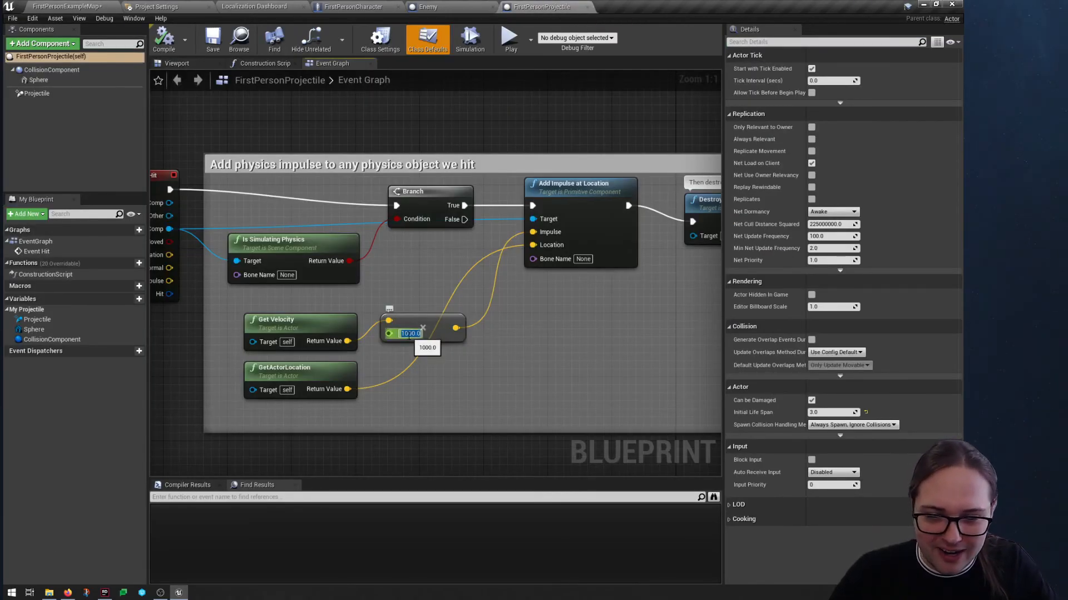
key(Return)
text(500)
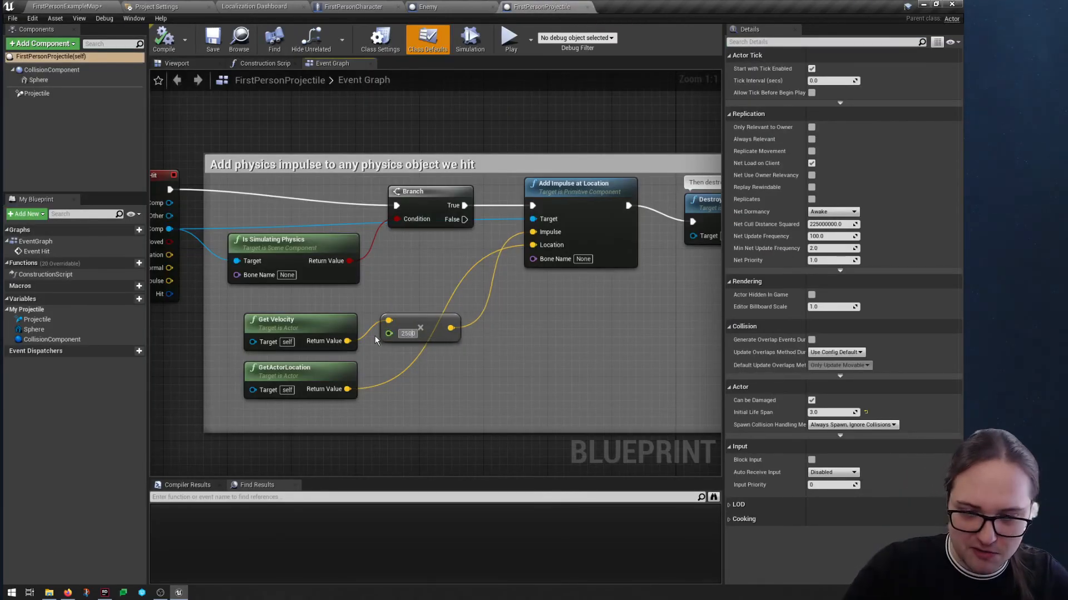
key(Return)
key(BackSpace)
key(Return)
click(170, 47)
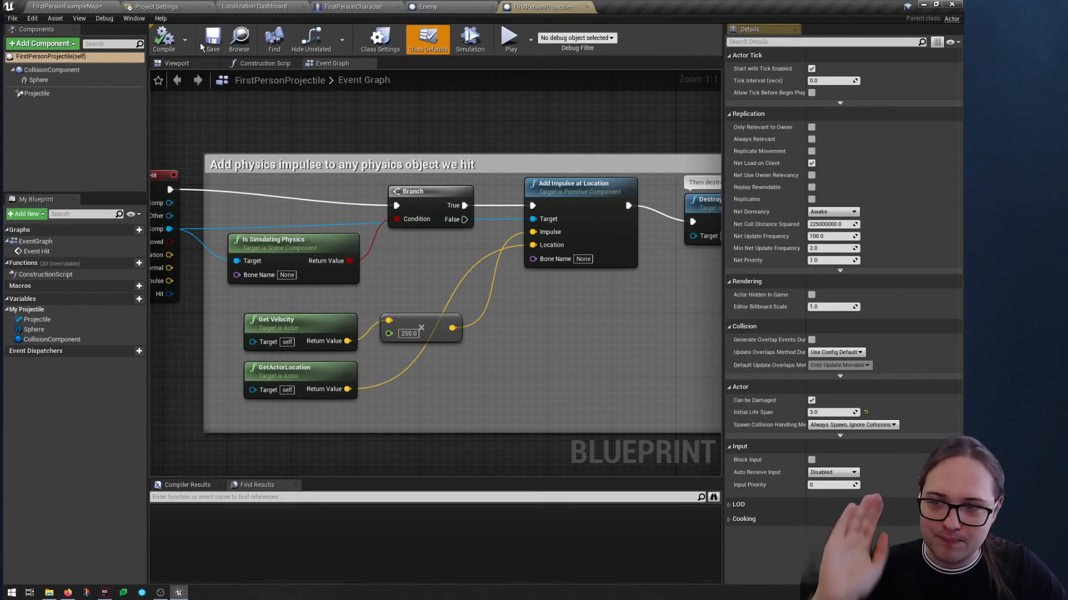
click(212, 46)
Extend the "Add physics impulse to any physics object we hit" comment box upward to make room above the Branch node
right_drag(288, 136, 374, 168)
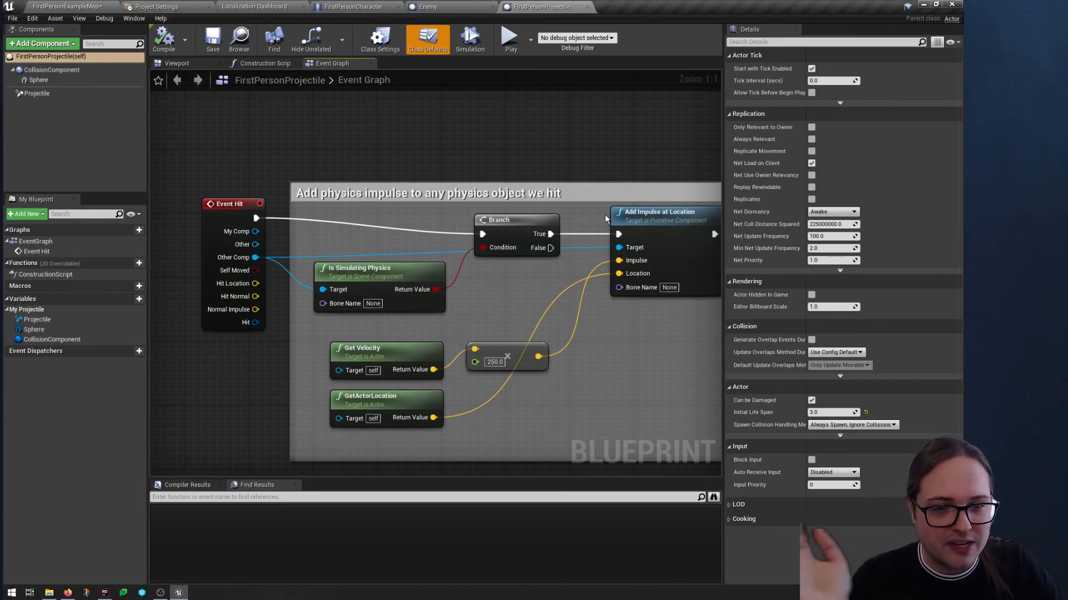
scroll(414, 295, down, 1)
right_drag(514, 234, 517, 277)
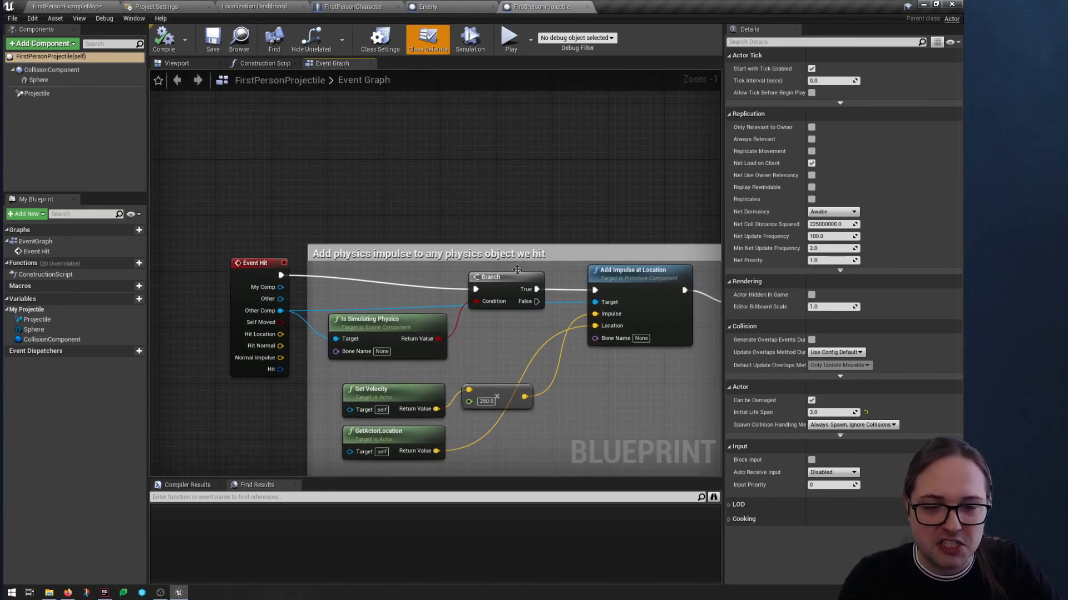
drag(539, 244, 539, 178)
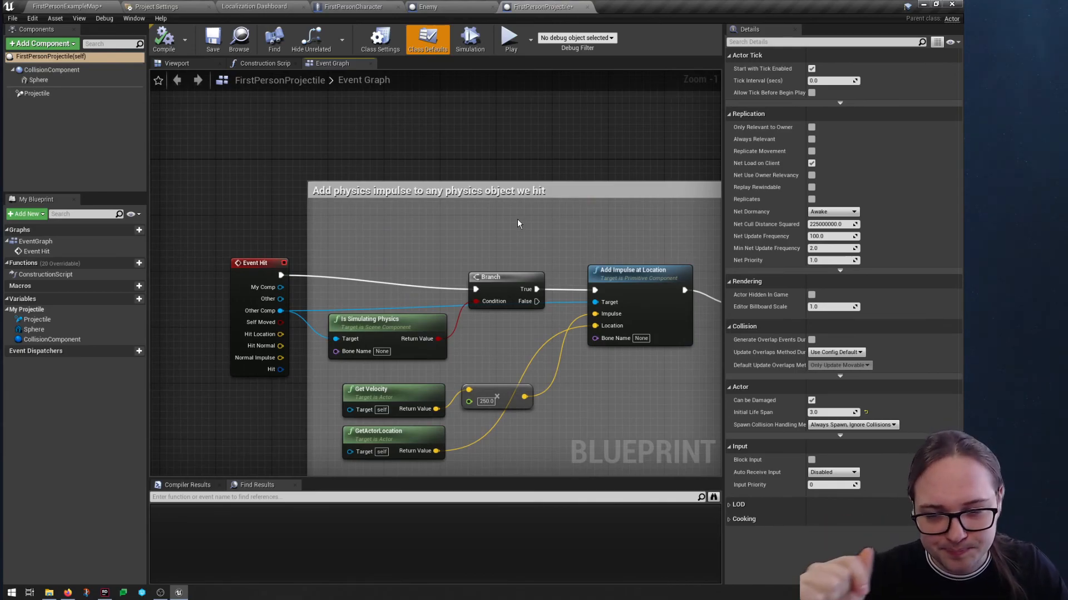
right_drag(456, 255, 461, 233)
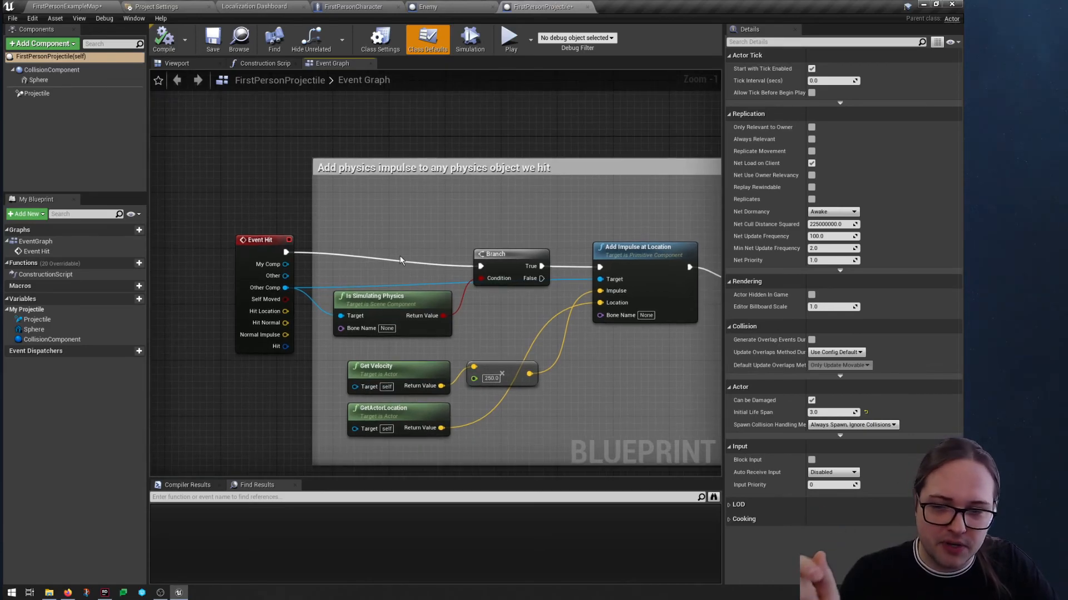
Add a Cast To Enemy node from Event Hit's Other output and place it above Is Simulating Physics
mouse_move(289, 272)
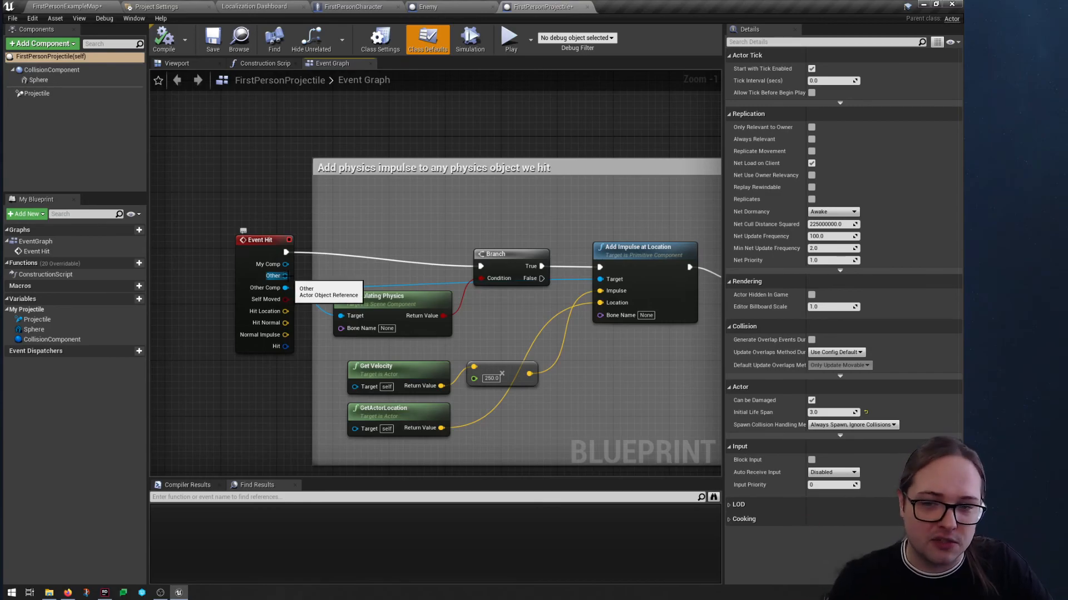
click(433, 7)
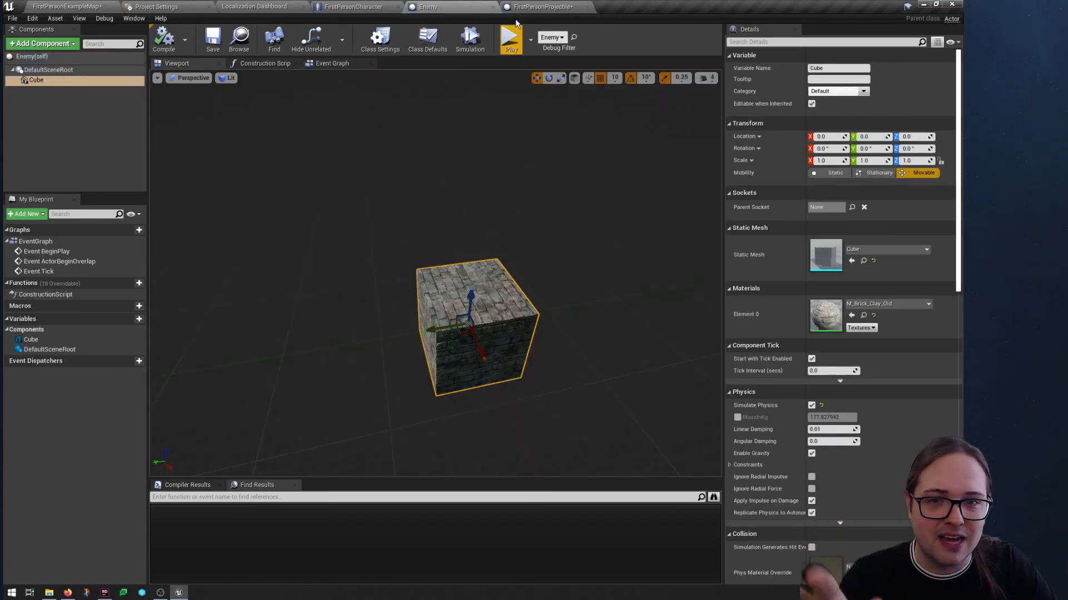
click(542, 6)
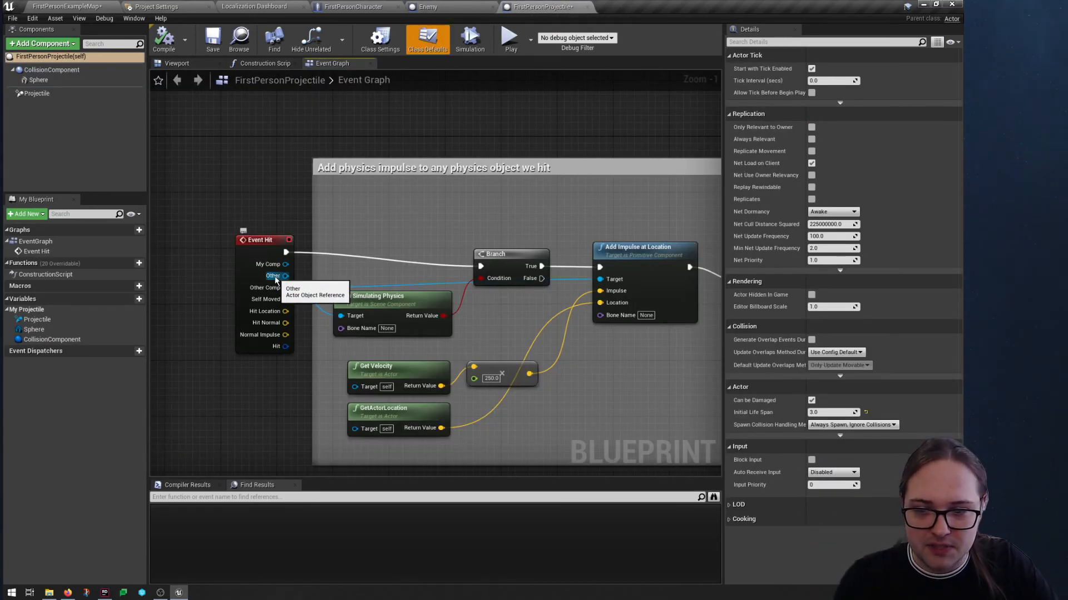
mouse_move(268, 242)
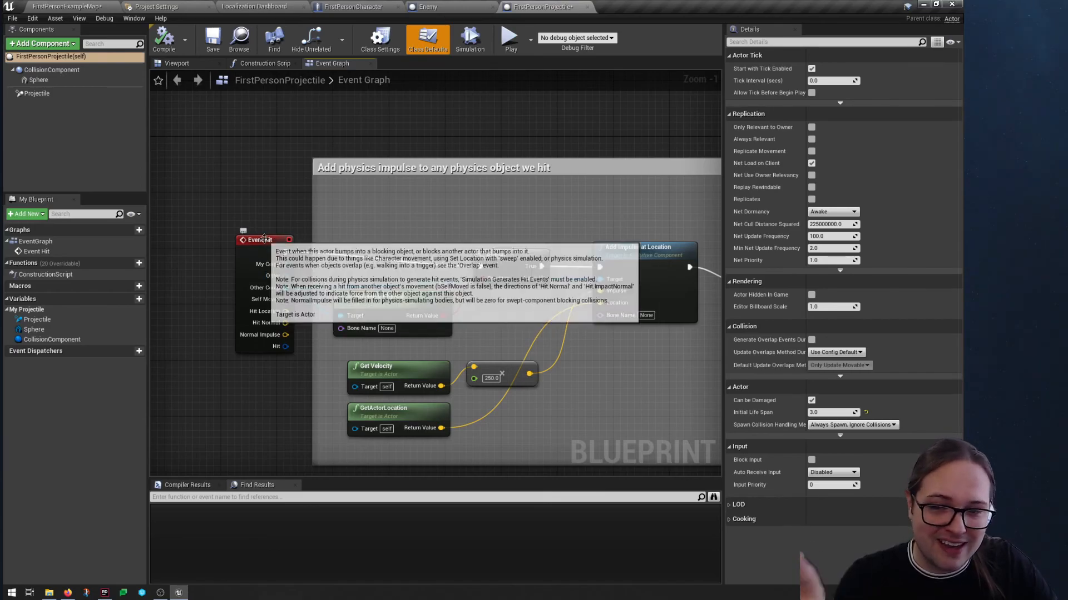
drag(285, 275, 380, 223)
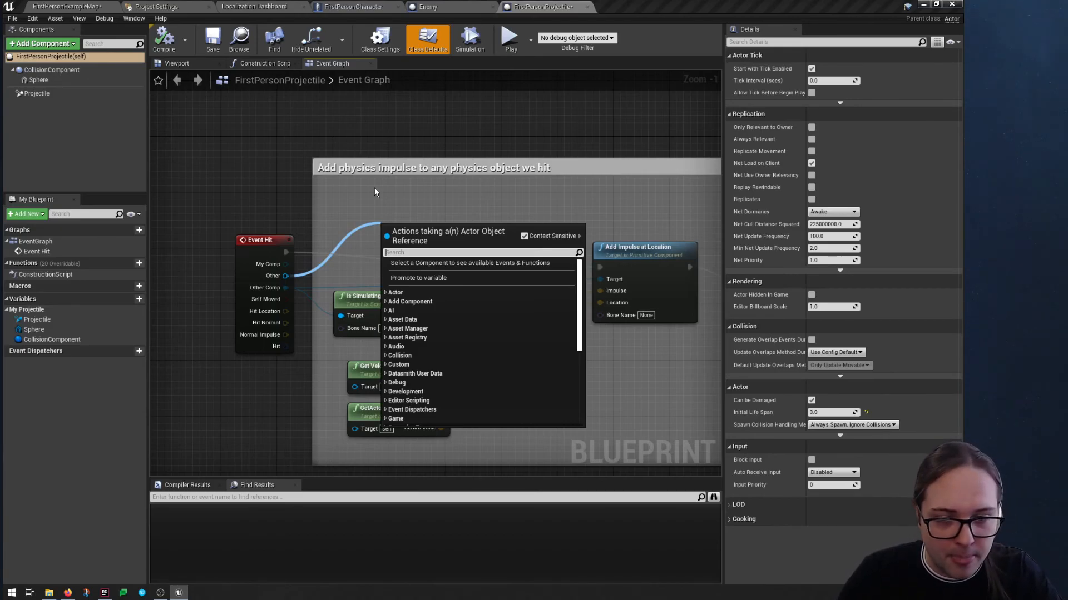
text(cast)
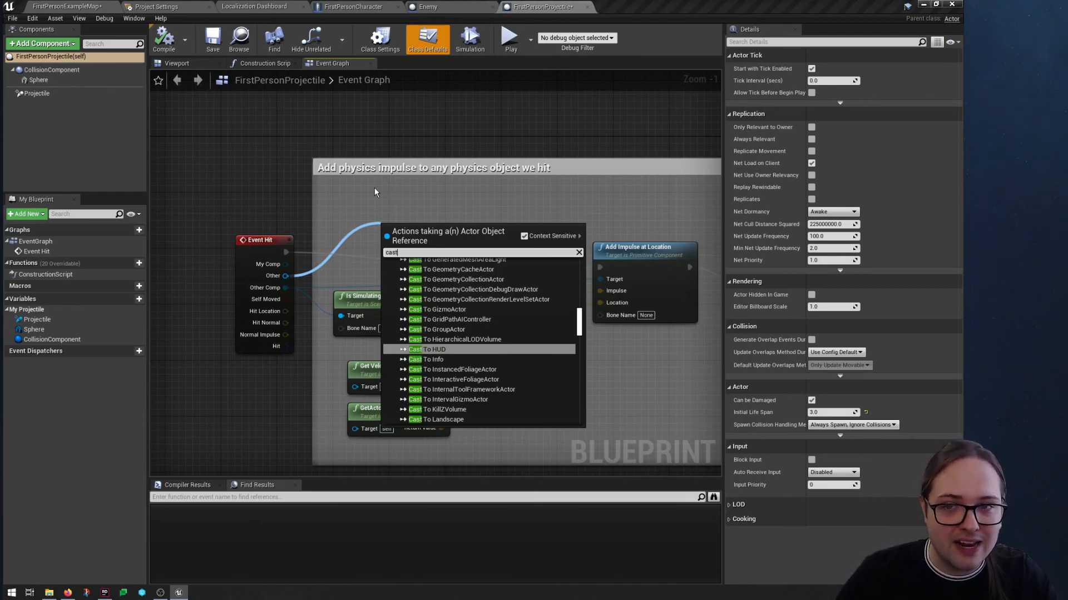
text( to enem)
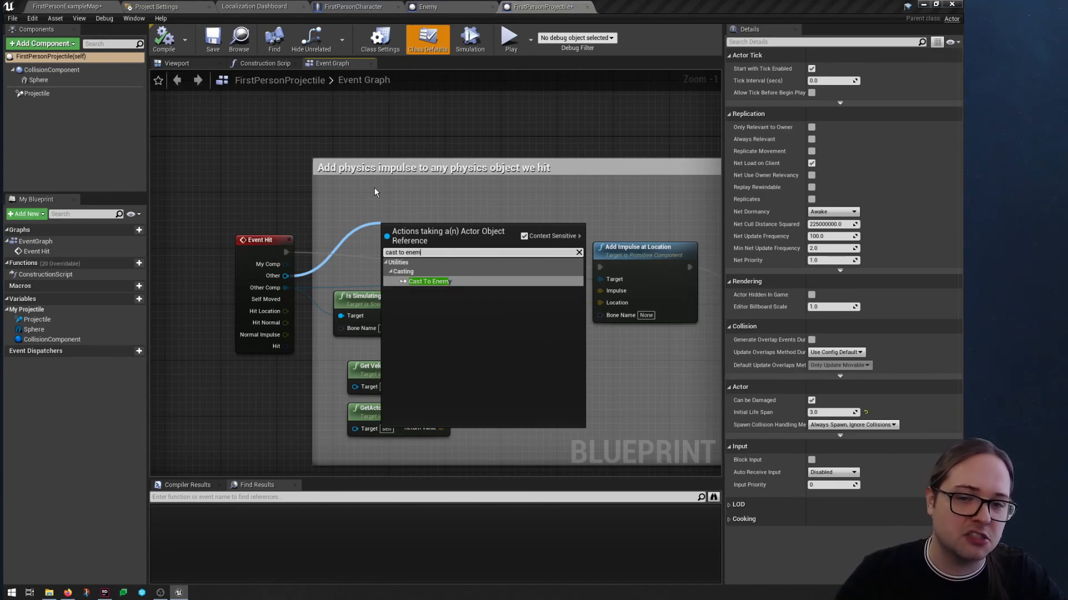
key(Return)
drag(391, 231, 384, 231)
Route Event Hit's execution into Cast To Enemy and its Cast Failed output into the Branch node
drag(286, 252, 378, 229)
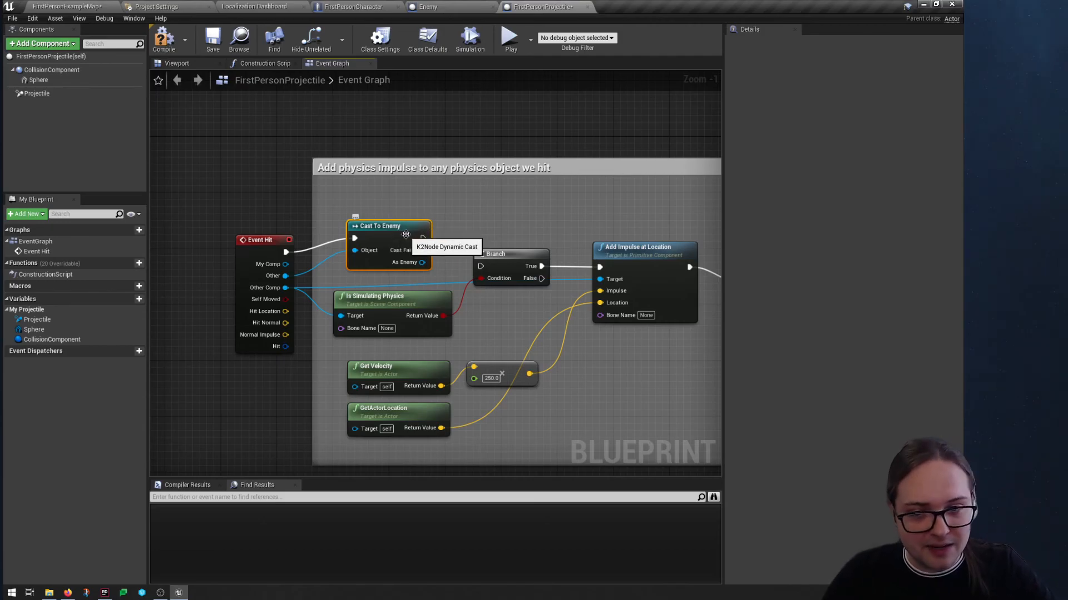
drag(422, 250, 482, 266)
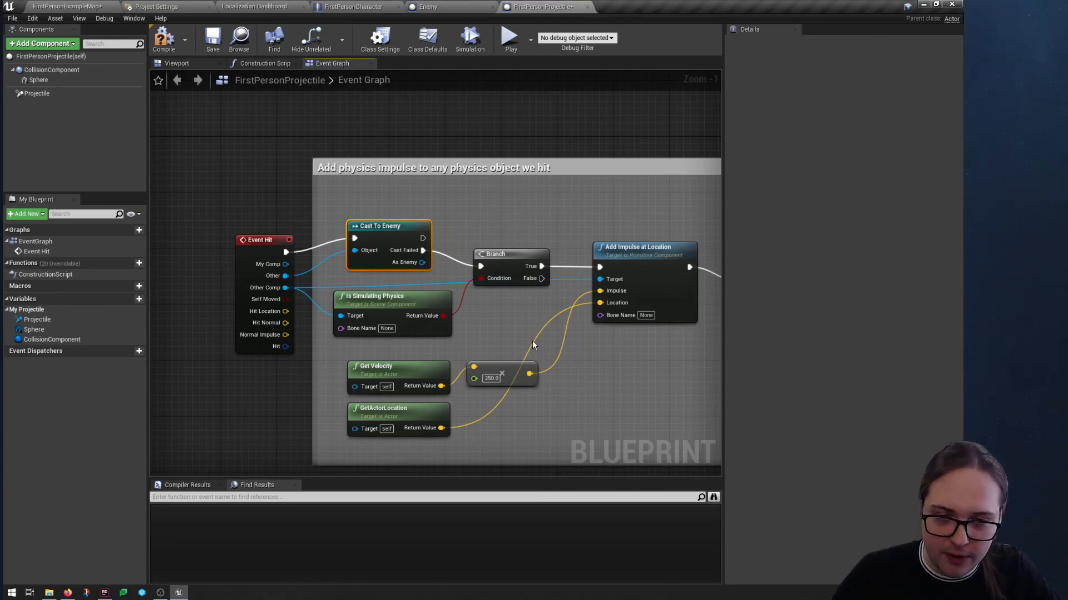
drag(392, 236, 378, 222)
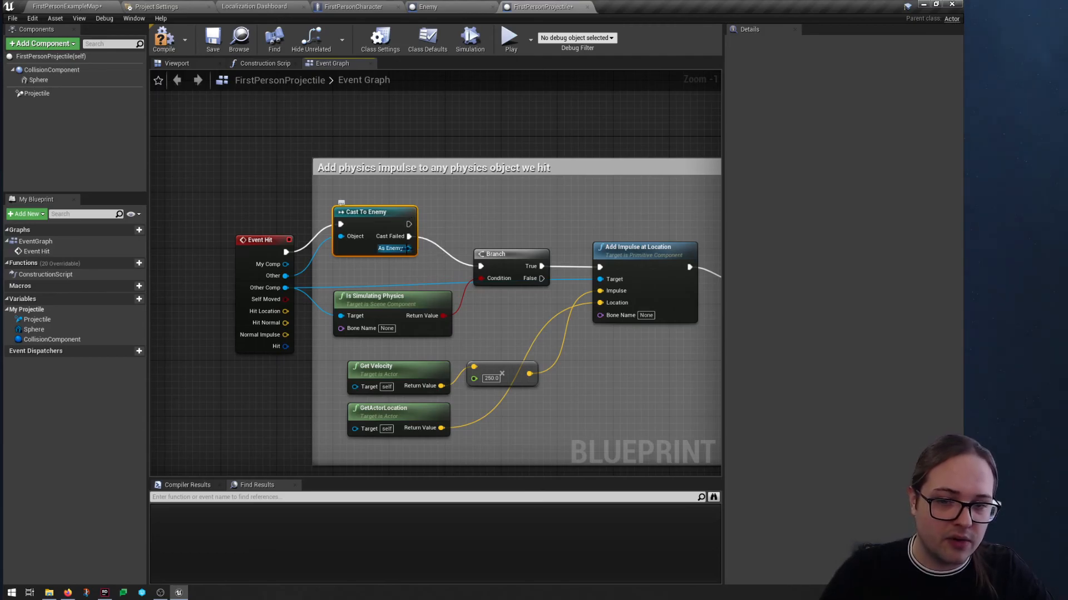
Add a DestroyActor node targeting As Enemy on the successful cast, then compile and save the projectile blueprint
drag(408, 249, 478, 213)
text(destroy)
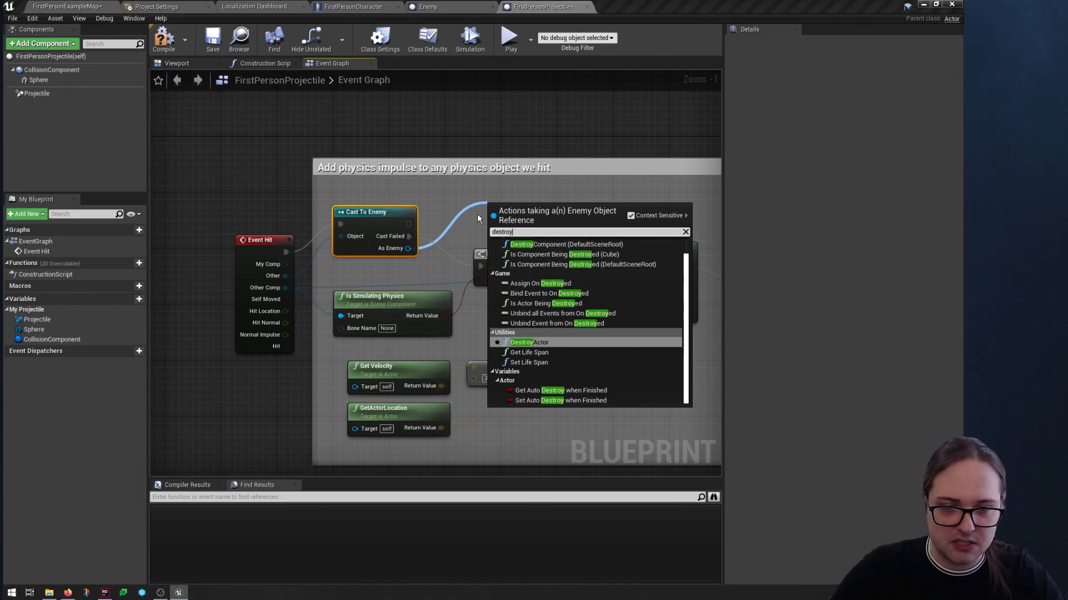
key(Return)
drag(523, 216, 509, 195)
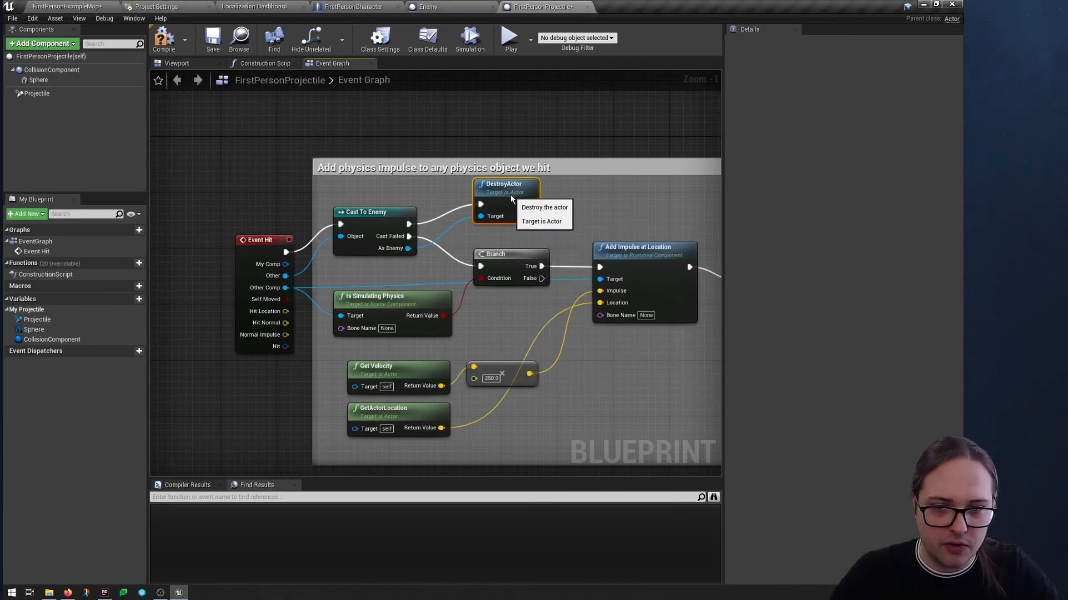
click(164, 39)
click(213, 39)
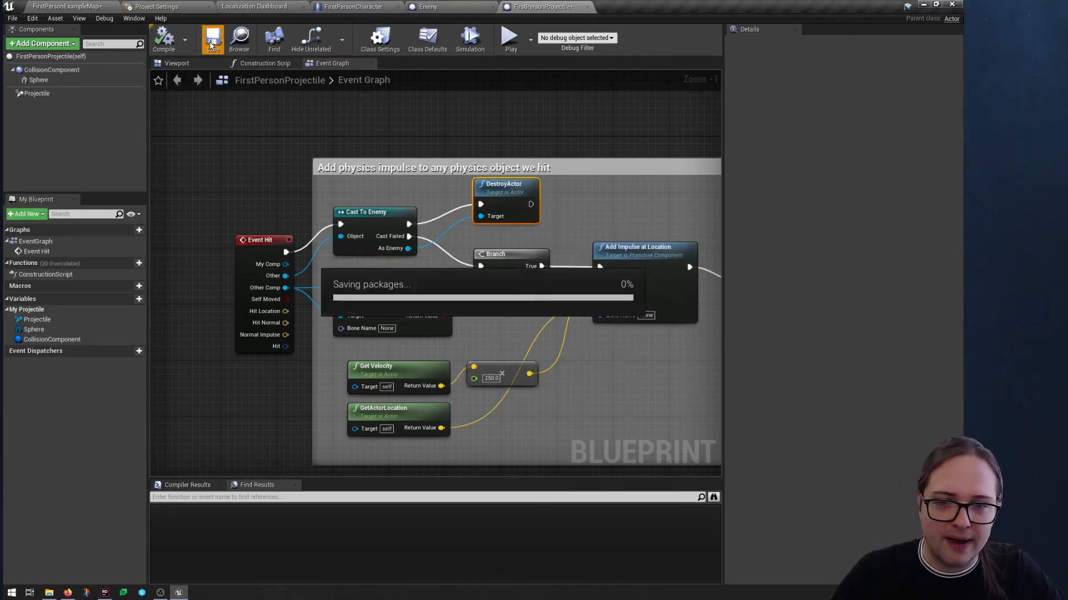
Play-test FirstPersonExampleMap by shooting the Enemy cube, and end the session
click(83, 6)
click(544, 37)
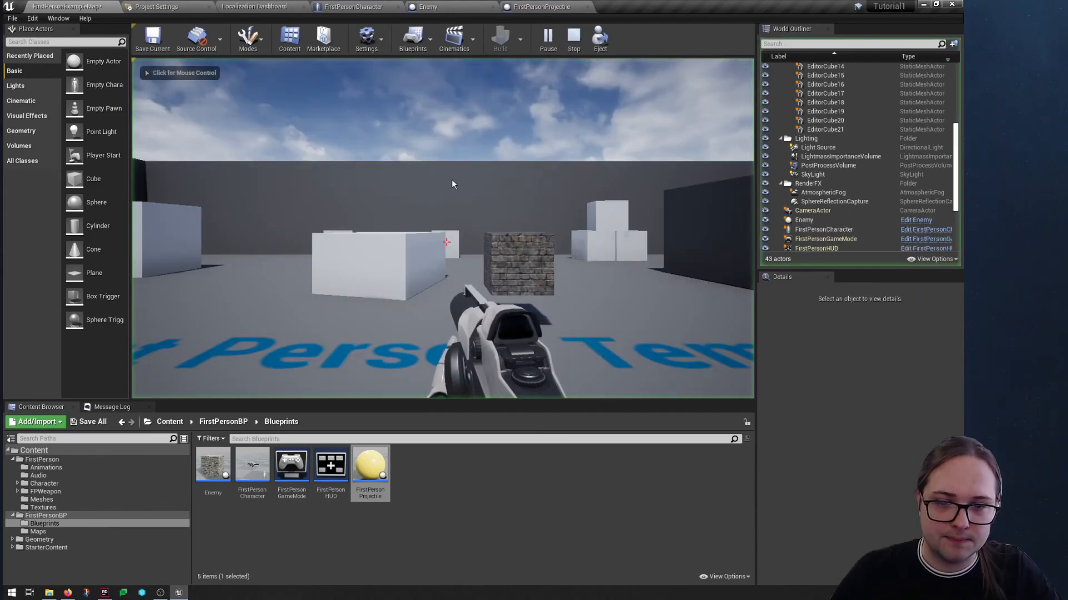
click(446, 242)
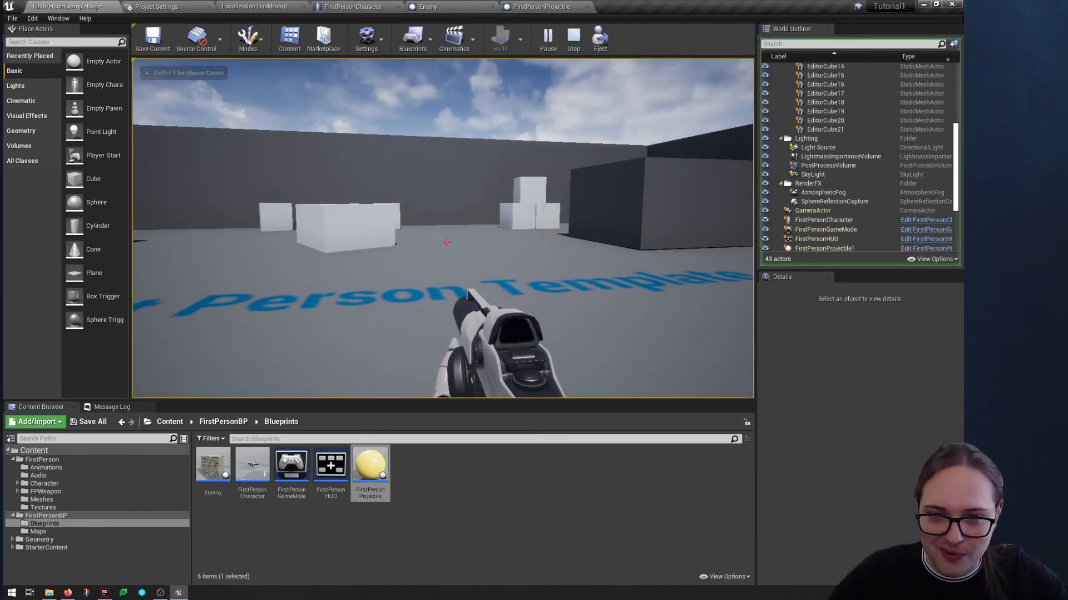
key(Escape)
Move the Enemy cube away from the large white cube, duplicate it, and place the copy beside the original
key(f)
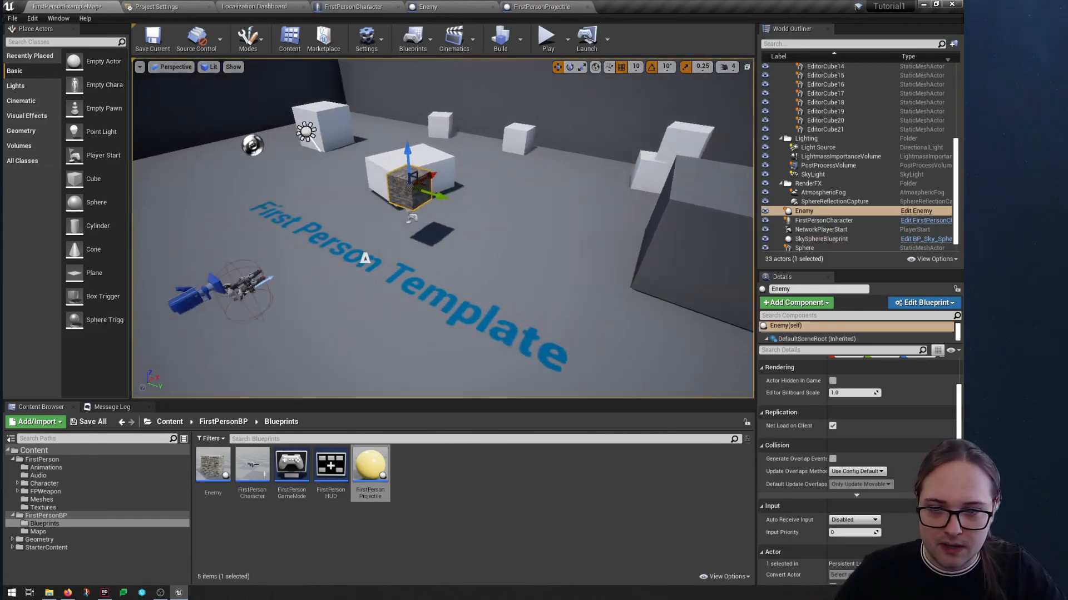
click(169, 43)
mouse_move(376, 170)
right_down()
mouse_move(422, 172)
mouse_move(377, 169)
right_up()
drag(442, 202, 495, 202)
right_click(471, 204)
mouse_move(561, 378)
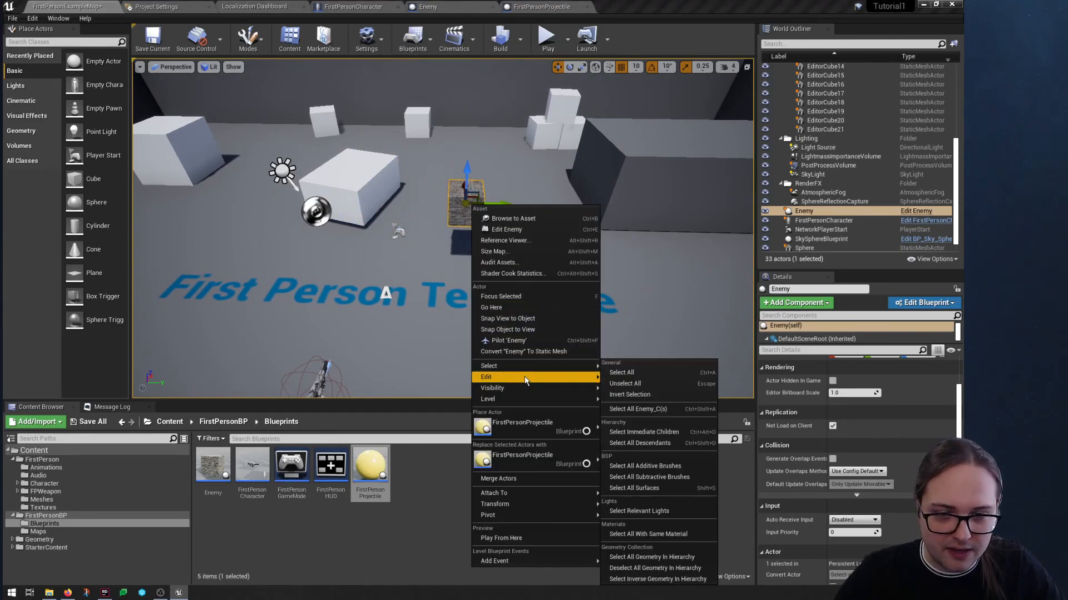
click(647, 422)
drag(498, 203, 442, 202)
Play-test the level by shooting both Enemy cubes, and end the session
click(547, 38)
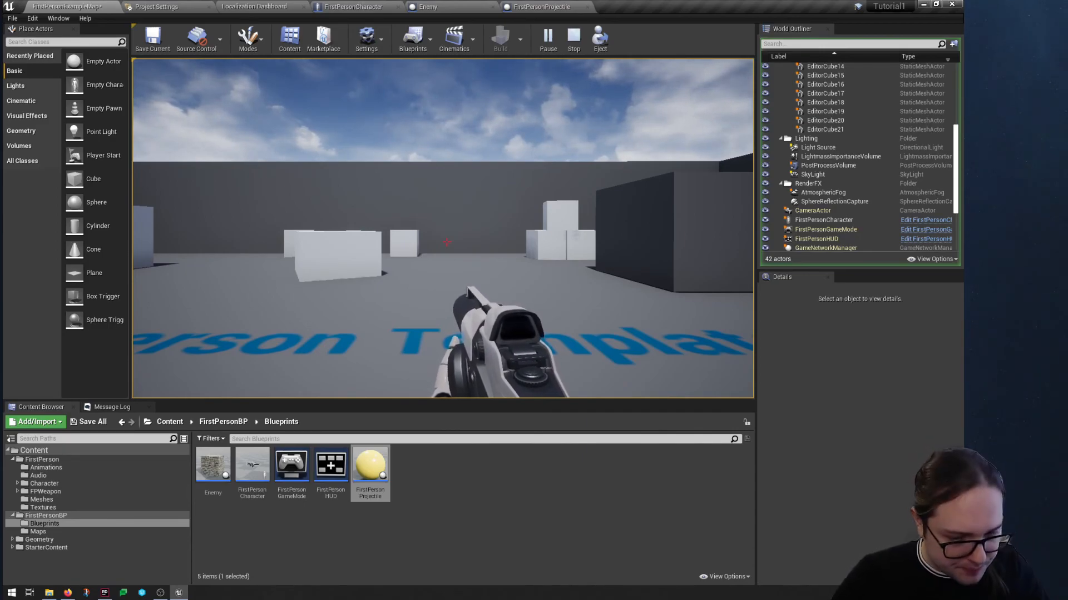
key(Escape)
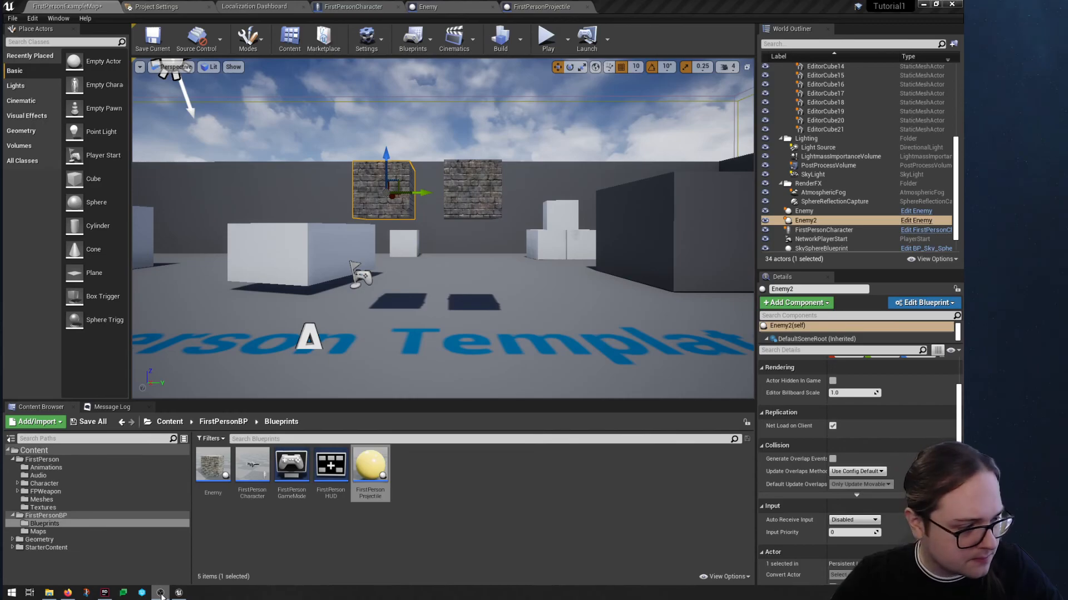
click(340, 305)
right_drag(390, 242, 377, 250)
mouse_move(534, 262)
right_down()
mouse_move(550, 295)
mouse_move(534, 262)
right_up()
key(s)
key(w)
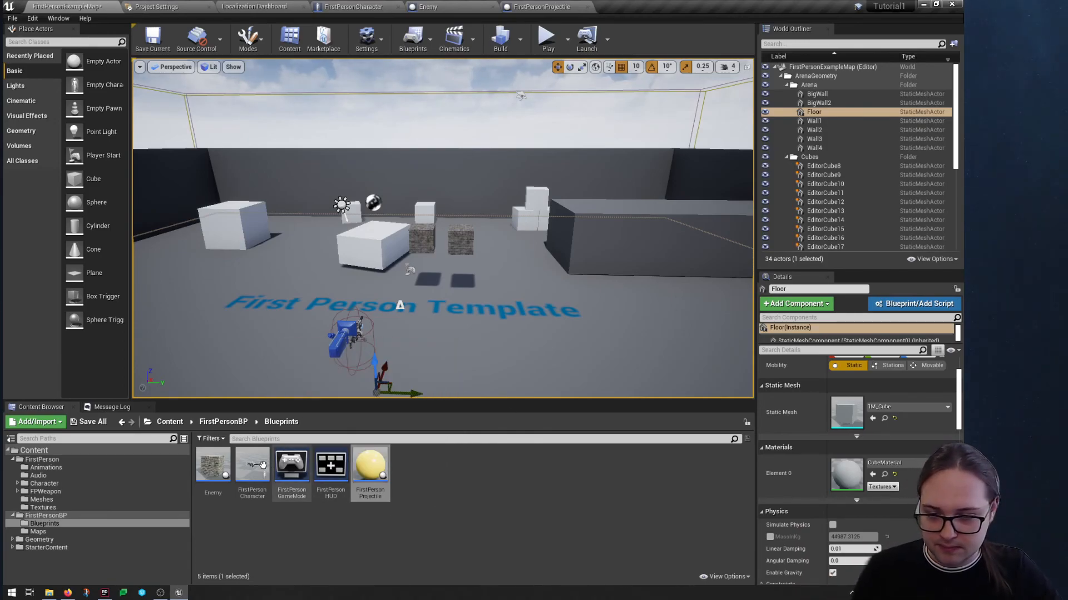
click(526, 501)
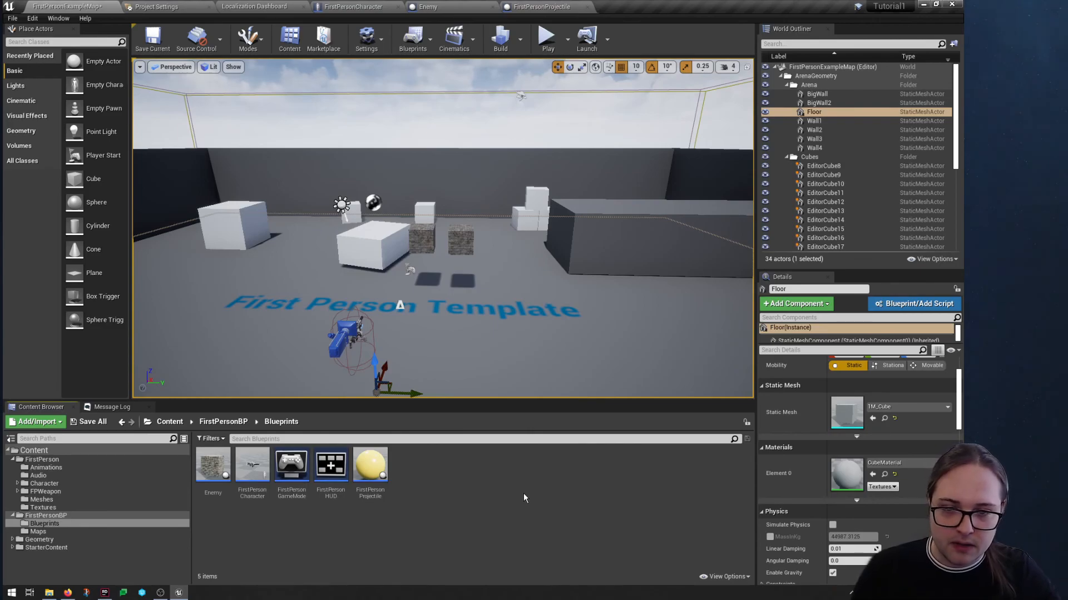
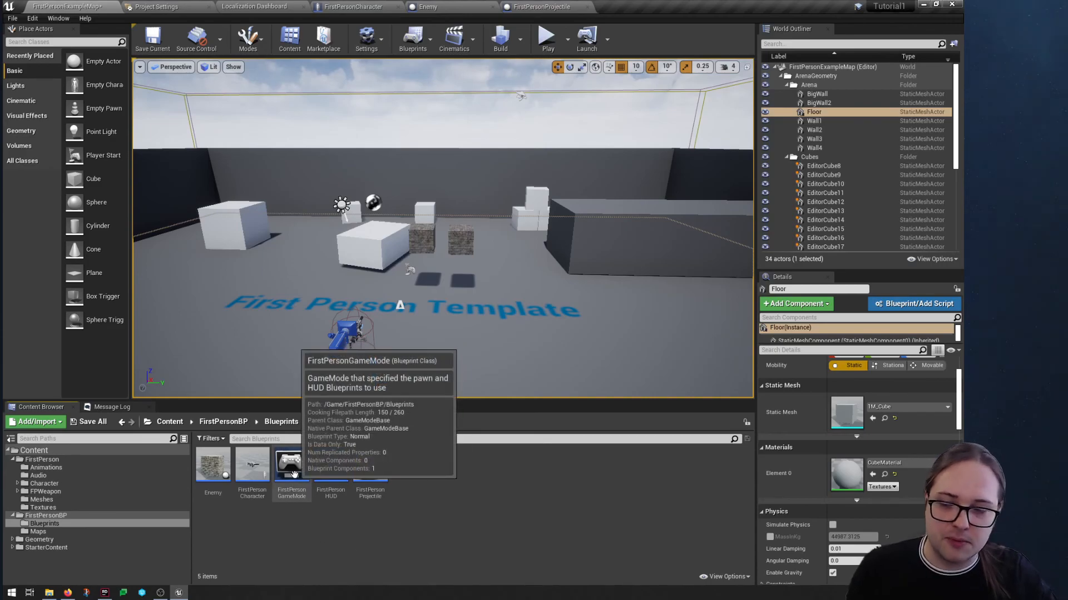
Open the FirstPersonGameMode blueprint in the full blueprint editor and show its empty event graph
double_click(293, 473)
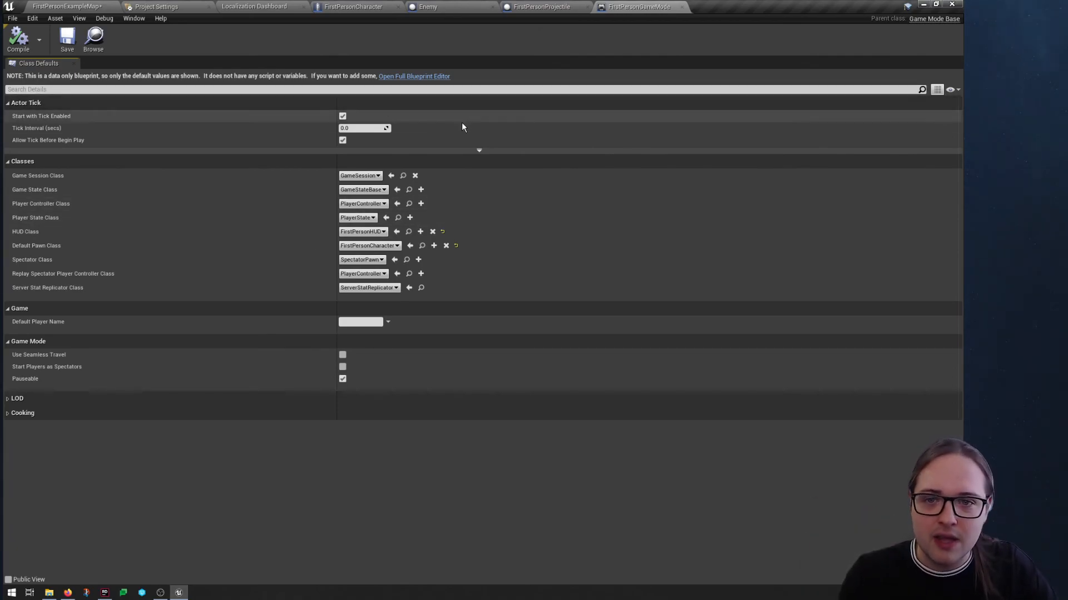
click(419, 77)
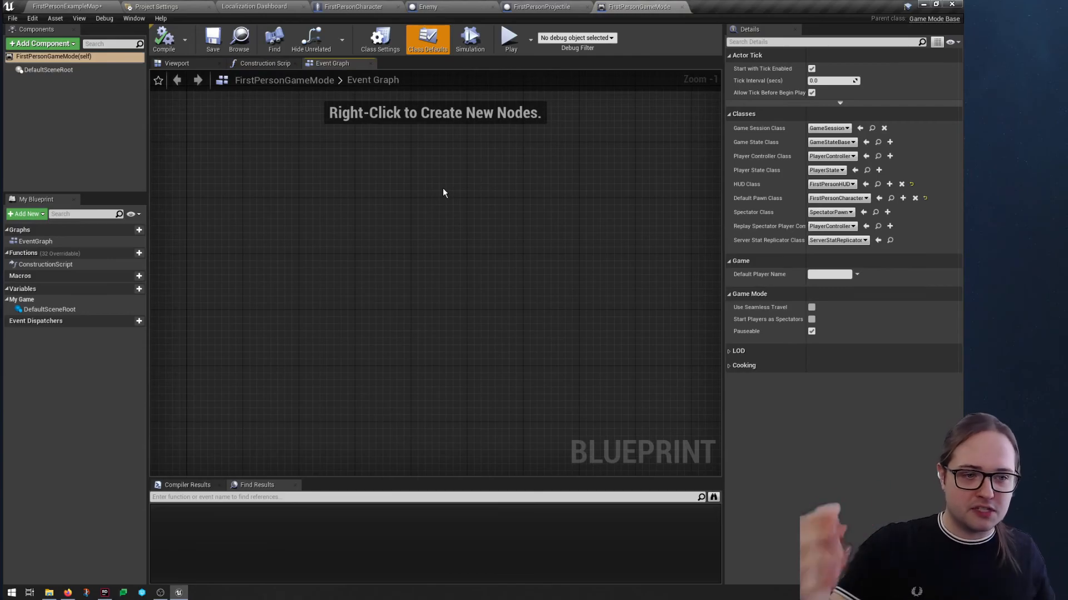
right_drag(443, 193, 418, 210)
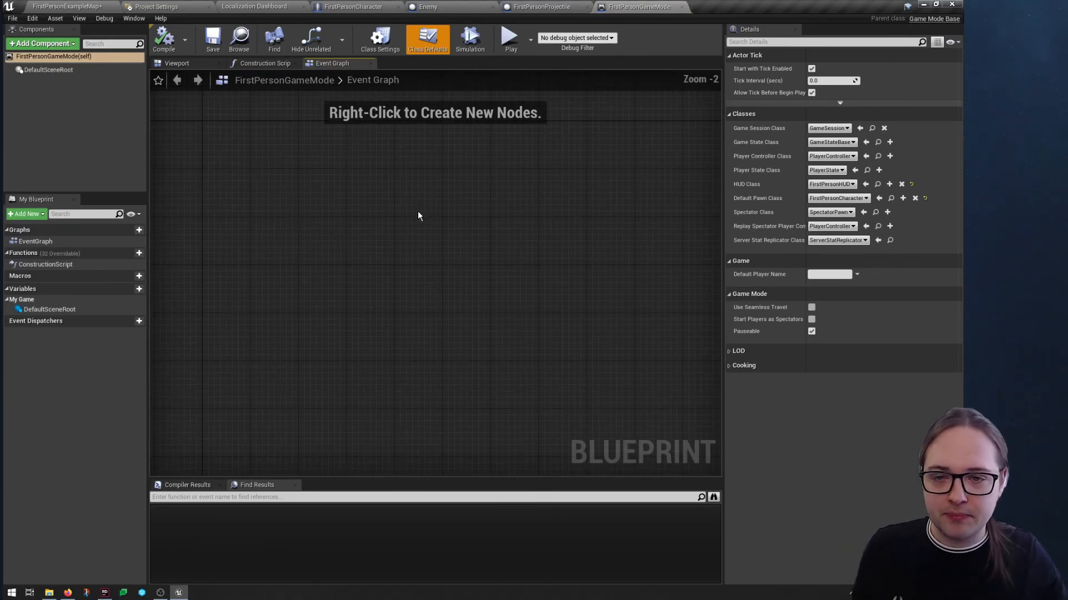
scroll(418, 217, down, 1)
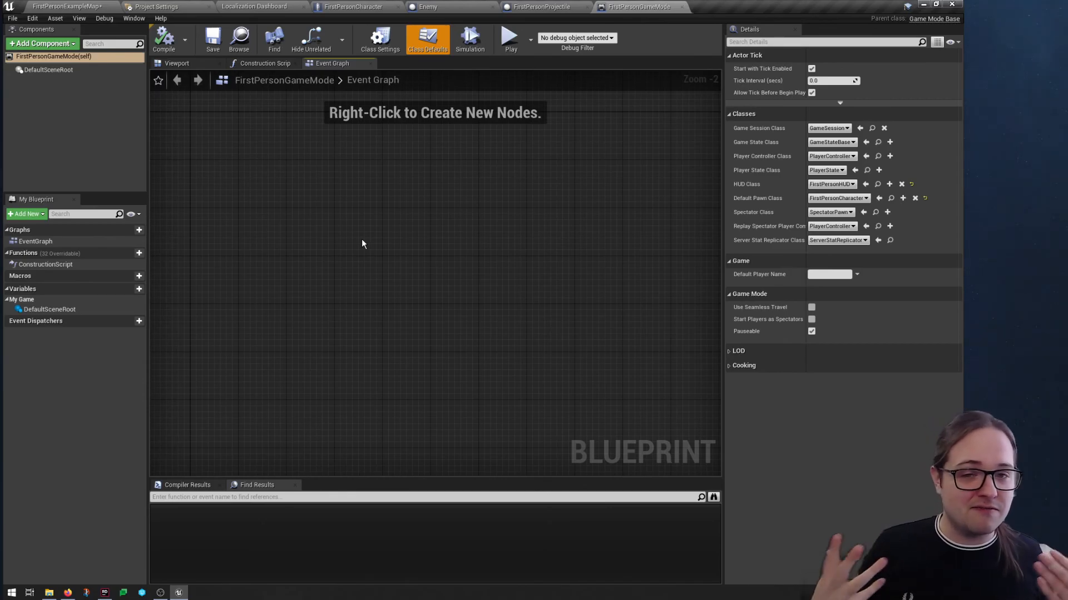
Add an Event BeginPlay node to the FirstPersonGameMode event graph, then compile and save the blueprint
right_click(301, 195)
text(begin plan)
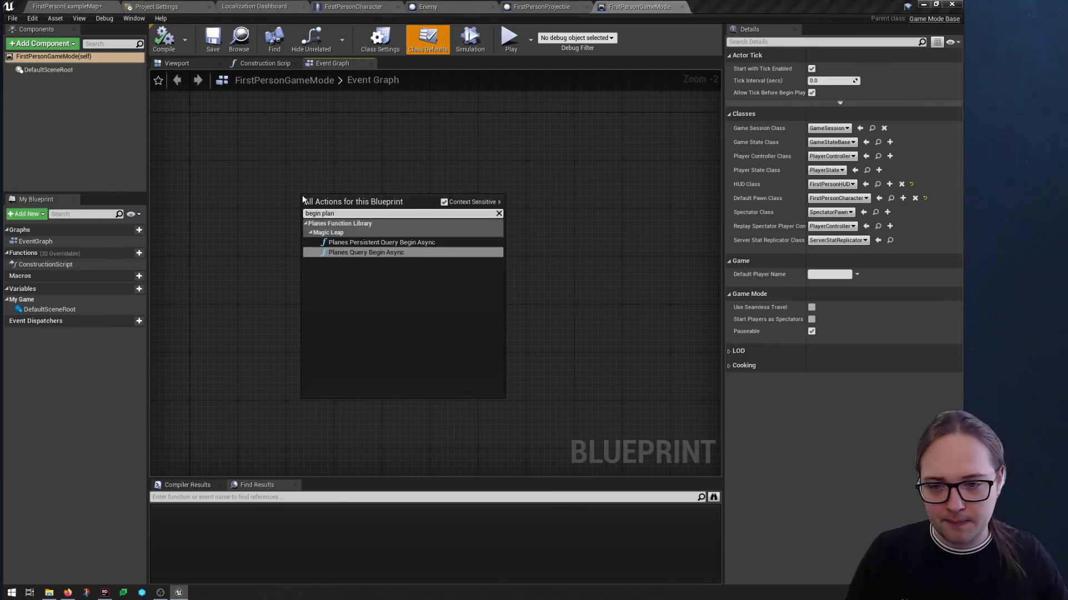
key(BackSpace)
text(y)
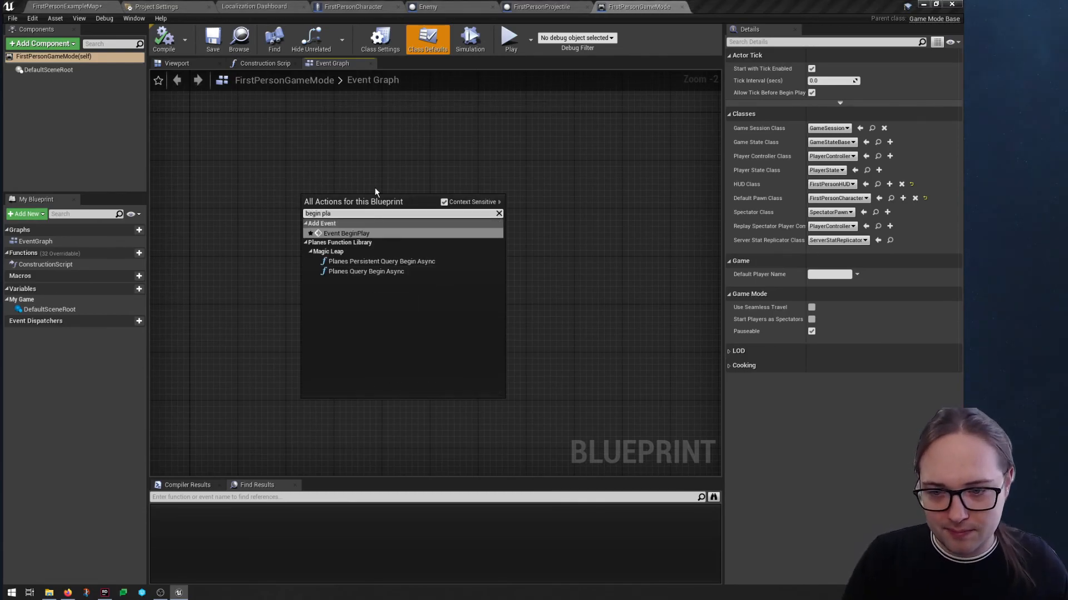
click(370, 240)
click(166, 41)
click(212, 42)
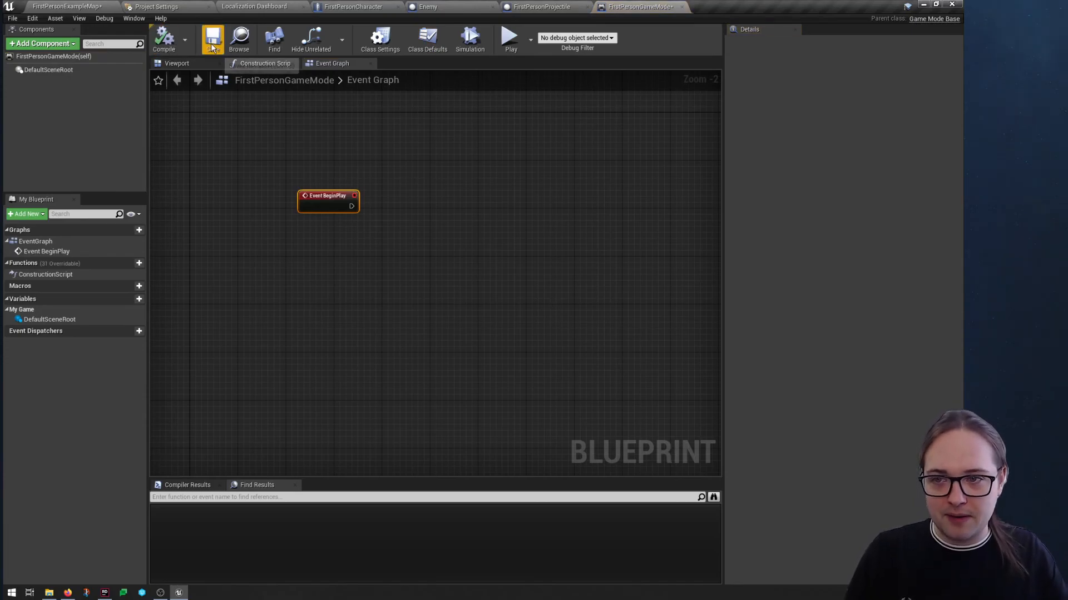
Add a Spawn Actor from Class node executed by Event BeginPlay and align it in line with the event
right_drag(383, 165, 378, 179)
drag(327, 208, 287, 200)
right_drag(351, 194, 357, 193)
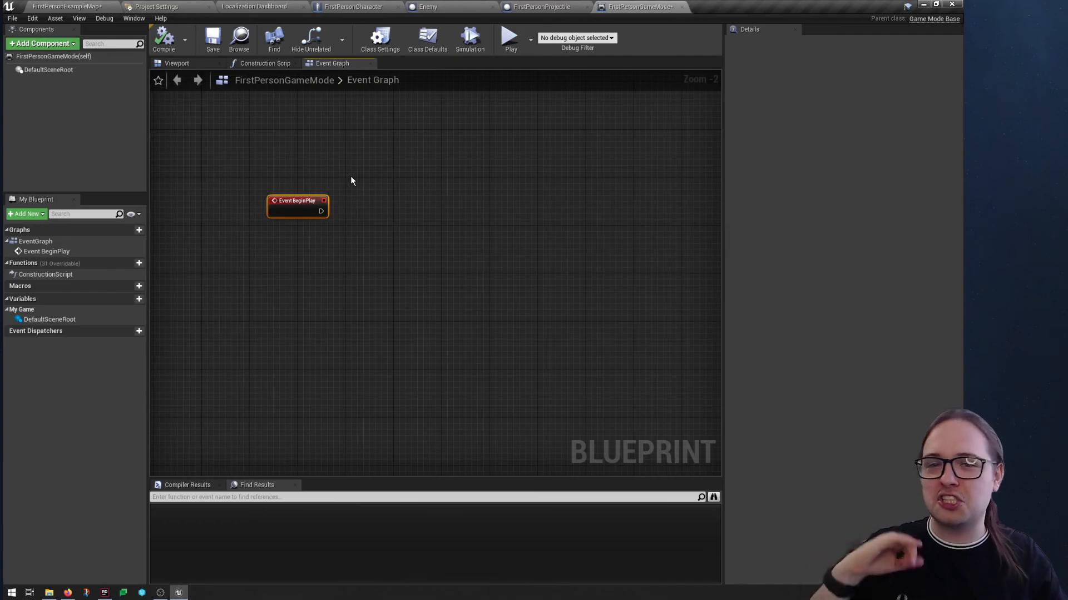
drag(321, 211, 500, 210)
text(s)
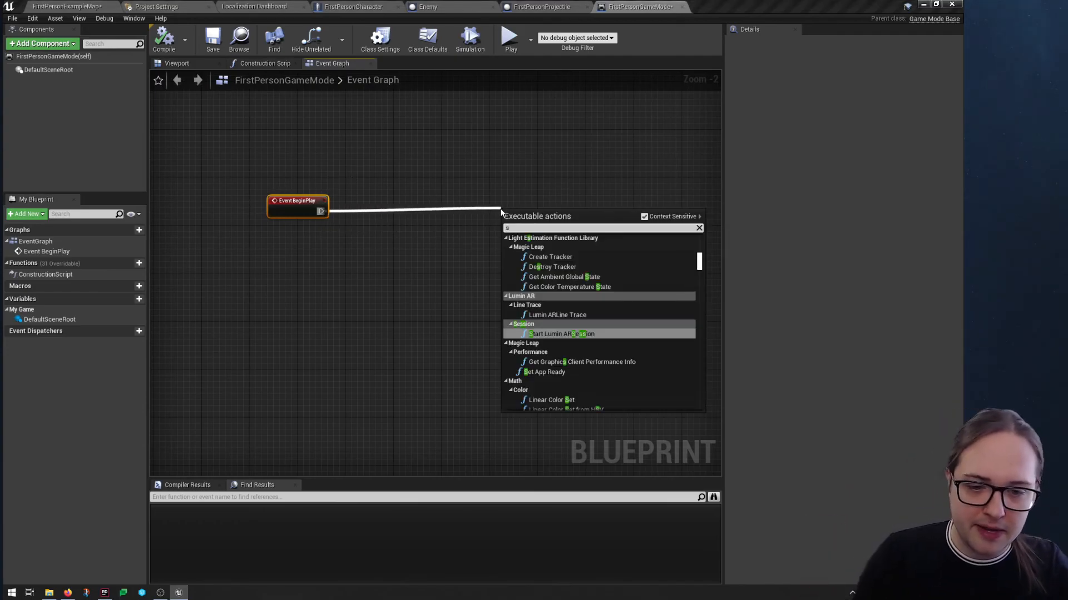
text(pawn a)
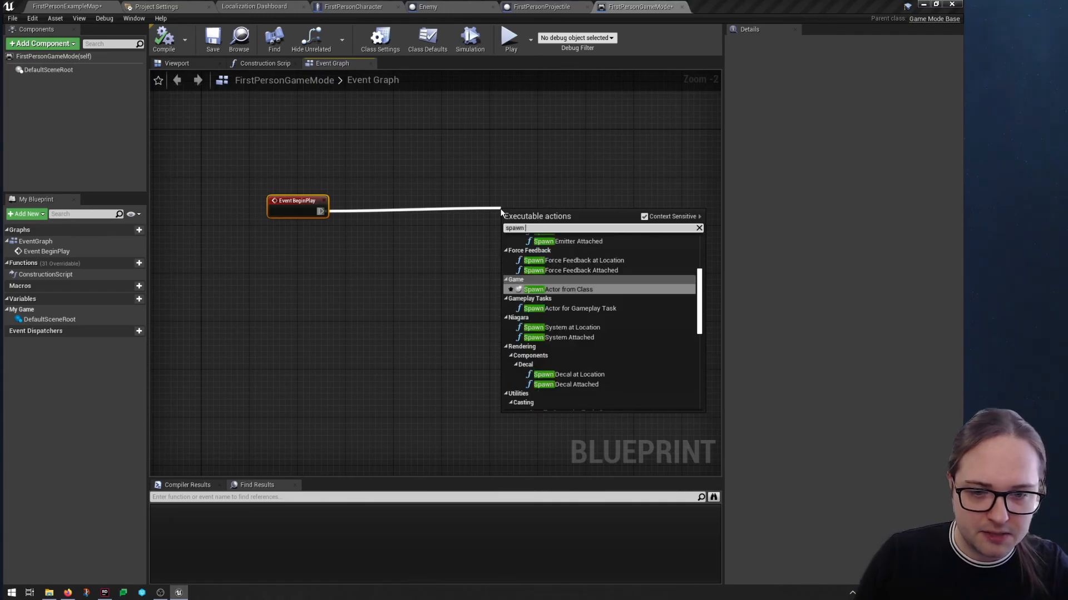
key(Return)
drag(542, 206, 525, 193)
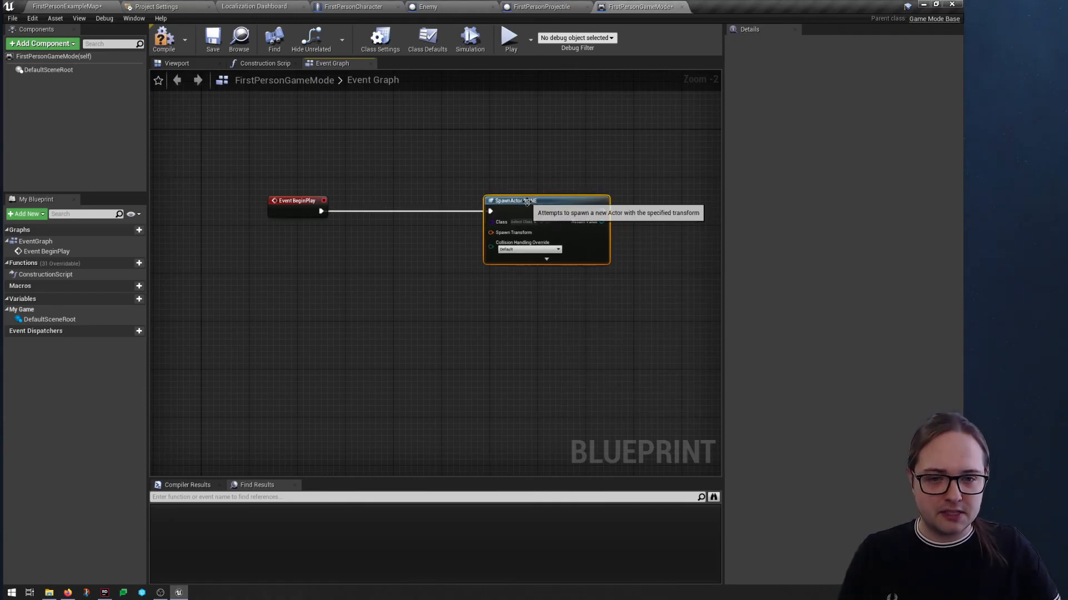
Set the SpawnActor node's class to Enemy and shift the node farther from Event BeginPlay
click(522, 221)
text(enemy)
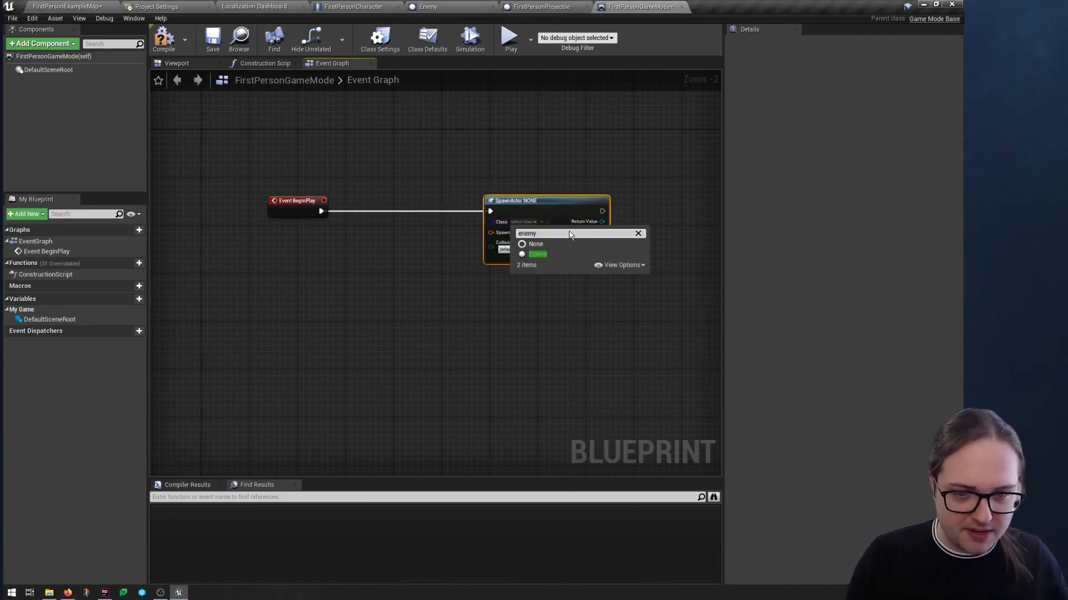
click(539, 254)
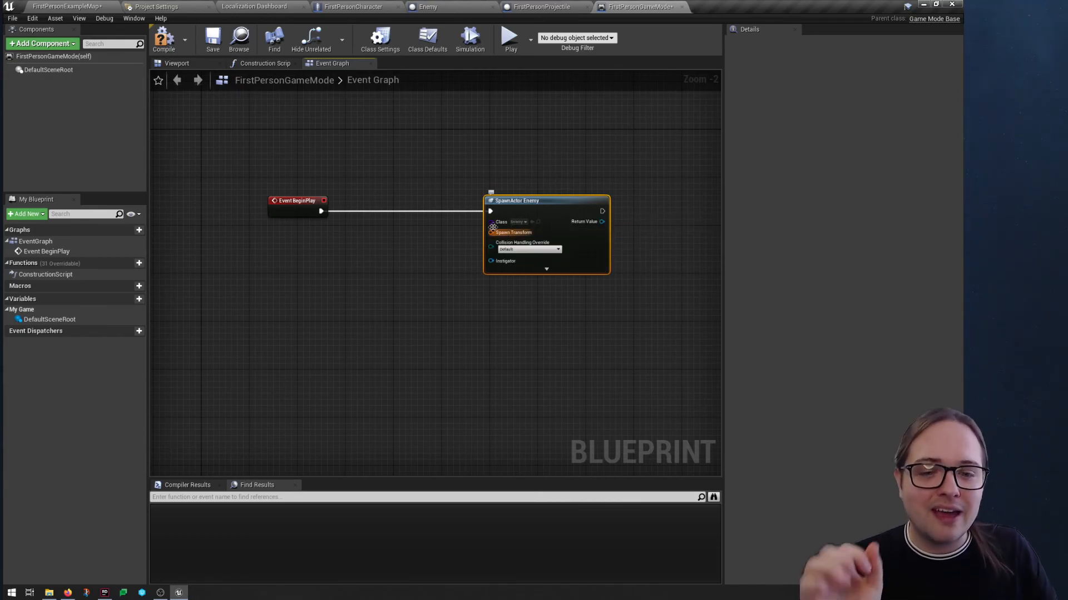
scroll(528, 217, up, 2)
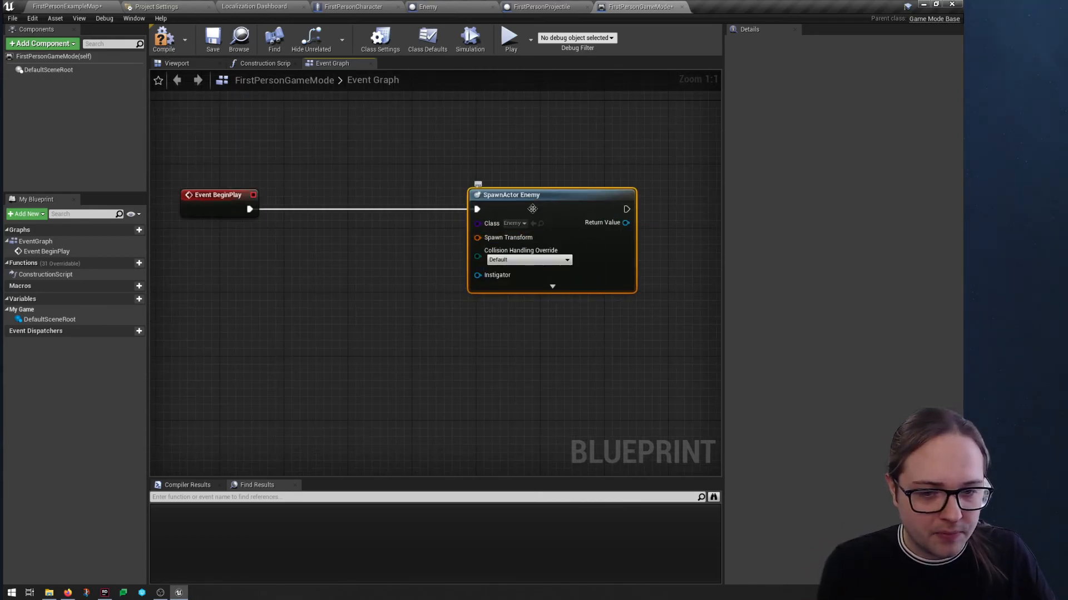
drag(541, 195, 573, 195)
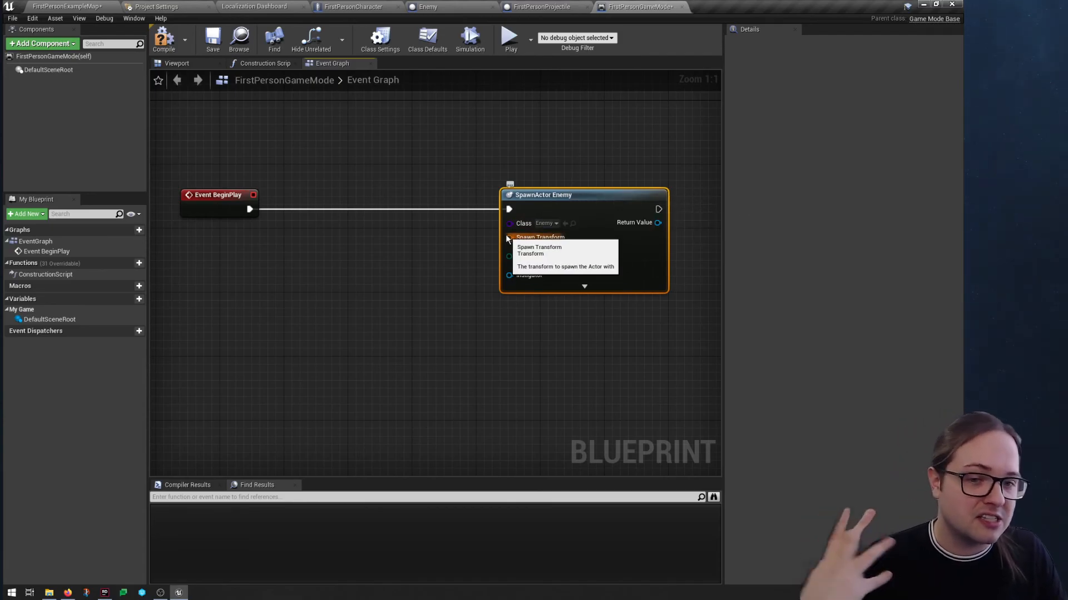
Feed the Spawn Transform input from a new Make Transform node with Location Z 1000, then compile and save the blueprint
drag(509, 237, 432, 260)
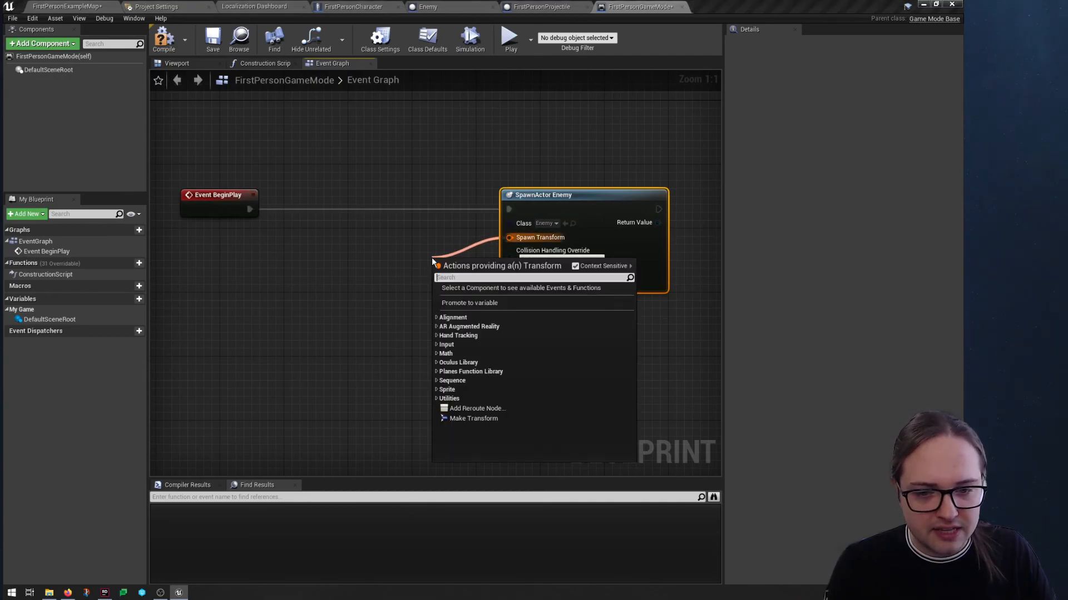
click(467, 418)
drag(489, 266, 384, 234)
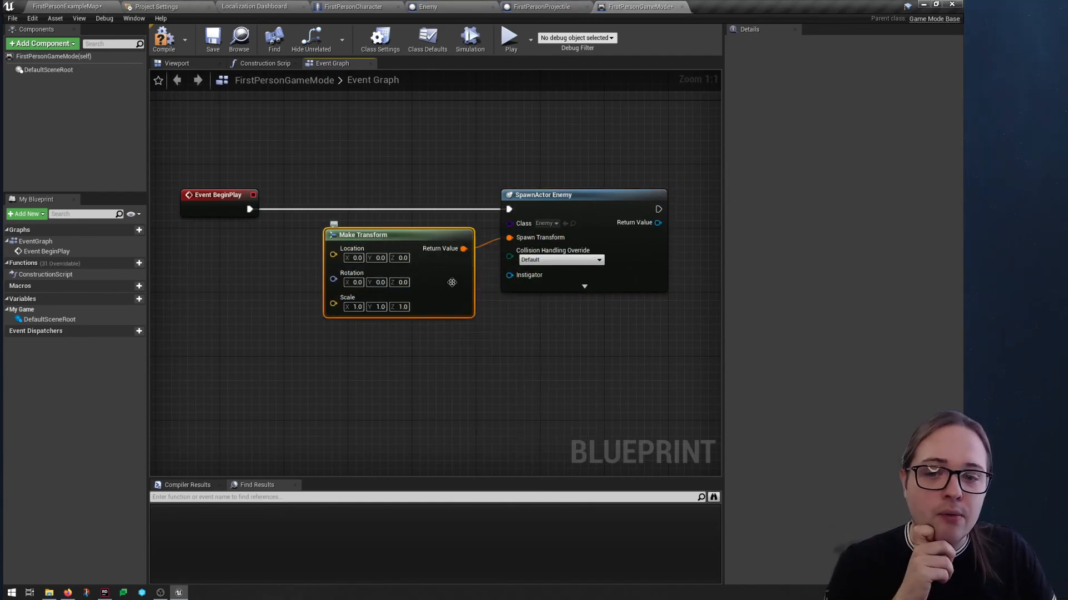
right_drag(295, 292, 348, 277)
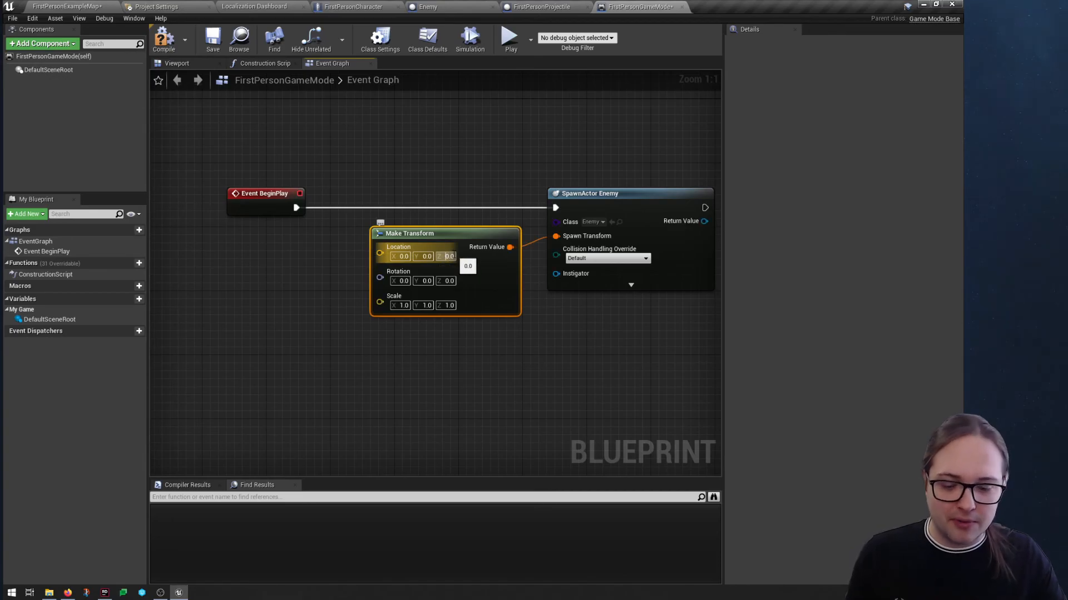
text(100)
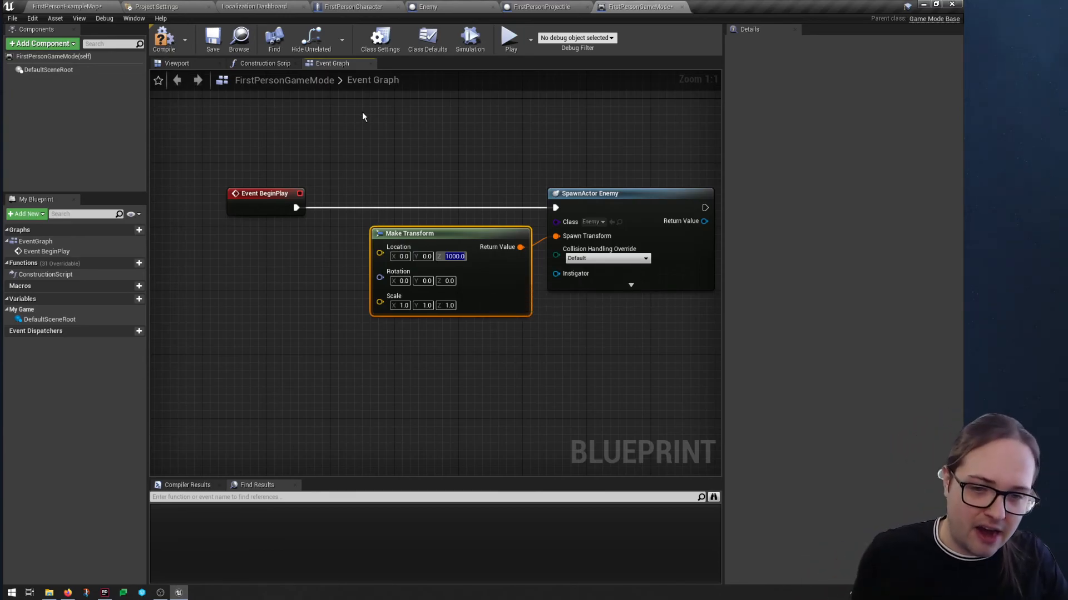
click(160, 33)
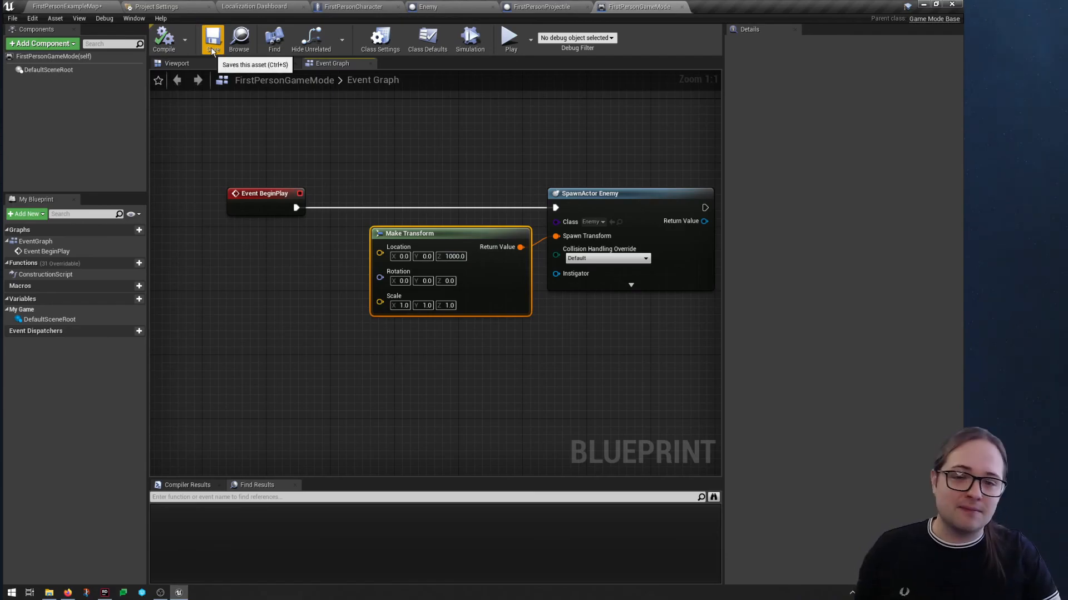
Play-test FirstPersonExampleMap to check that an enemy spawns at the start, then end the session
click(71, 5)
click(546, 37)
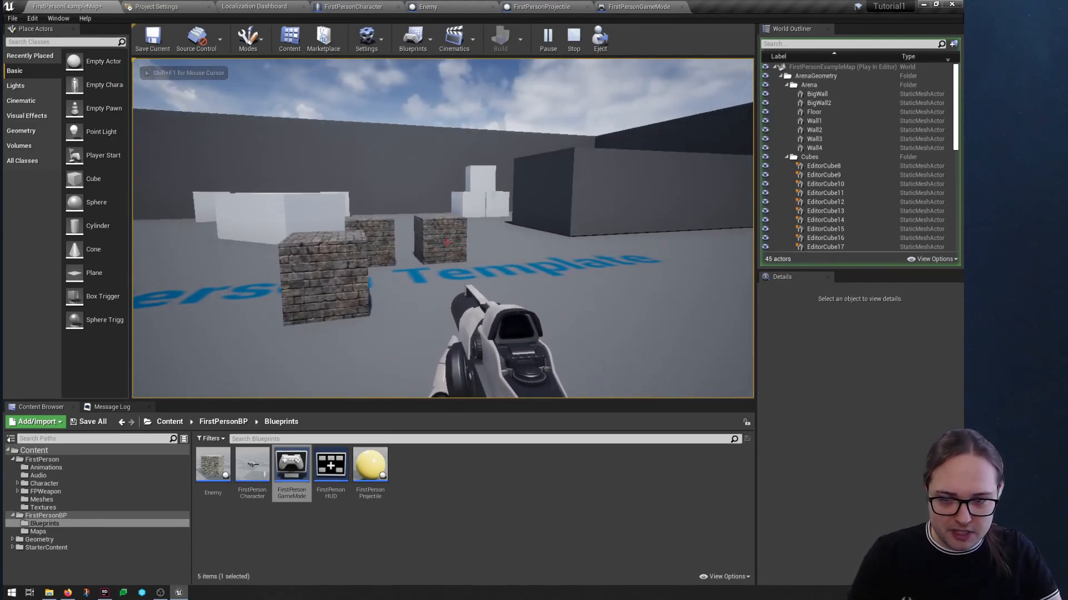
key(s)
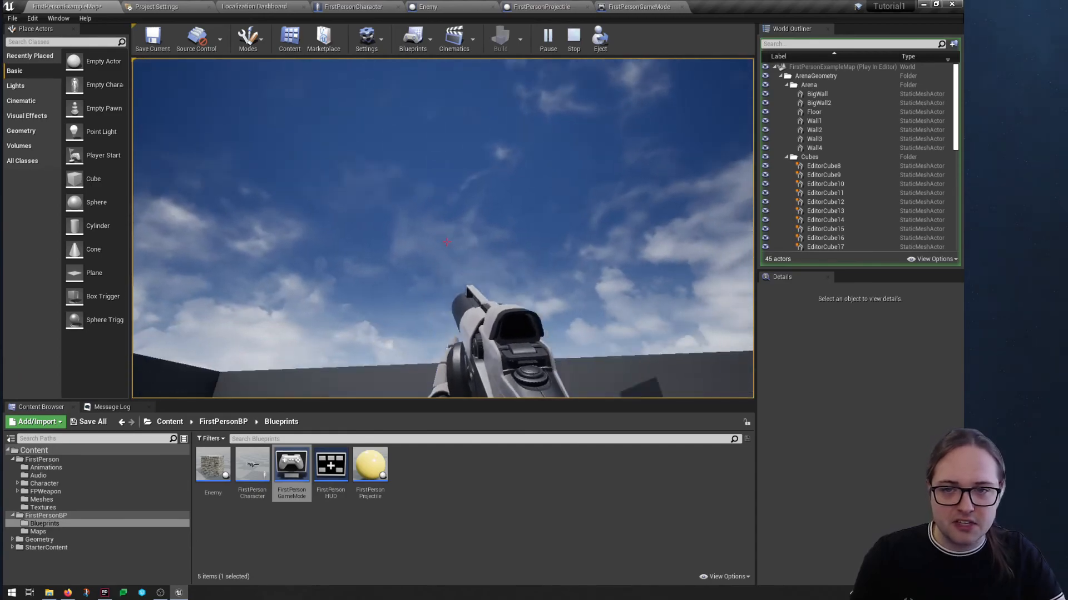
key(w)
key(Escape)
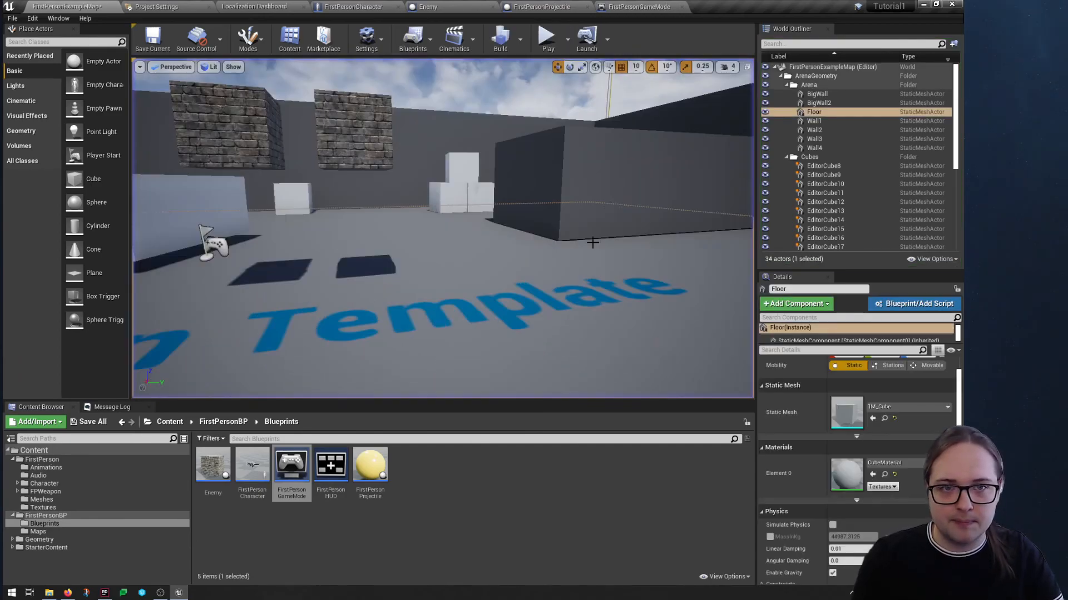
In the FirstPersonGameMode graph, move the Make Transform and SpawnActor Enemy nodes away from Event BeginPlay to make room between them
click(637, 7)
mouse_move(483, 236)
right_down()
mouse_move(494, 236)
mouse_move(483, 232)
right_up()
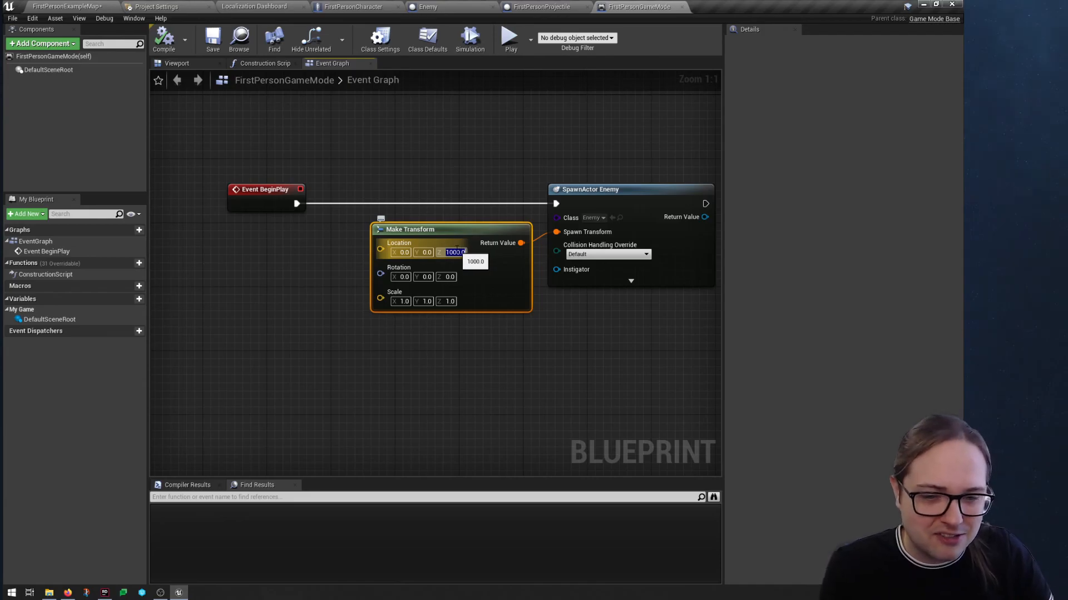
click(457, 251)
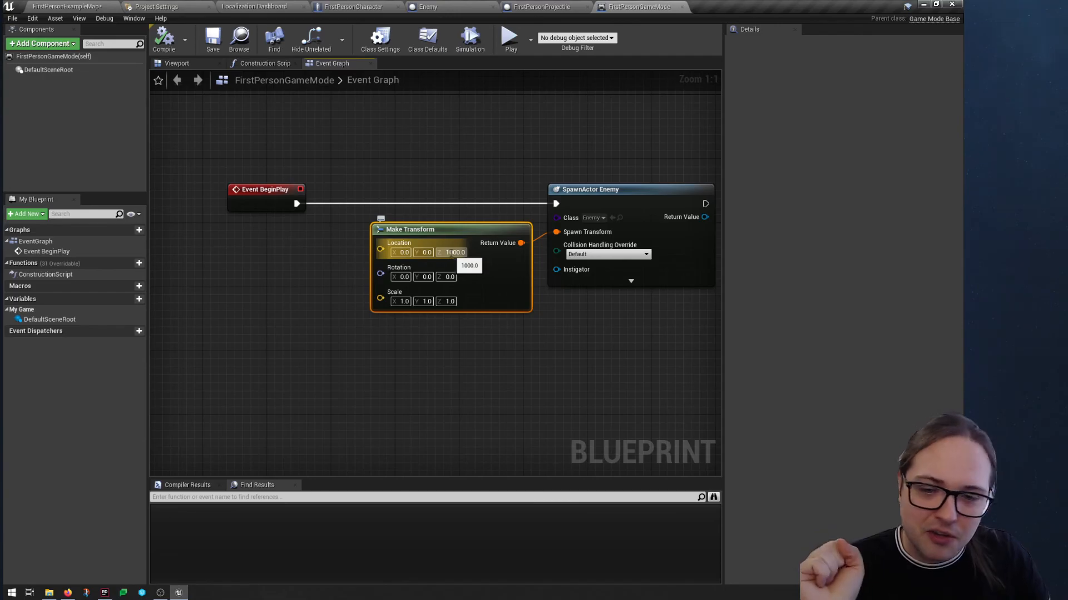
right_drag(569, 303, 519, 298)
right_drag(307, 272, 282, 296)
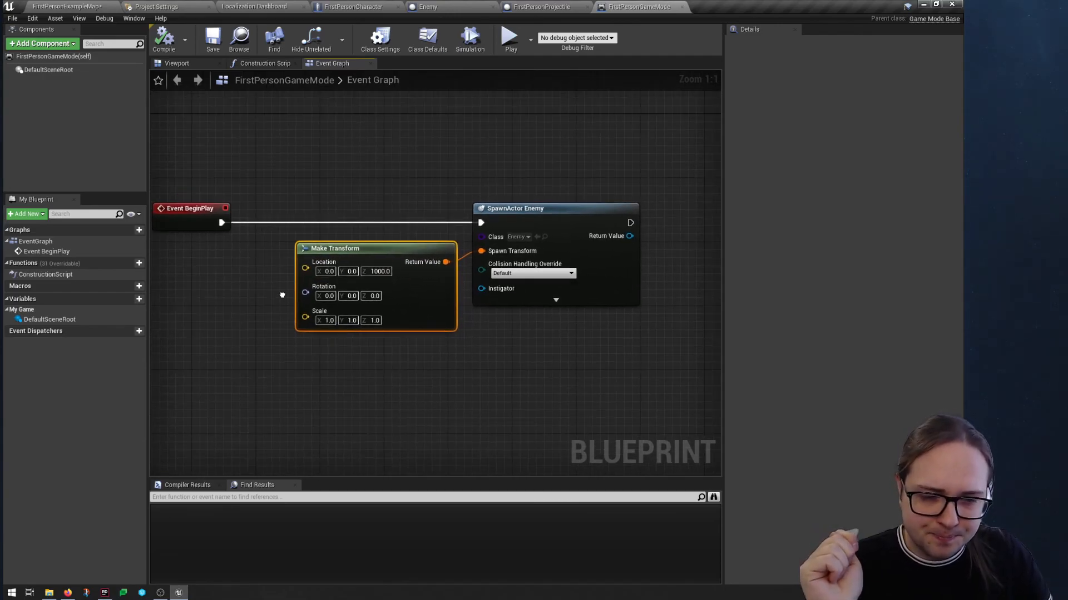
scroll(281, 292, down, 1)
drag(405, 364, 542, 242)
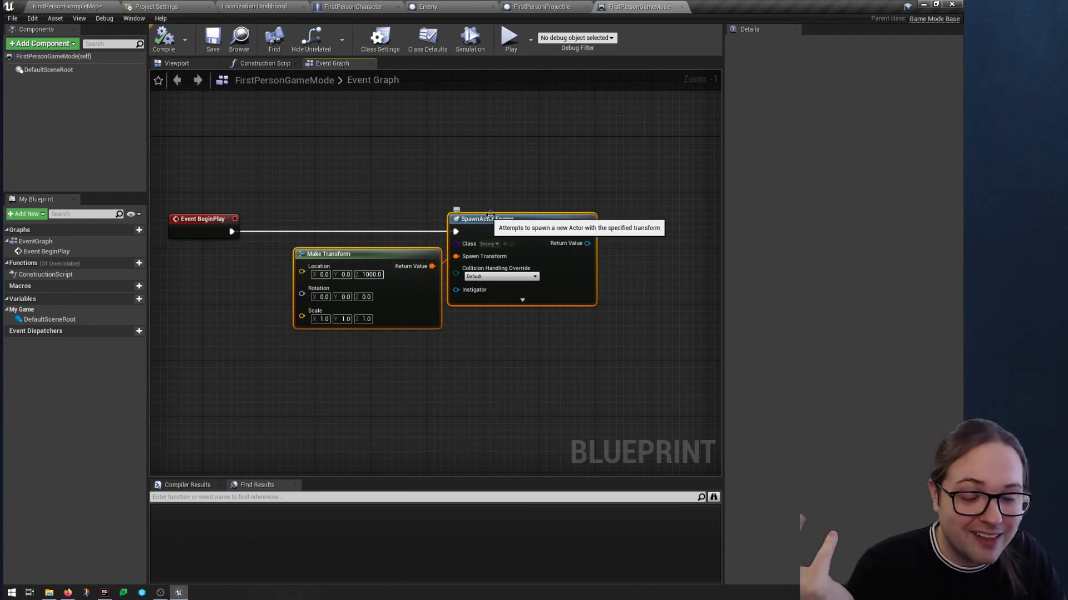
drag(522, 227, 648, 234)
click(453, 231)
right_drag(247, 219, 318, 232)
drag(250, 227, 193, 185)
right_drag(325, 182, 342, 190)
Insert a Set Timer by Event node after Event BeginPlay and set its Time to 1.0
drag(262, 211, 419, 196)
text(timer)
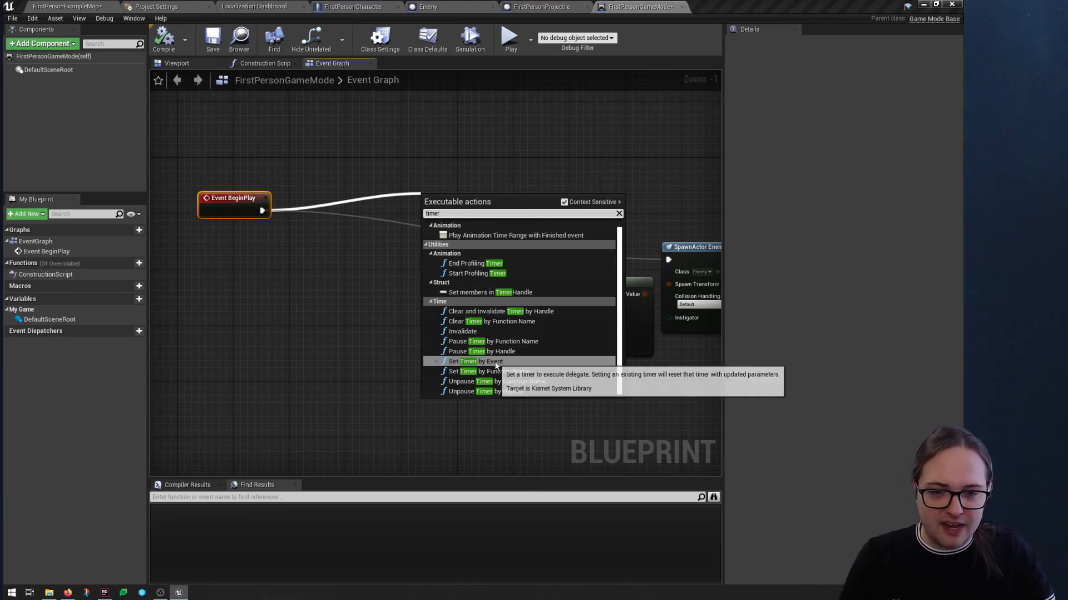
click(475, 362)
drag(468, 202, 476, 167)
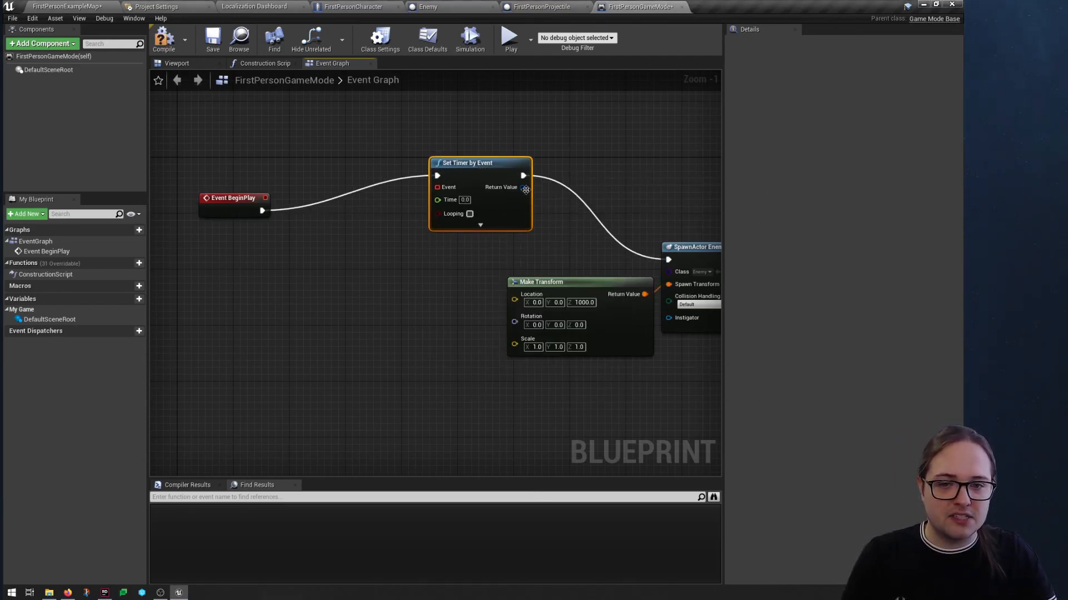
click(464, 200)
text(1)
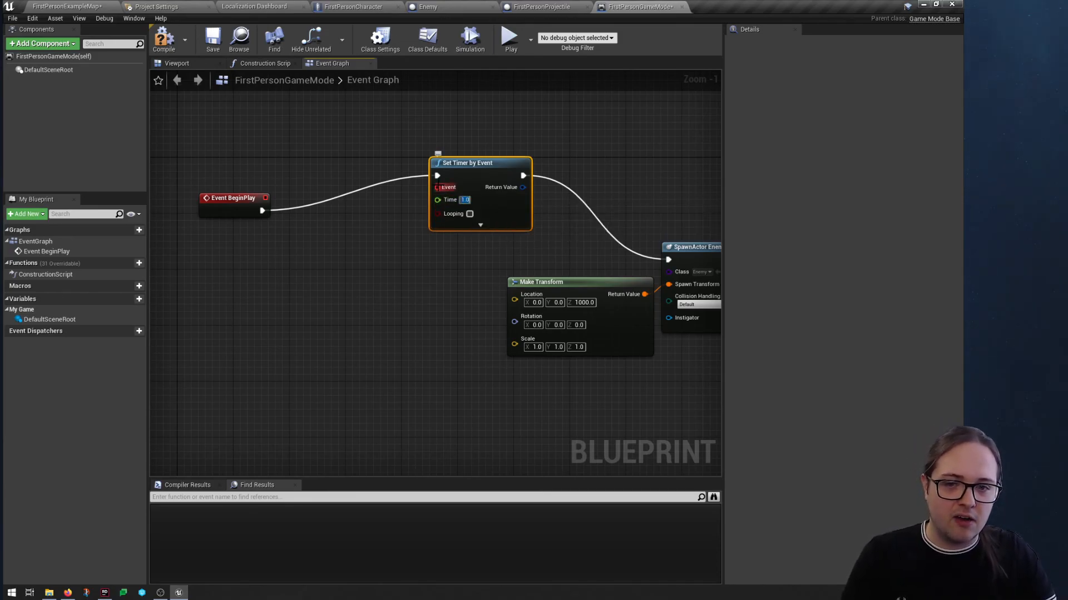
Bind a new custom event named NewEnemy to the timer's Event input
drag(437, 188, 418, 199)
drag(337, 267, 292, 296)
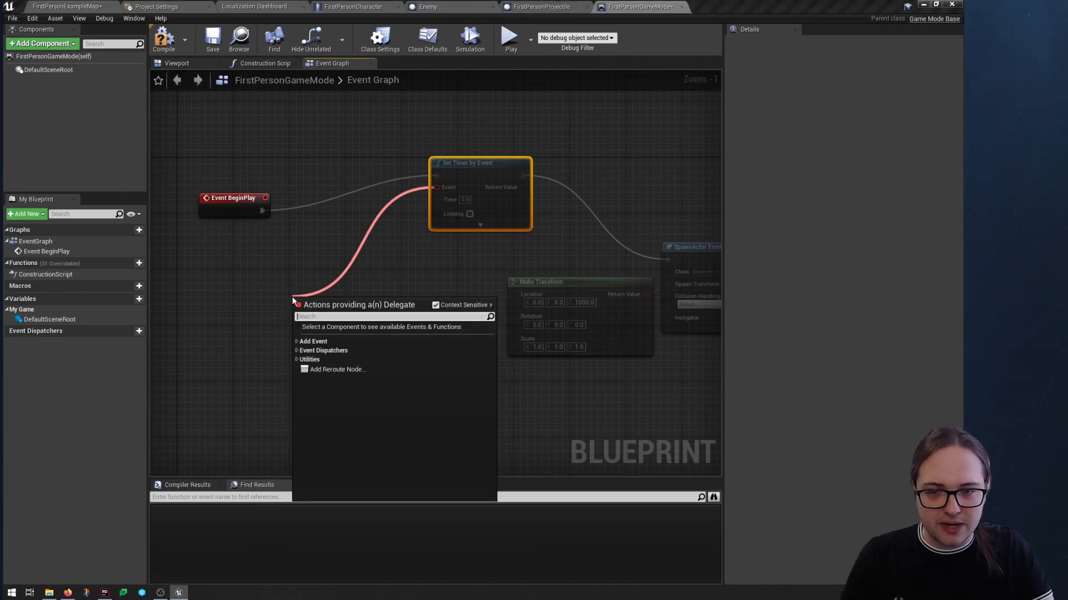
text(custom)
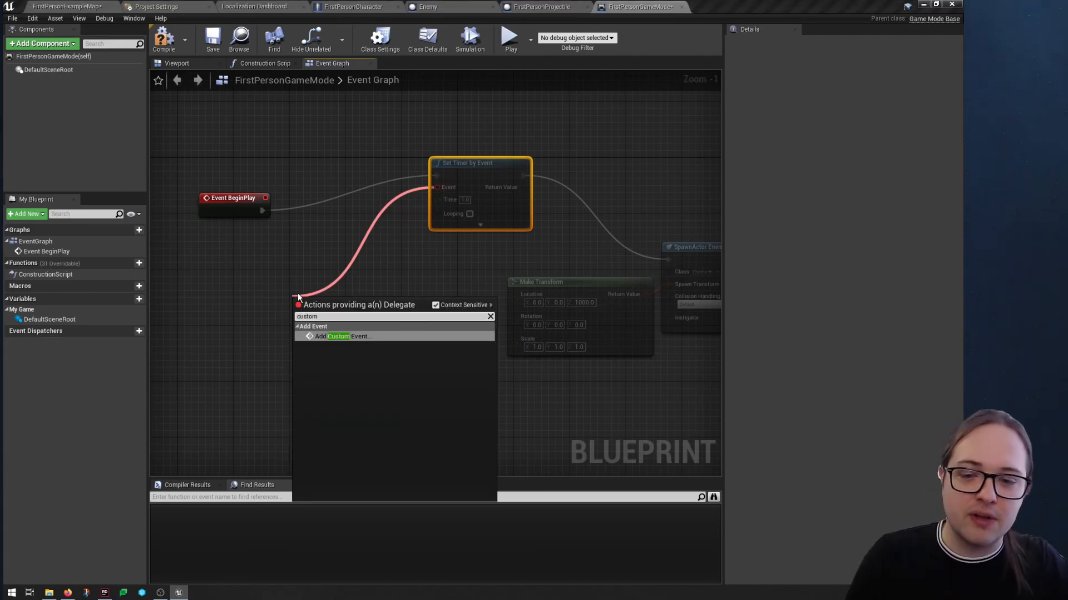
key(Return)
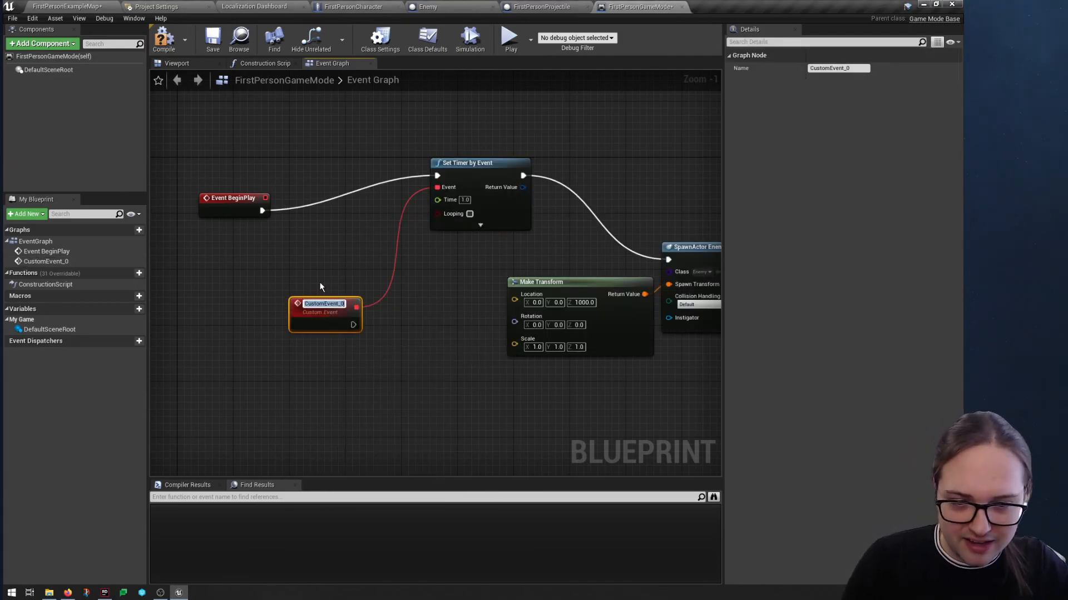
text(NewEnemy)
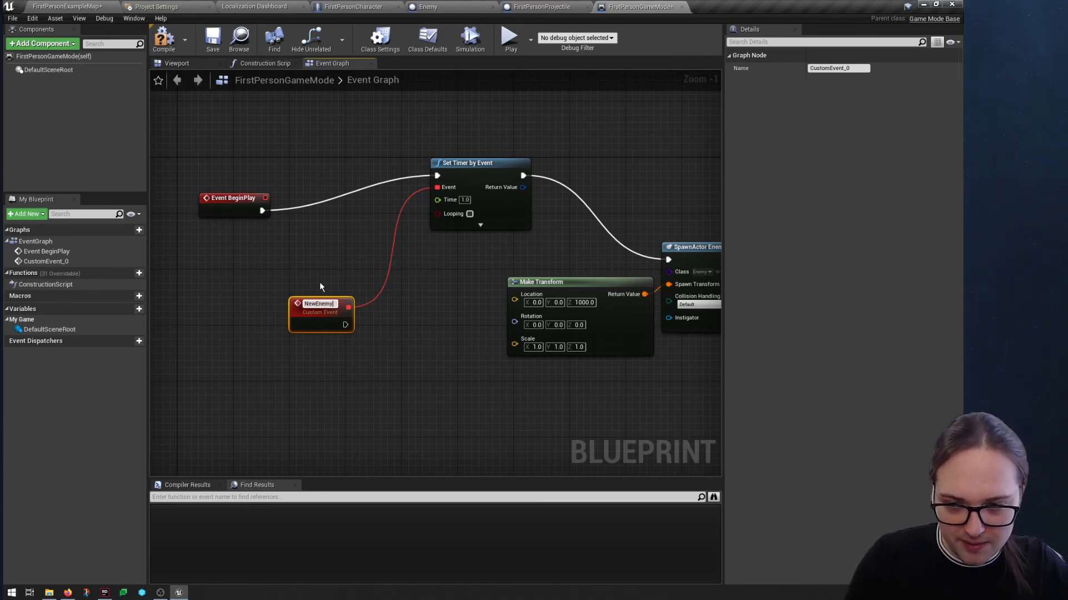
key(Return)
right_drag(479, 384, 412, 388)
Trigger SpawnActor Enemy from NewEnemy instead of the timer, align the timer node with Event BeginPlay, and compile
drag(280, 327, 604, 265)
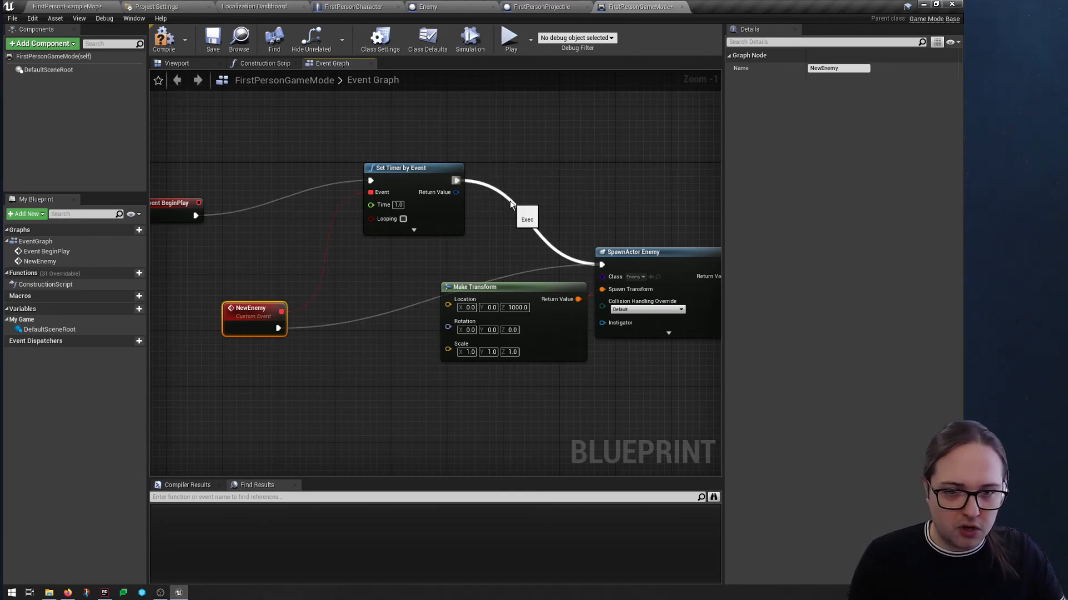
alt+click(511, 205)
drag(408, 169, 366, 204)
click(165, 44)
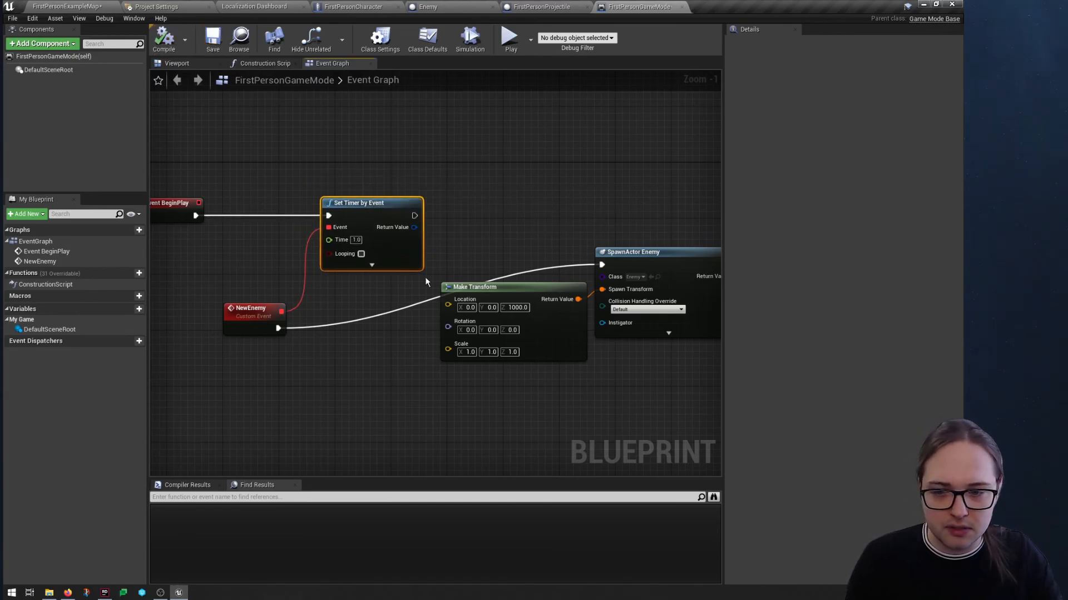
Line up the Make Transform and SpawnActor Enemy nodes with NewEnemy, enable Looping on the timer, and save the blueprint
drag(484, 290, 414, 360)
drag(650, 253, 601, 316)
right_drag(384, 291, 502, 294)
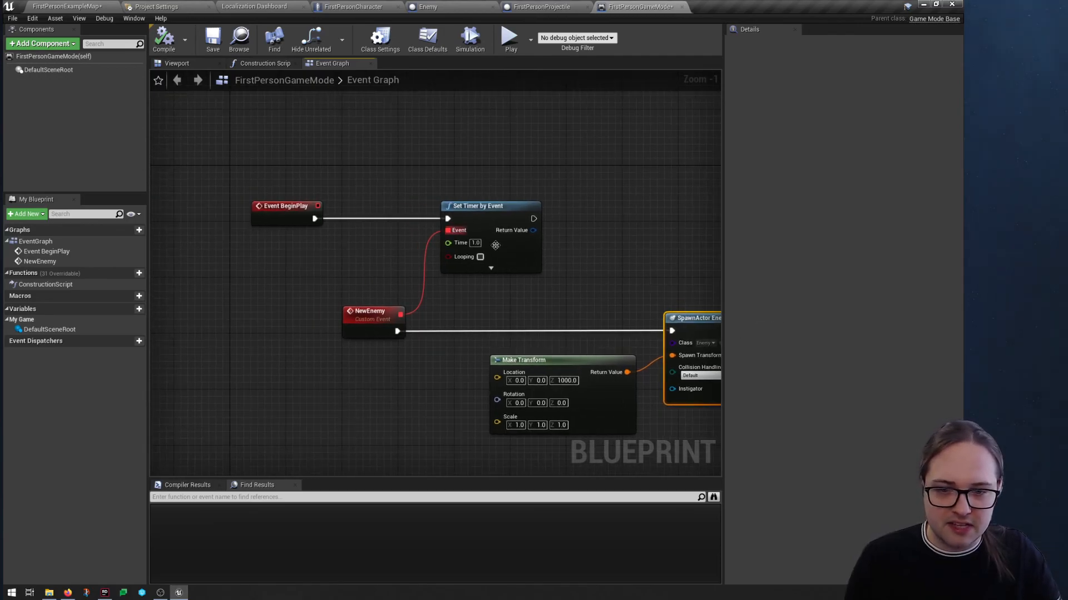
right_drag(629, 220, 531, 156)
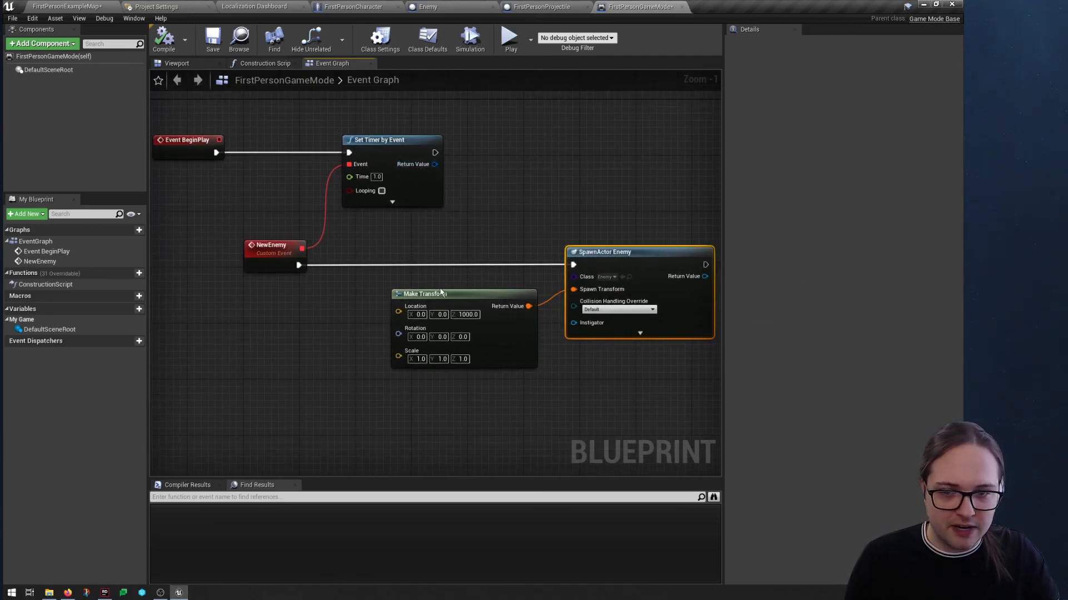
click(382, 191)
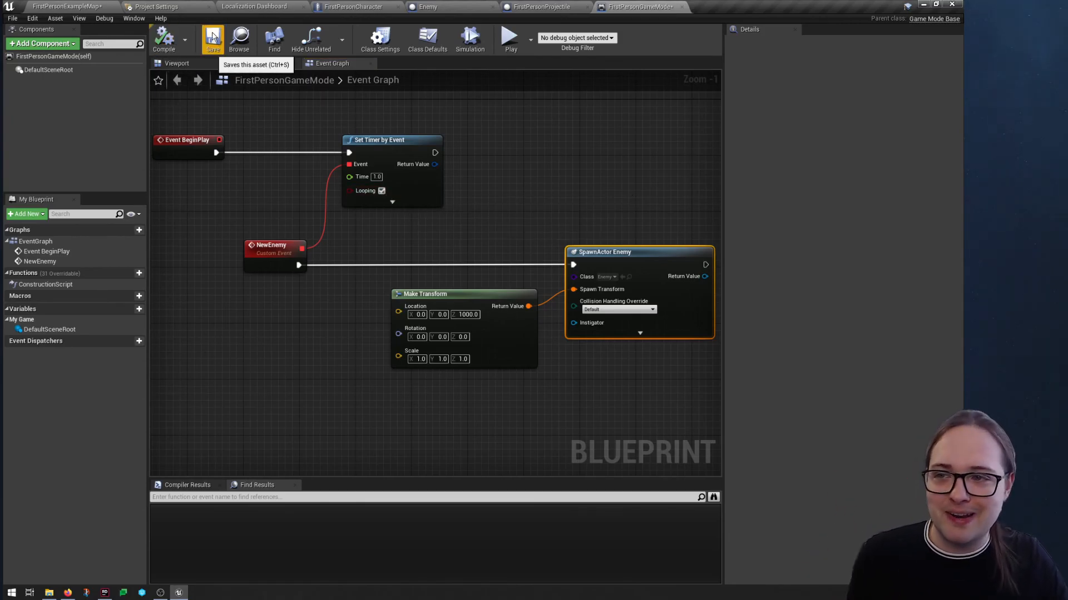
click(238, 39)
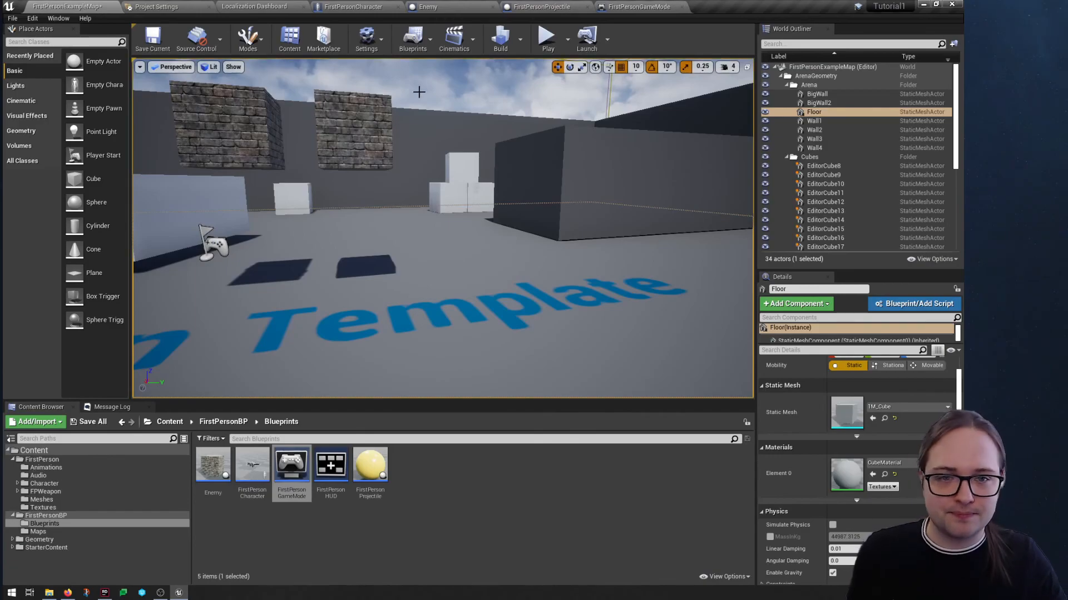
Play-test the level, watching the repeated enemy spawning and shooting at the spawned enemies, then end the session
click(556, 49)
click(446, 242)
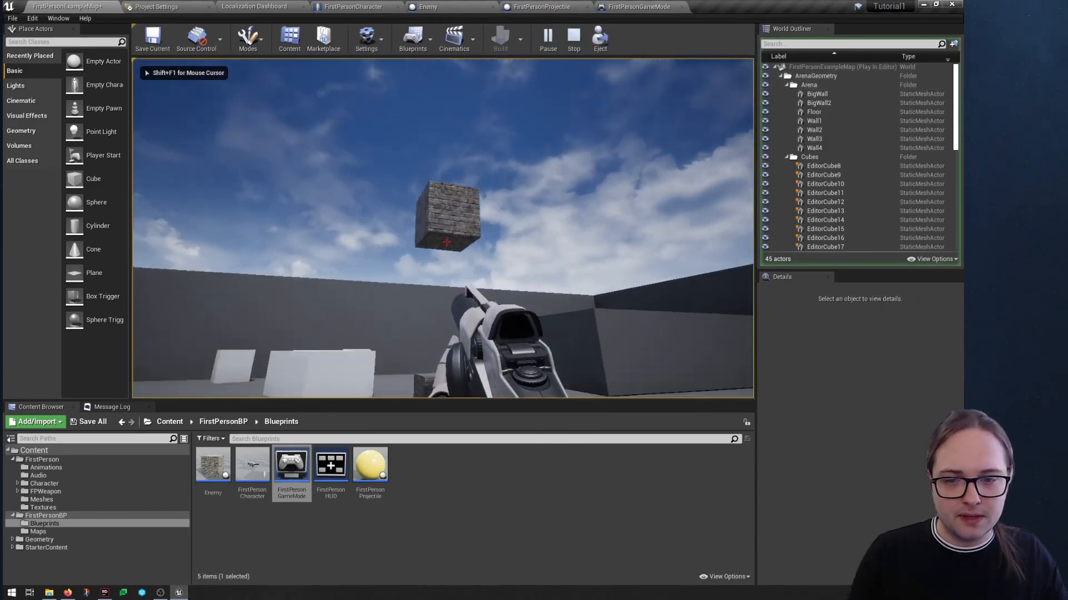
key(d)
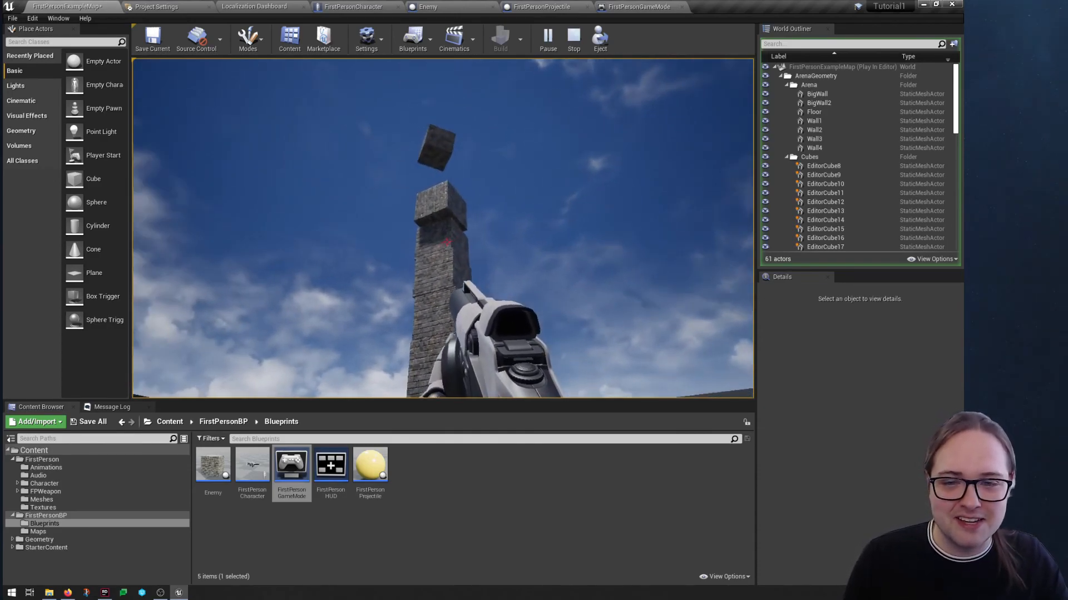
click(446, 242)
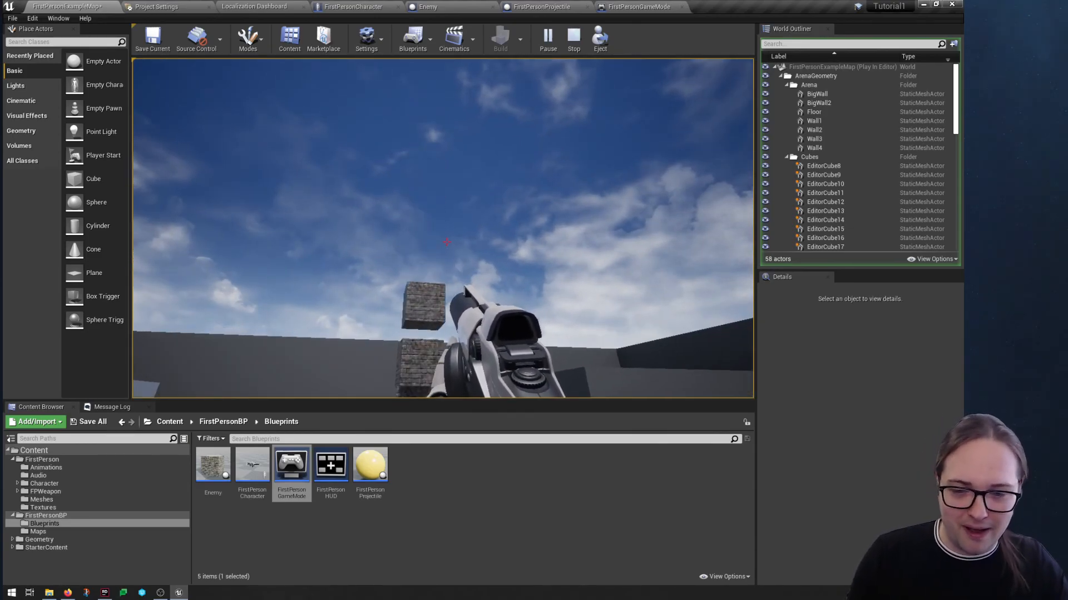
click(447, 242)
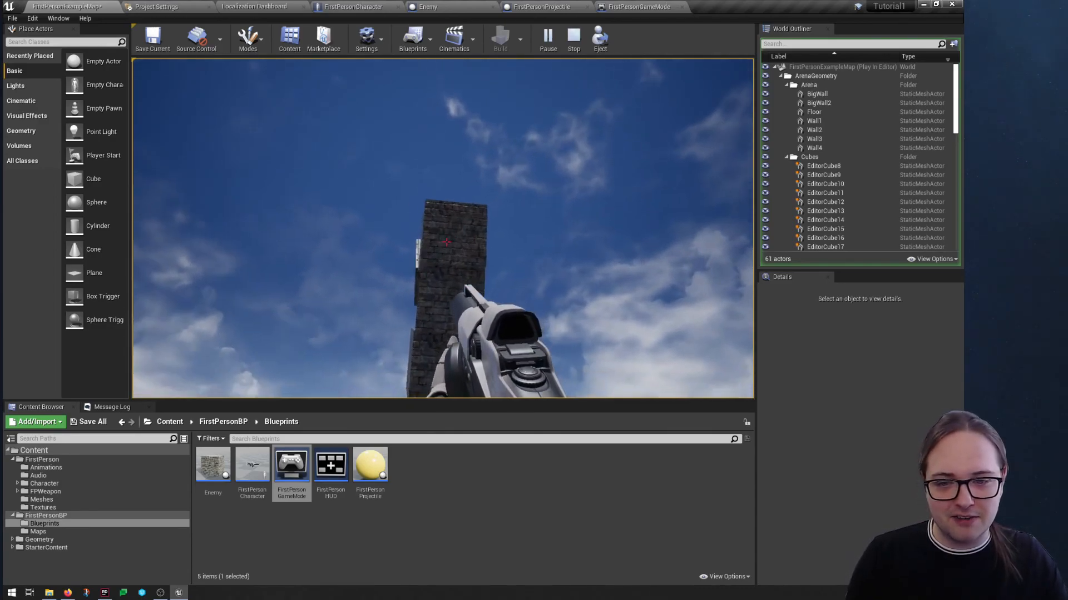
click(446, 242)
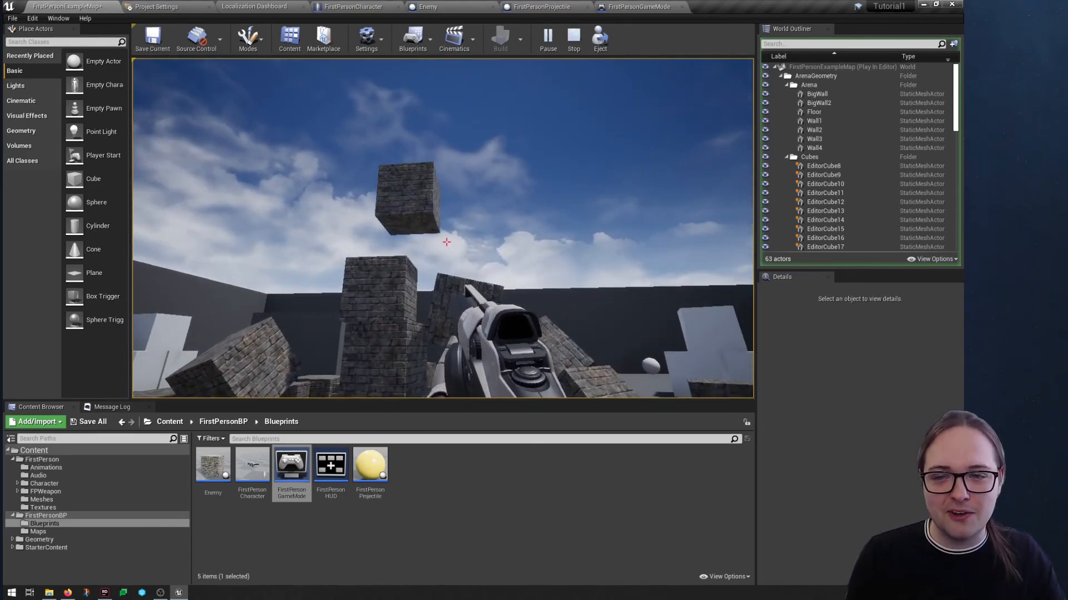
key(Escape)
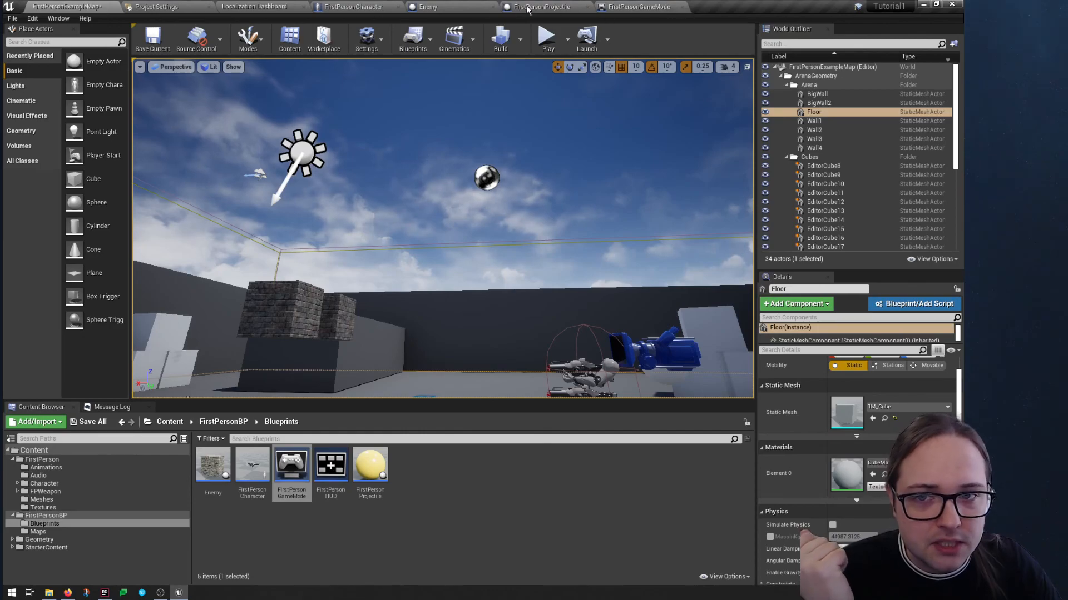
In the FirstPersonGameMode event graph, feed Make Transform's Rotation from a new Random Rotator node placed before it
click(428, 6)
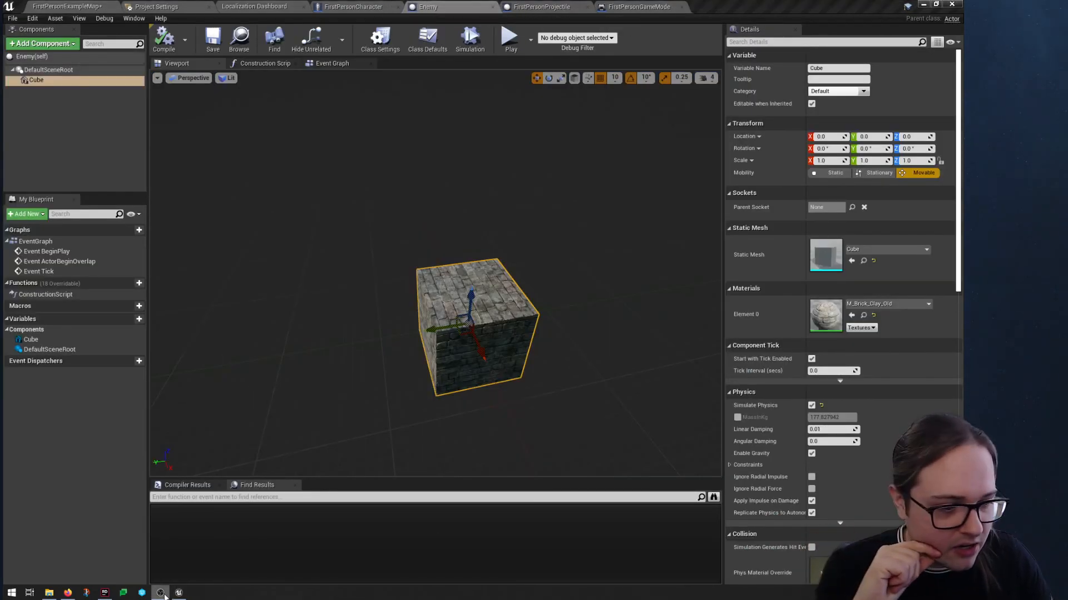
click(639, 6)
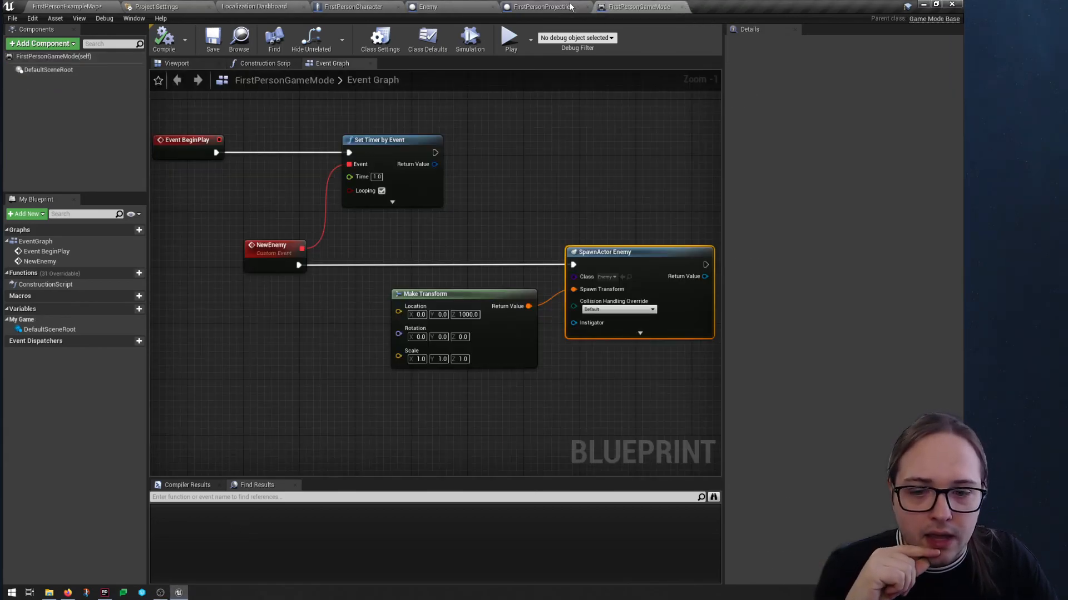
right_drag(478, 219, 525, 194)
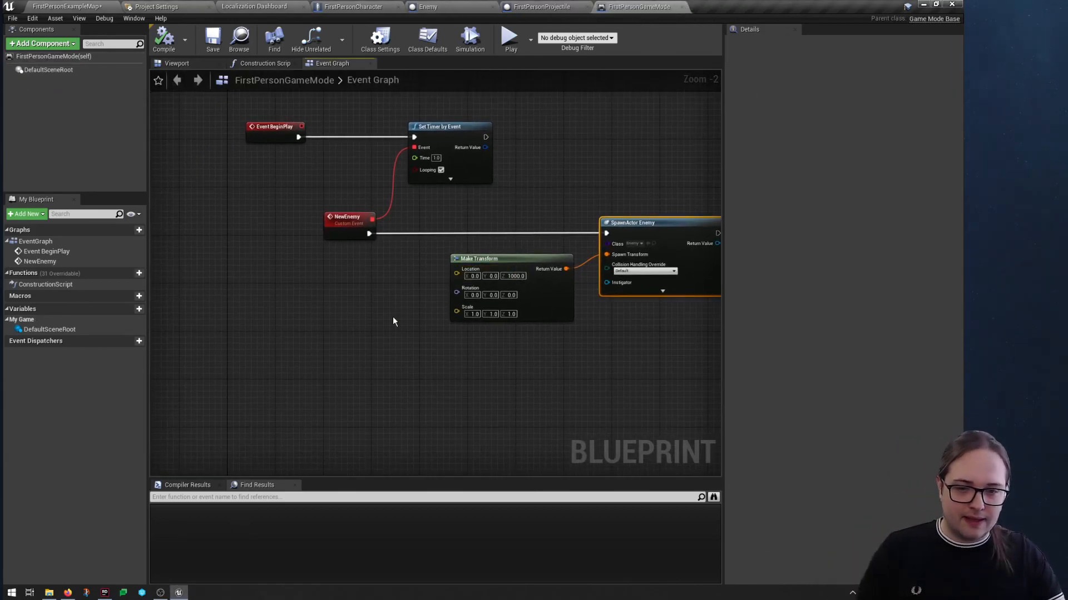
scroll(529, 300, up, 2)
right_drag(547, 239, 521, 262)
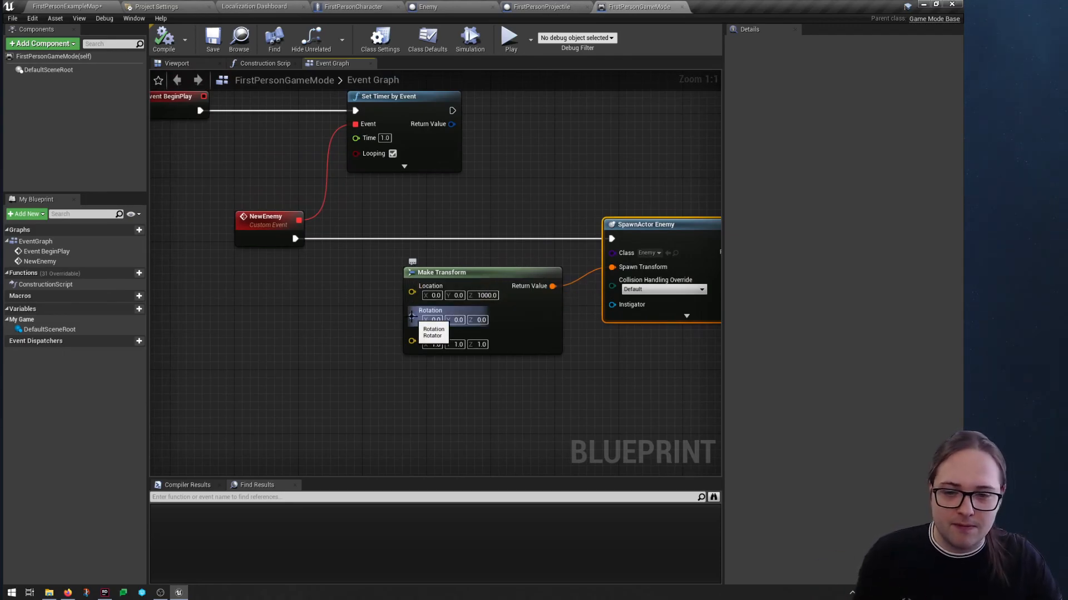
drag(418, 320, 401, 323)
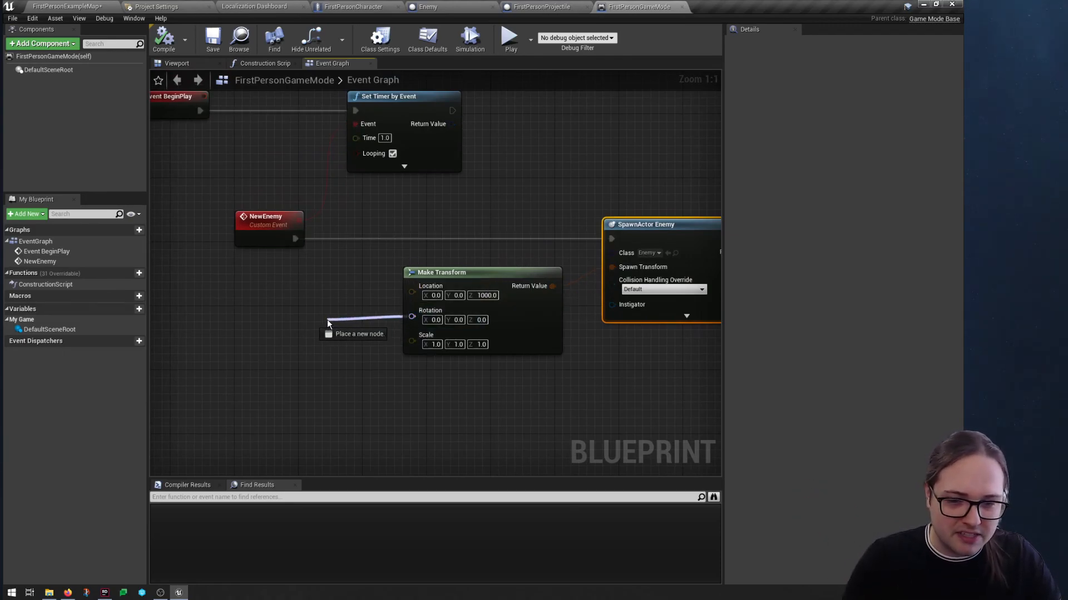
drag(328, 323, 327, 323)
text(random)
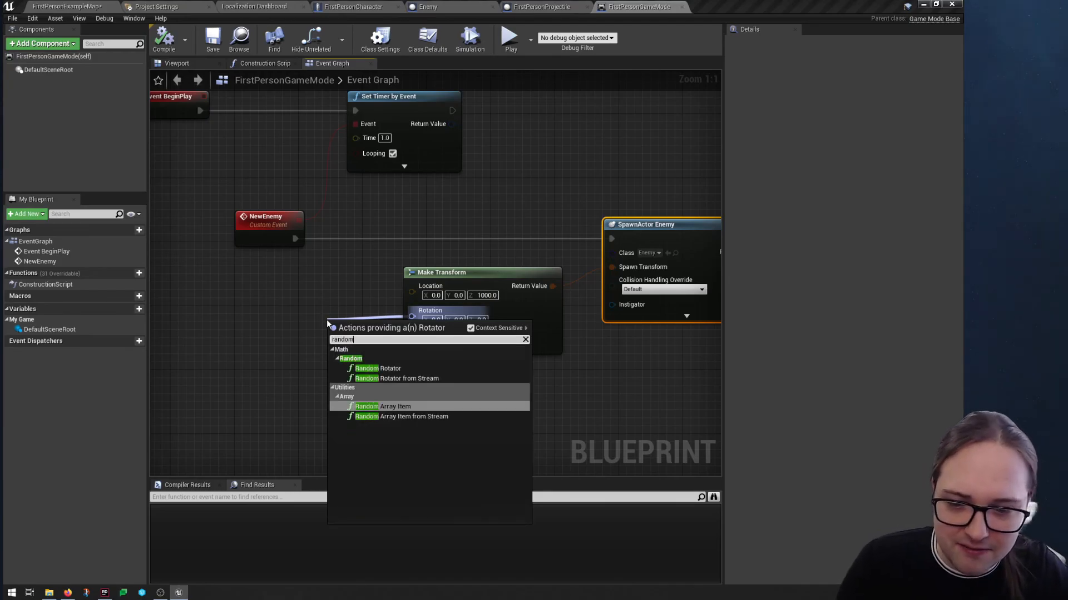
click(395, 369)
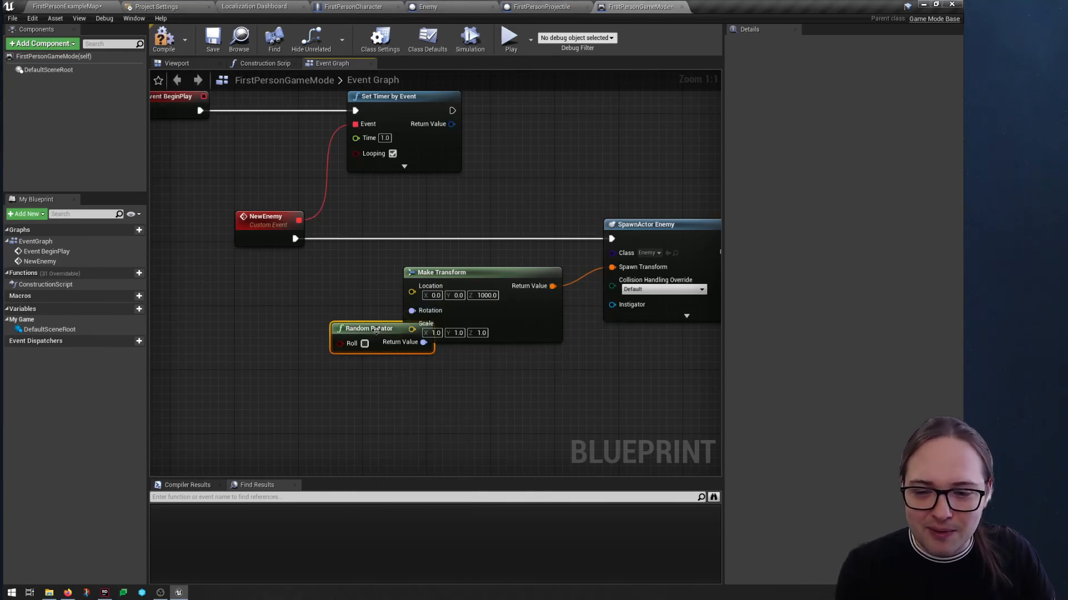
drag(334, 327, 293, 298)
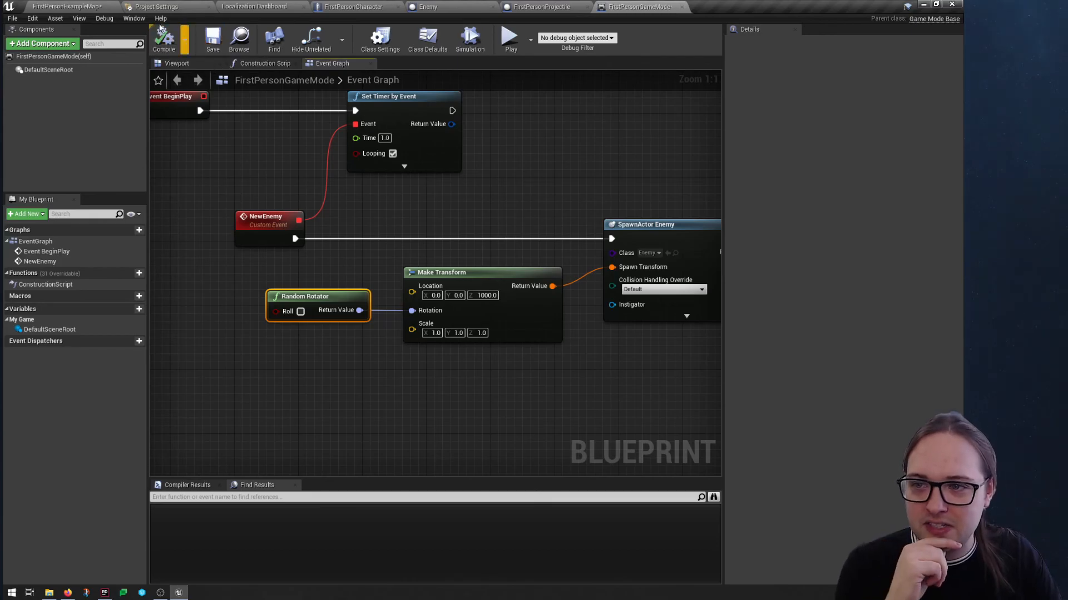
Play-test the level to check the random rotation of the spawned enemies, fire a shot, and end the session
click(103, 7)
click(546, 40)
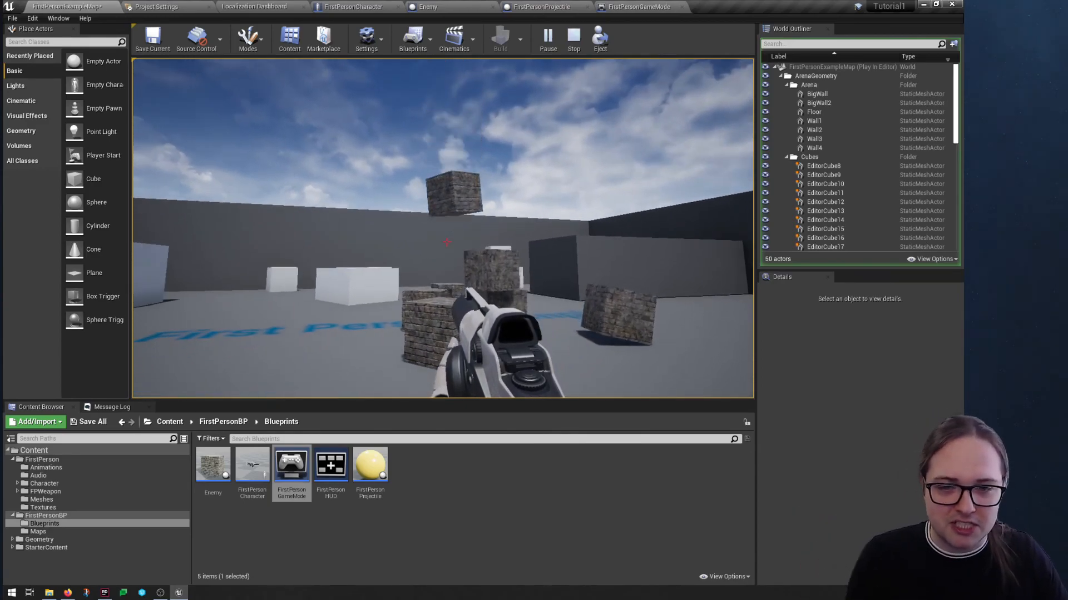
click(446, 241)
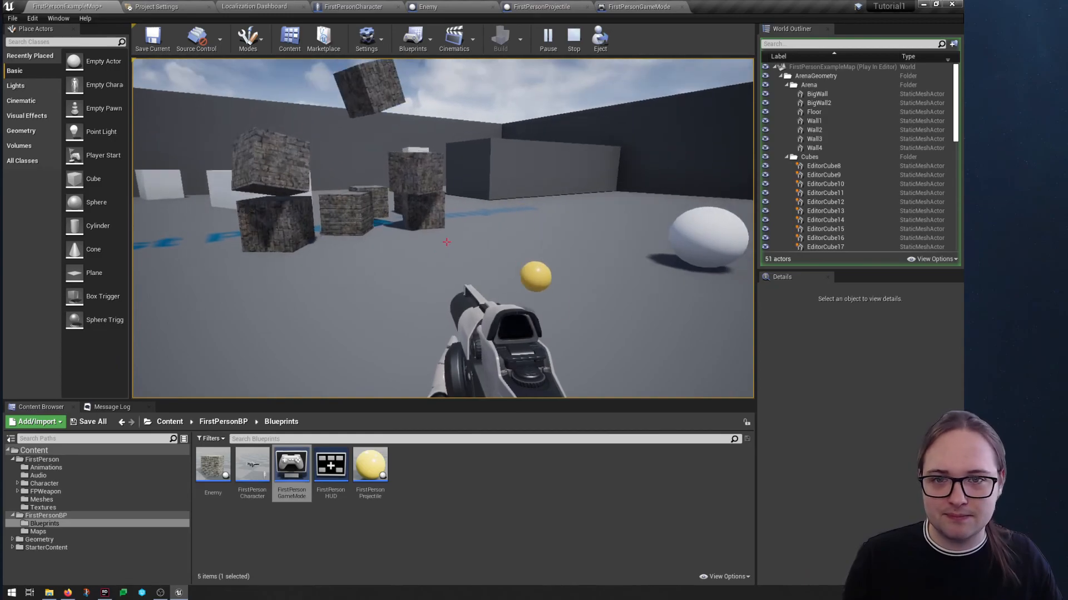
key(Escape)
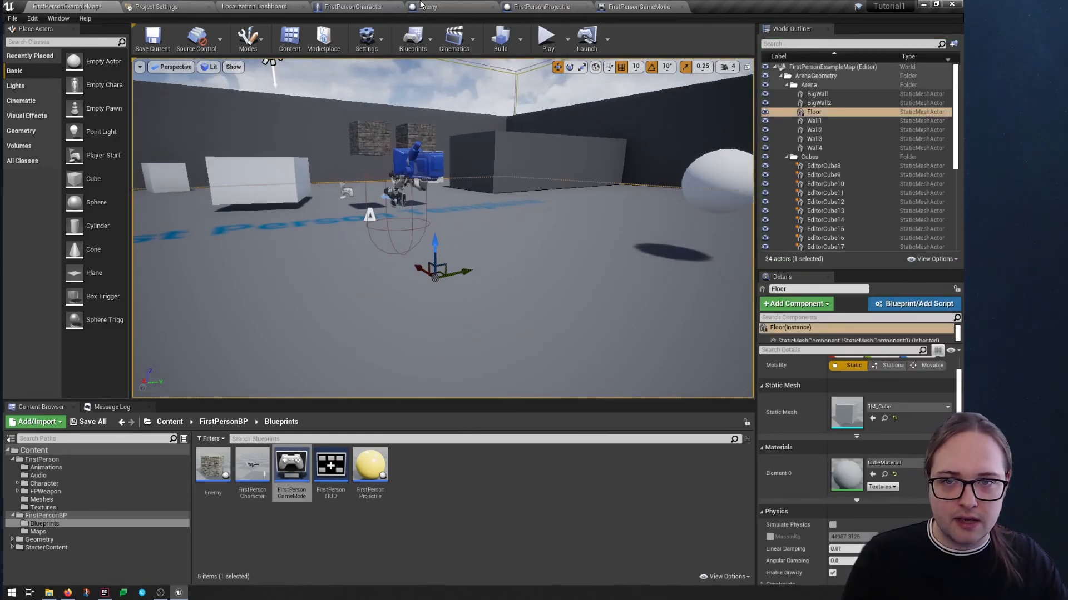
Feed Make Transform's Location from a new Make Vector node in the game mode graph, and place Random Rotator beneath it
click(631, 7)
mouse_move(346, 310)
right_down()
mouse_move(354, 286)
mouse_move(348, 298)
right_up()
drag(349, 298, 324, 347)
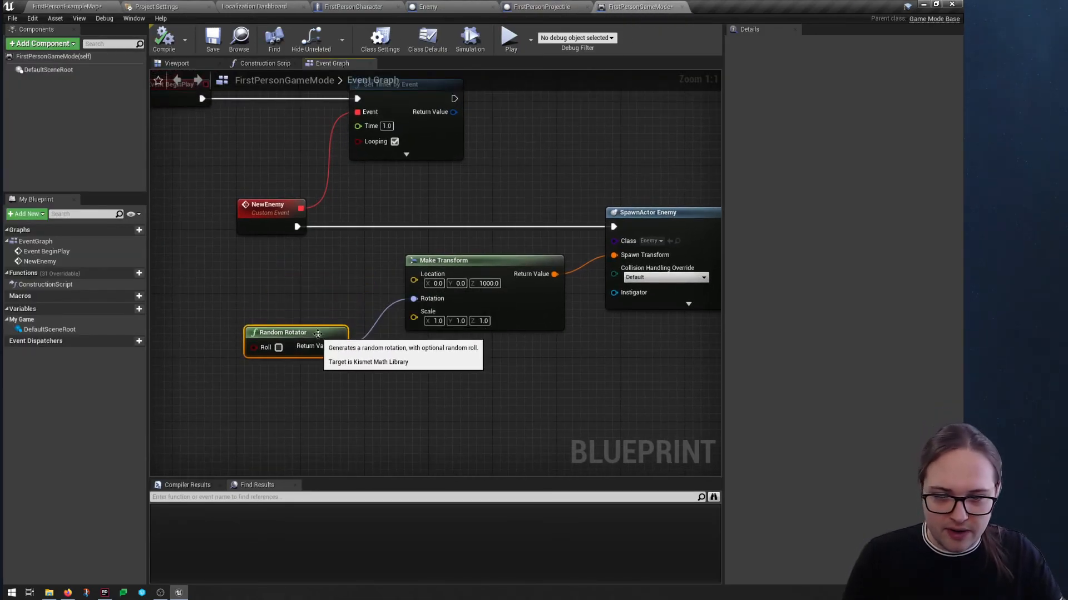
right_drag(368, 297, 397, 291)
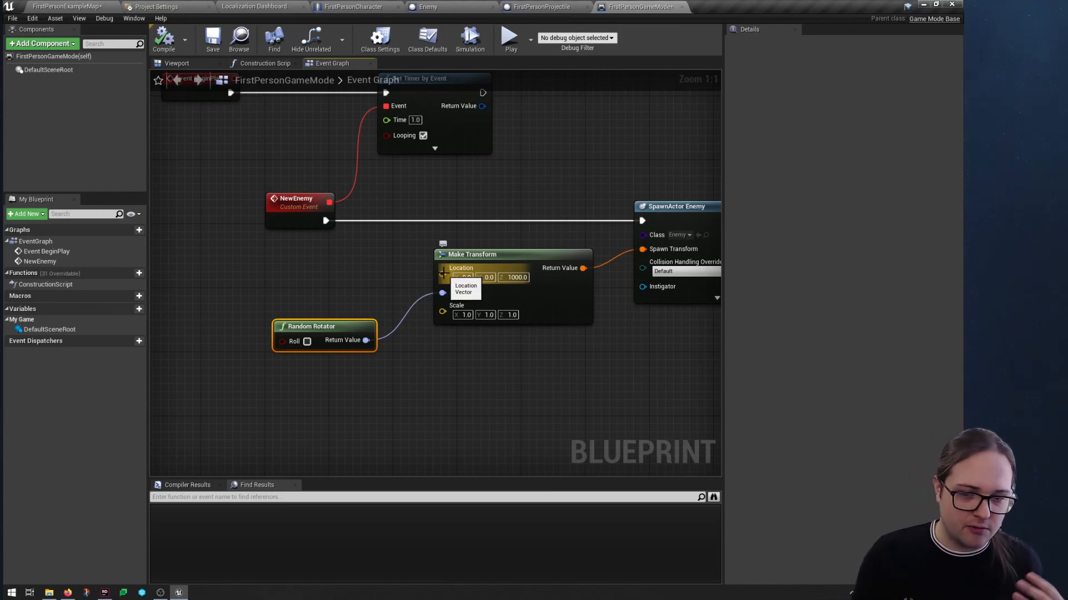
drag(438, 273, 366, 280)
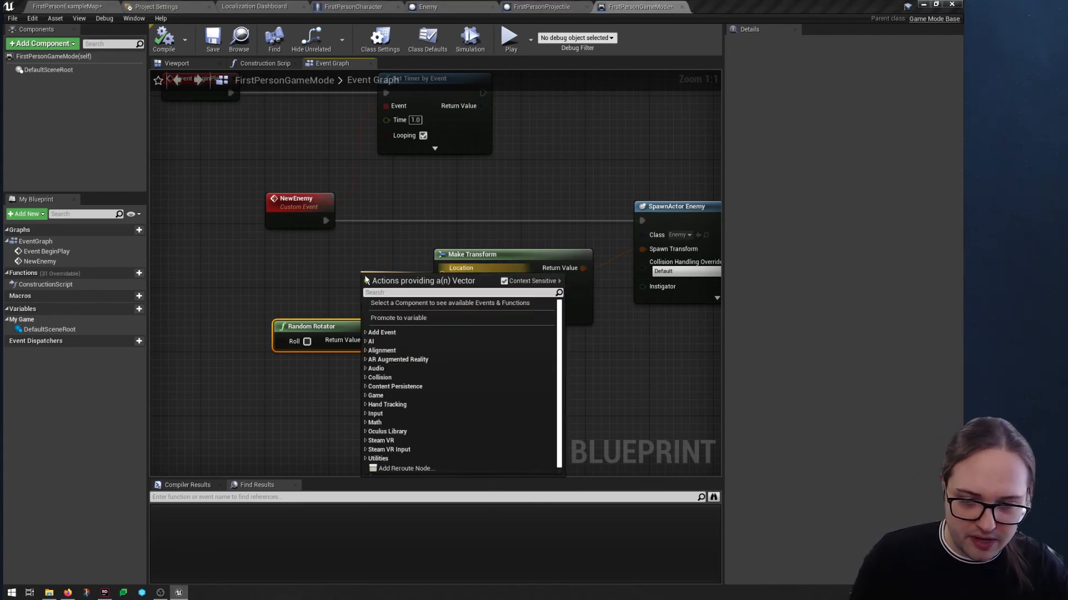
text(make)
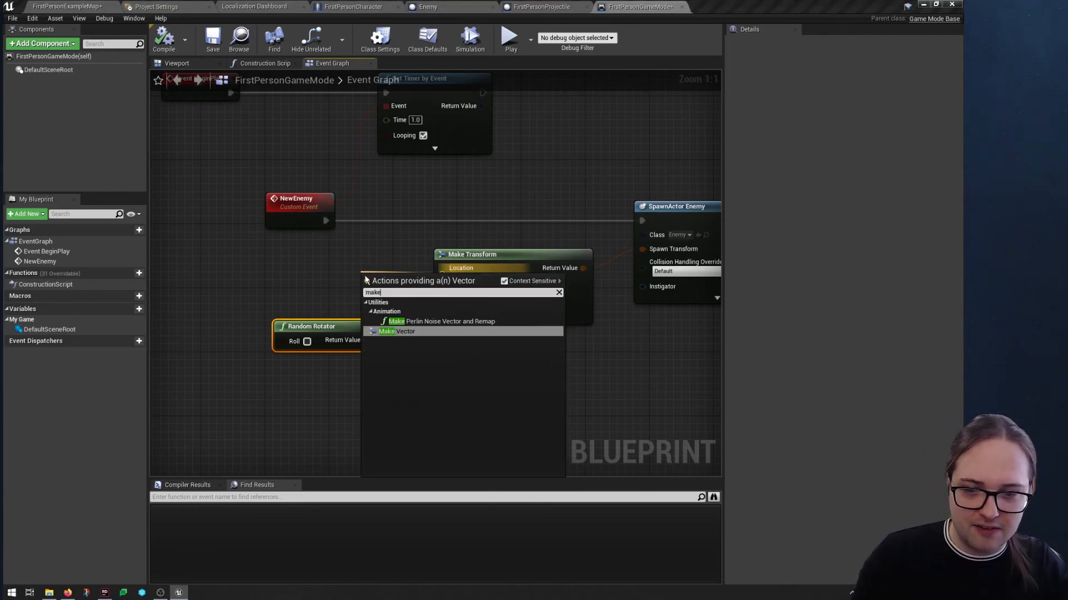
click(422, 332)
drag(424, 282, 361, 257)
drag(362, 326, 385, 325)
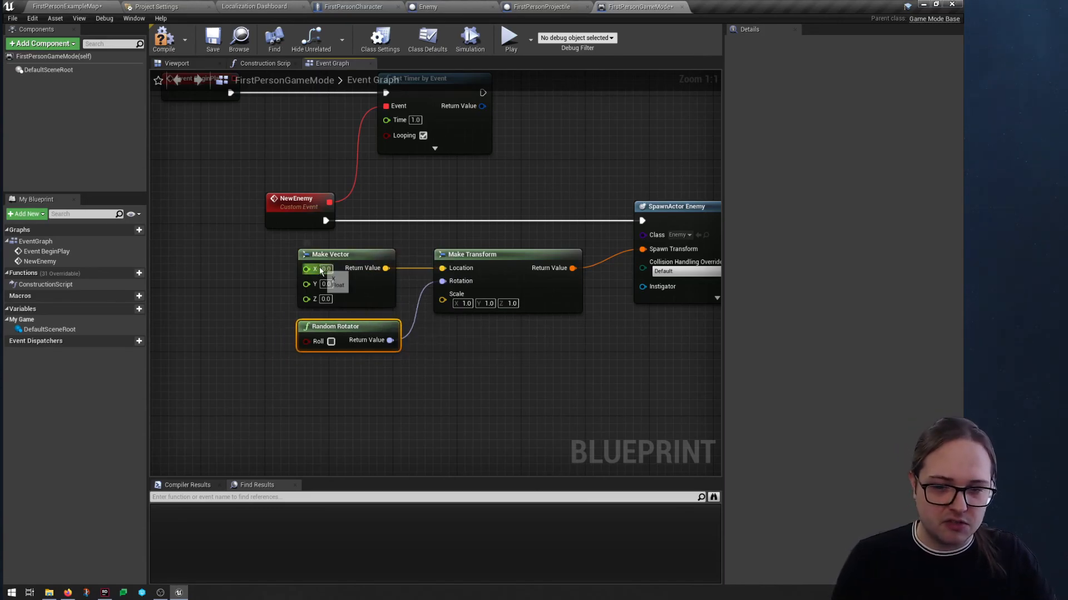
Set the Z value of the Make Vector node to 1000
right_drag(401, 287, 502, 289)
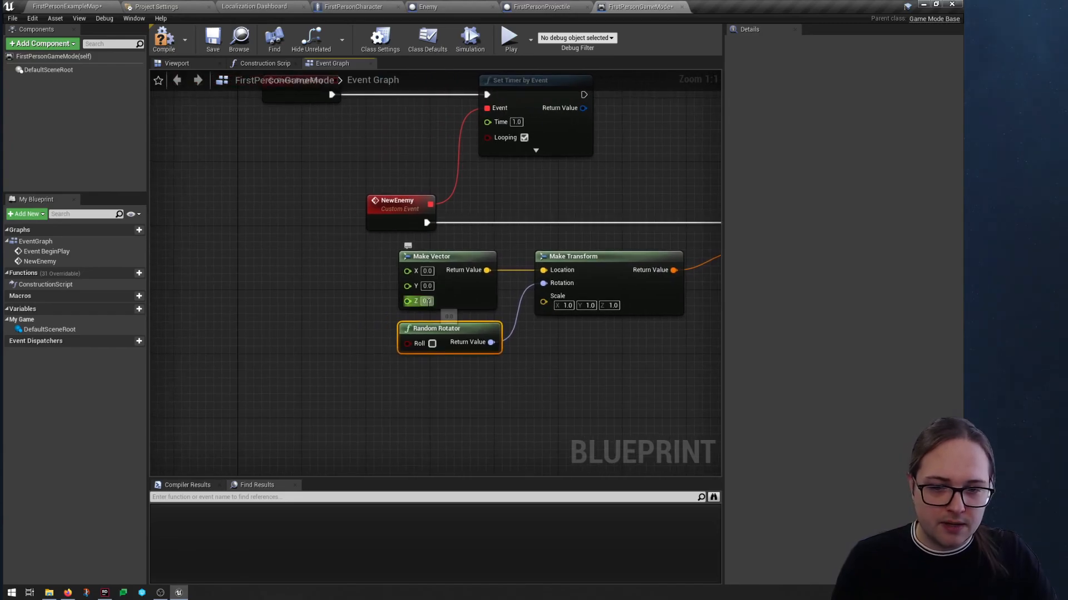
click(427, 301)
text(1000)
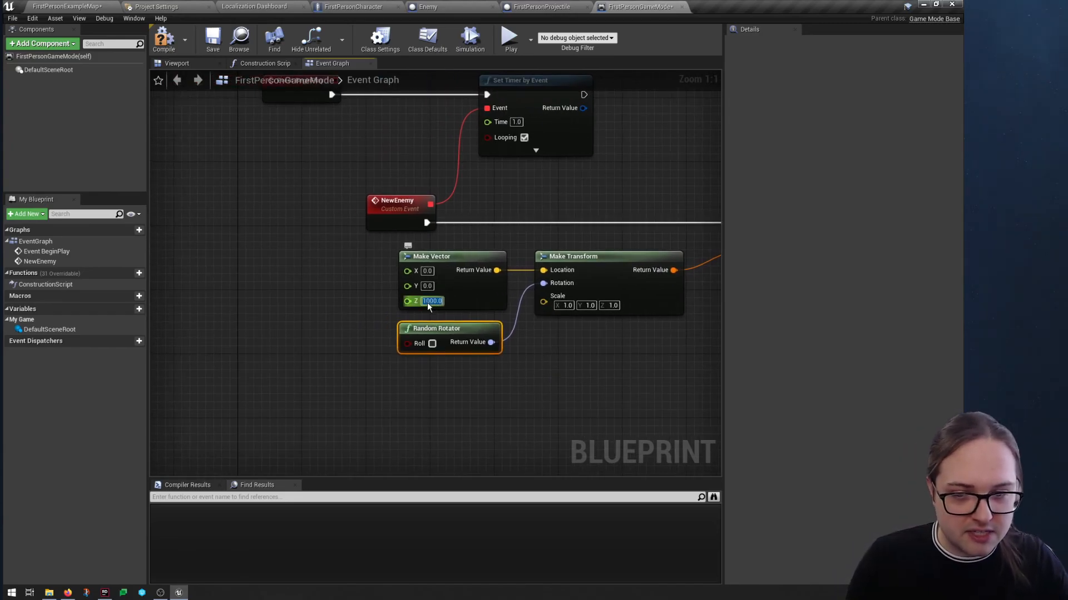
key(Return)
Connect a new Random Float in Range node to Make Vector's X, with Min -1000 and Max 1000
drag(407, 270, 282, 277)
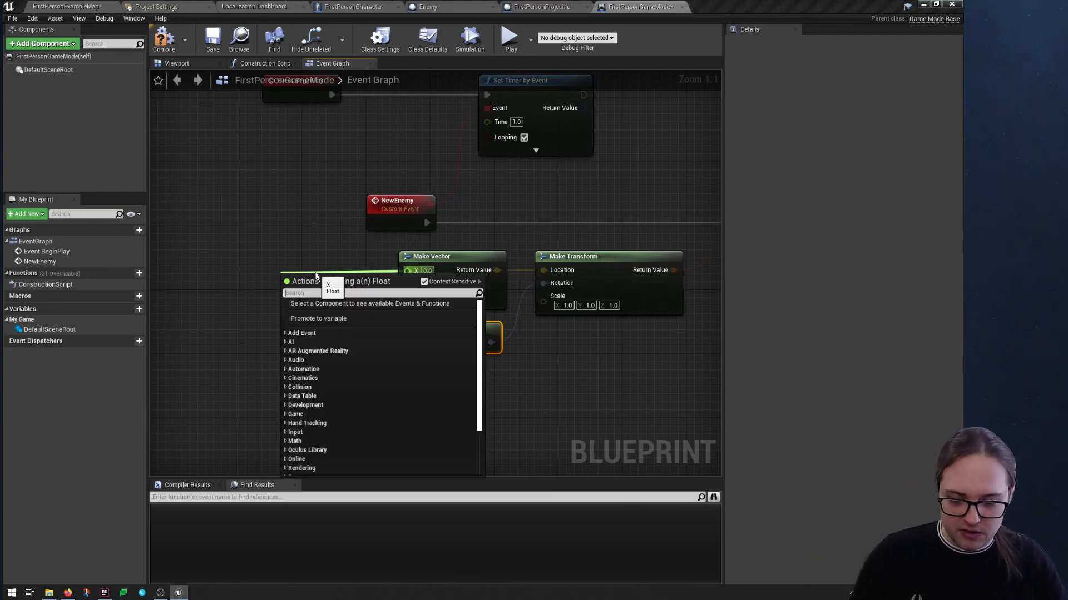
text(ran)
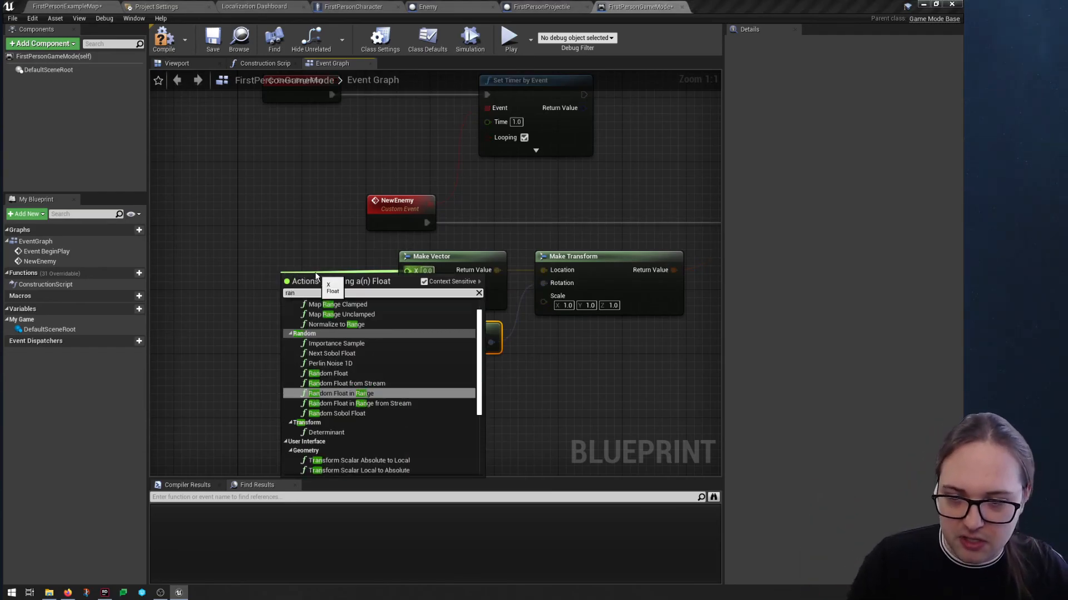
click(340, 393)
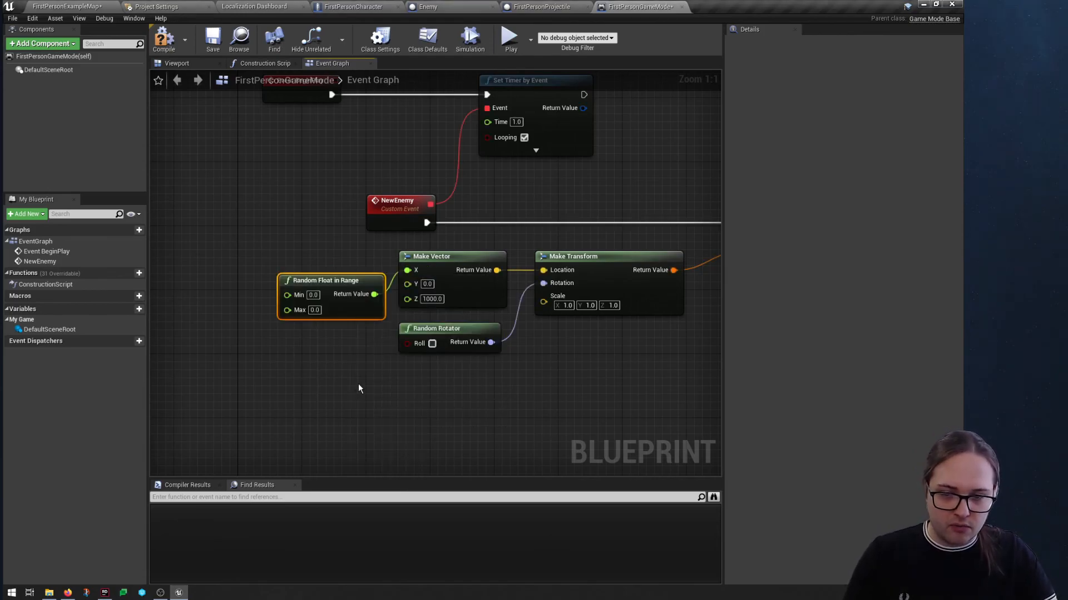
click(305, 263)
text(-1000)
key(Tab)
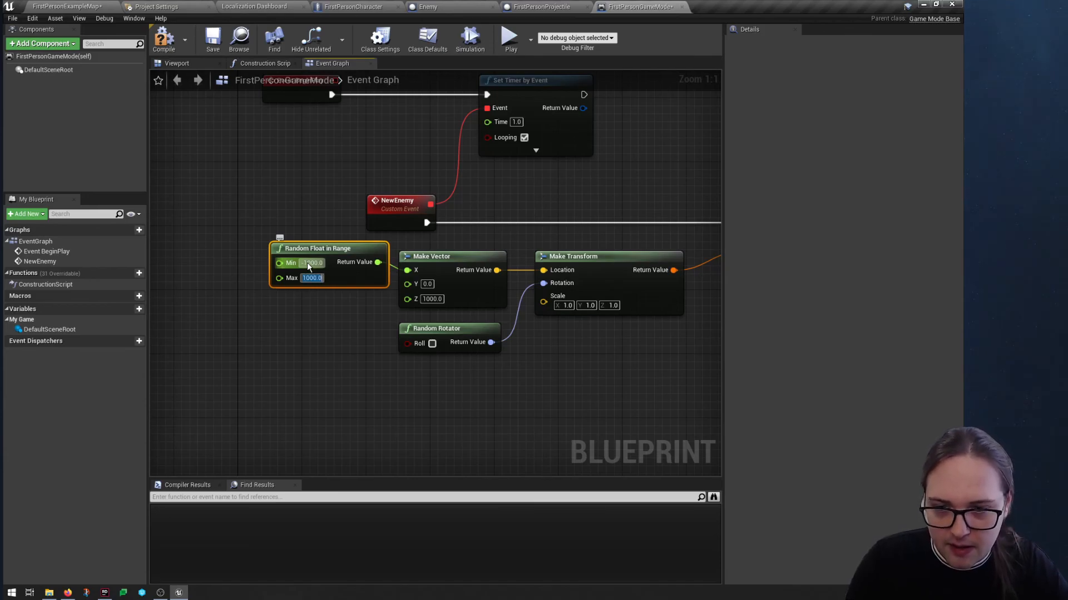
Duplicate the Random Float in Range node, connect the copy to Make Vector's Y below the original, and compile the blueprint
drag(332, 249, 408, 284)
right_click(299, 248)
click(328, 305)
drag(320, 301, 319, 292)
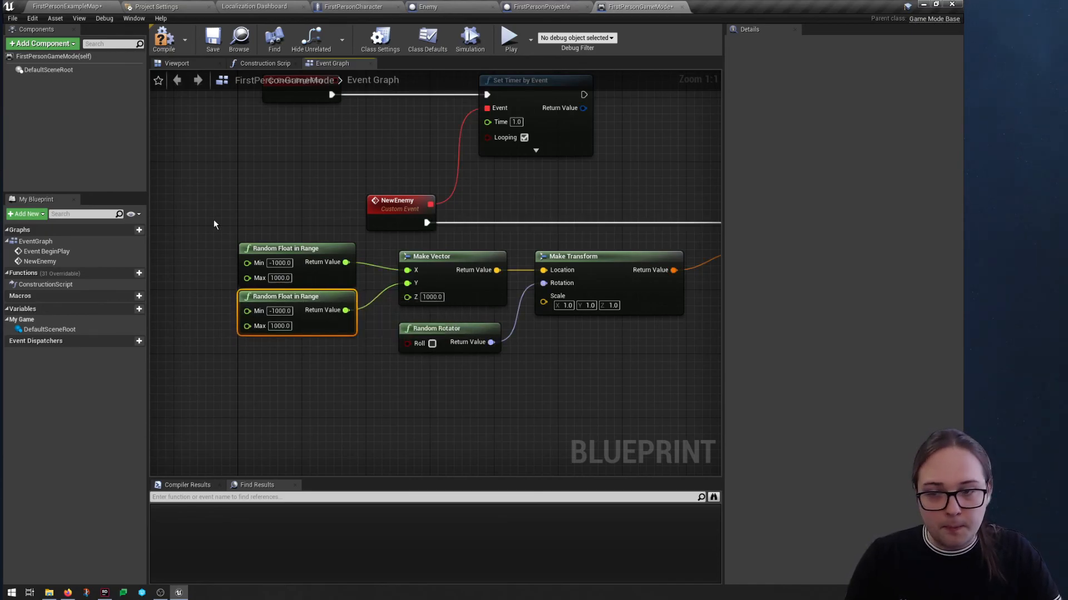
click(161, 37)
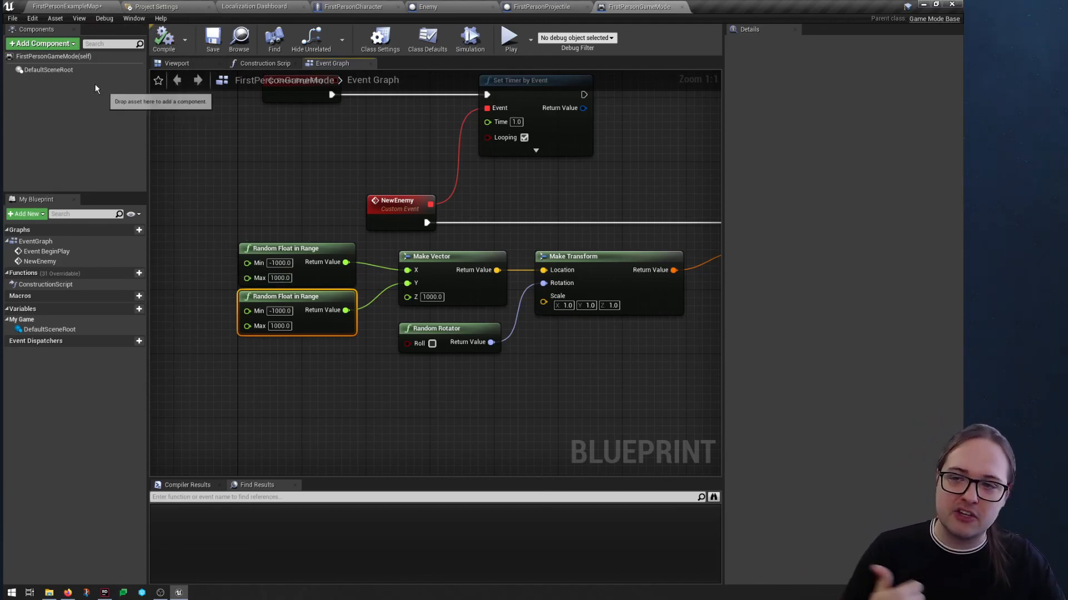
Play-test the level, walking around and shooting while watching where enemies spawn across the arena, then end the session
click(56, 6)
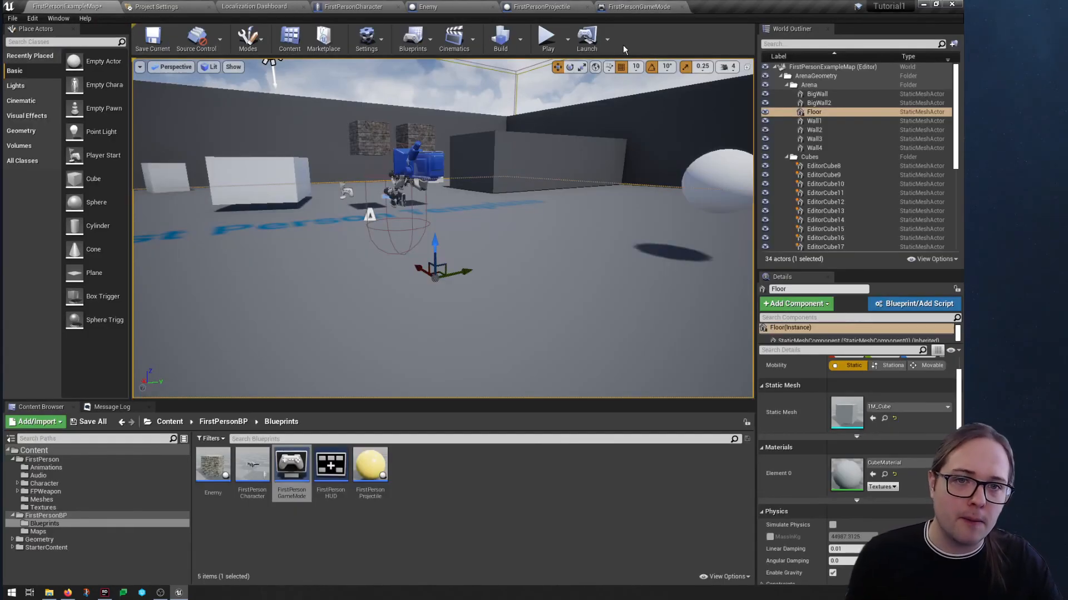
click(546, 39)
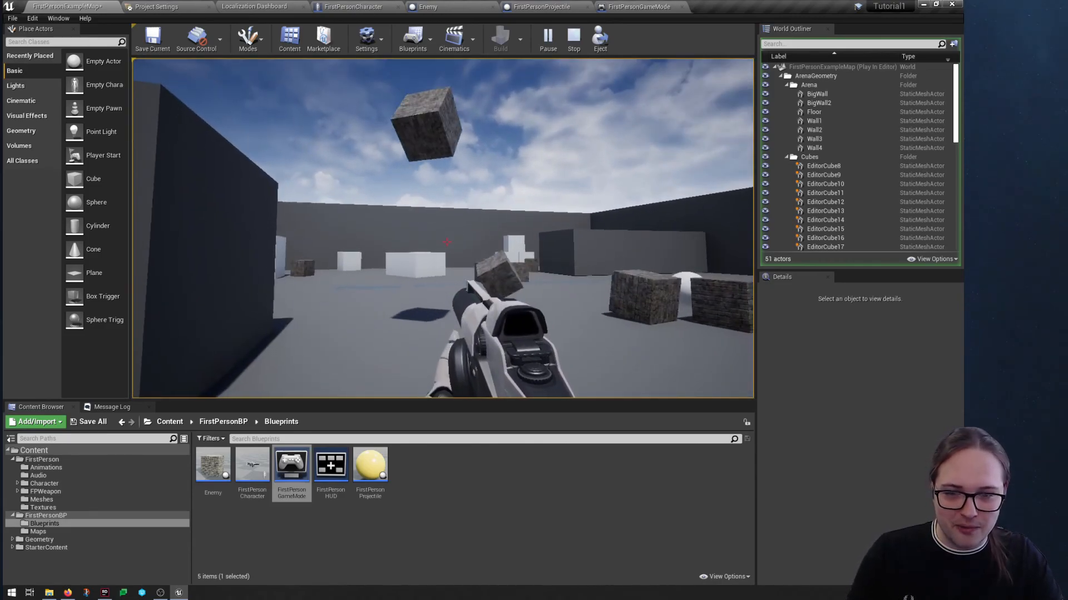
click(447, 242)
click(446, 242)
click(447, 242)
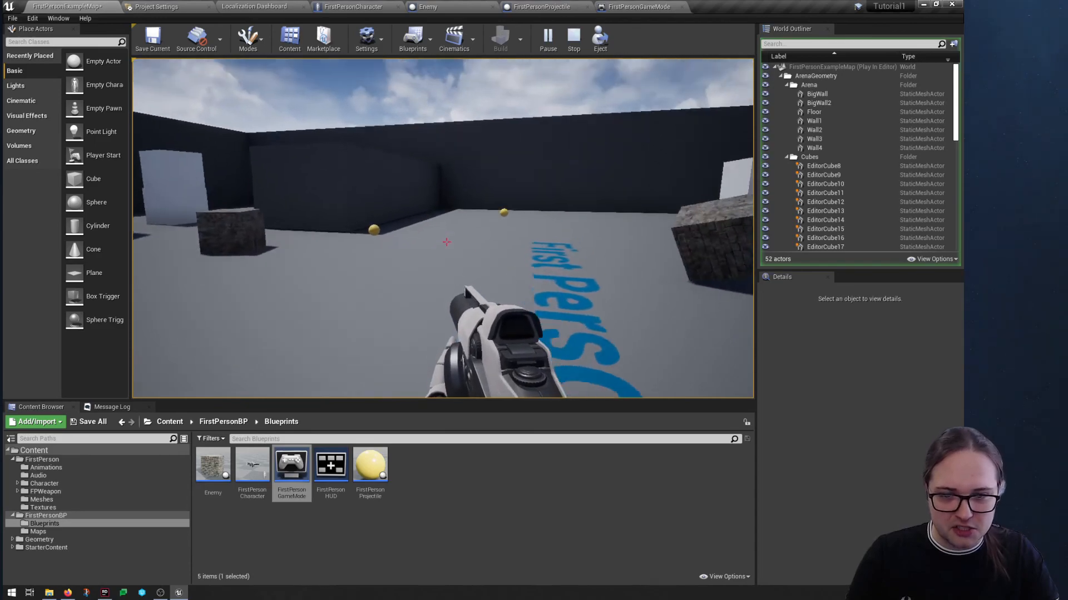
key(w)
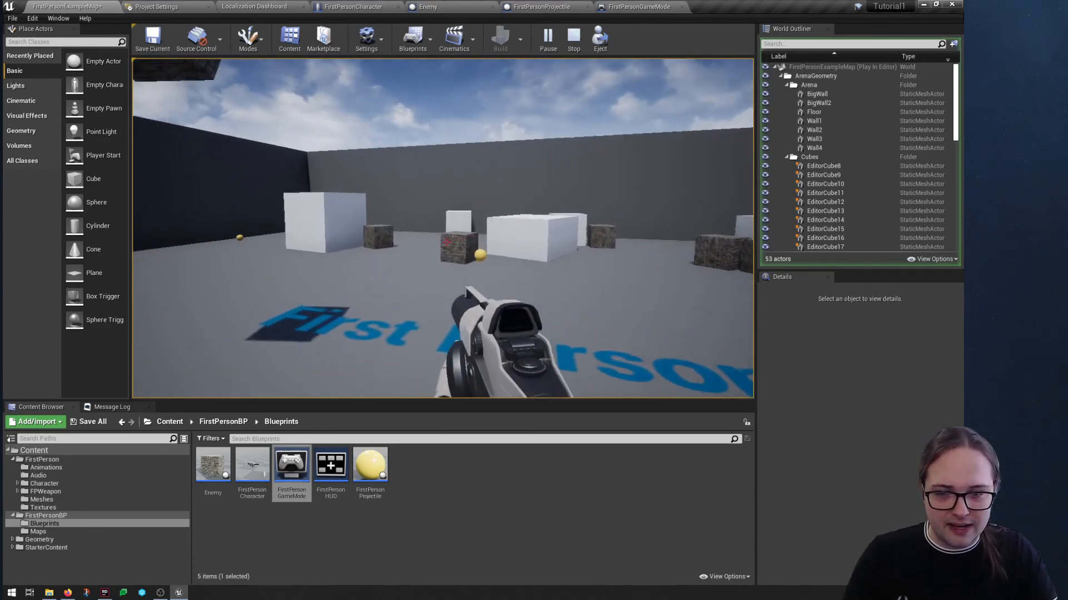
click(446, 242)
key(w)
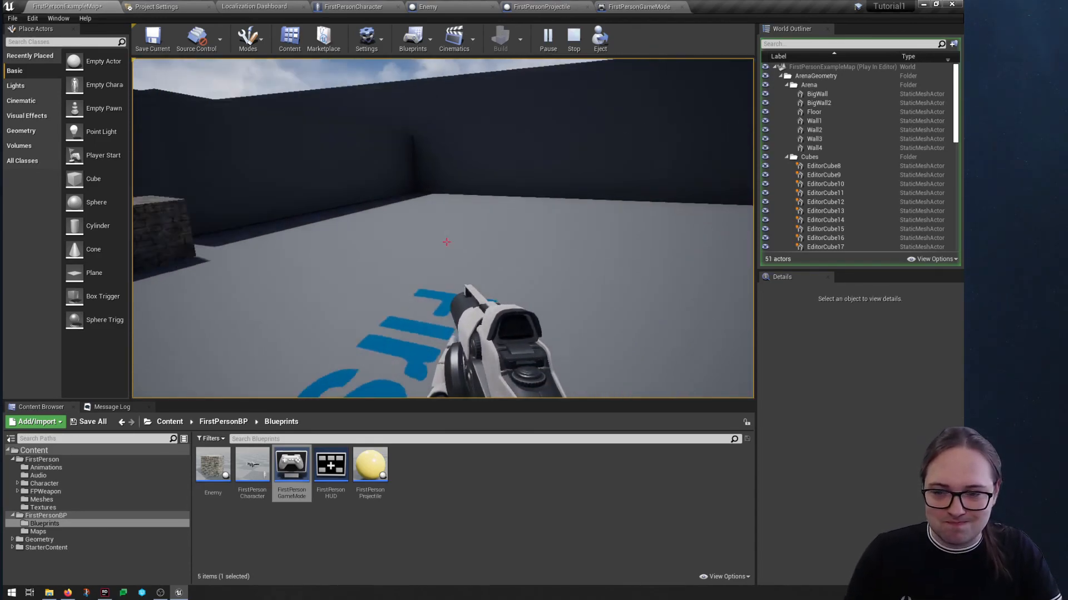
key(w)
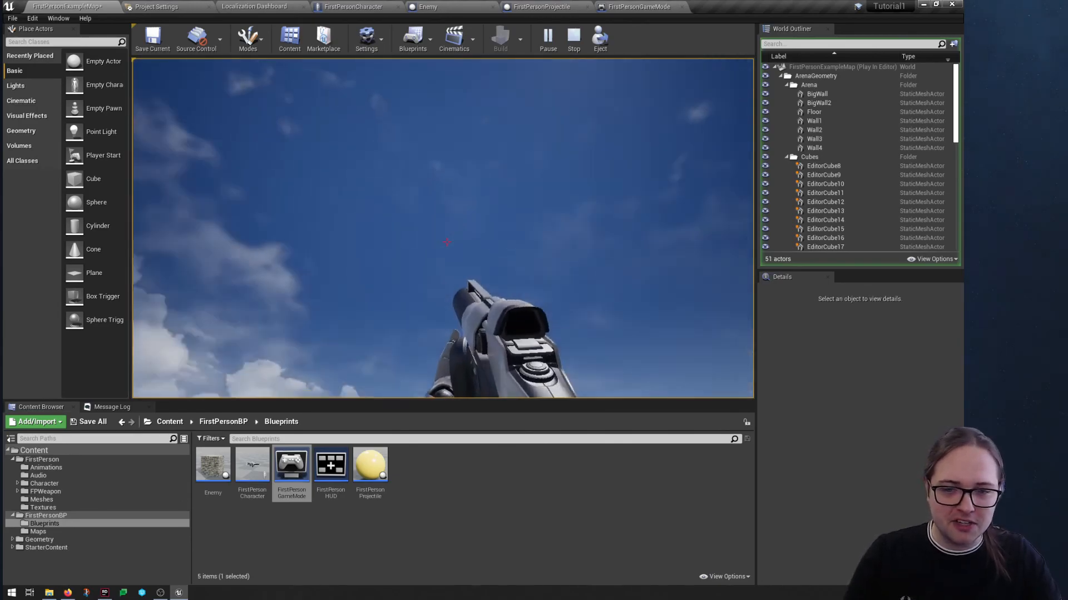
click(446, 243)
key(w)
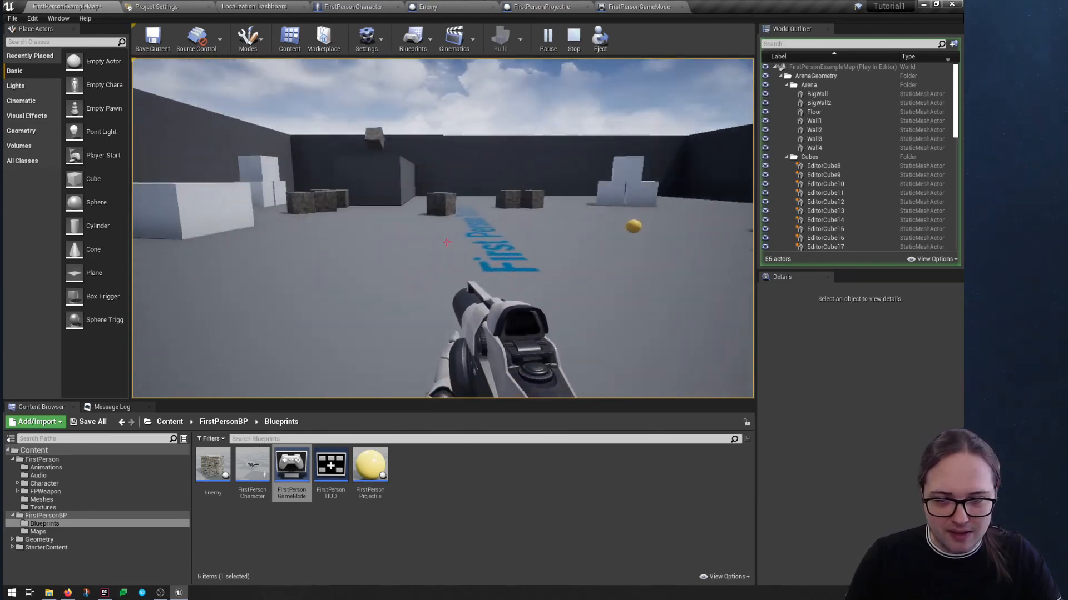
key(w)
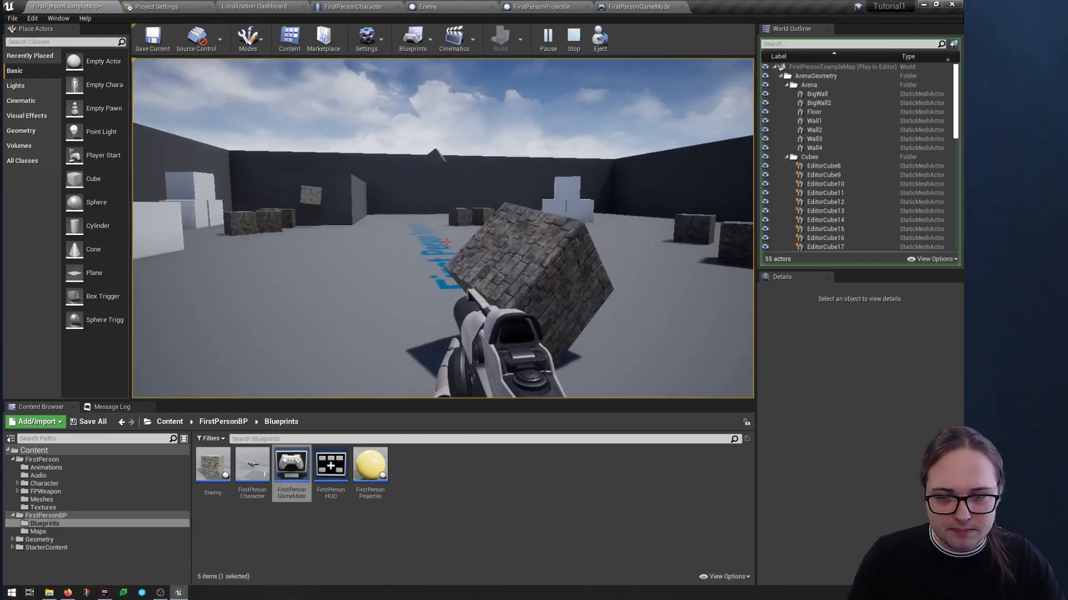
key(Escape)
click(322, 298)
key(s)
right_drag(448, 245, 449, 246)
key(w)
Set the Time of the Set Timer by Event node in the game mode graph to 0.1
click(440, 7)
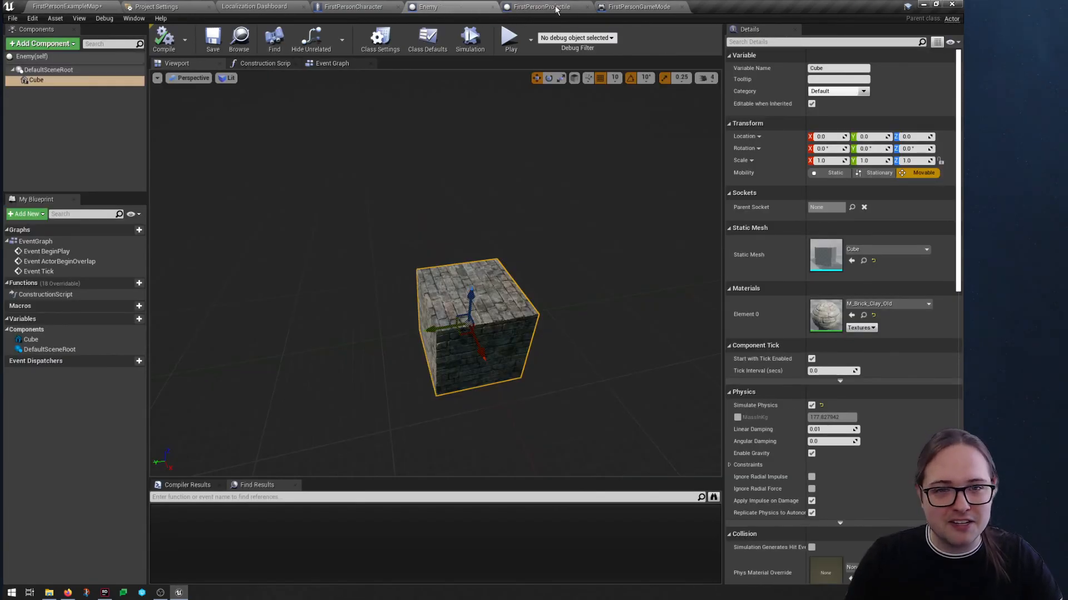
click(639, 7)
right_drag(529, 153, 479, 255)
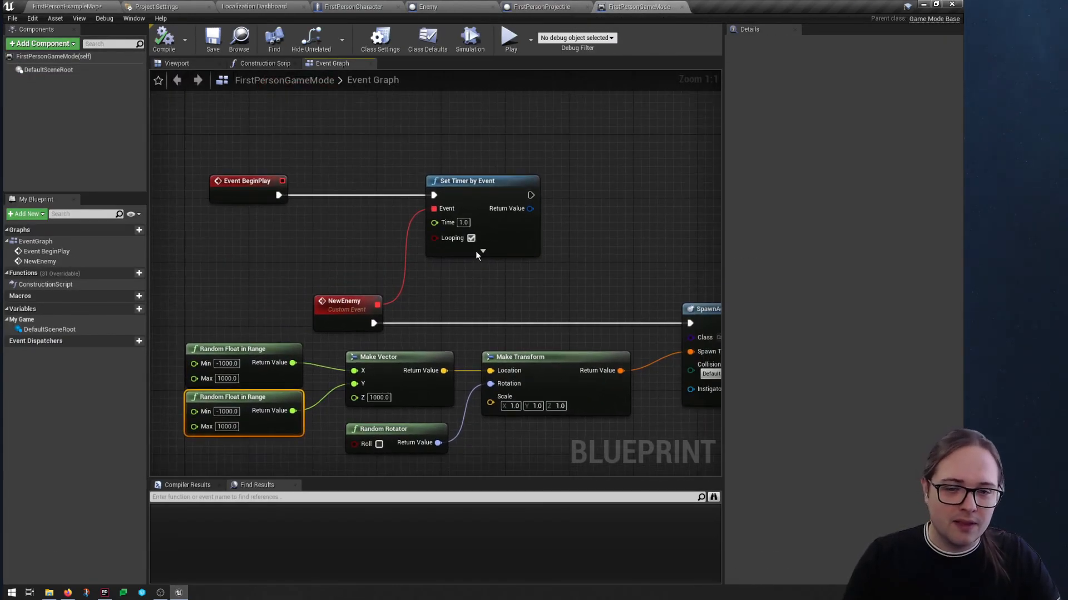
click(465, 222)
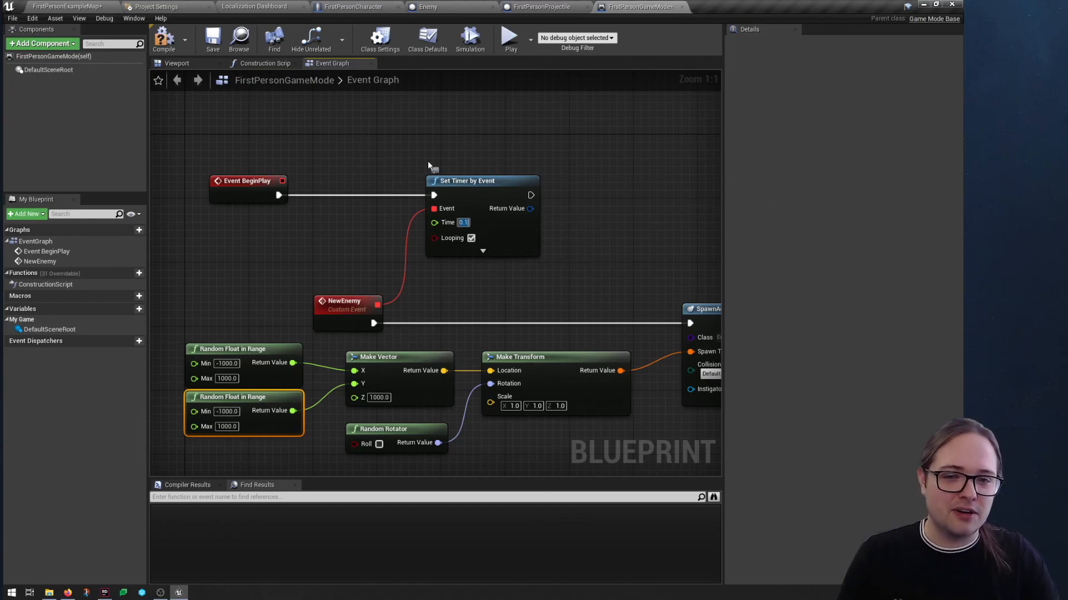
Play-test the level to watch the enemies spawn with the new timer interval, and end the session
click(94, 5)
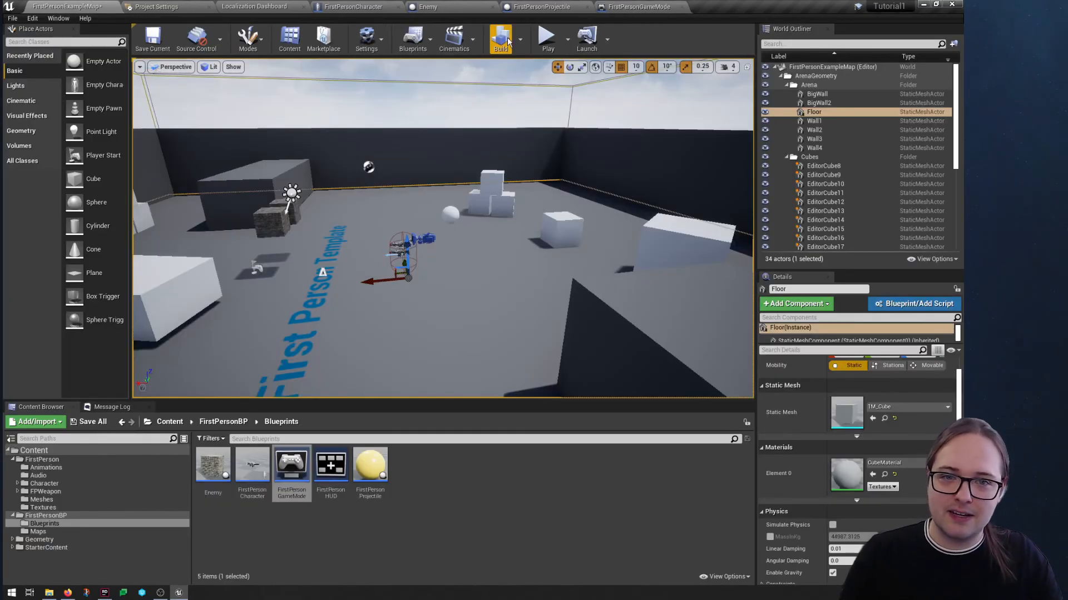
click(547, 38)
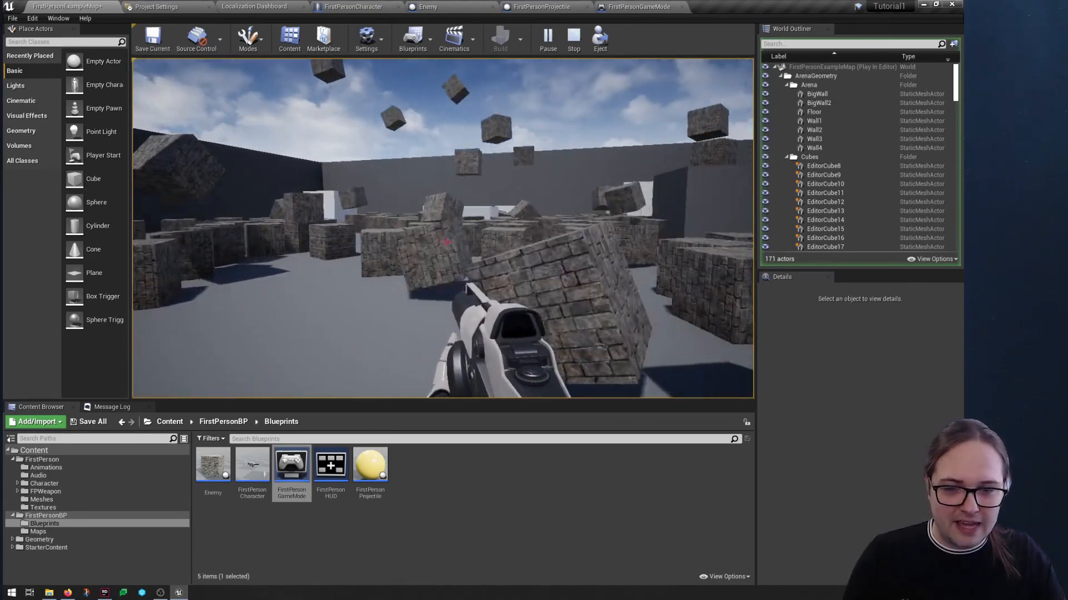
key(Escape)
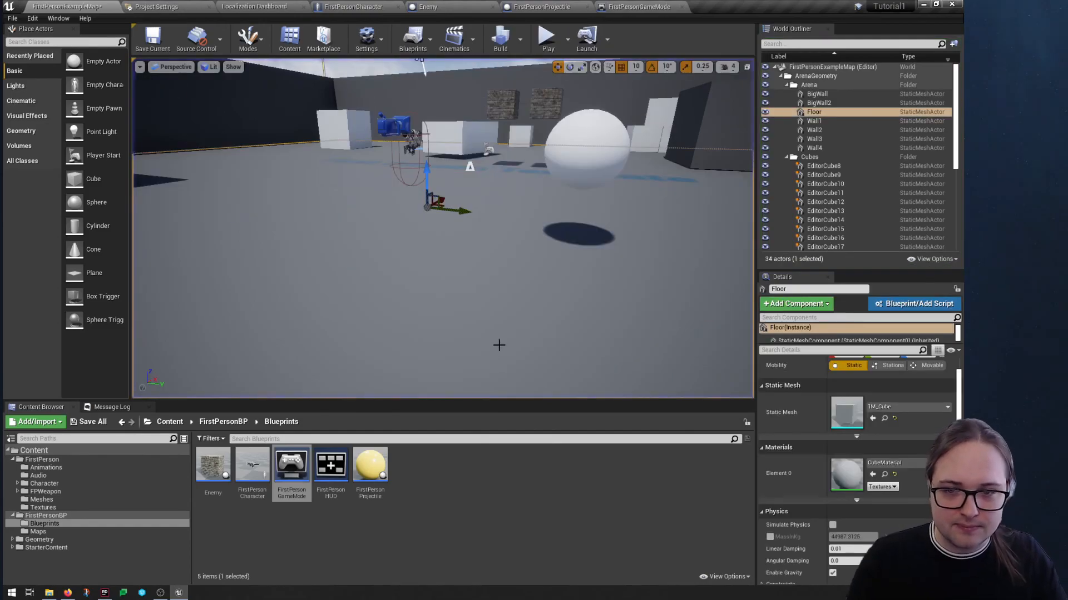
Look over the arena in the level viewport from several angles, including the placed enemy cubes and surrounding walls
right_drag(443, 228, 435, 233)
key(w)
key(s)
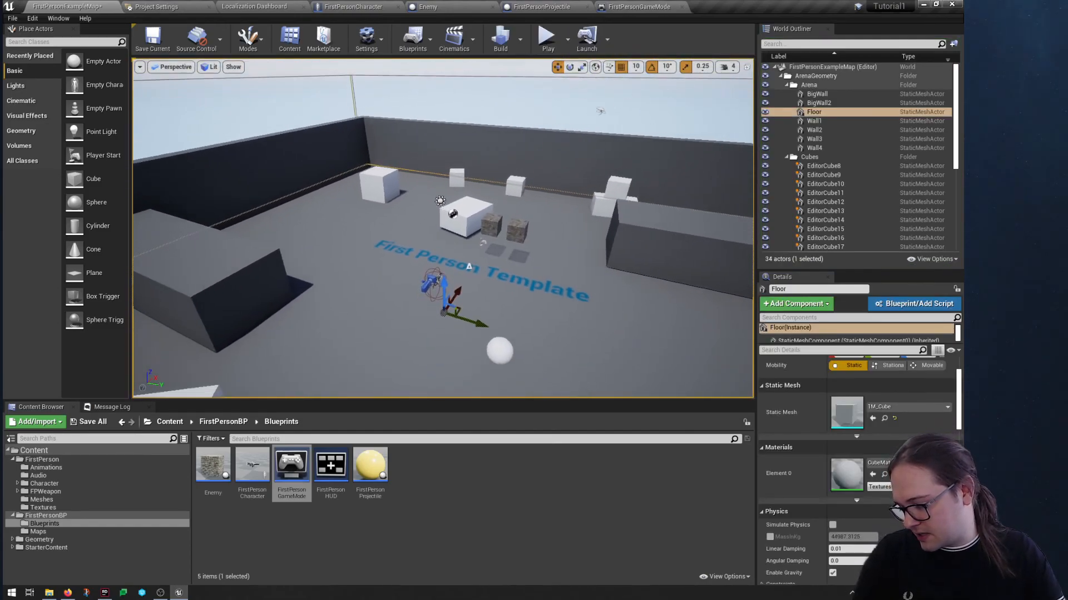
right_drag(580, 234, 581, 228)
key(w)
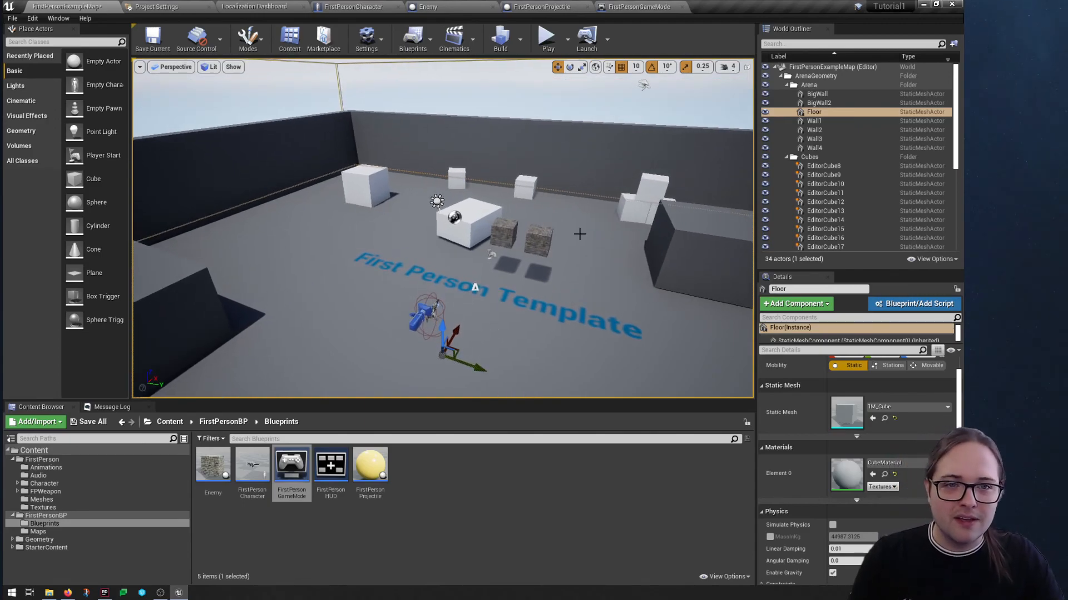
right_drag(534, 211, 584, 236)
key(s)
key(w)
right_drag(584, 173, 512, 145)
key(d)
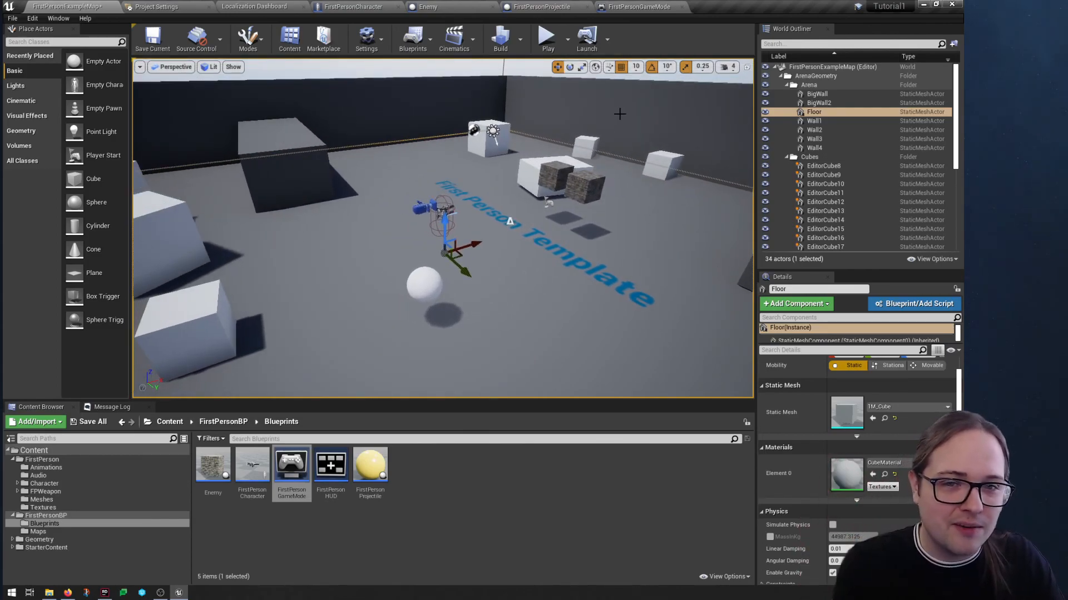
right_drag(557, 193, 575, 189)
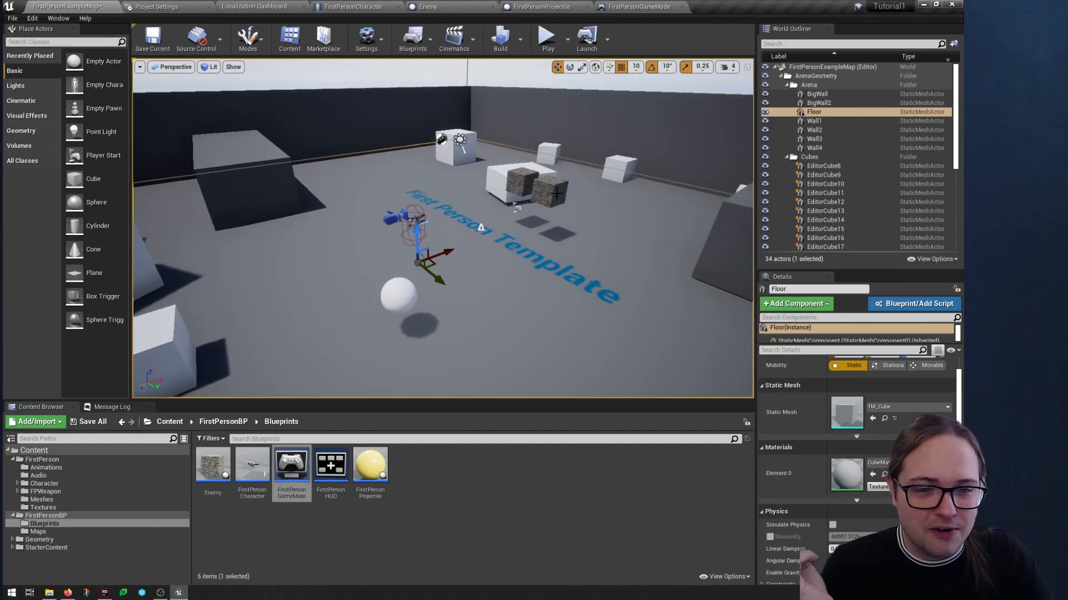
Return to the FirstPersonGameMode blueprint's event graph with the whole spawning network in view
click(620, 7)
scroll(460, 133, down, 3)
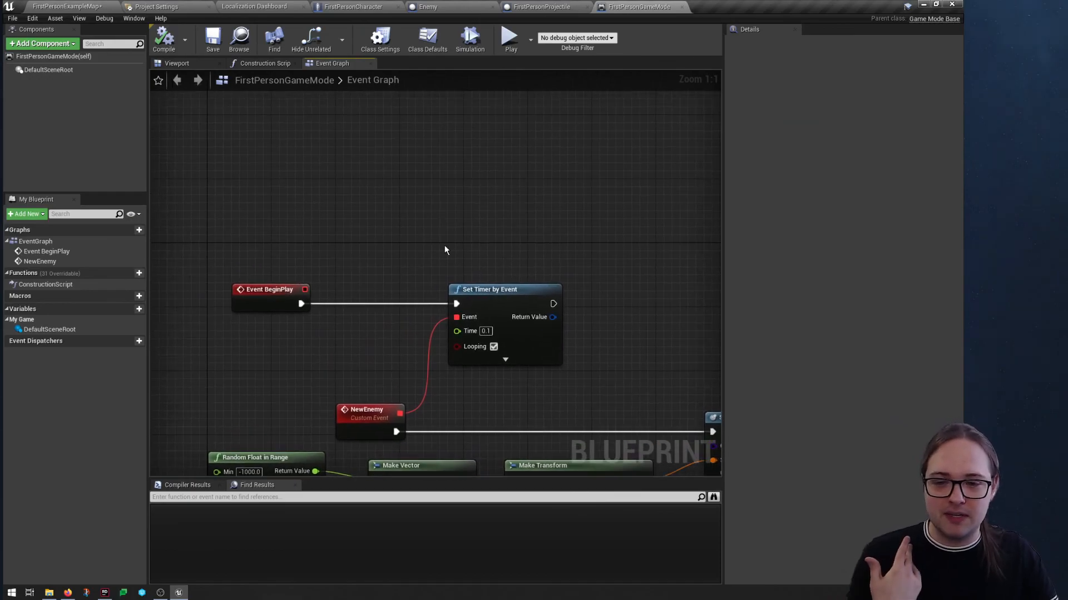
click(166, 596)
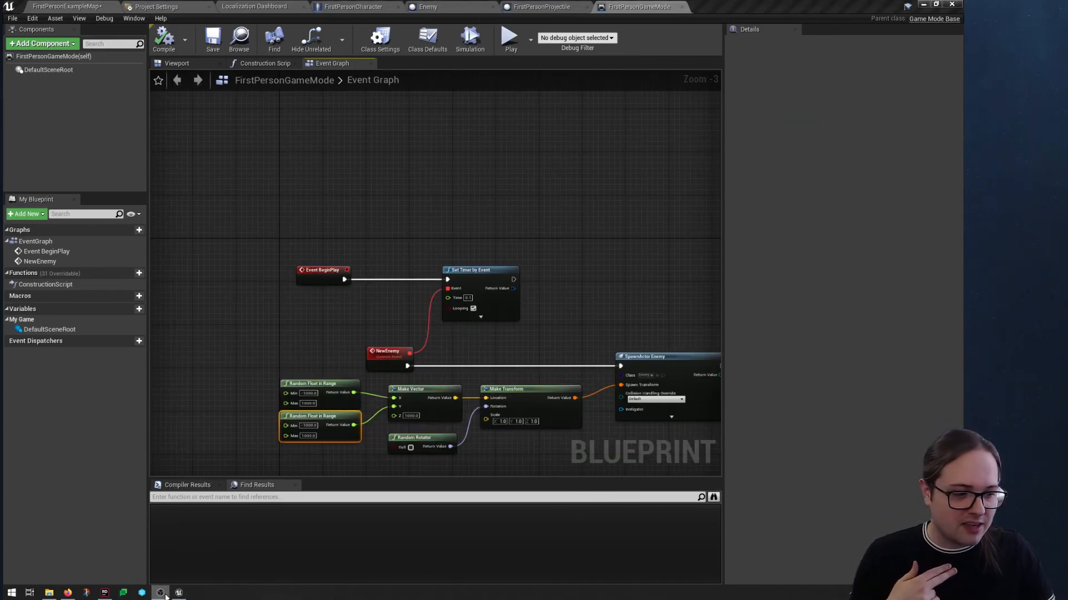
click(169, 595)
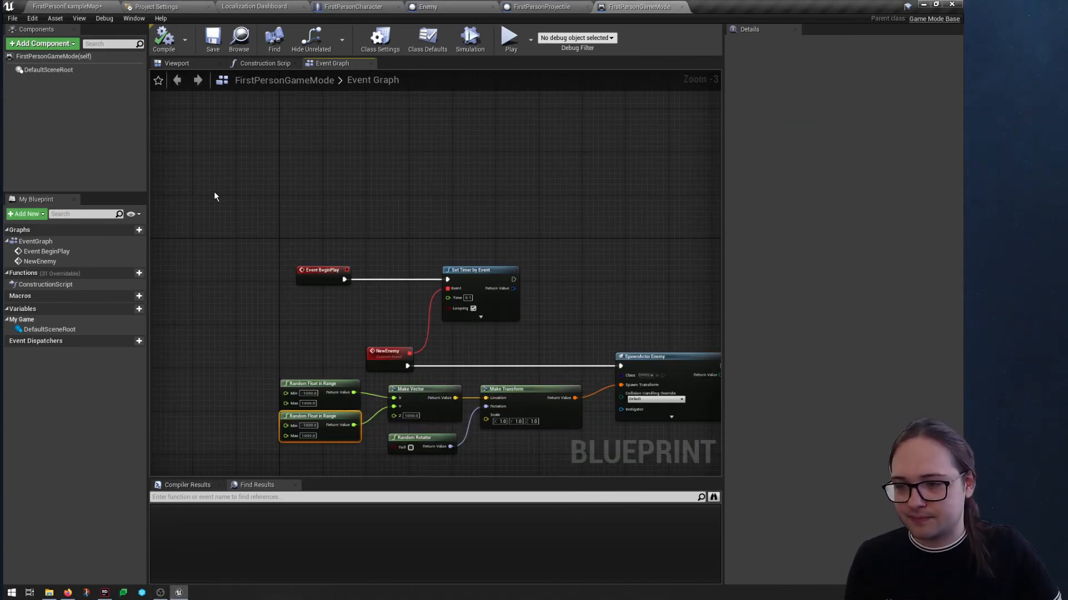
right_drag(225, 249, 228, 211)
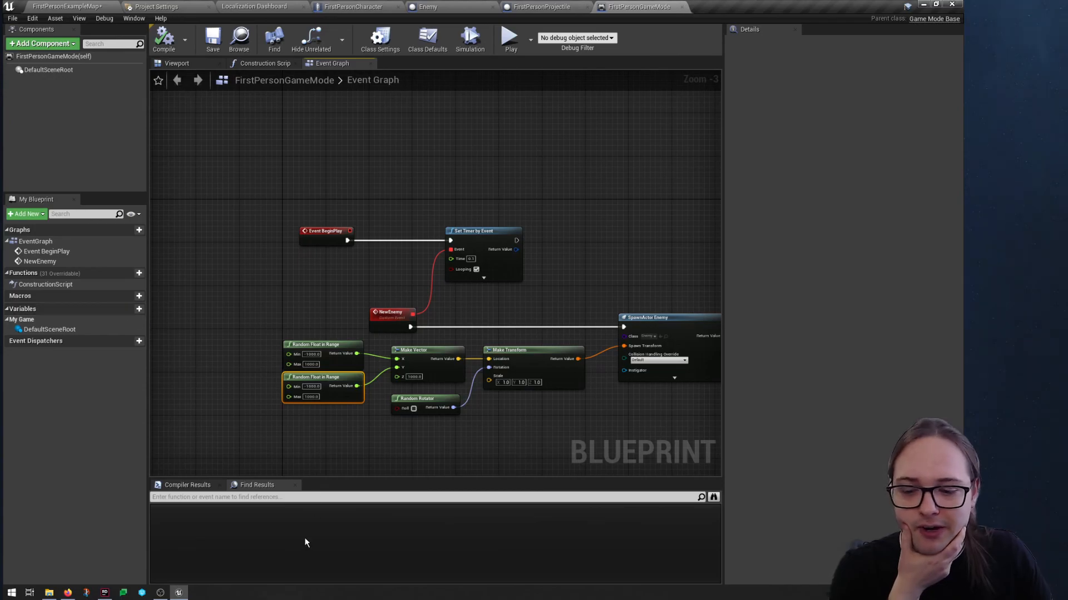
click(178, 593)
click(178, 593)
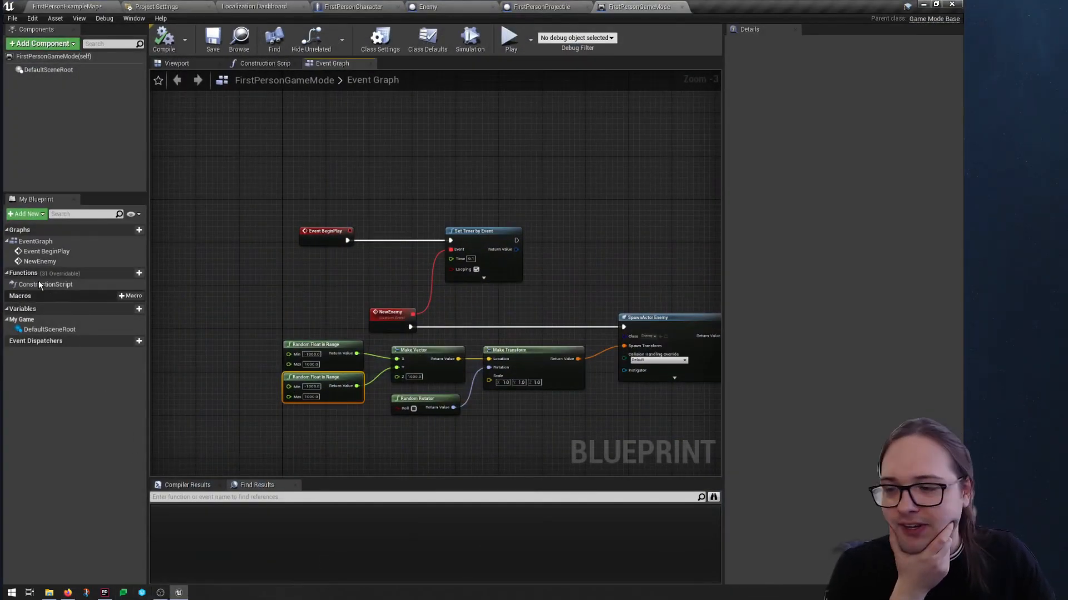
Add a variable named Score to the game mode blueprint and make it instance editable
click(129, 309)
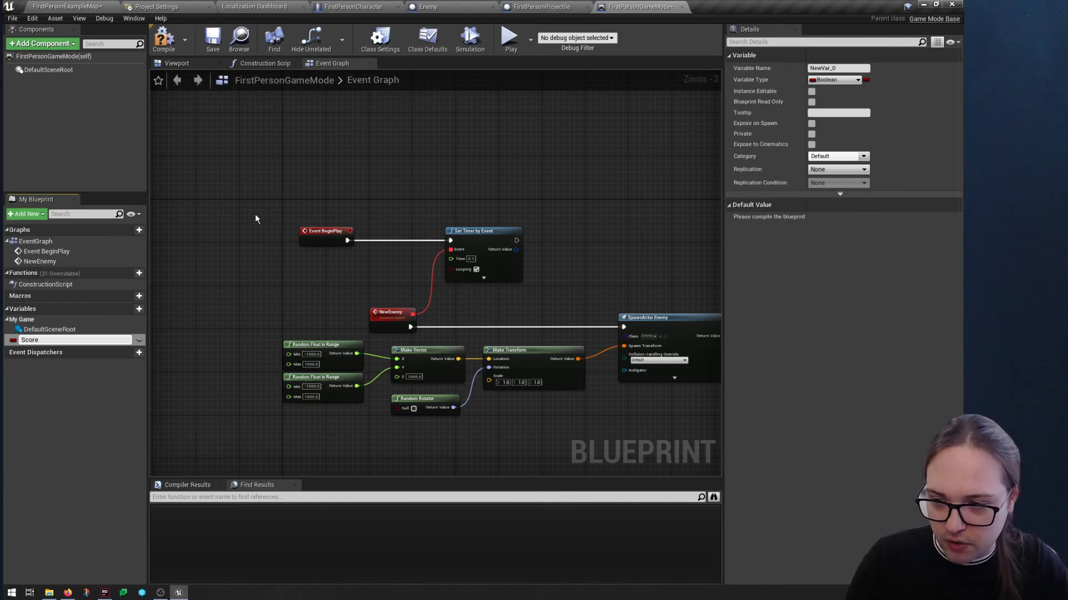
key(Return)
right_drag(245, 247, 229, 238)
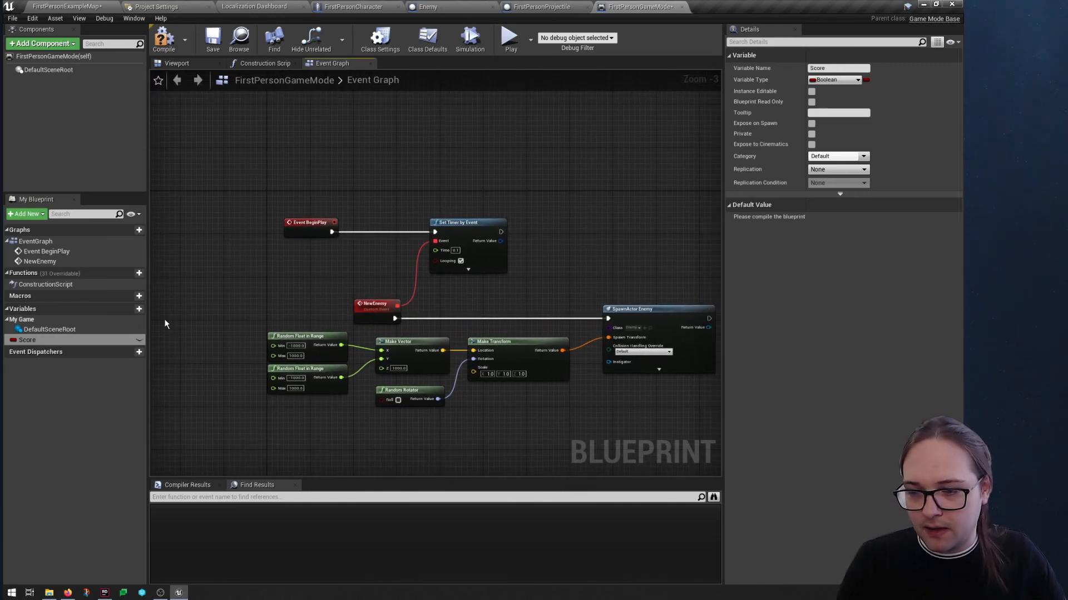
click(139, 341)
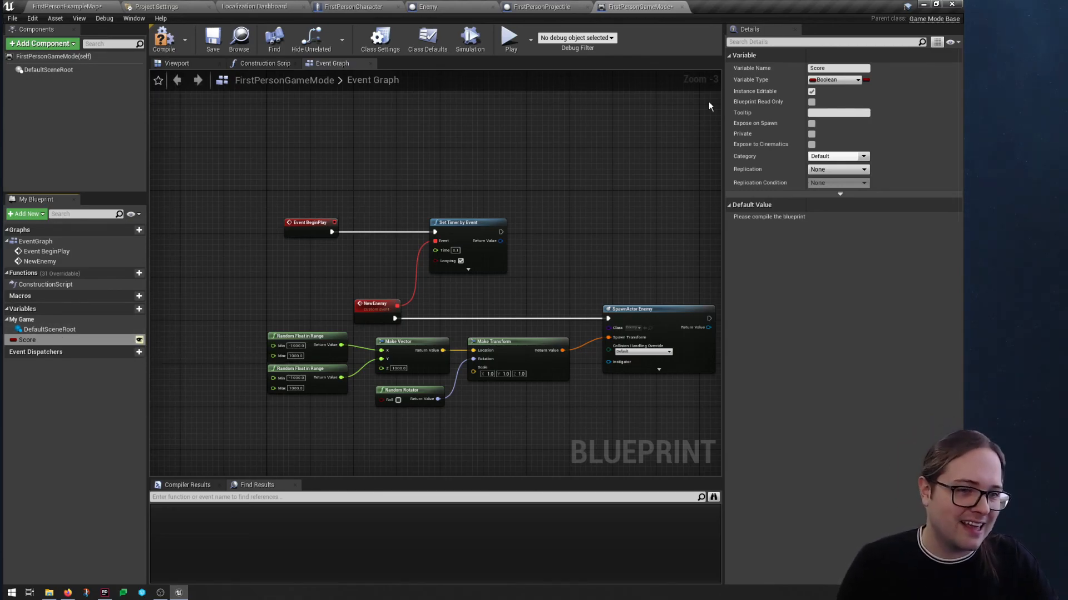
right_drag(713, 104, 696, 104)
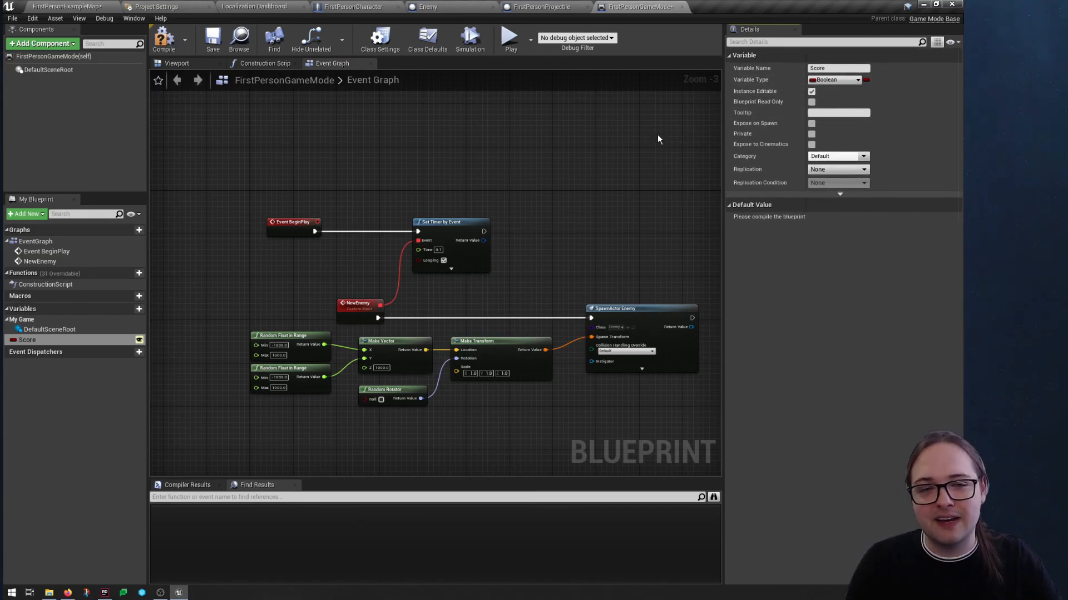
Set the Score variable's type to Integer, and compile and save the blueprint
click(834, 80)
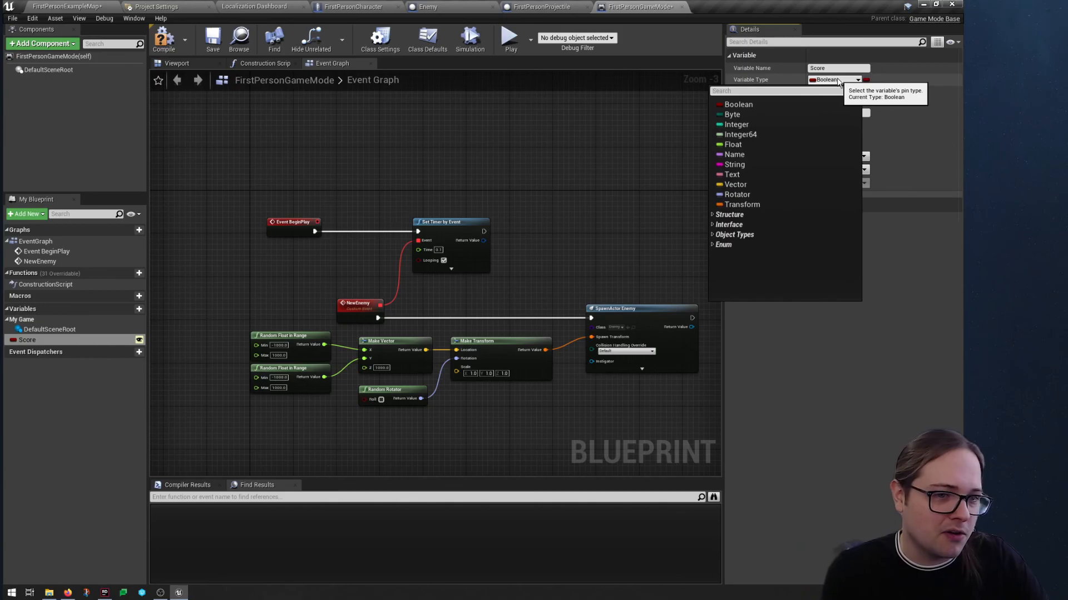
click(747, 125)
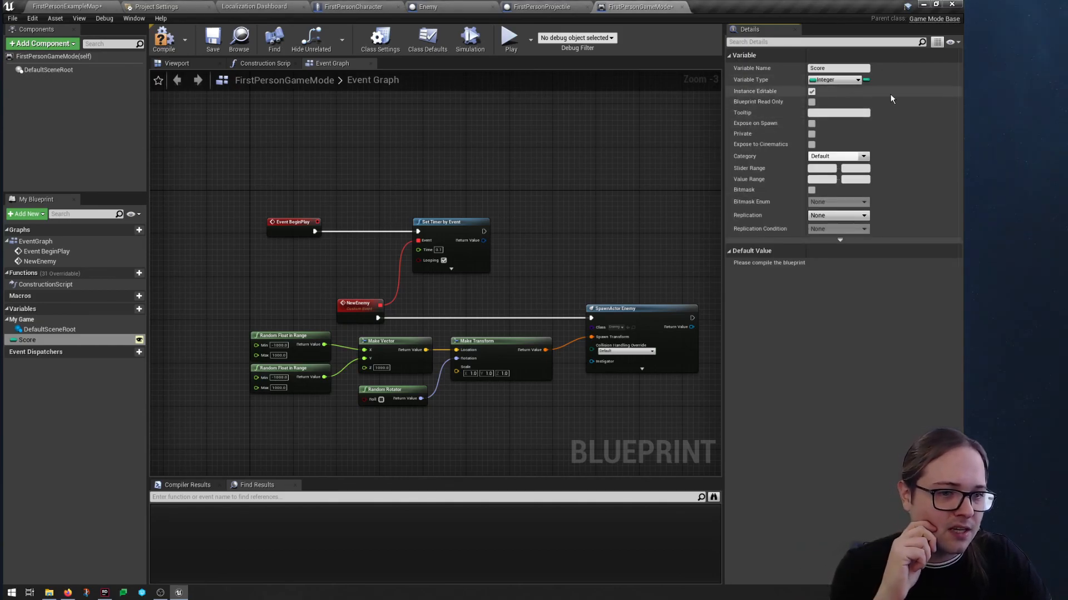
click(164, 38)
click(221, 41)
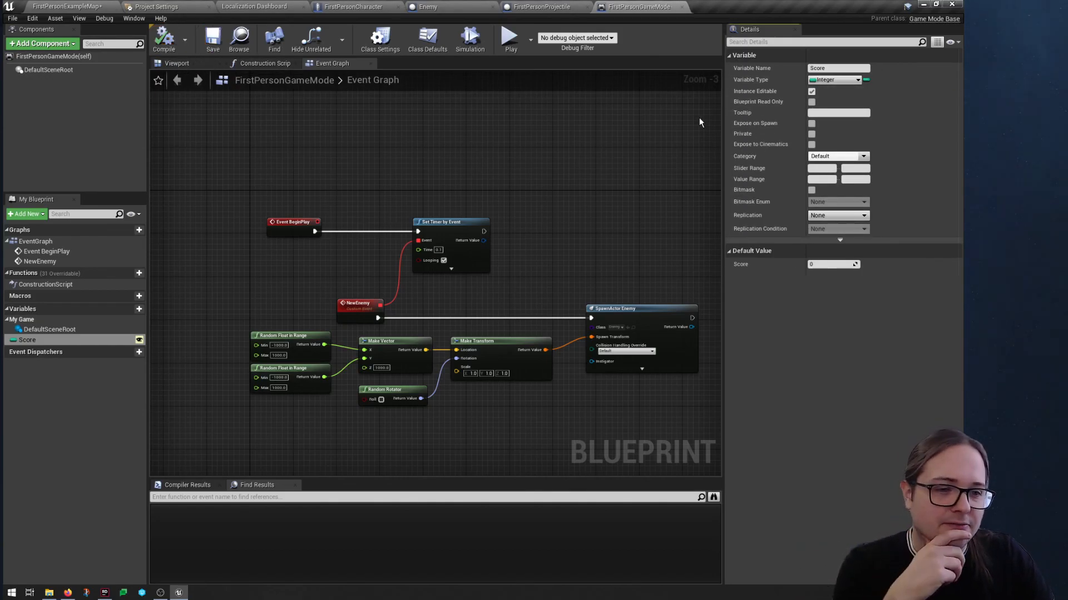
right_drag(673, 122, 635, 146)
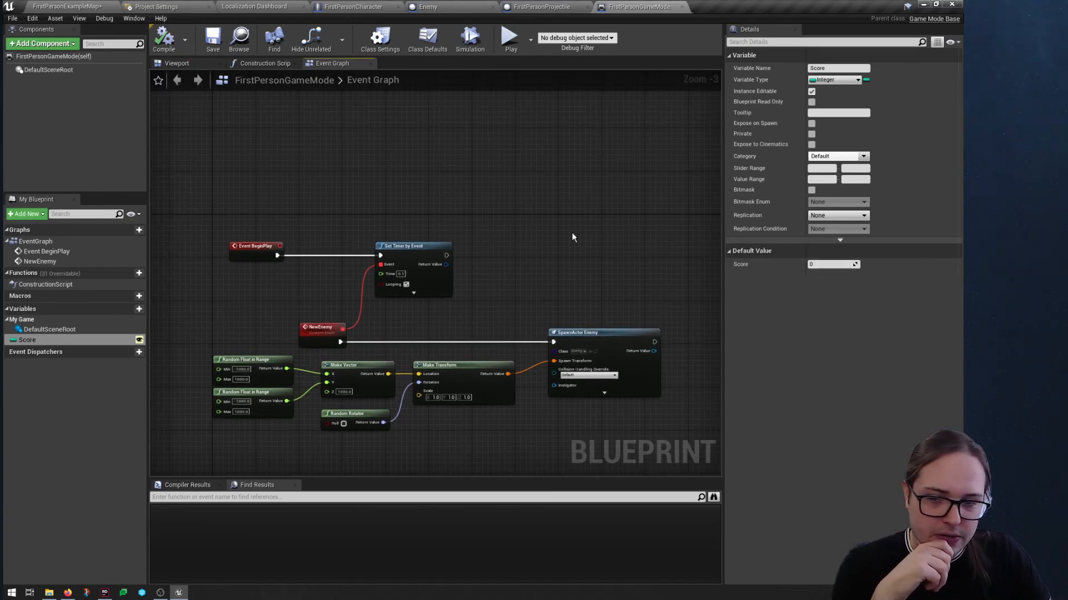
right_drag(592, 237, 578, 261)
right_drag(504, 238, 570, 280)
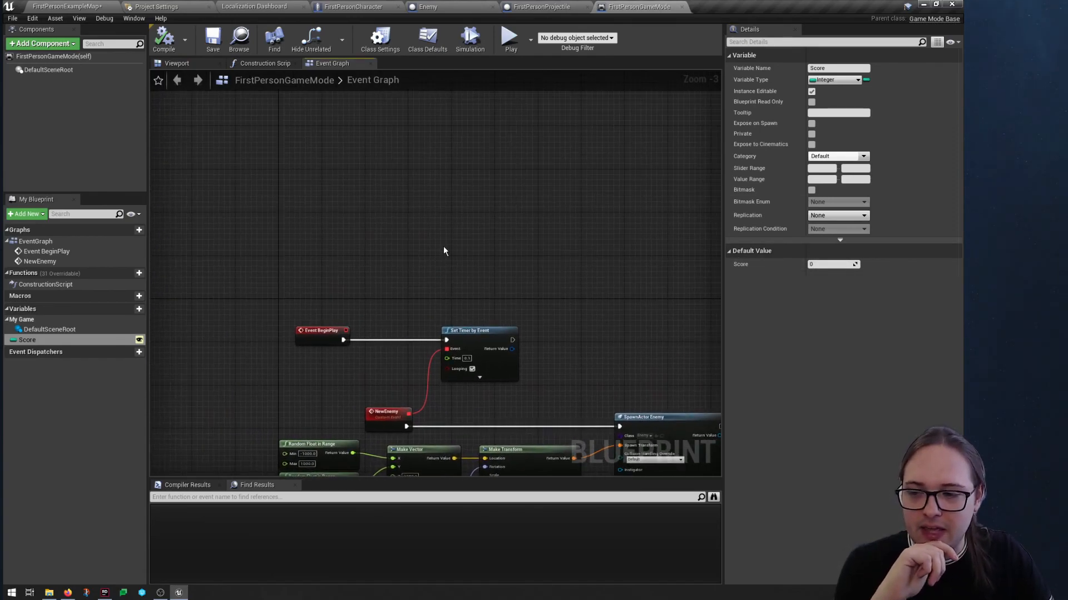
right_drag(443, 246, 459, 257)
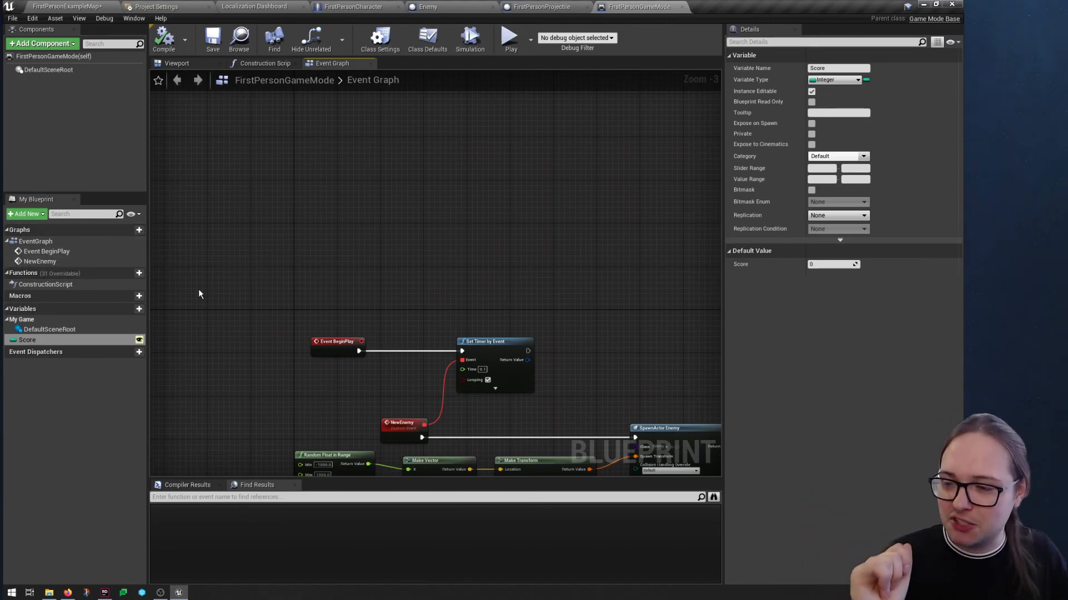
mouse_move(133, 272)
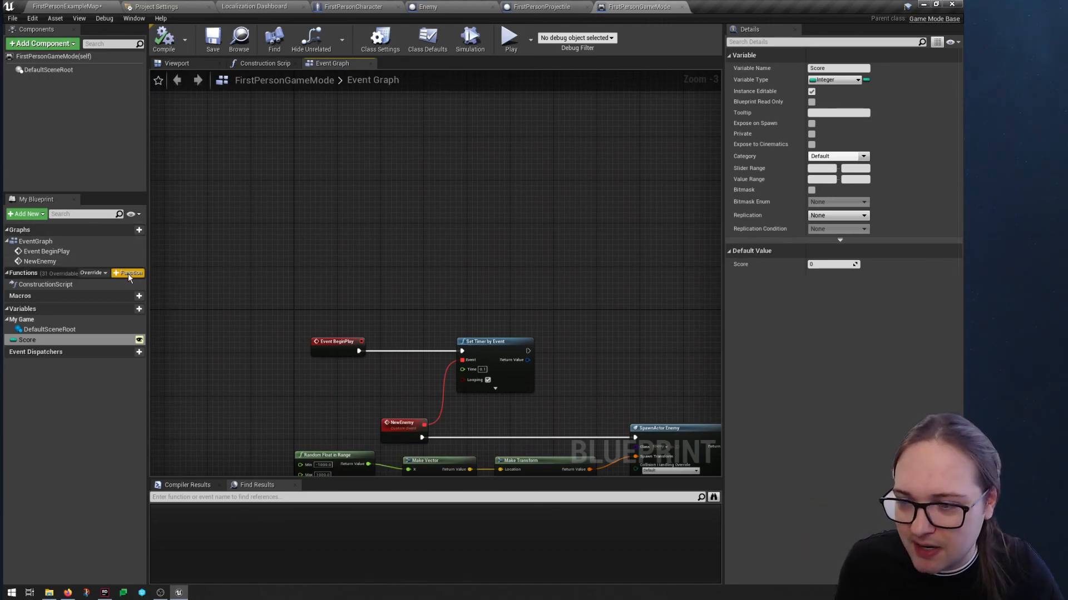
right_drag(292, 249, 278, 154)
mouse_move(141, 276)
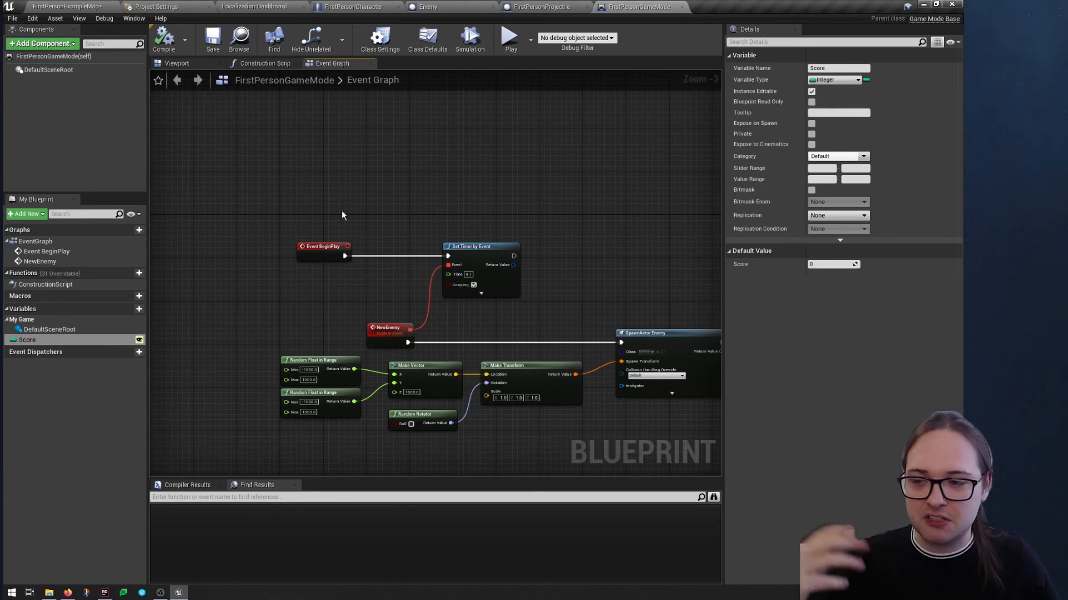
right_drag(354, 208, 351, 206)
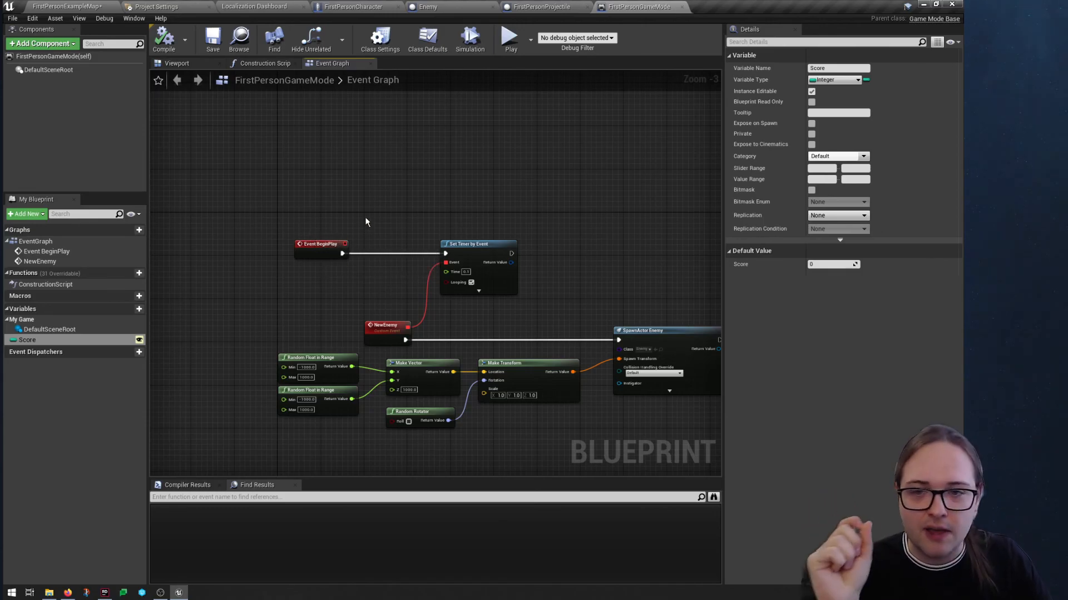
right_drag(353, 210, 345, 223)
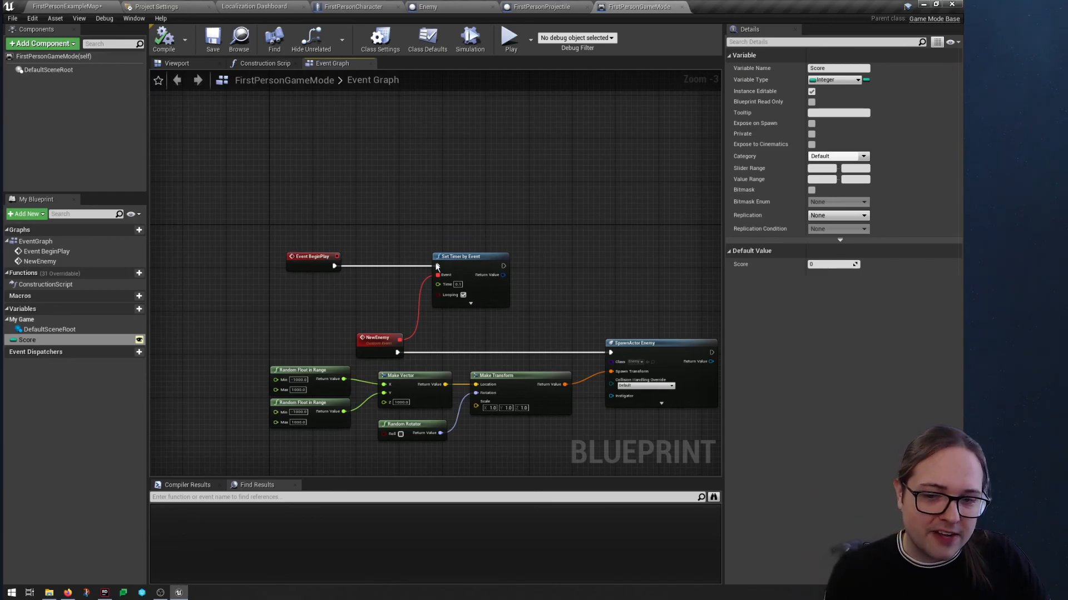
right_drag(454, 341, 438, 314)
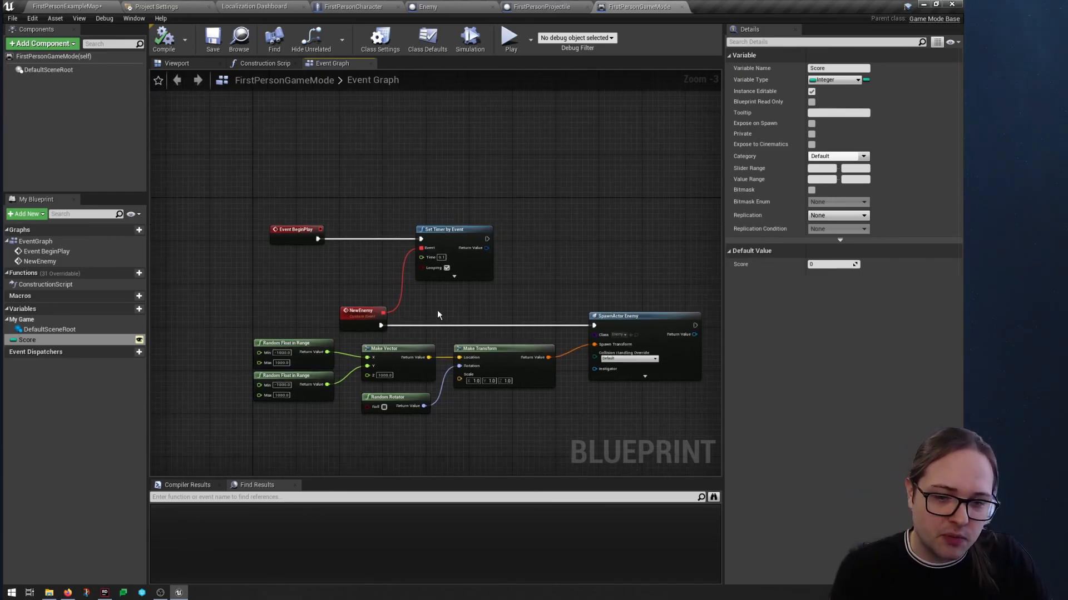
right_drag(421, 243, 425, 221)
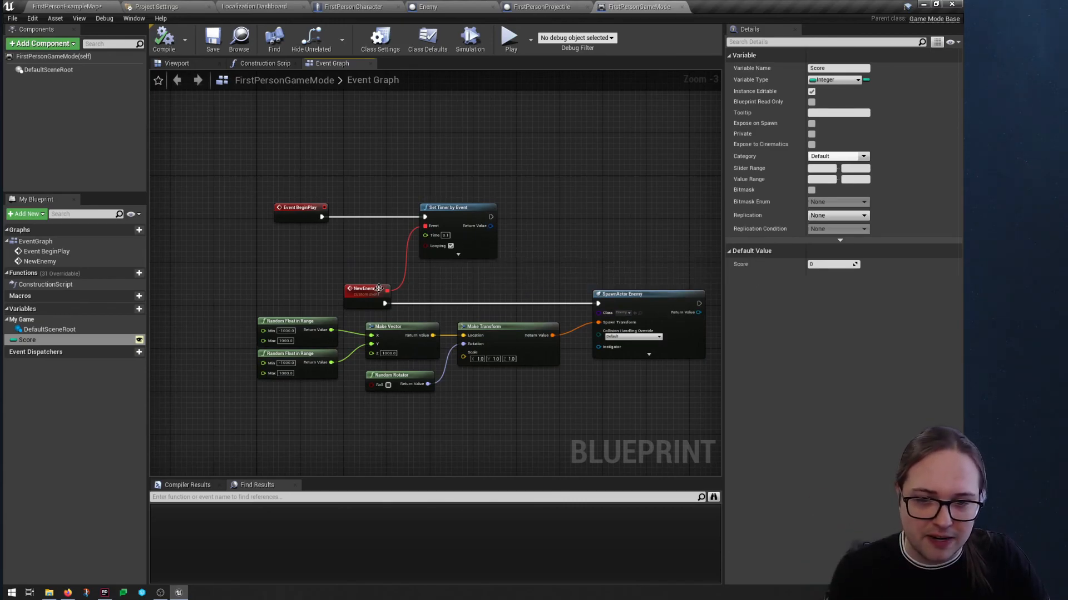
mouse_move(129, 276)
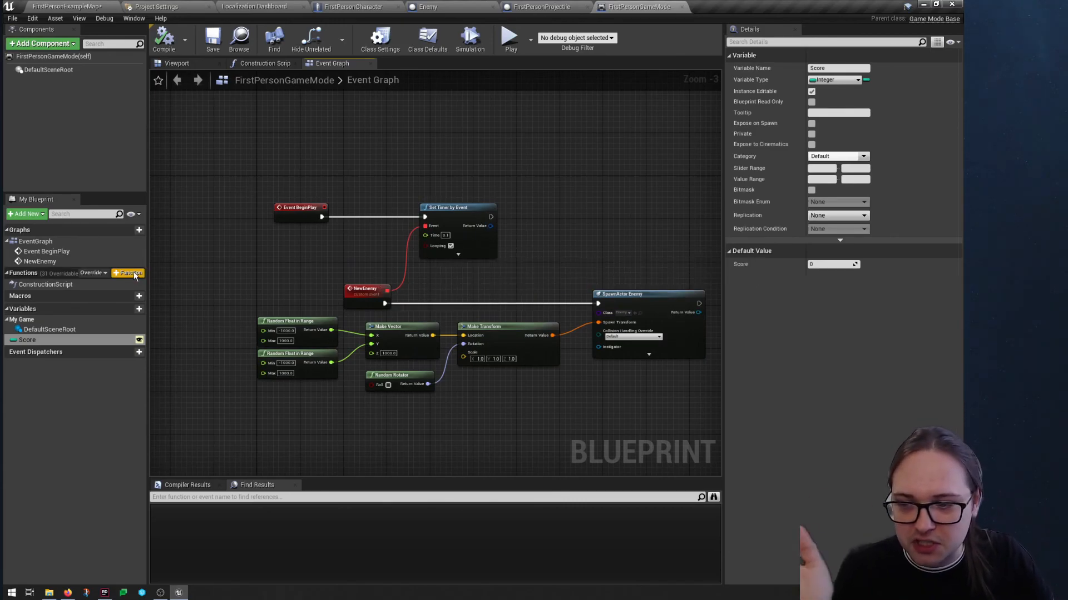
right_drag(242, 278, 253, 302)
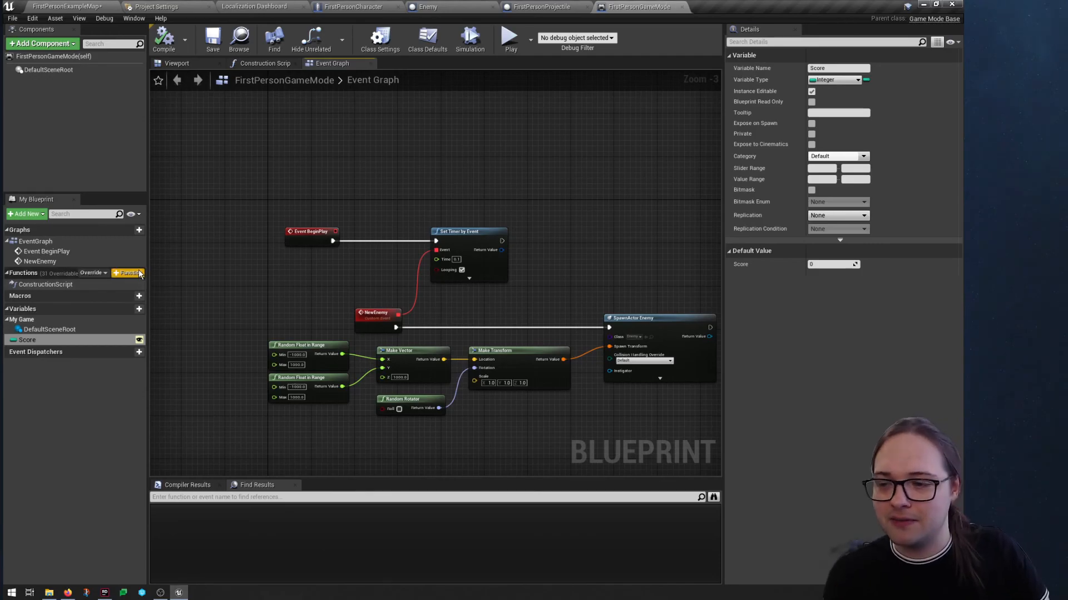
Create a new function named IncreaseScore in the game mode blueprint
click(139, 274)
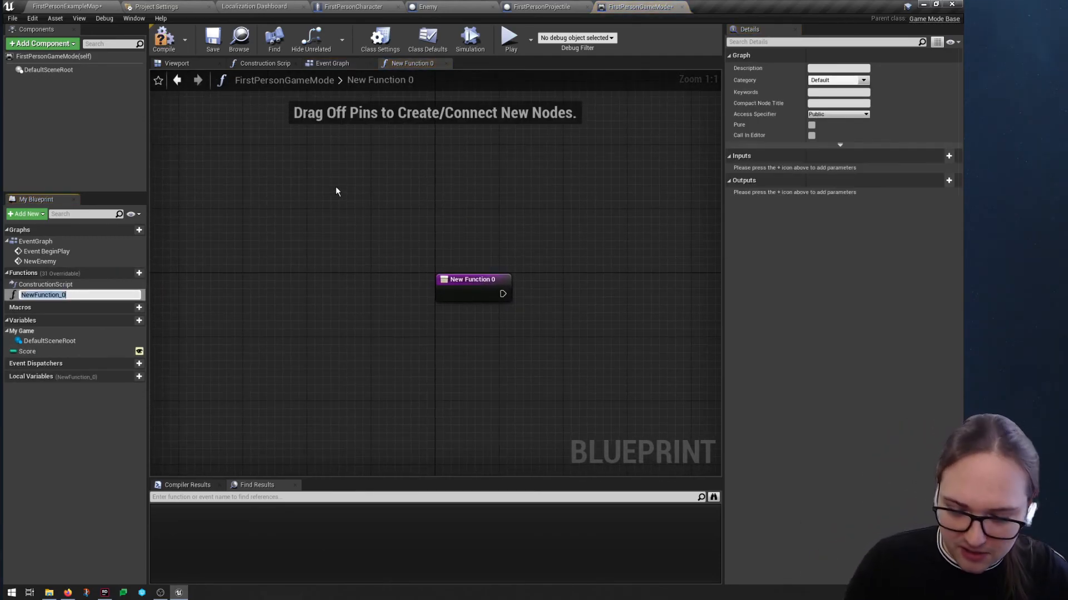
text(Incre)
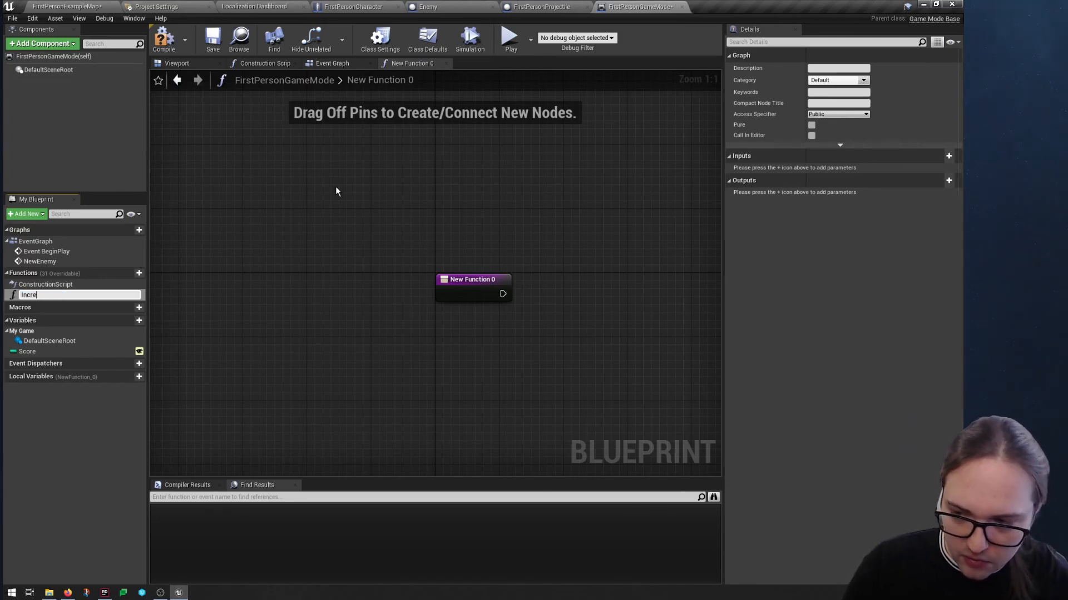
text(aseScore)
key(Return)
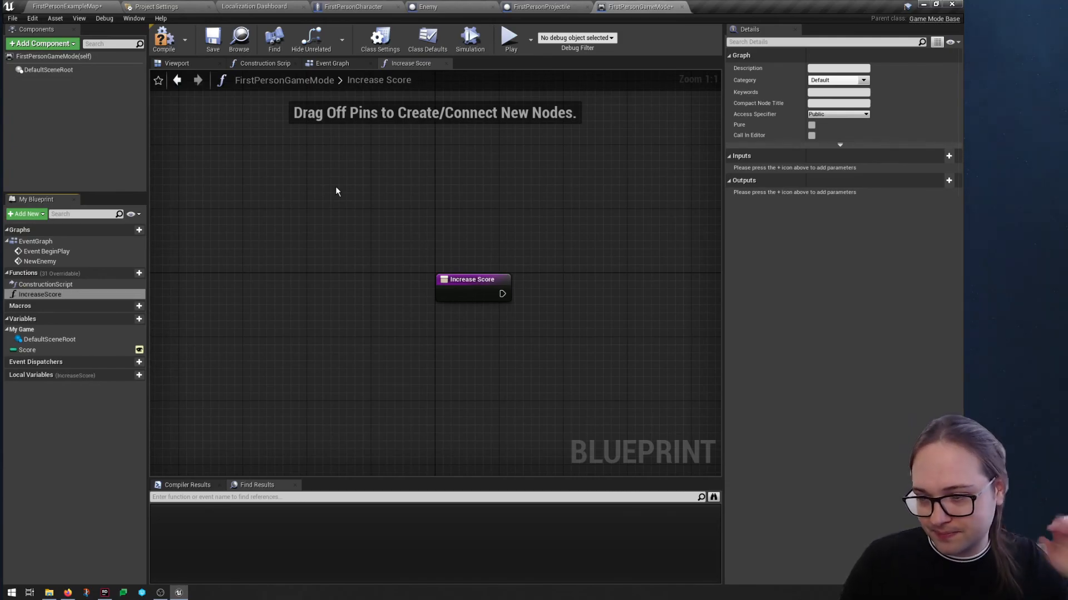
In the IncreaseScore function, get the Score variable and feed it into an integer addition node that adds 1
drag(478, 279, 276, 227)
drag(142, 349, 423, 194)
click(311, 189)
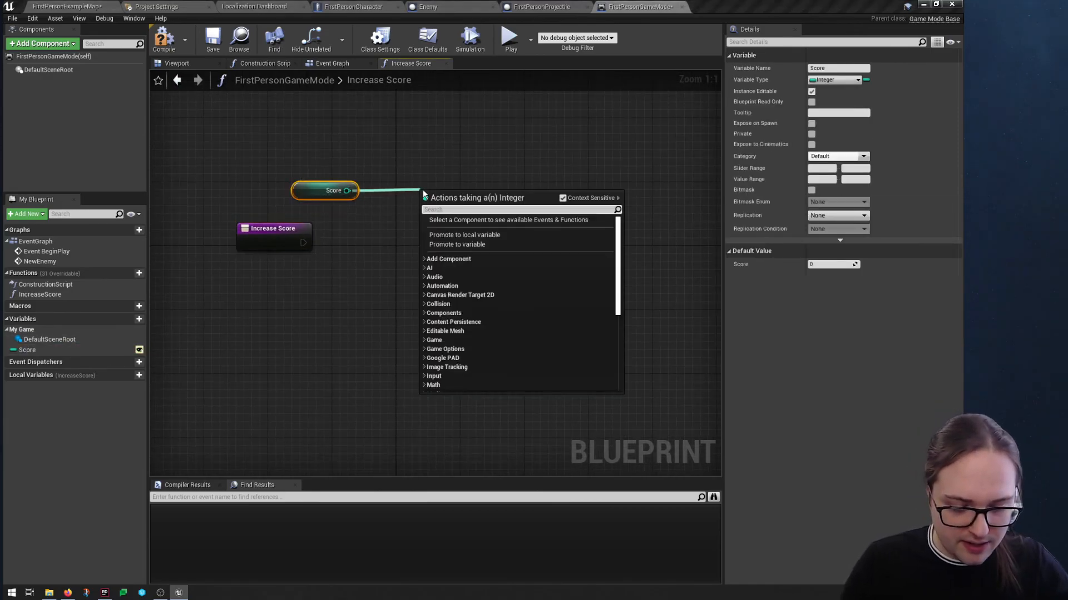
text(+)
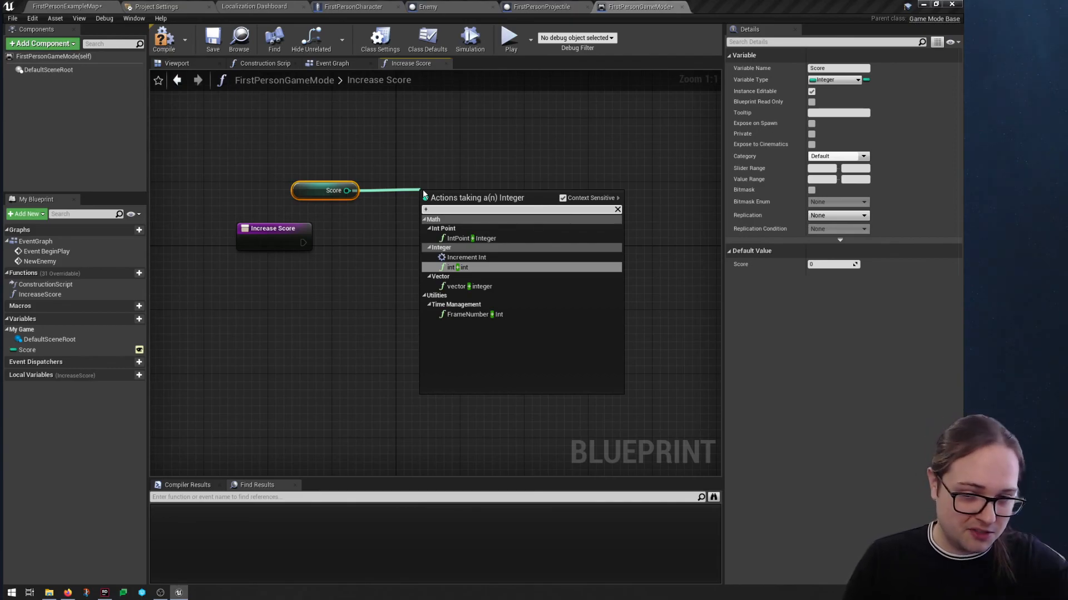
key(Return)
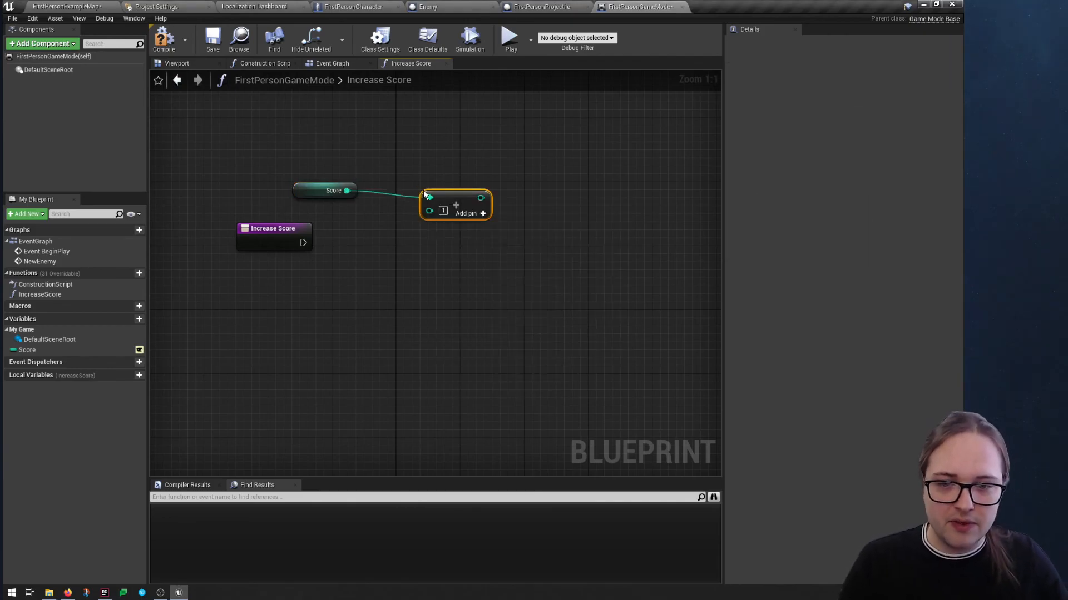
Set Score to the addition's result, run the set node from the IncreaseScore entry, and save the blueprint
drag(454, 193, 451, 218)
click(434, 205)
text(set)
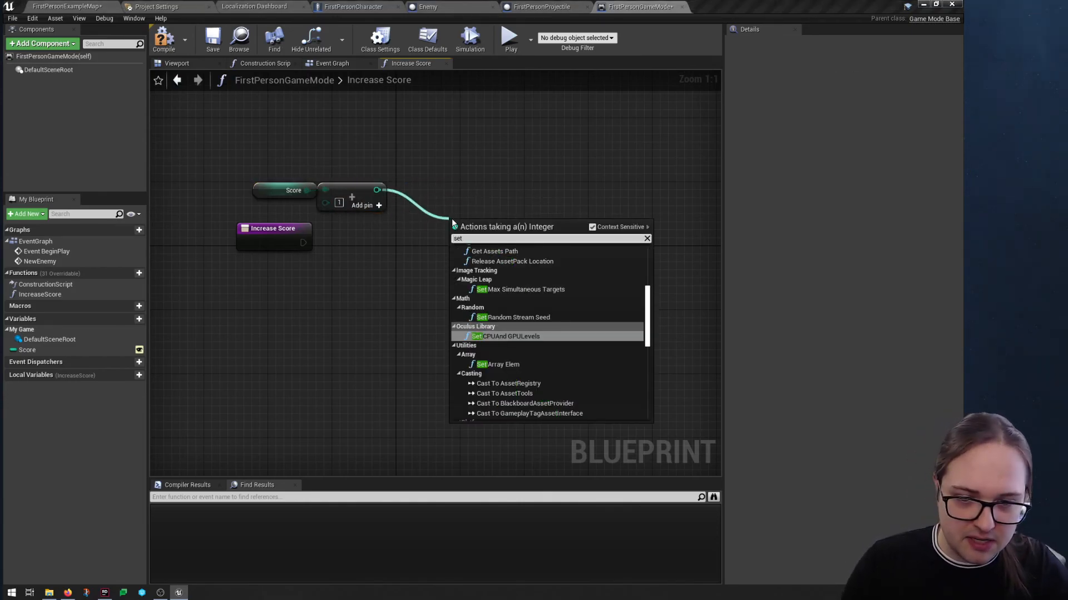
text( score)
key(Return)
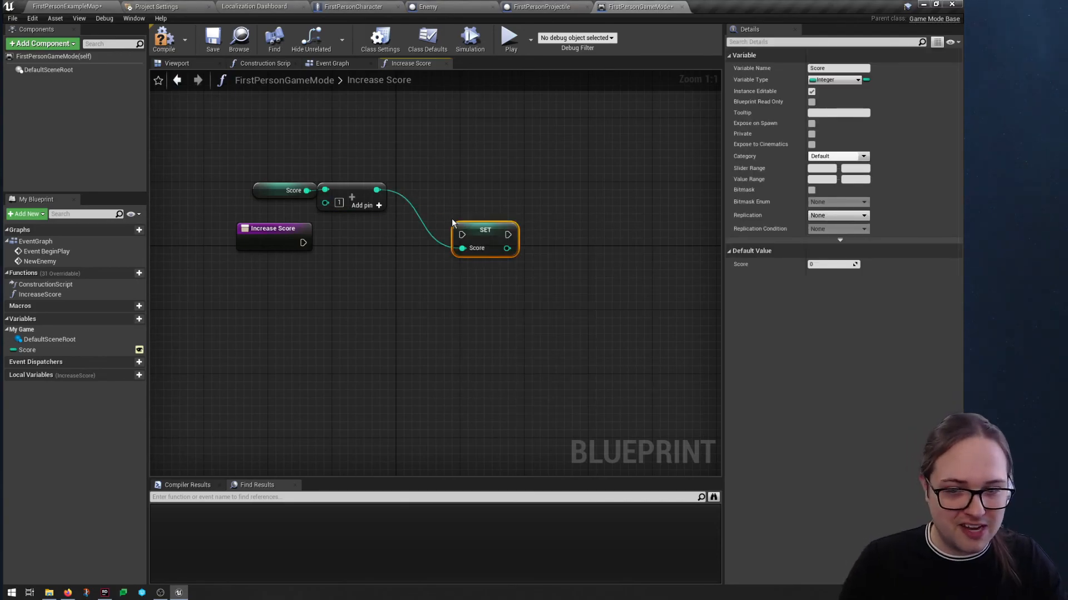
drag(303, 242, 474, 239)
click(210, 48)
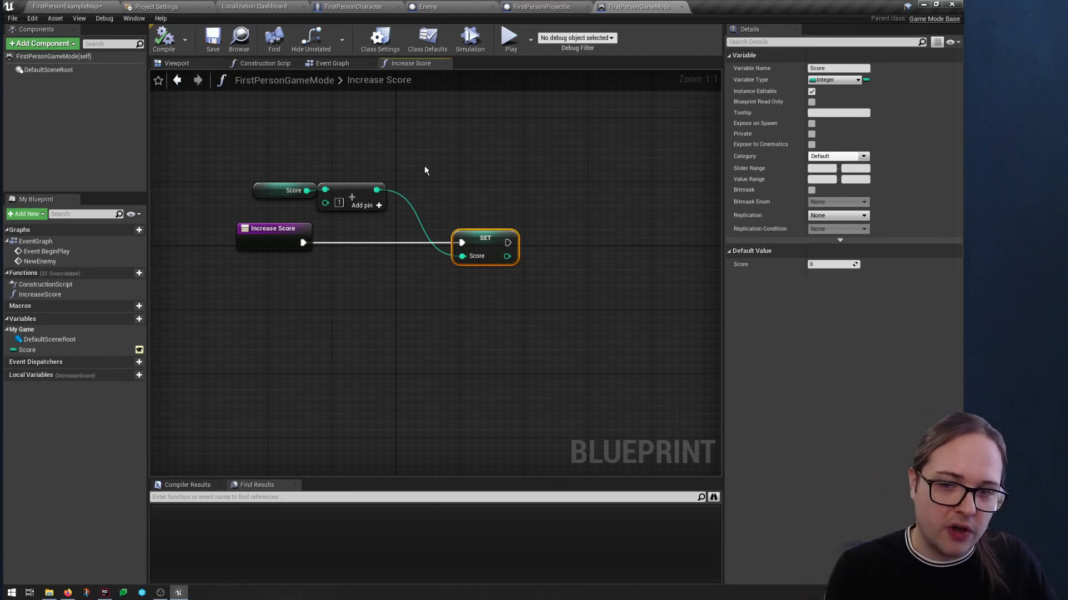
Switch to the FirstPersonProjectile blueprint's event graph, at the Cast To Enemy and DestroyActor nodes
click(340, 65)
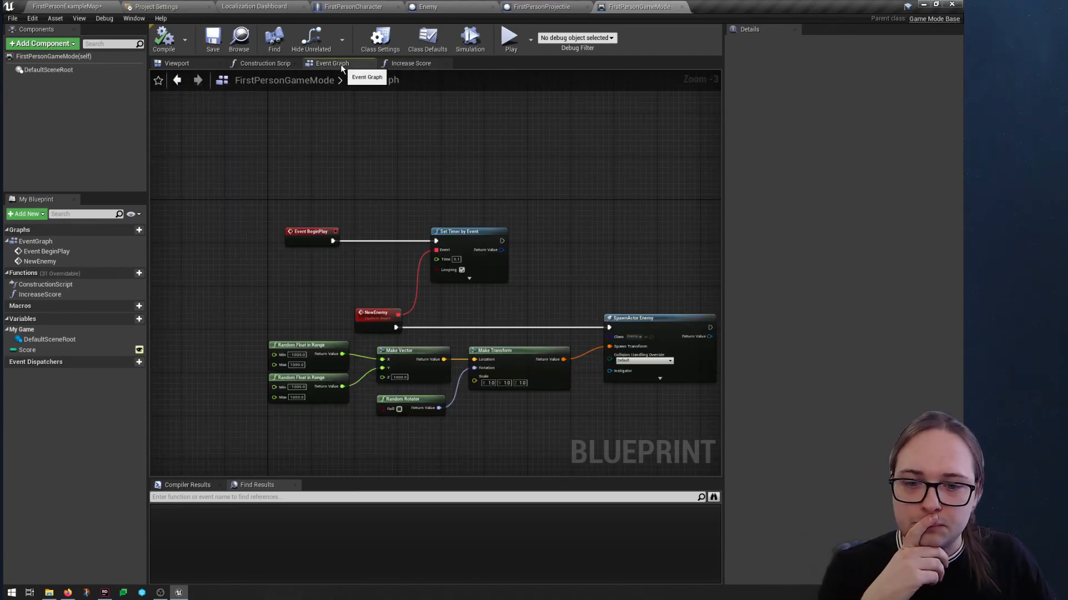
scroll(542, 279, down, 1)
right_drag(545, 273, 518, 256)
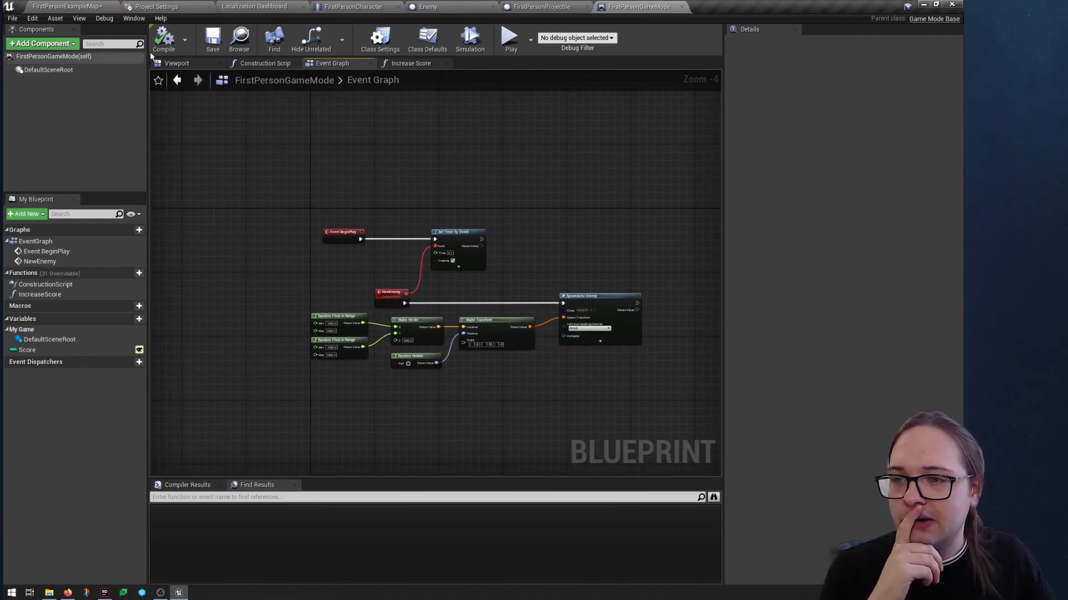
right_drag(401, 242, 369, 246)
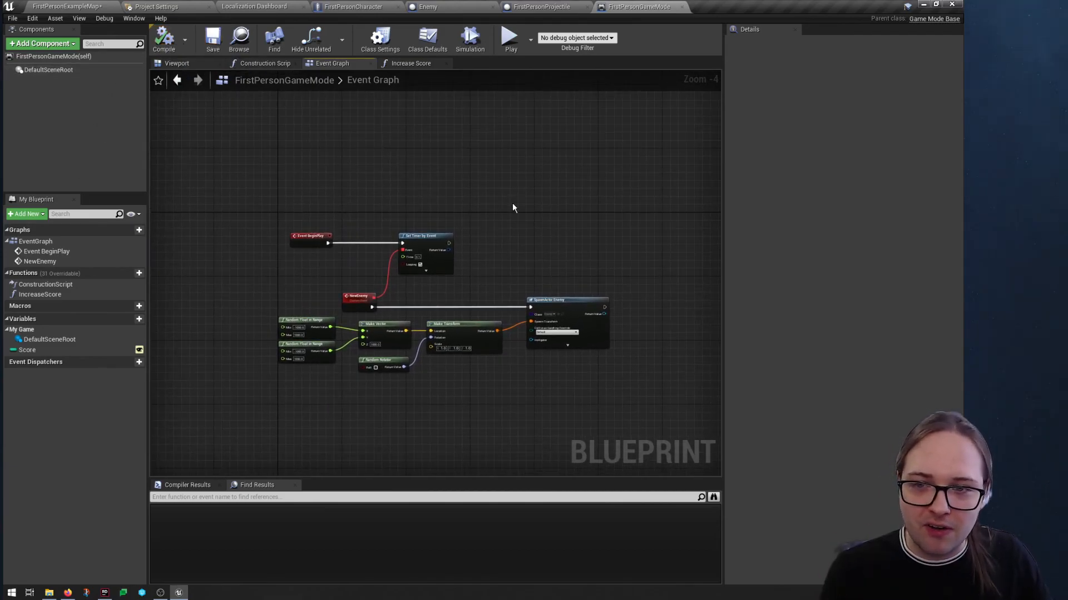
click(539, 7)
right_drag(562, 174, 513, 172)
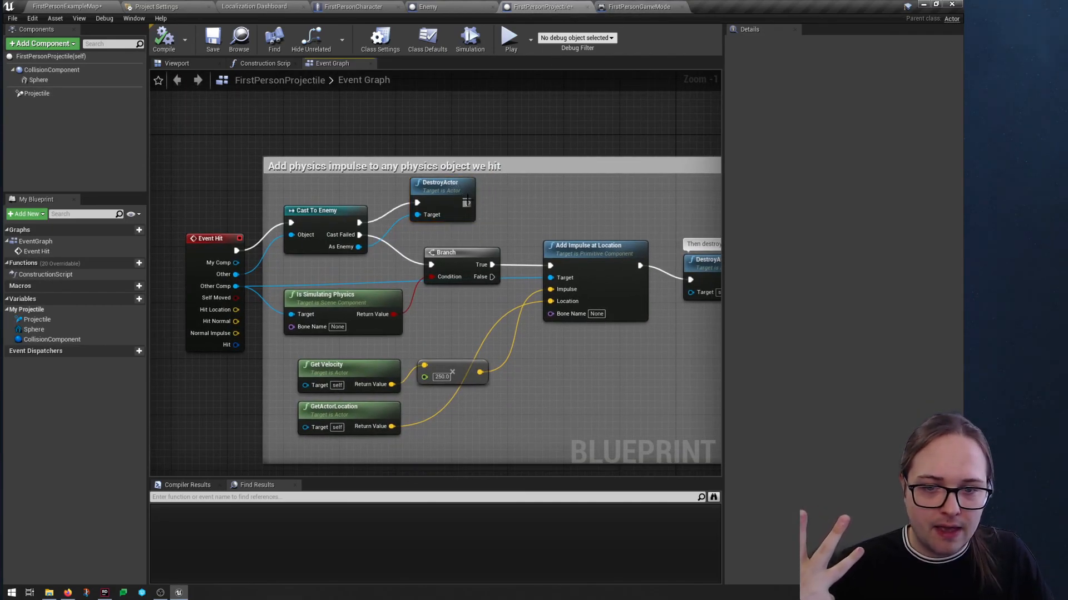
drag(467, 202, 519, 198)
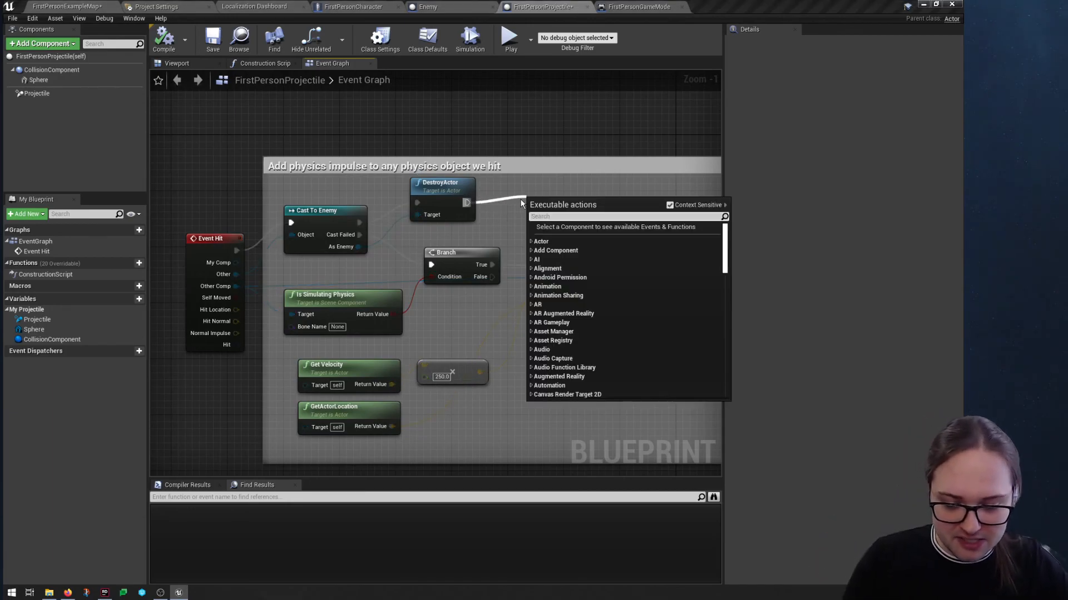
text(incr)
key(BackSpace)
key(BackSpace)
key(BackSpace)
key(BackSpace)
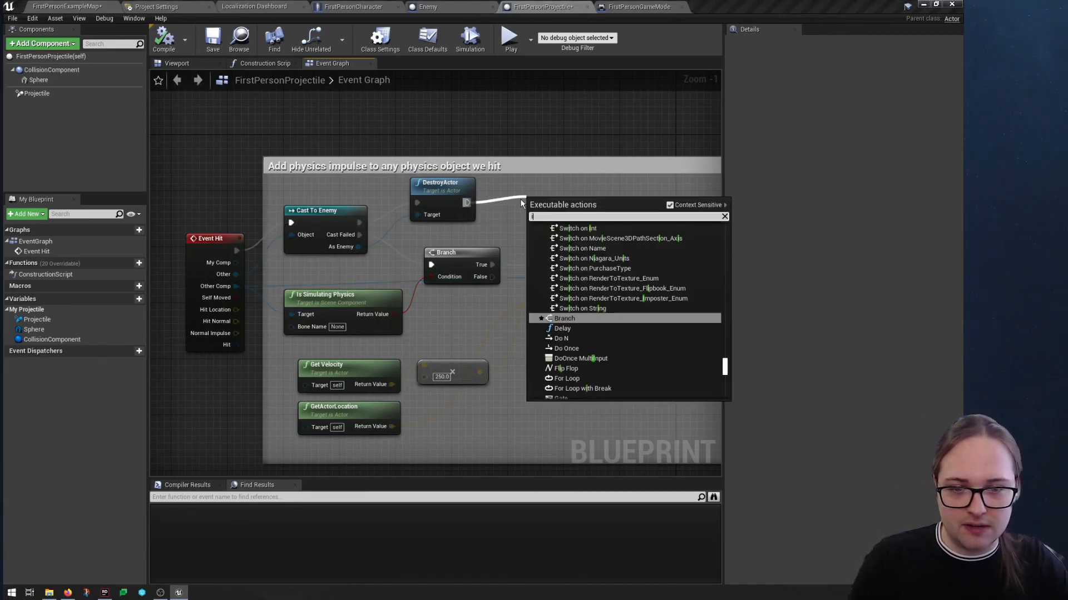
key(Escape)
Extend the physics impulse comment box upward to make room above the enemy's DestroyActor node
right_drag(527, 115, 393, 214)
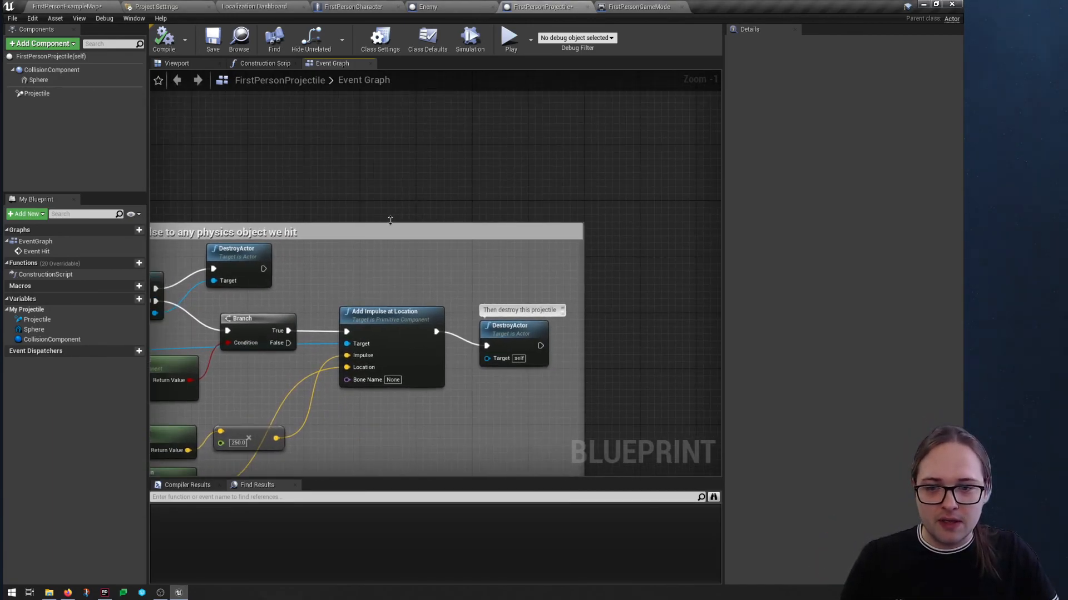
drag(391, 223, 390, 95)
right_drag(284, 178, 387, 167)
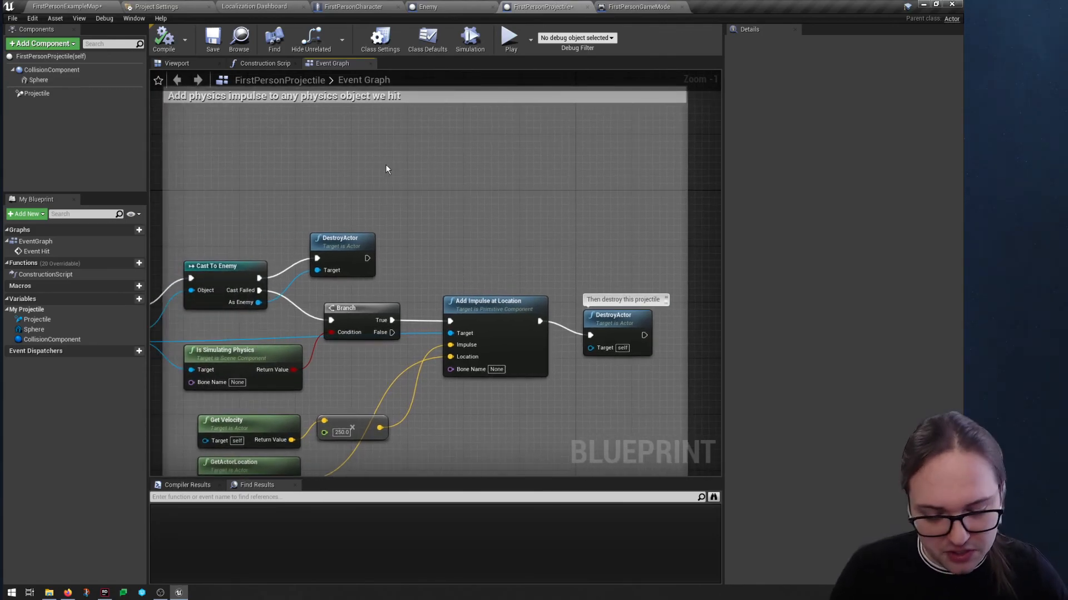
Add a Get Game Mode node in the free space above the enemy's DestroyActor node
right_click(405, 150)
text(game)
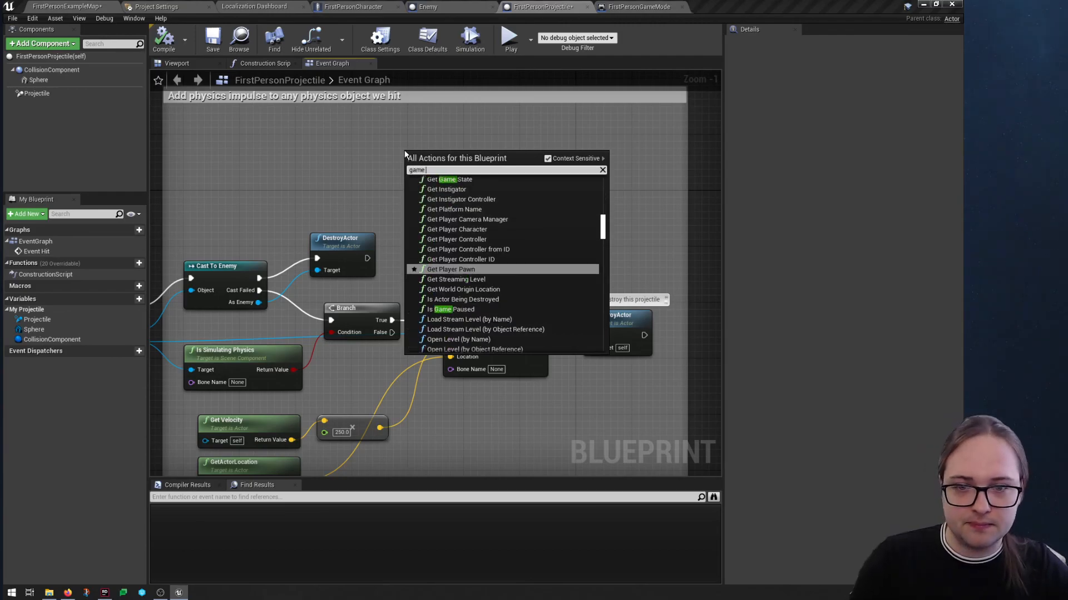
key(BackSpace)
key(BackSpace)
key(BackSpace)
key(BackSpace)
text(get game mode)
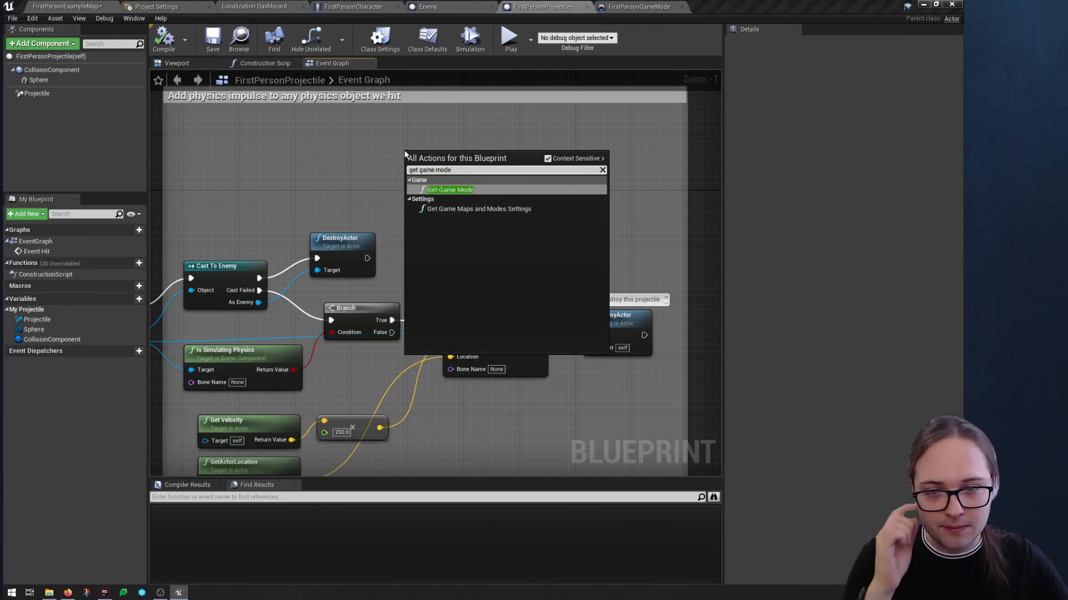
key(Return)
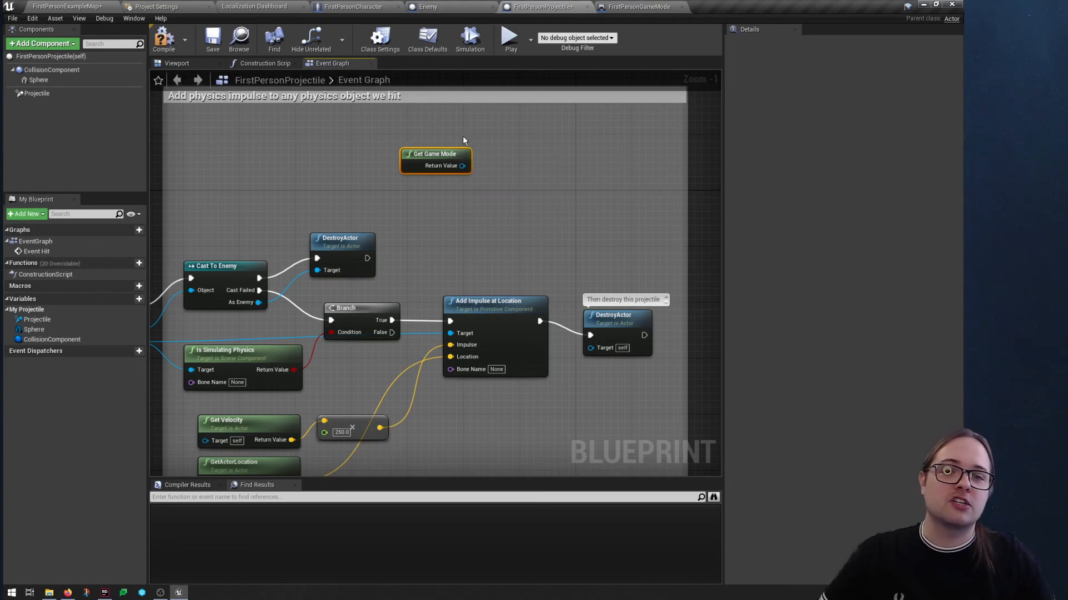
Cast the game mode to FirstPersonGameMode, execute the cast after the enemy's DestroyActor node, and place it under Get Game Mode
drag(462, 167, 425, 199)
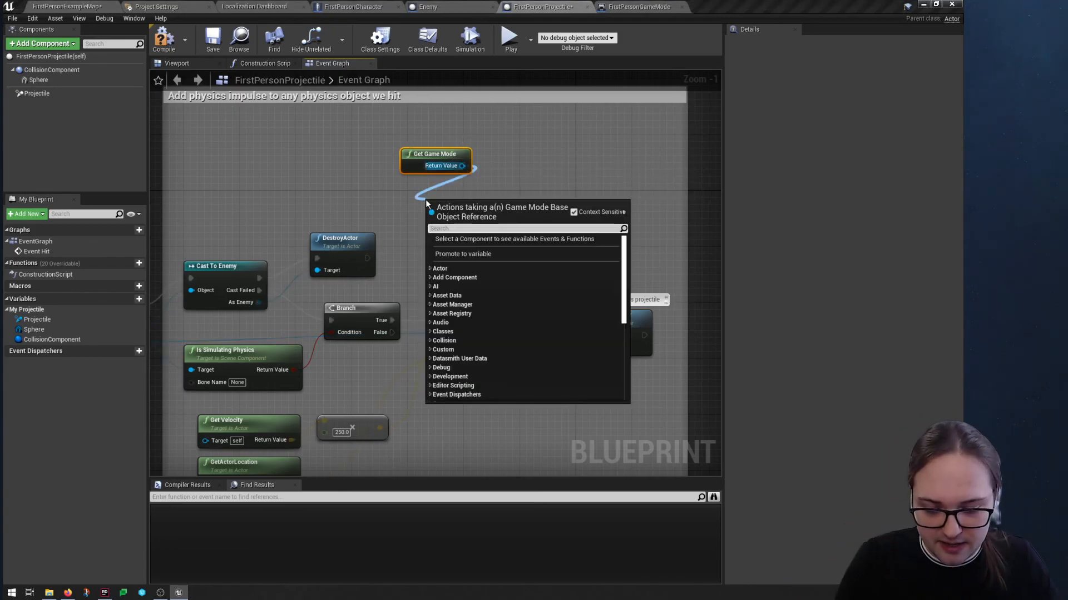
text(cast to)
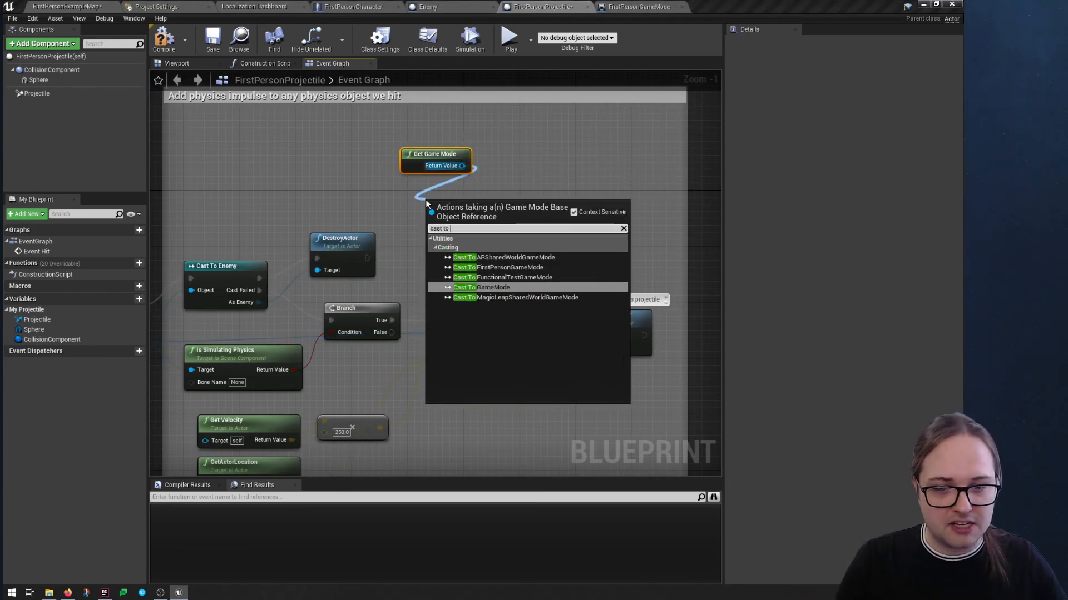
key(Up)
key(Return)
drag(367, 258, 440, 220)
drag(468, 207, 439, 185)
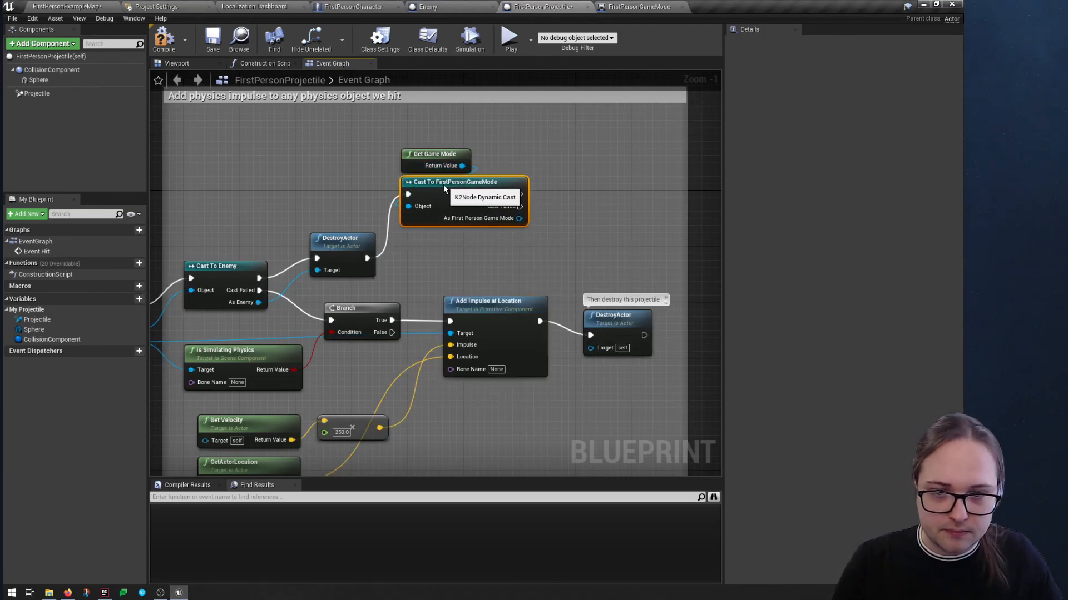
Call Increase Score on the cast FirstPersonGameMode reference, and compile and save the projectile blueprint
drag(502, 224, 585, 178)
text(incre)
key(Return)
click(167, 45)
click(214, 47)
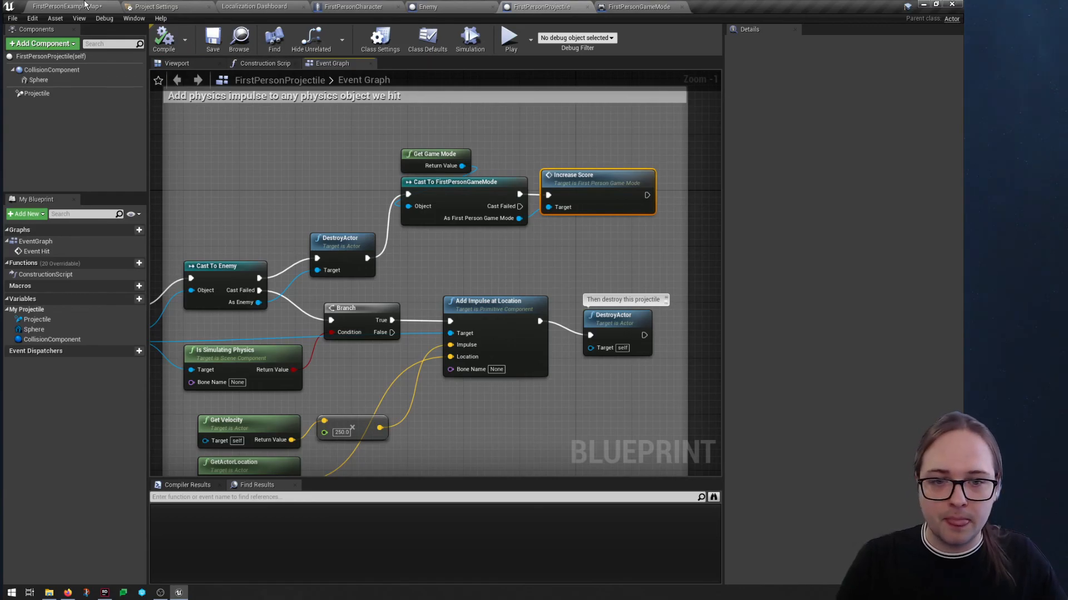
In FirstPersonGameMode's IncreaseScore function, add a Print String node after the Score set node, and compile and save
right_drag(491, 121, 455, 124)
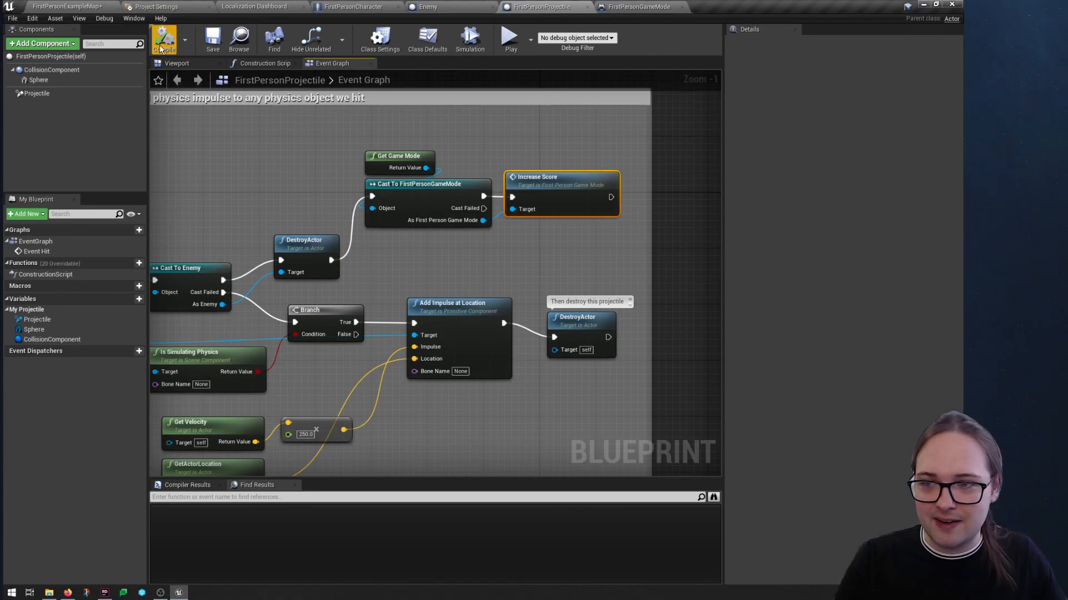
click(654, 6)
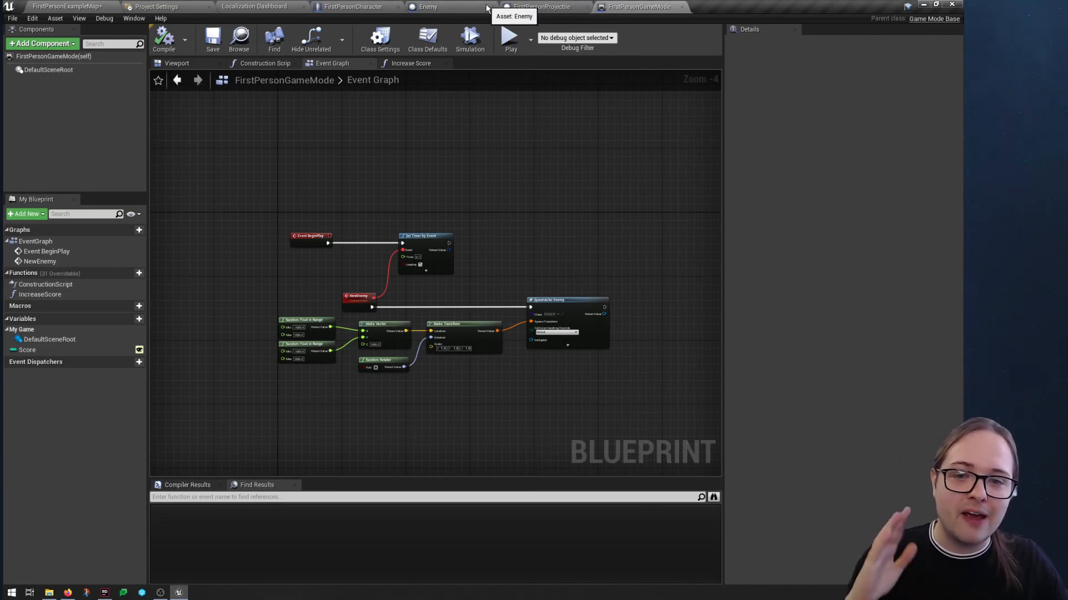
right_drag(461, 116, 466, 148)
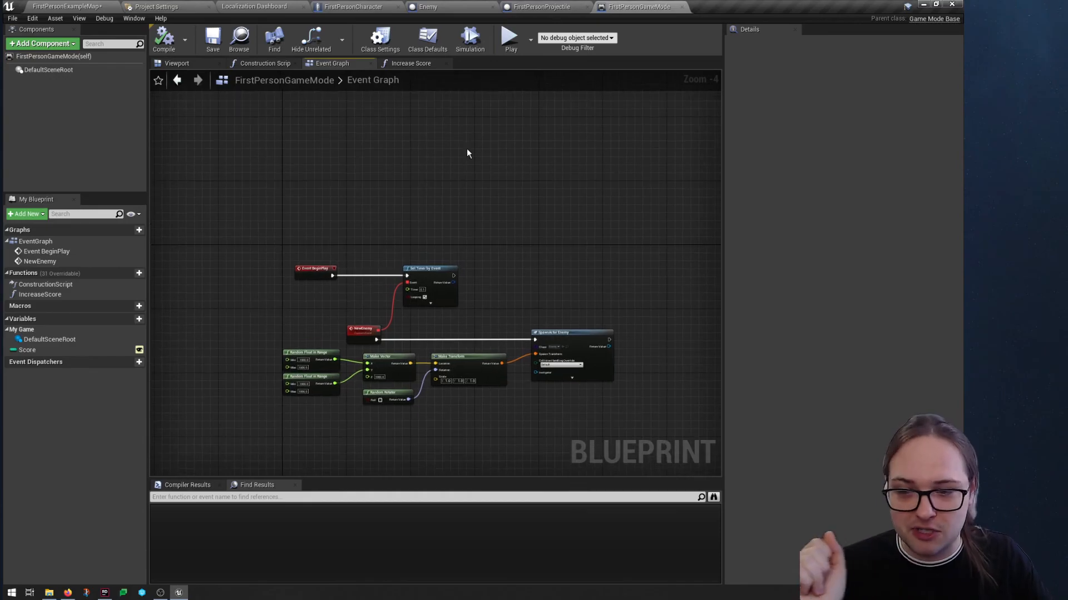
right_drag(493, 266, 490, 216)
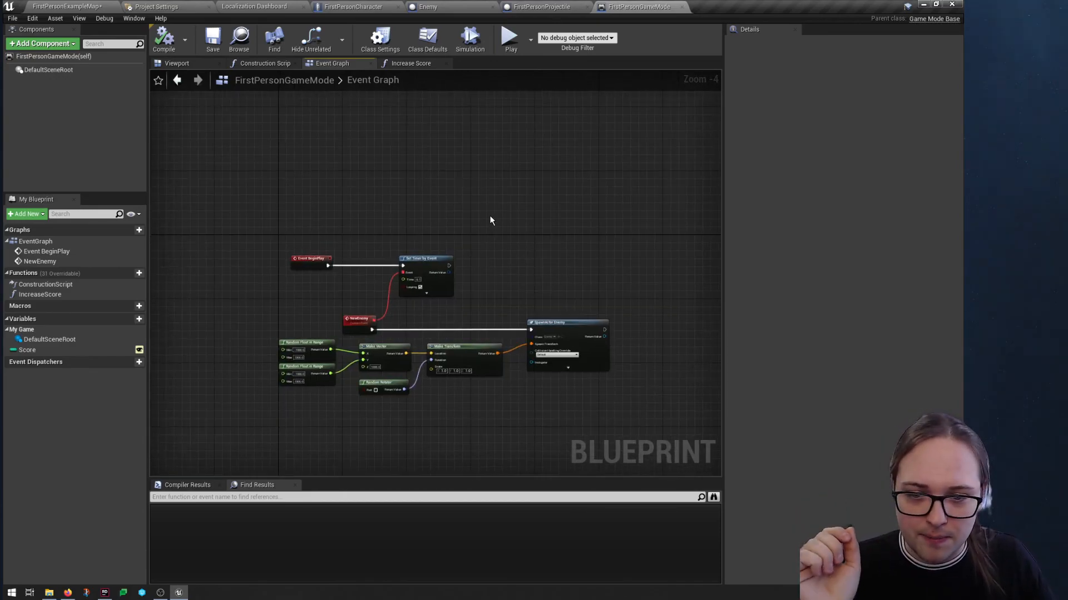
double_click(76, 295)
drag(422, 249, 489, 247)
text(print)
key(Return)
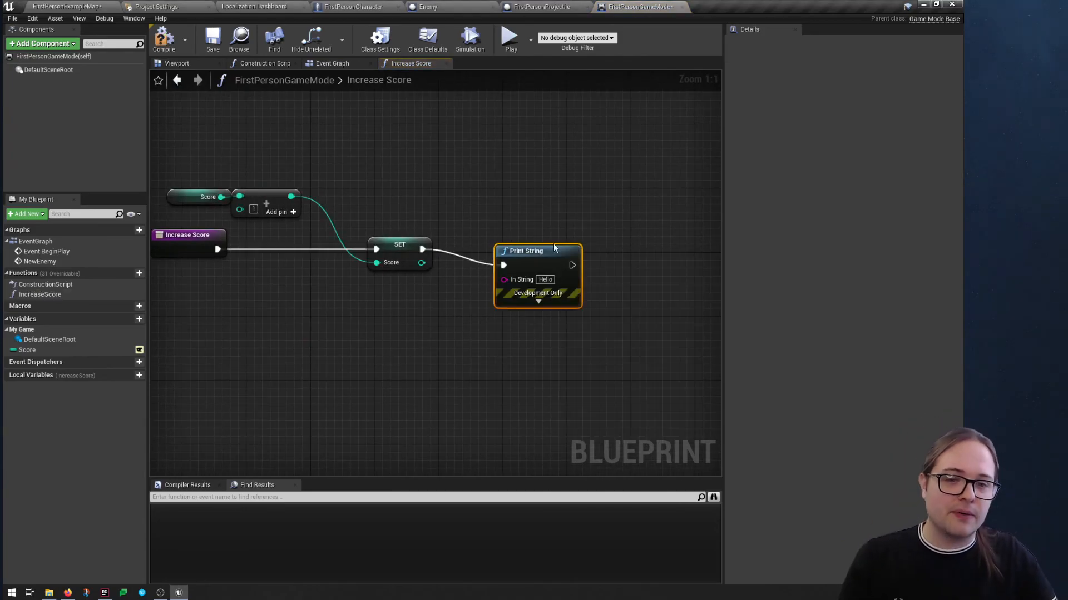
drag(554, 251, 554, 234)
click(164, 39)
click(212, 39)
Play the FirstPersonExampleMap level and shoot the spawned enemies to check that each hit prints the string
click(67, 6)
click(546, 42)
click(442, 228)
click(447, 242)
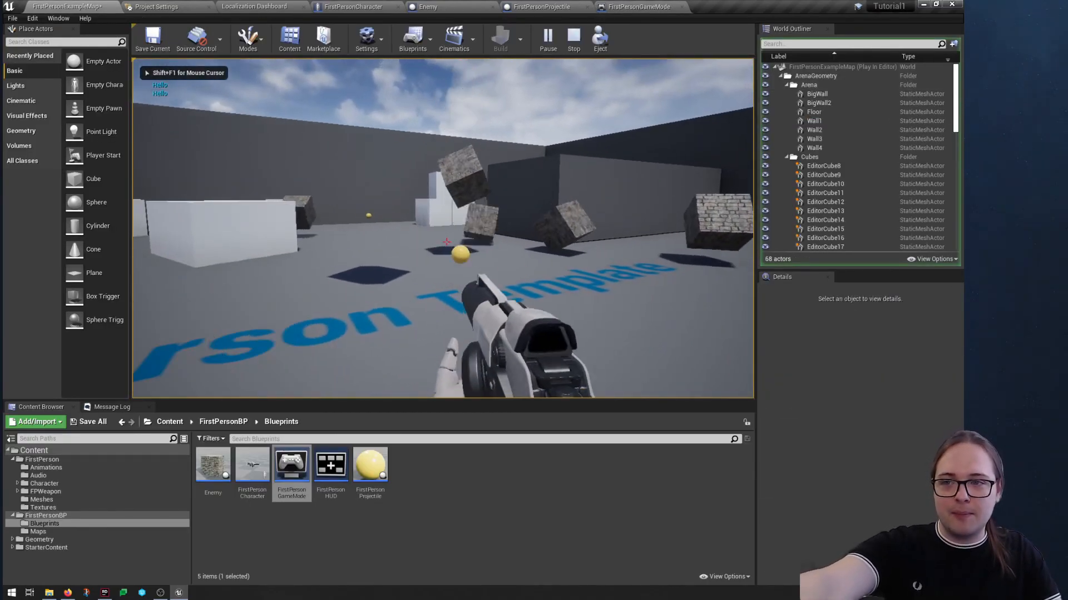
click(447, 242)
click(446, 242)
click(447, 242)
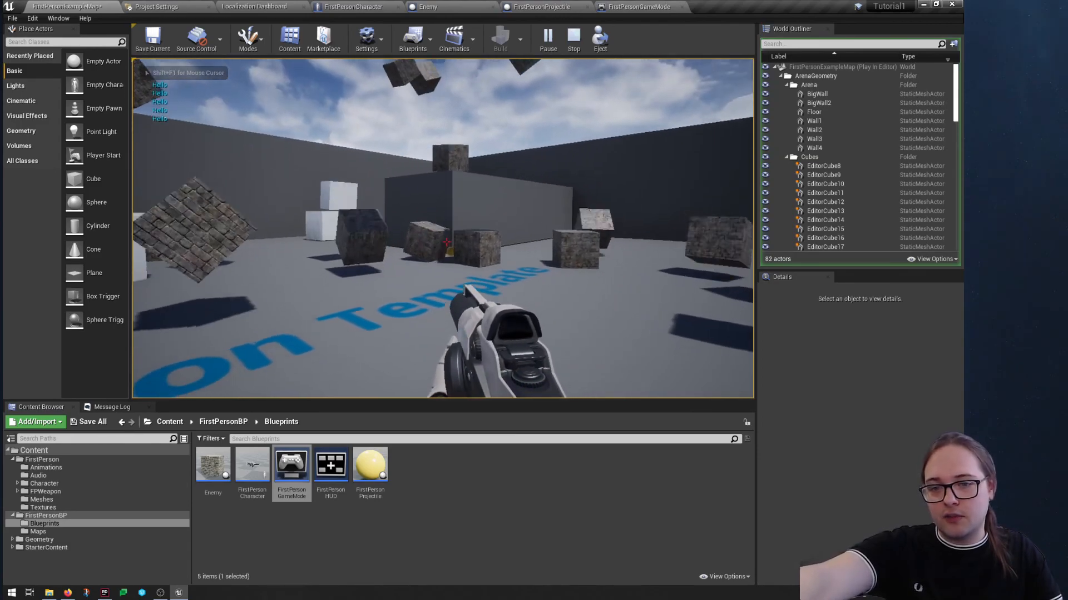
click(447, 242)
click(447, 241)
click(447, 242)
click(446, 242)
key(Escape)
Connect the set node's Score output to Print String's In String through an integer-to-string conversion, and compile and save
click(638, 6)
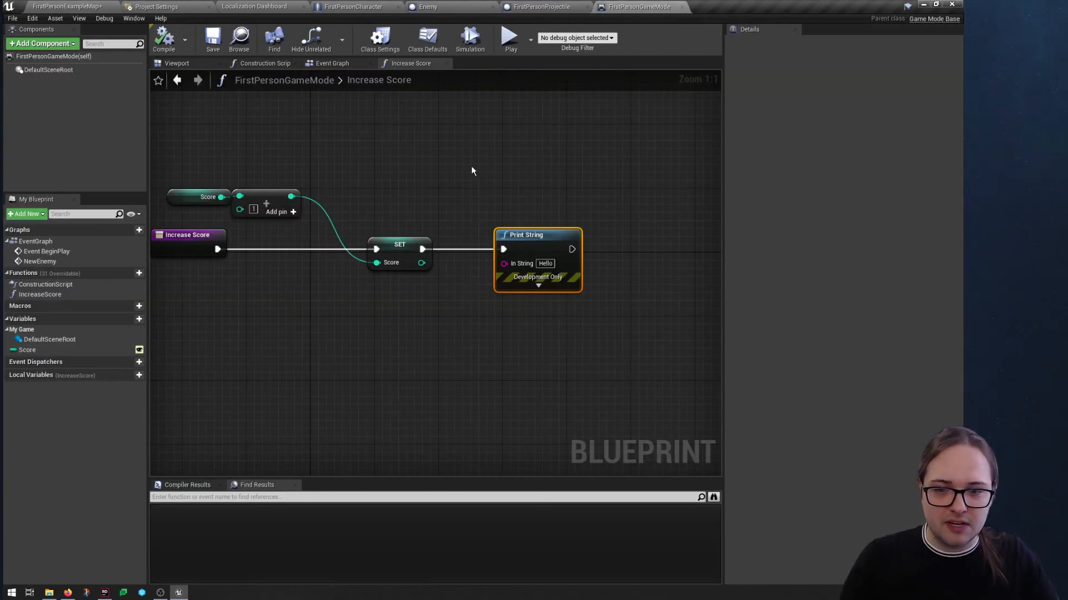
drag(428, 239, 429, 245)
drag(500, 241, 456, 263)
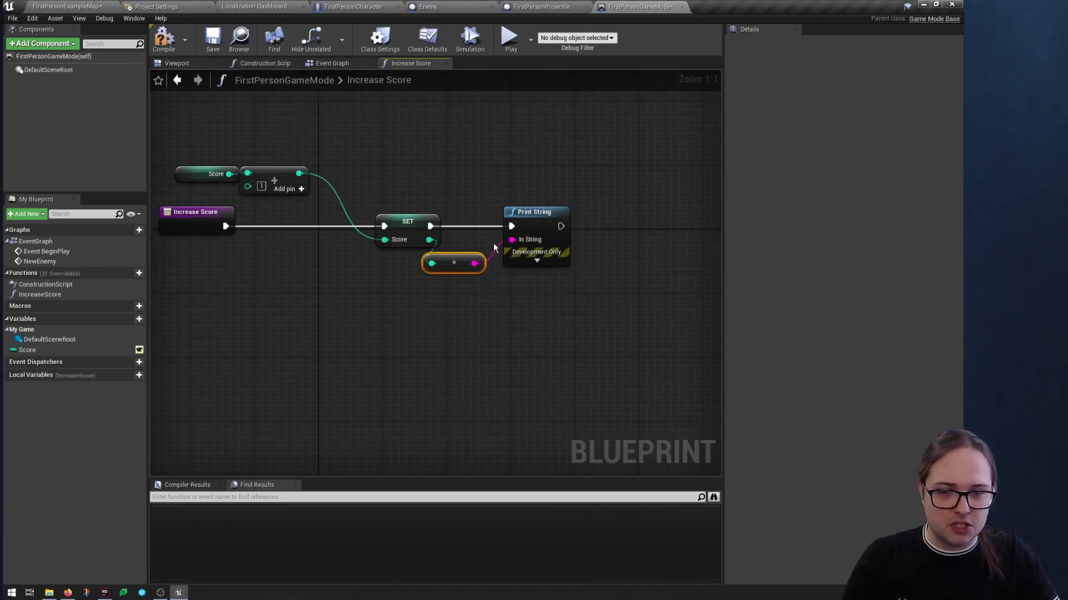
click(165, 41)
click(211, 41)
Playtest the level again, shooting enemies around the arena to check the printed score, and stop the session
click(67, 7)
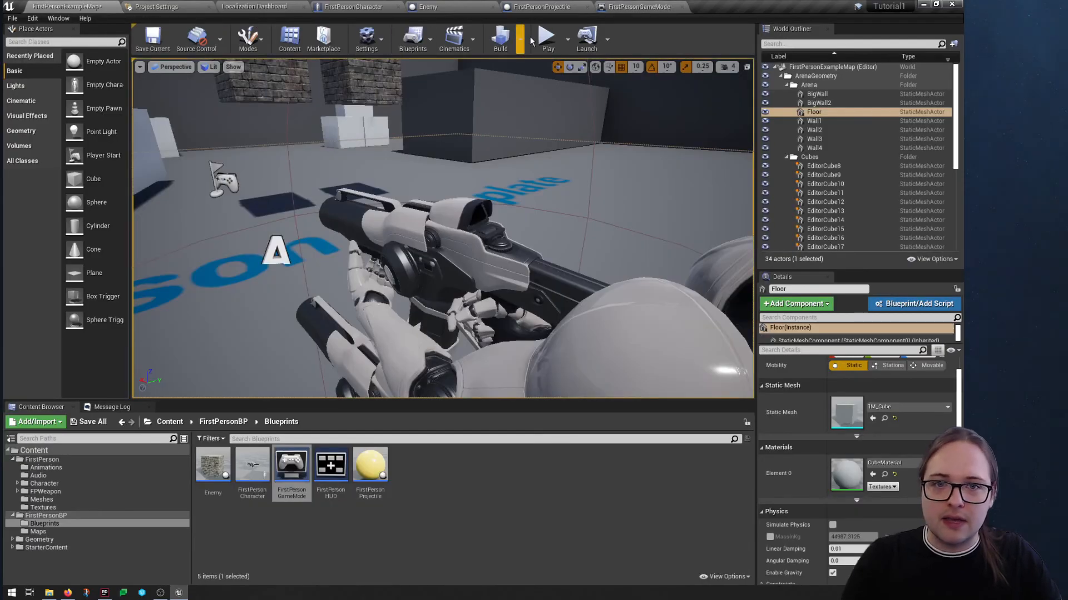
click(545, 40)
click(484, 162)
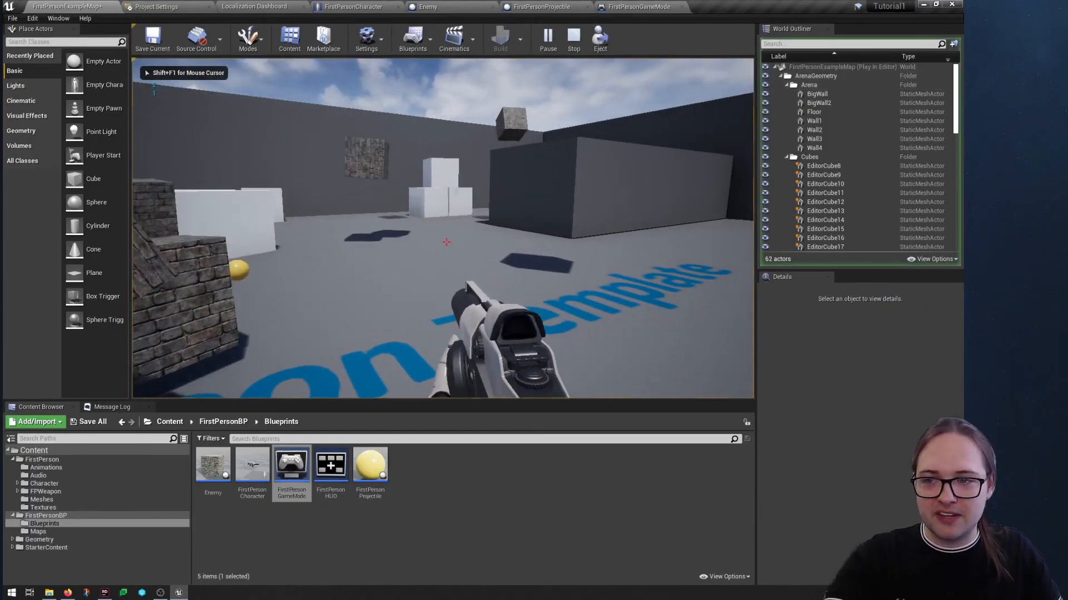
click(447, 242)
click(446, 242)
click(447, 242)
click(446, 242)
click(447, 242)
click(447, 242)
click(446, 242)
click(447, 242)
click(446, 242)
click(447, 242)
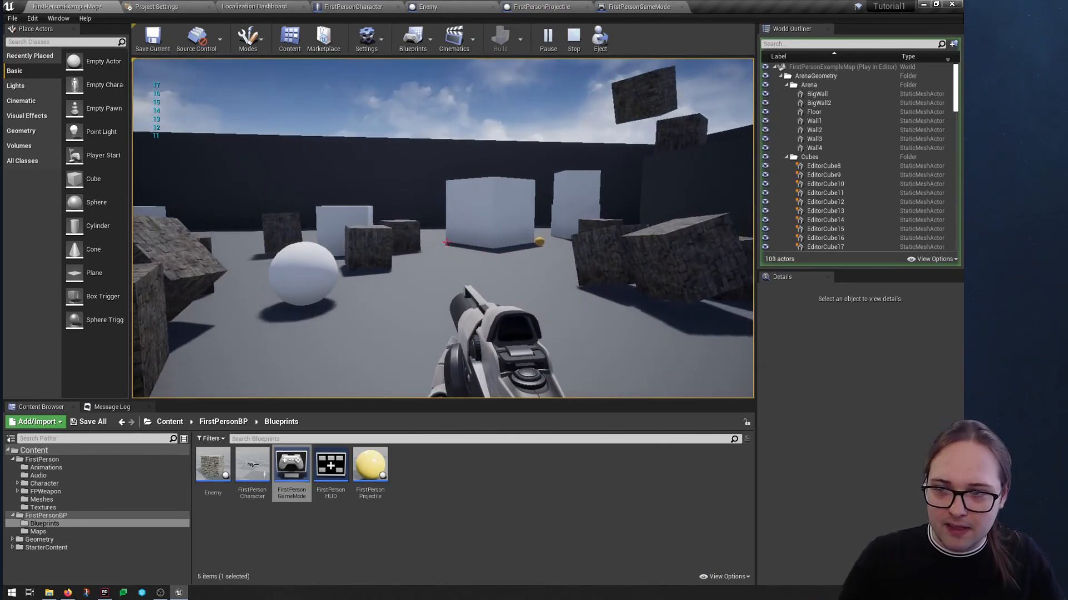
click(446, 242)
click(447, 242)
click(447, 242)
click(447, 242)
click(446, 242)
click(447, 242)
click(446, 241)
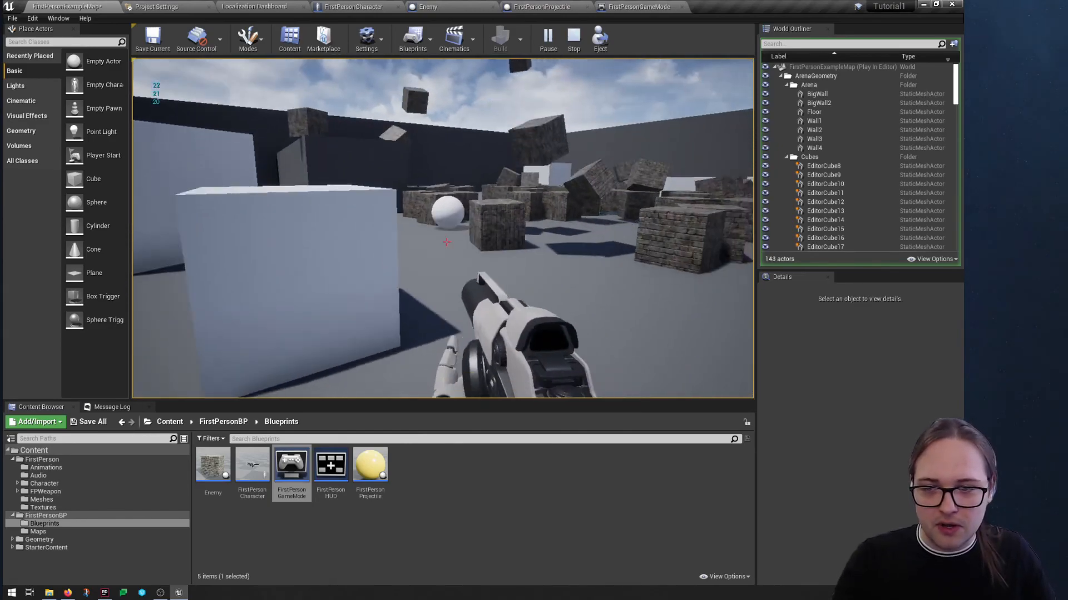
click(446, 242)
key(Escape)
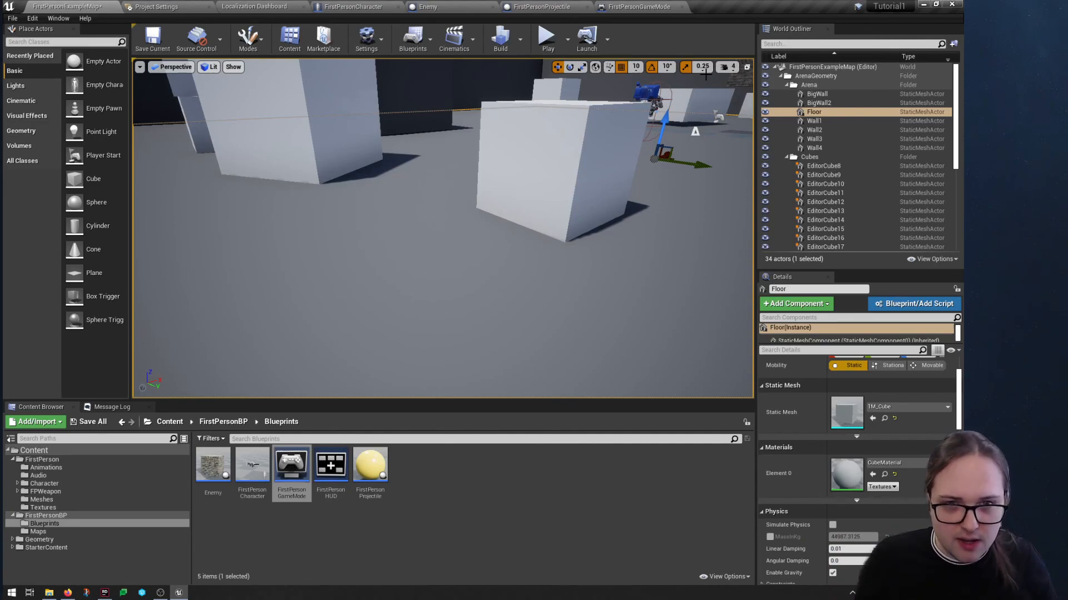
right_drag(498, 214, 567, 236)
key(w)
key(e)
right_drag(457, 221, 317, 261)
key(d)
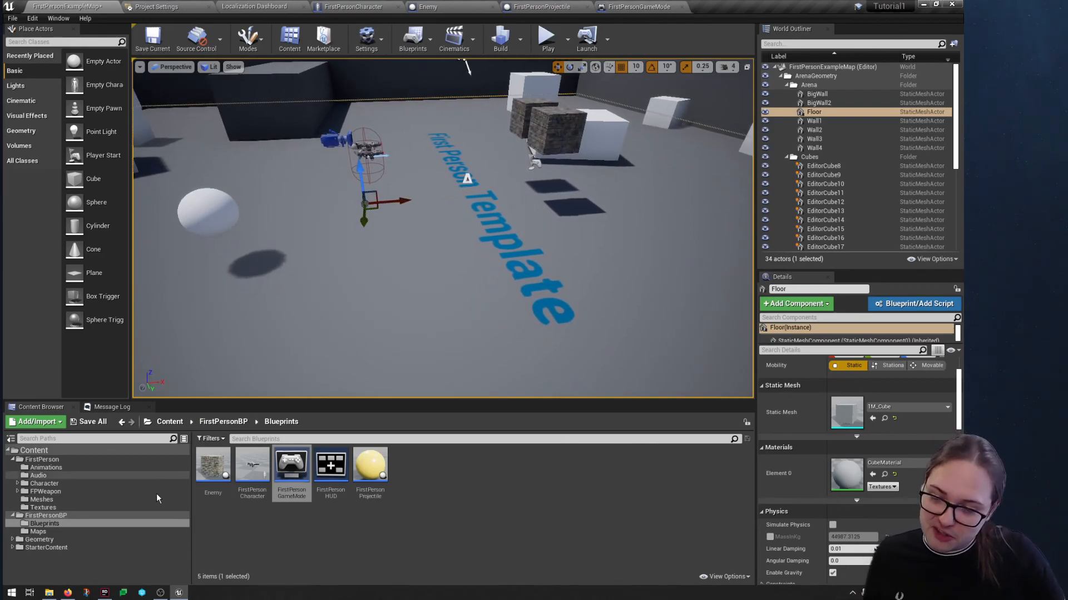
Create a Widget Blueprint named ScoreUI in the FirstPersonBP Blueprints folder and open it for editing
click(448, 494)
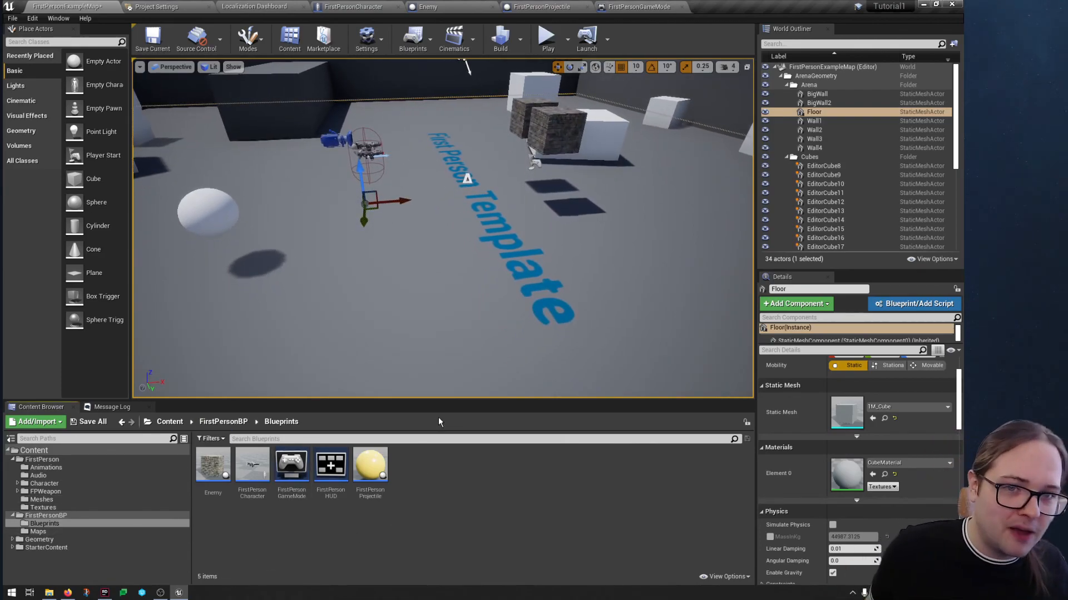
right_click(430, 471)
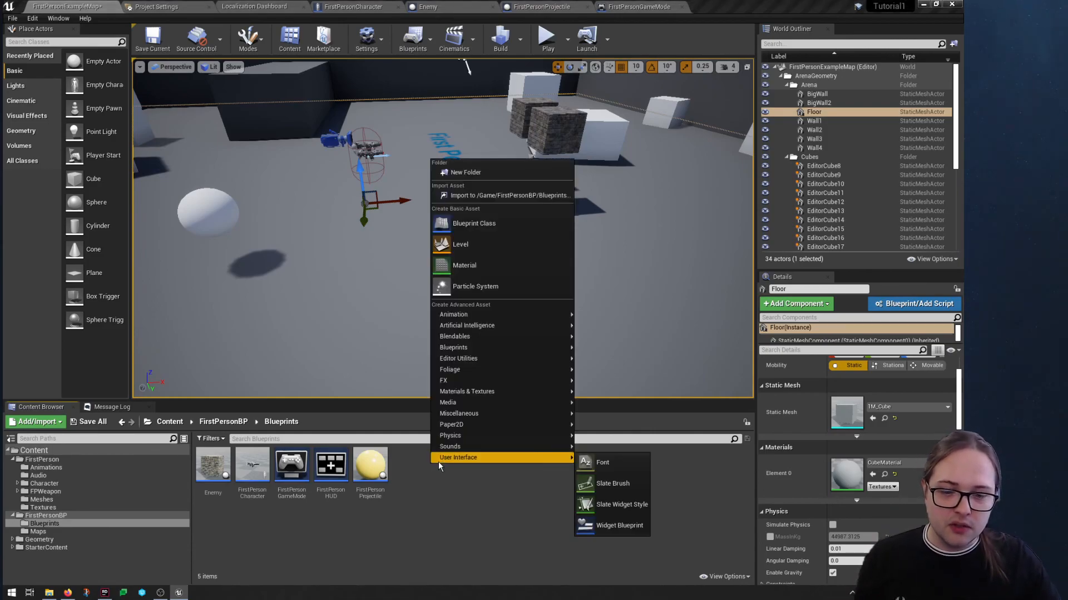
mouse_move(551, 457)
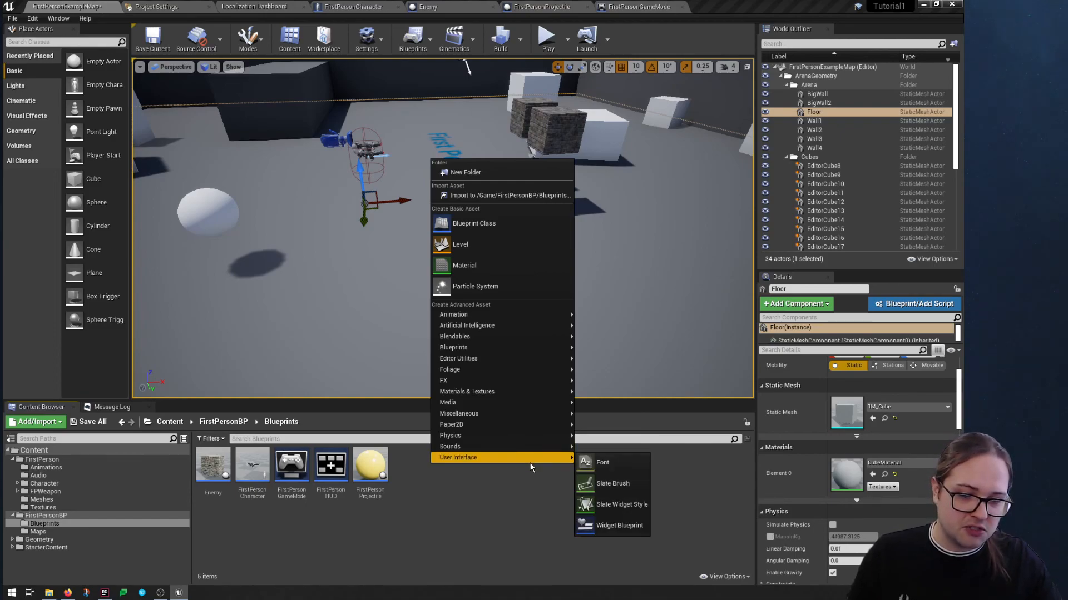
click(613, 524)
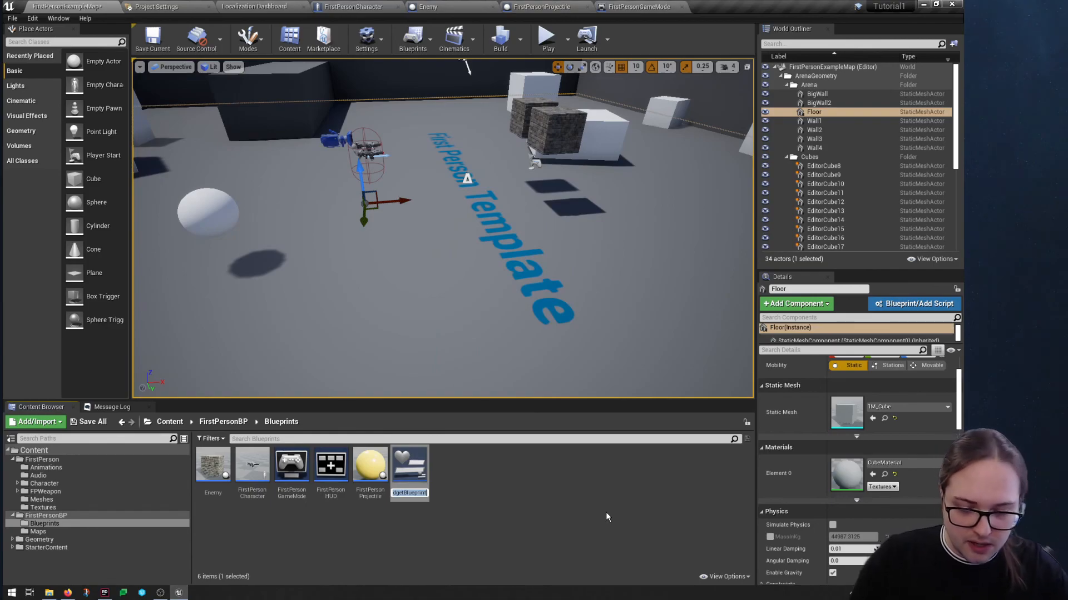
text(ScoreUI)
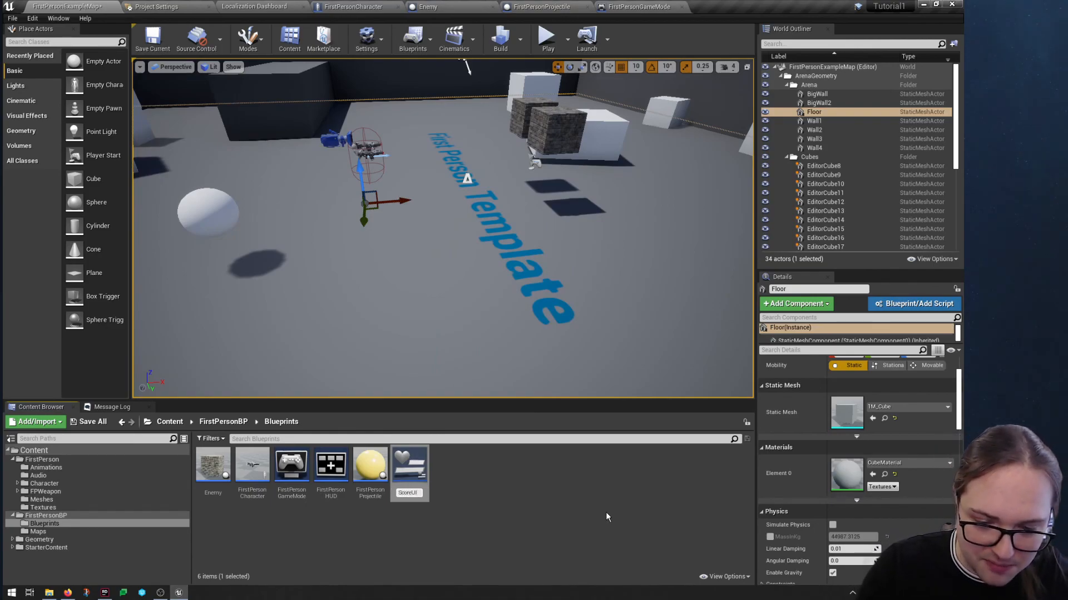
key(Return)
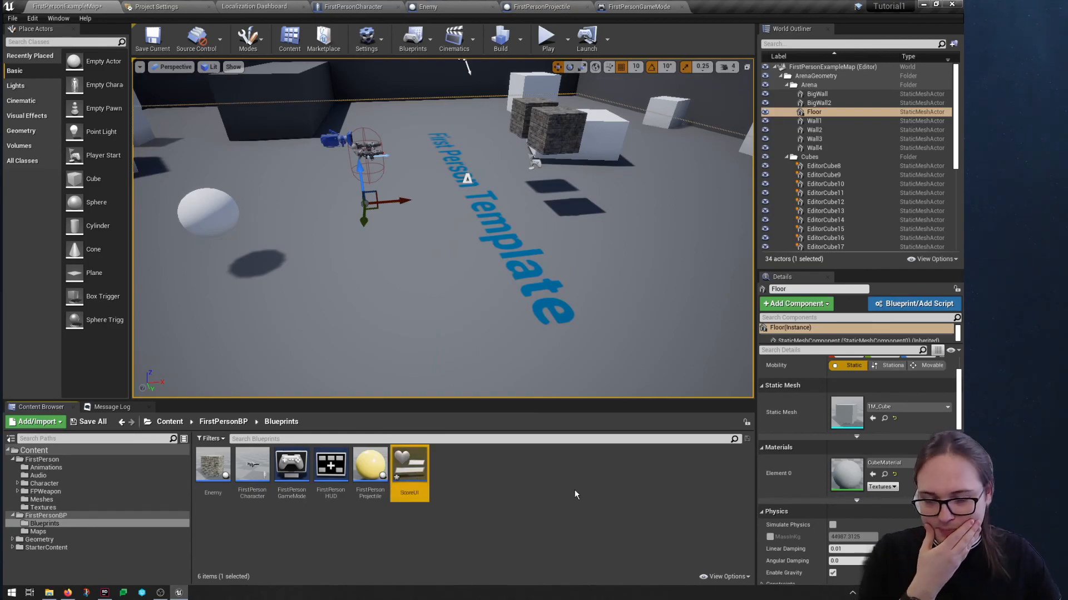
double_click(411, 466)
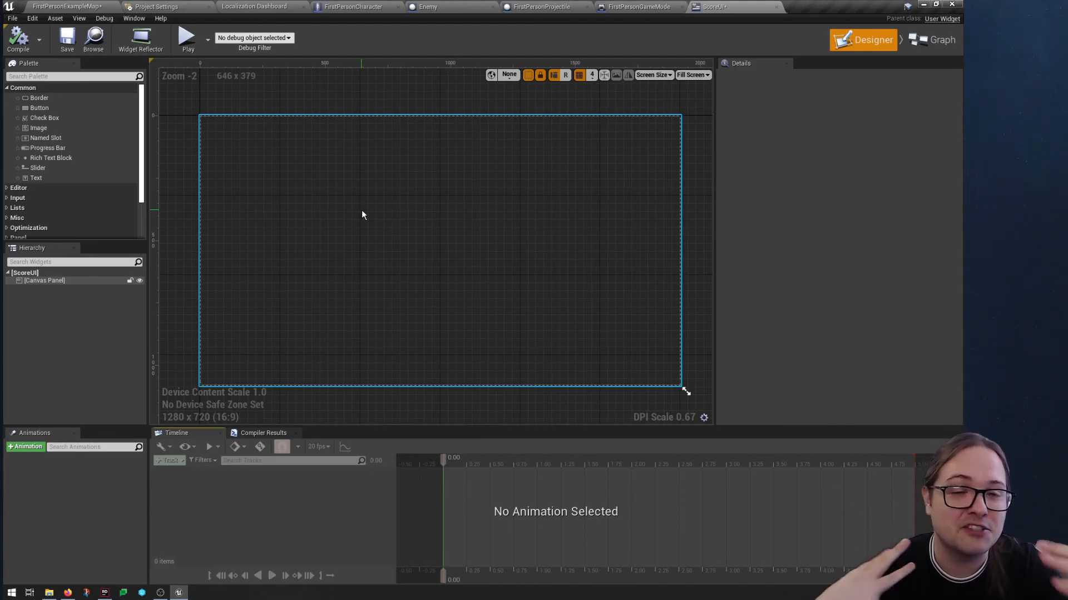
Add a Text widget near the canvas's upper-left corner at position 36, 28 and enlarge it to about 260 by 131
scroll(365, 232, down, 2)
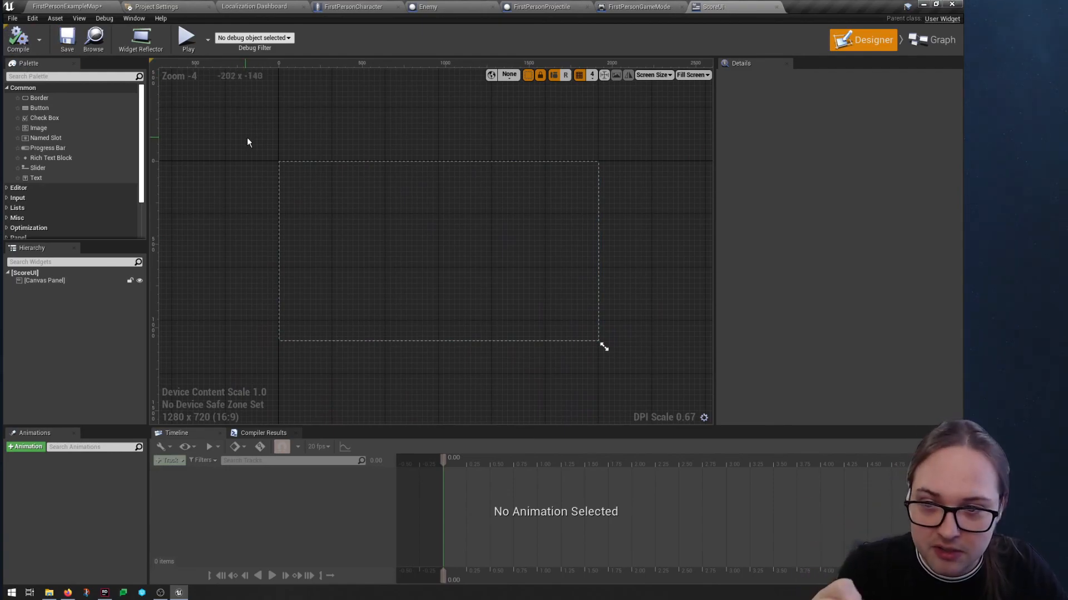
right_drag(263, 134, 276, 147)
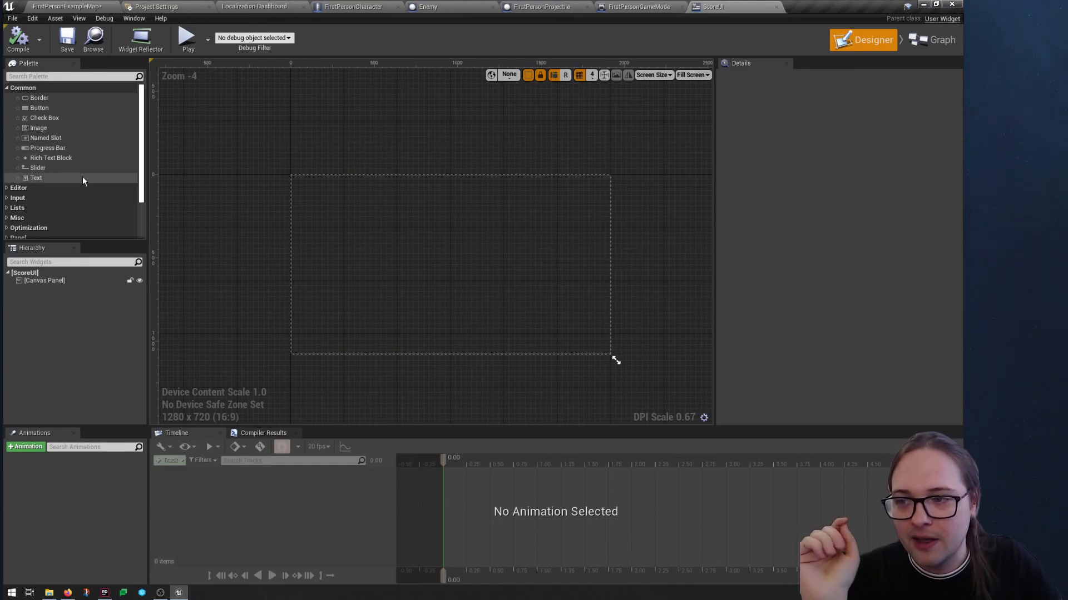
click(41, 177)
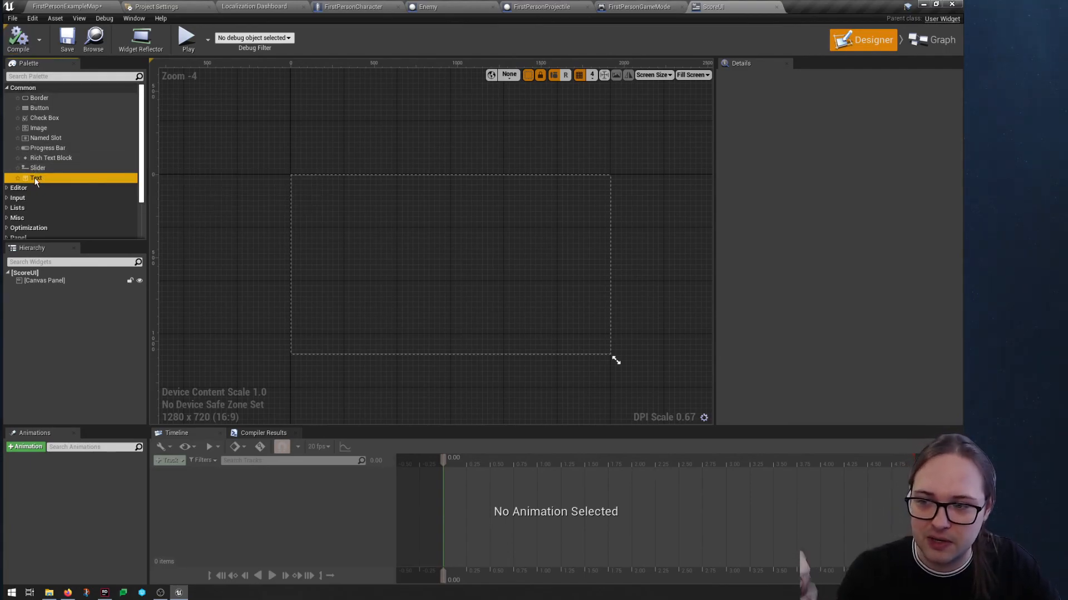
drag(48, 177, 322, 194)
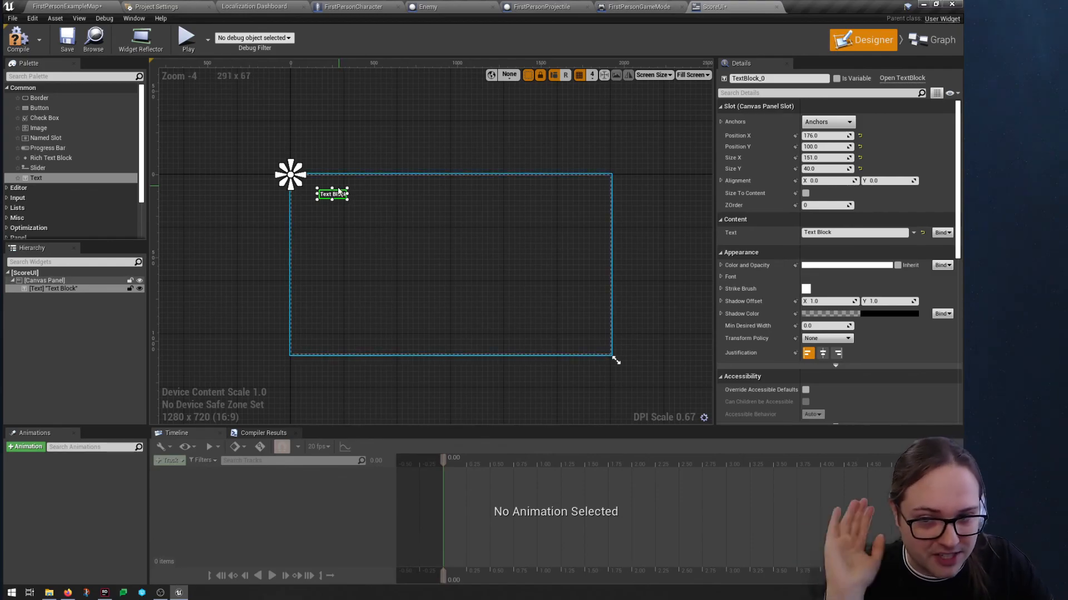
drag(345, 190, 319, 185)
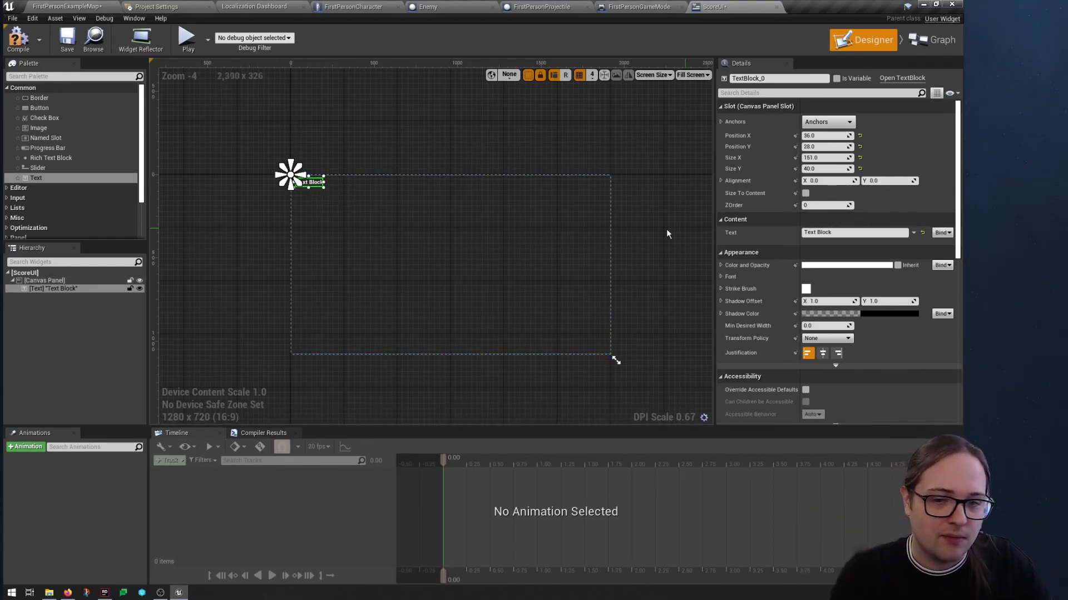
scroll(425, 248, down, 1)
scroll(412, 250, up, 2)
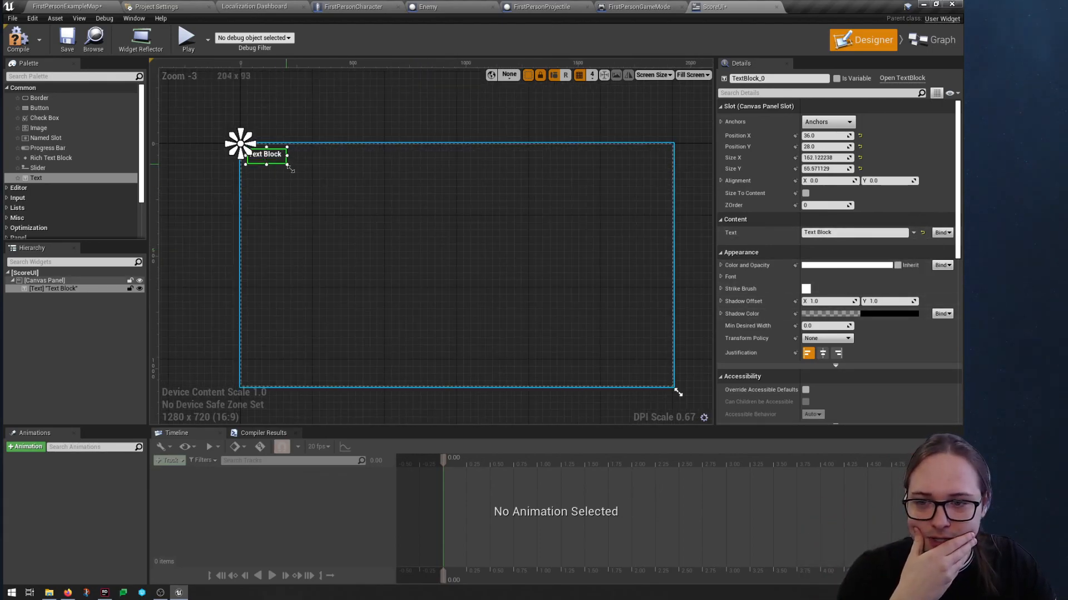
drag(309, 183, 309, 181)
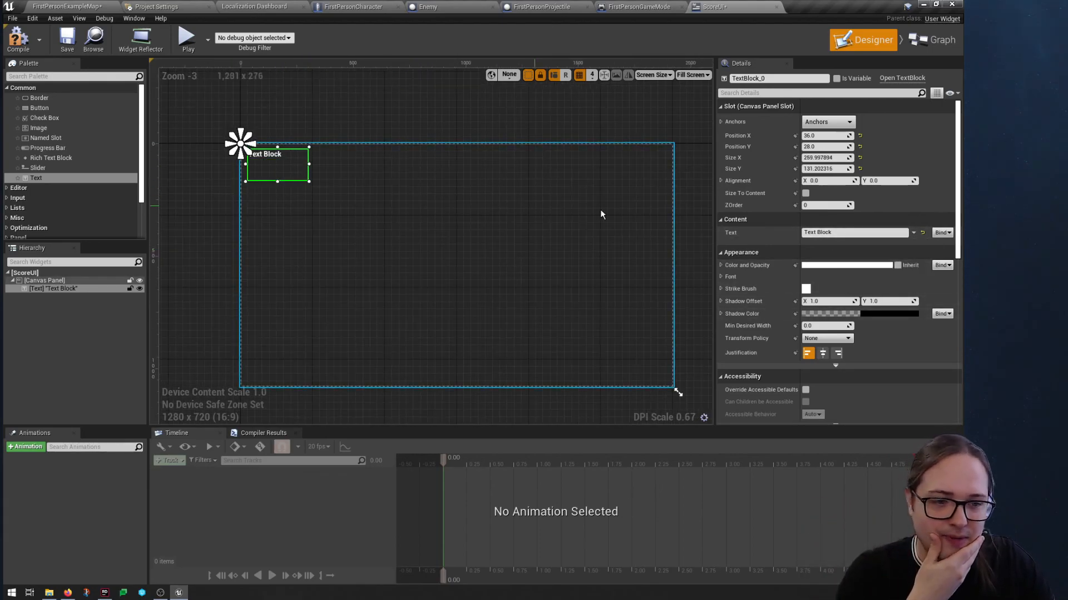
Set the text block's font size to 100
click(721, 276)
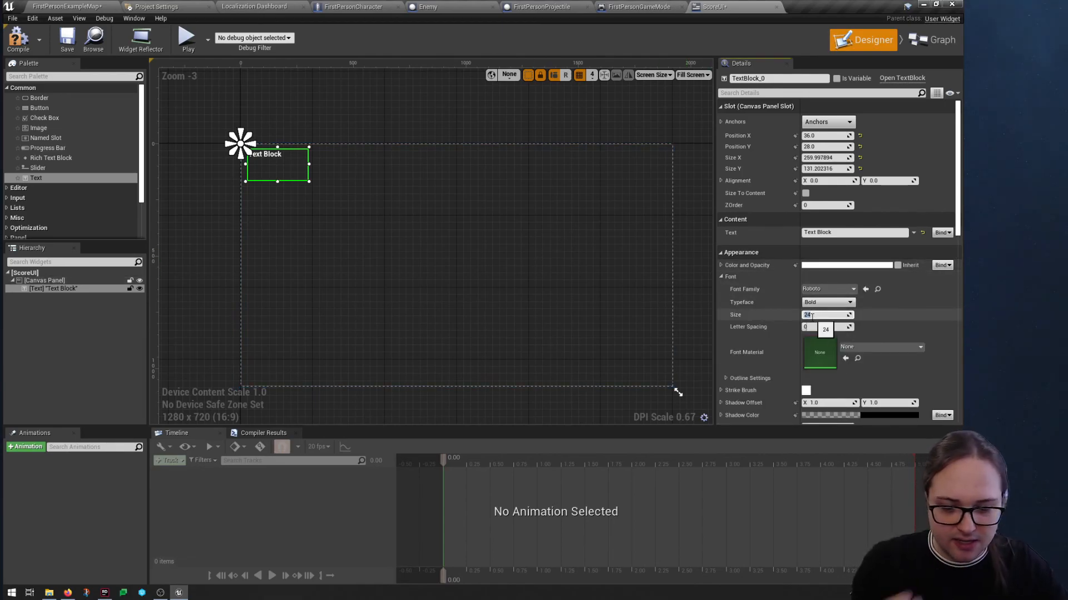
click(811, 314)
text(10)
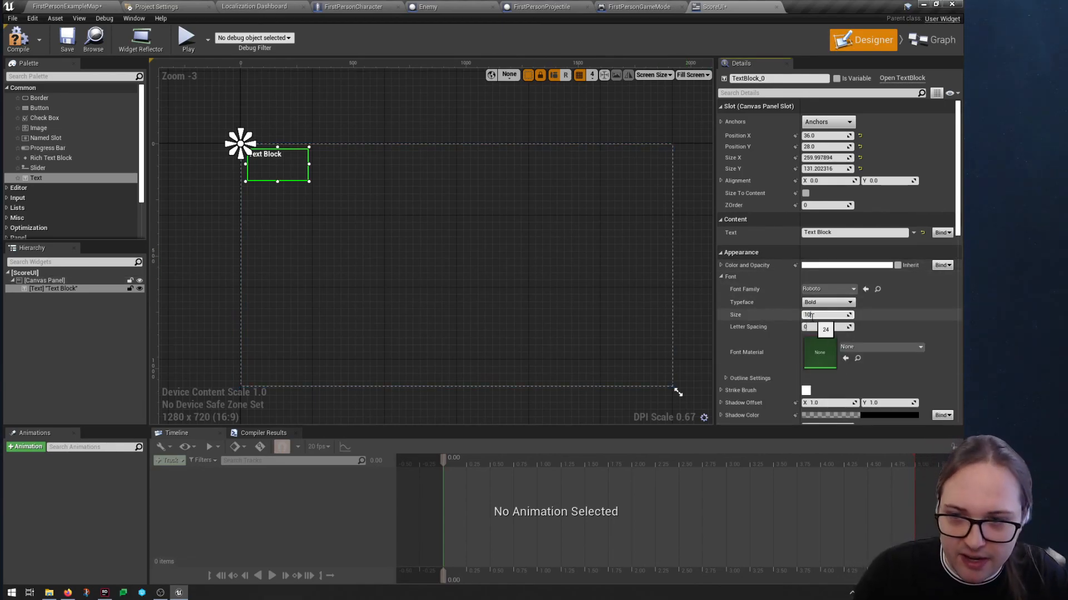
text(0)
key(Return)
Set the text block's content to 1234, enlarge its box to about 365 by 153 around the digits, and save the widget
click(860, 233)
text(1234)
key(Return)
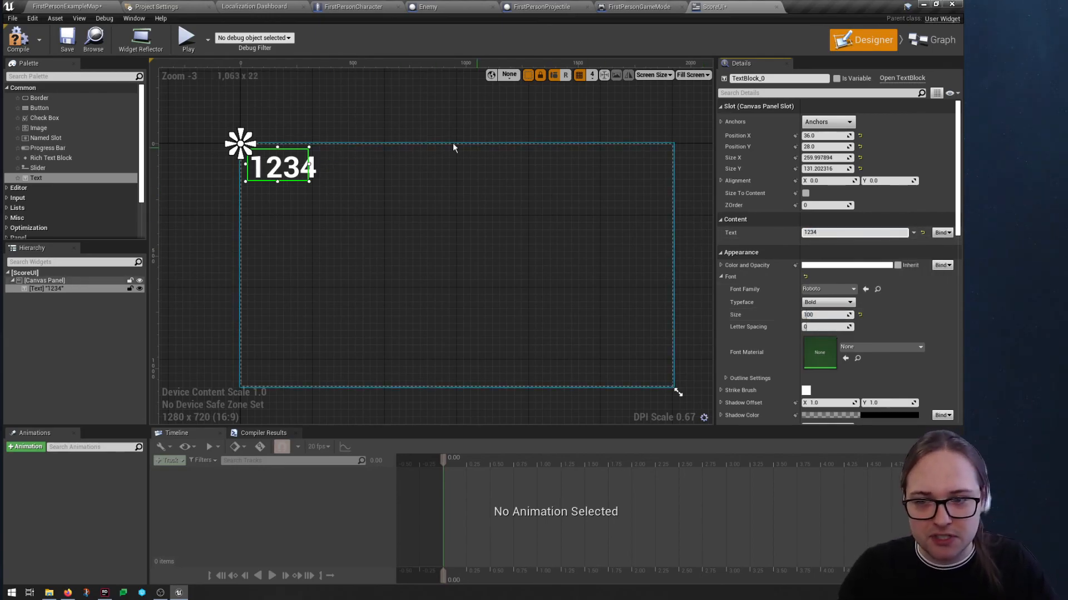
drag(277, 181, 278, 187)
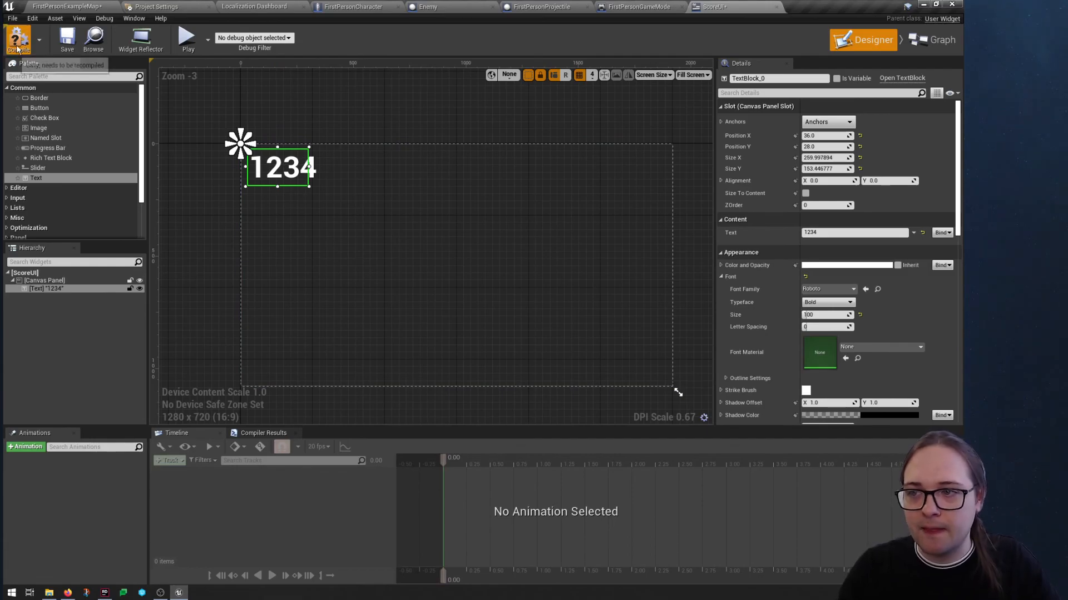
click(67, 40)
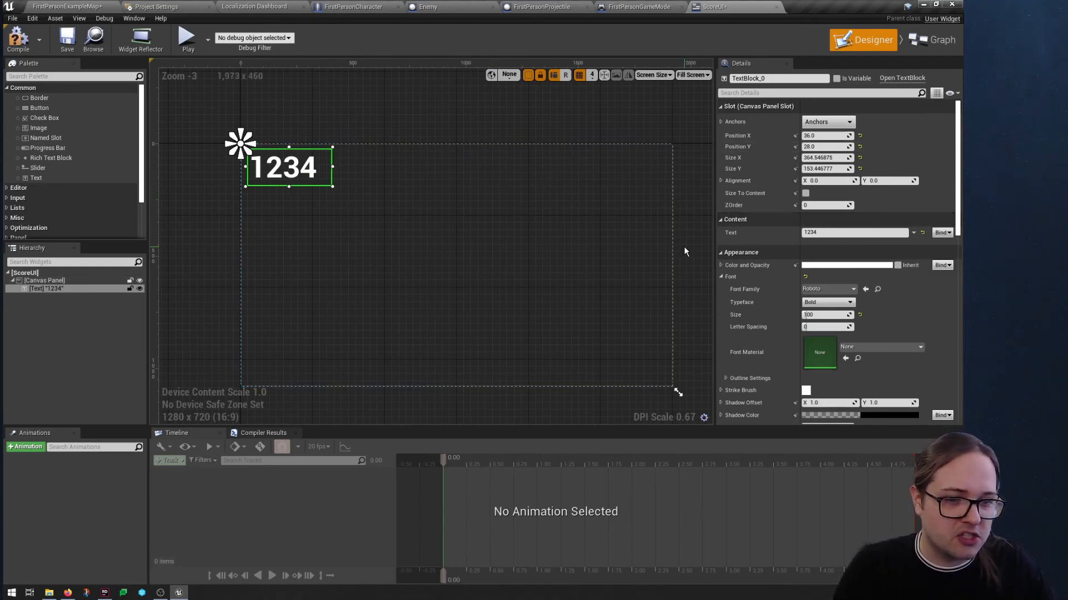
Create a binding function for the text block's Text property and spread its entry and return nodes apart
click(940, 233)
click(940, 252)
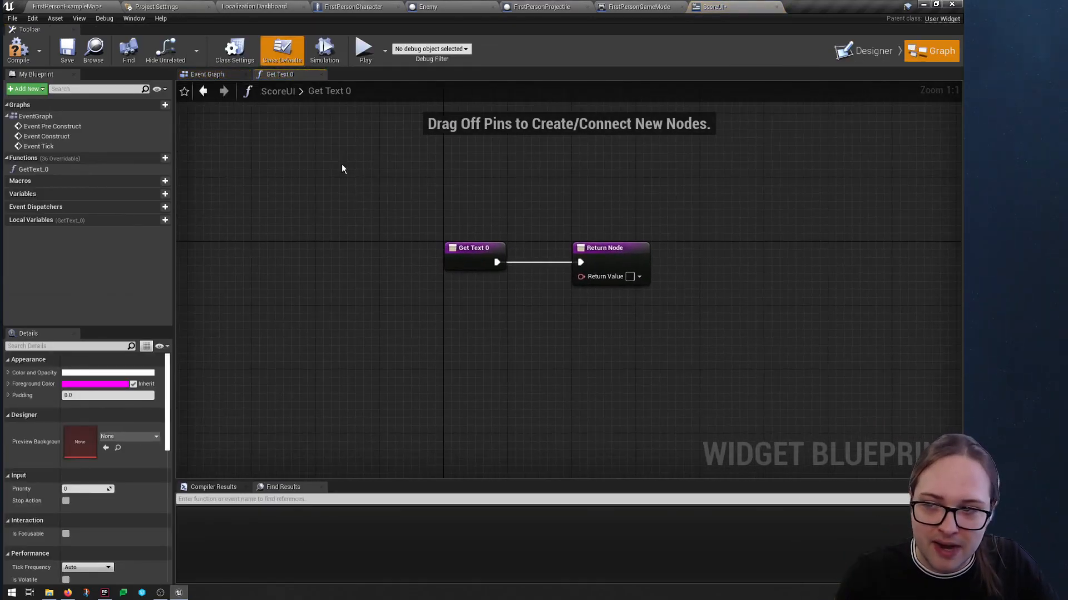
drag(599, 249, 703, 249)
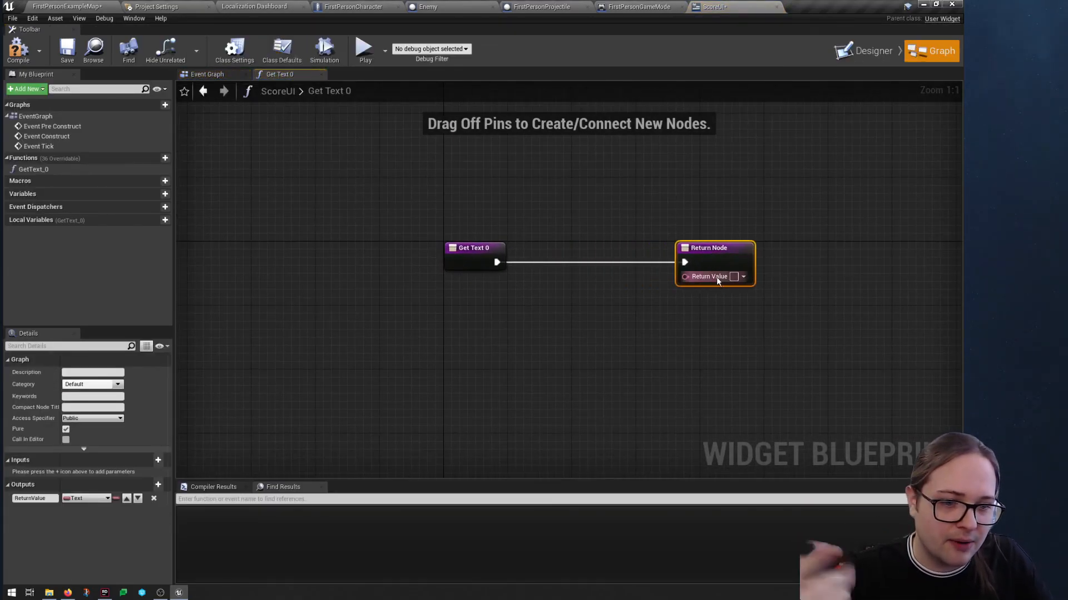
drag(472, 248, 415, 248)
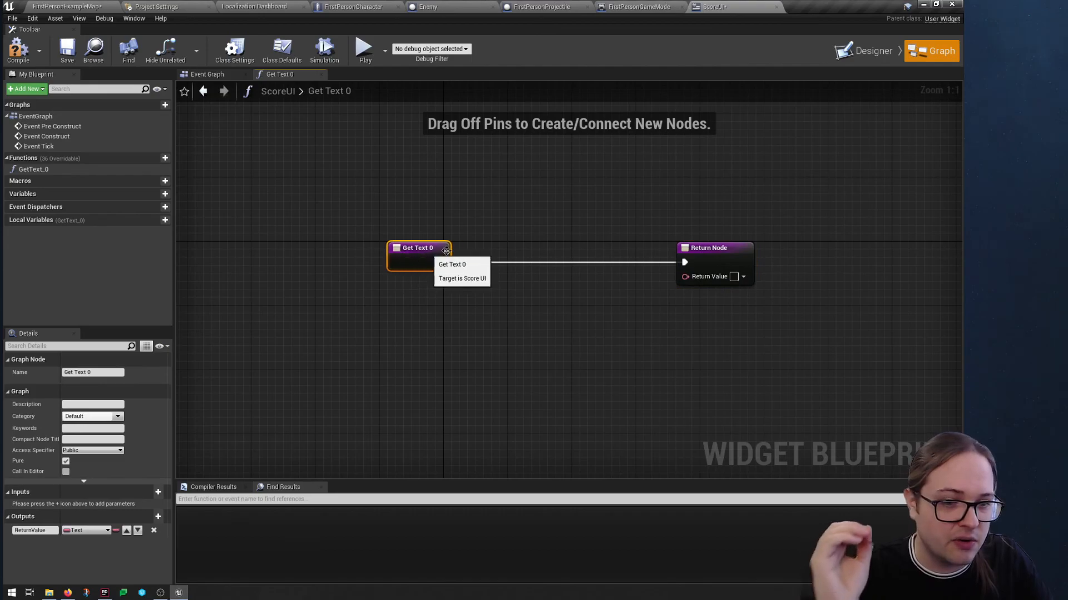
Add a Get Game Mode node and cast its Return Value to FirstPersonGameMode
right_click(437, 200)
text(get game)
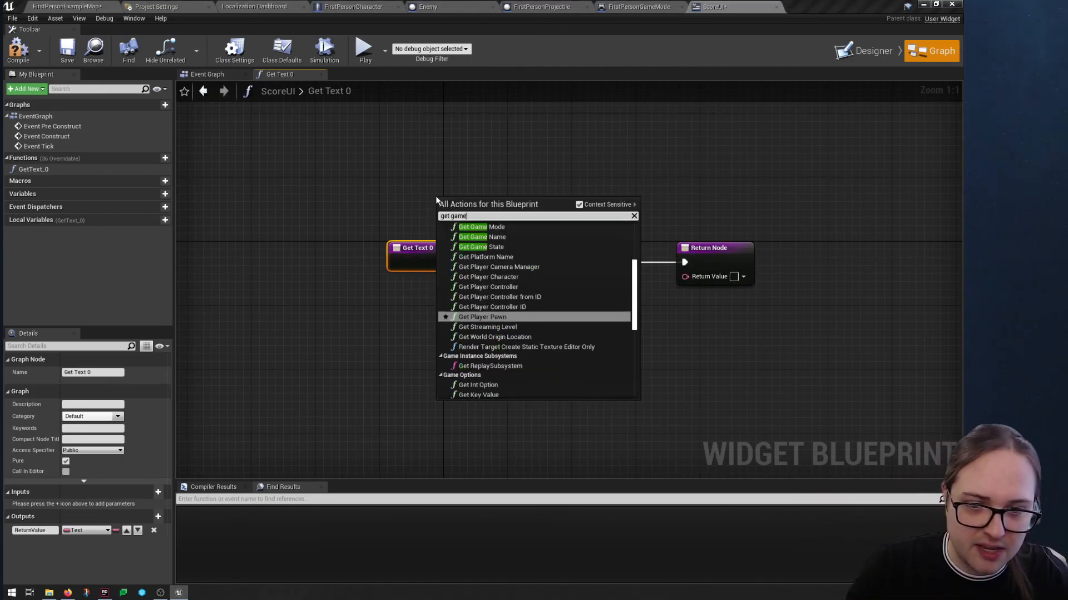
click(495, 228)
drag(498, 208, 490, 253)
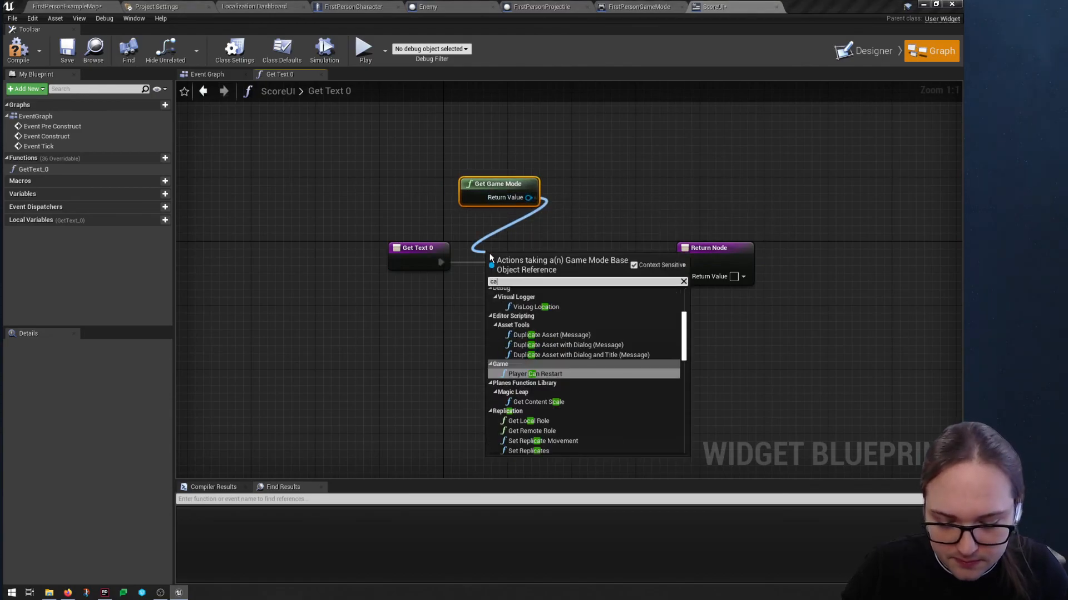
text(cast to)
key(Up)
key(Up)
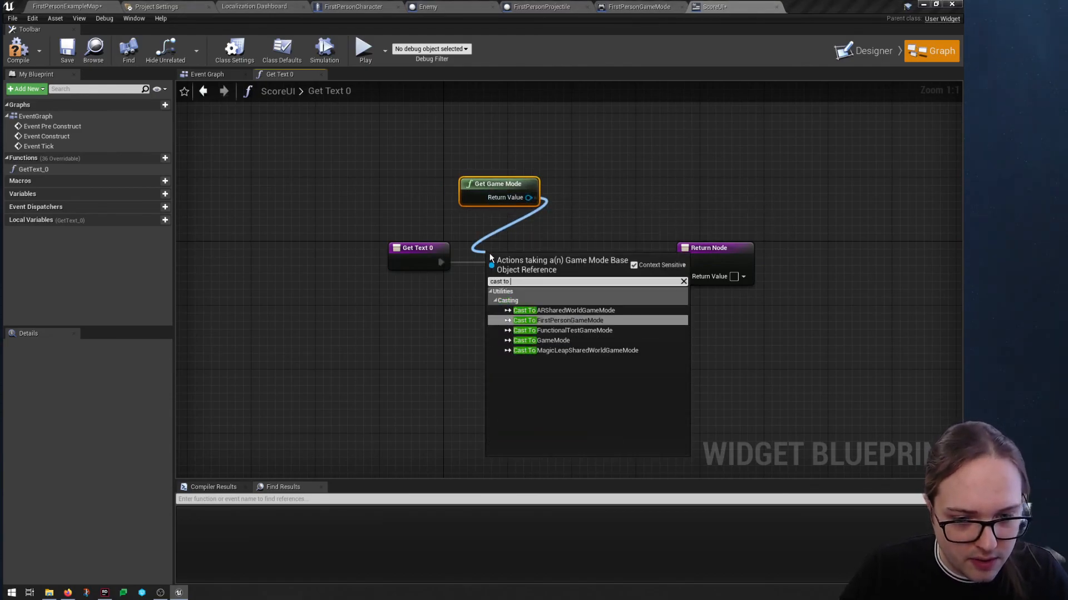
key(Up)
key(Down)
key(Down)
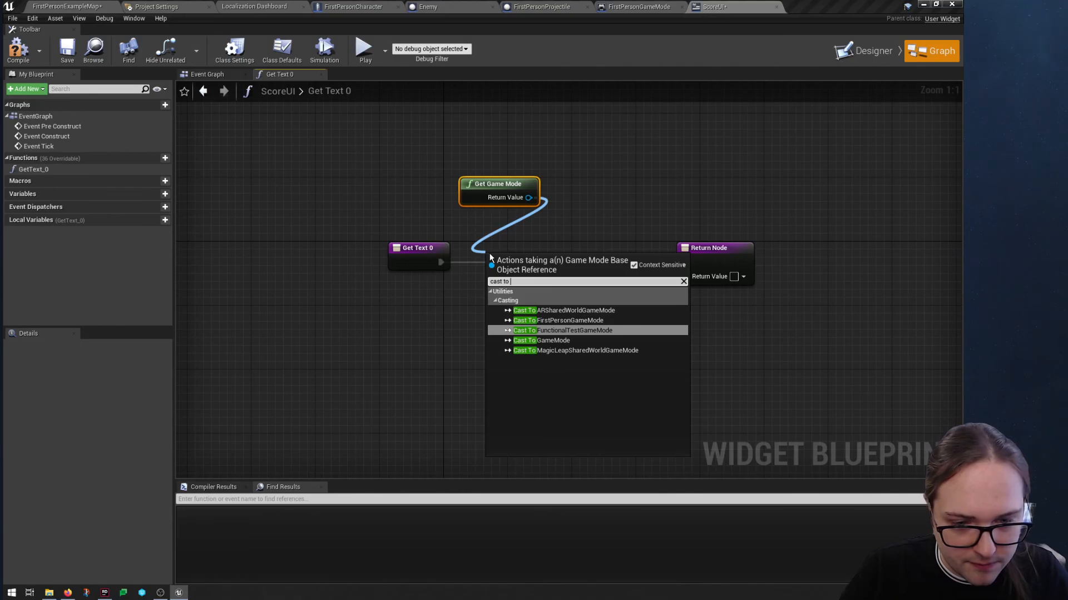
key(Up)
key(Return)
Wire the cast node's execution between Get Text 0 and the Return Node, and arrange the nodes in line
drag(539, 258, 515, 218)
drag(421, 250, 469, 230)
drag(588, 230, 765, 216)
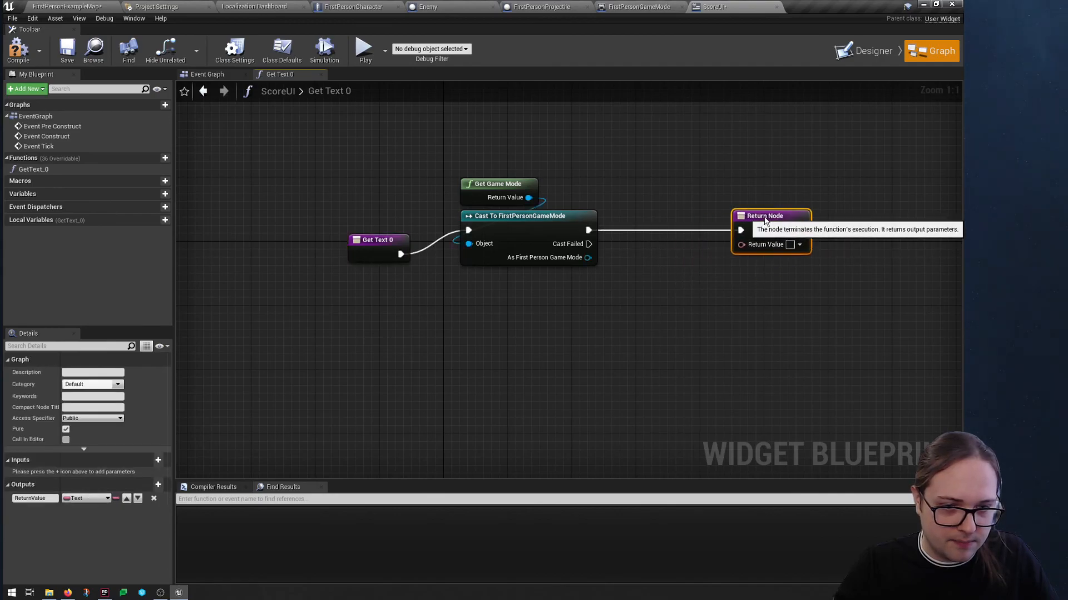
Get Score from the cast game mode, connect it to Return Value through a ToText (integer) conversion, and compile and save
drag(587, 257, 702, 275)
text(score)
key(Return)
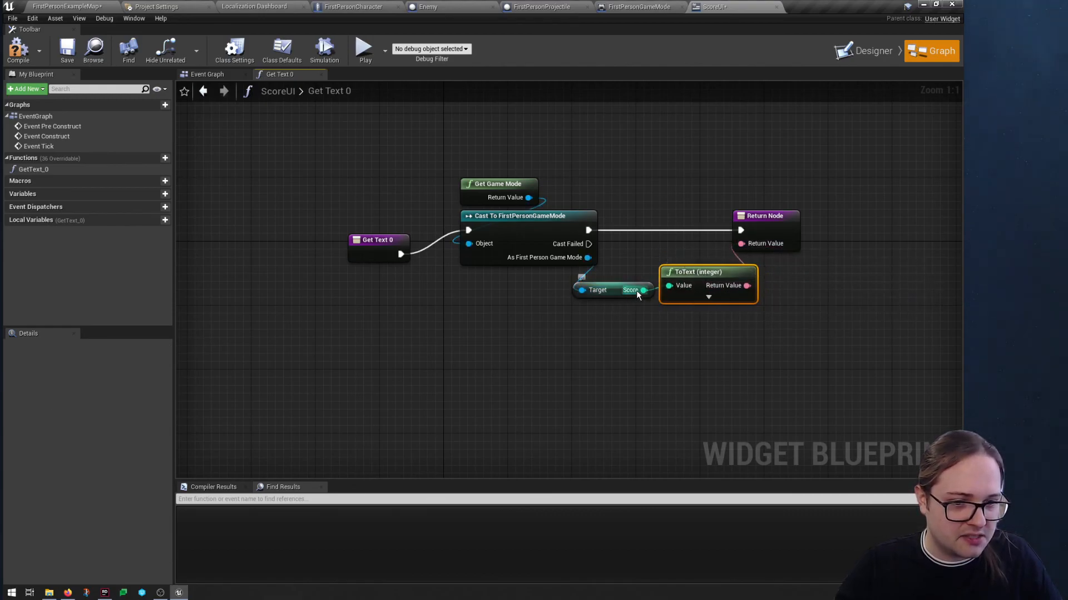
click(709, 297)
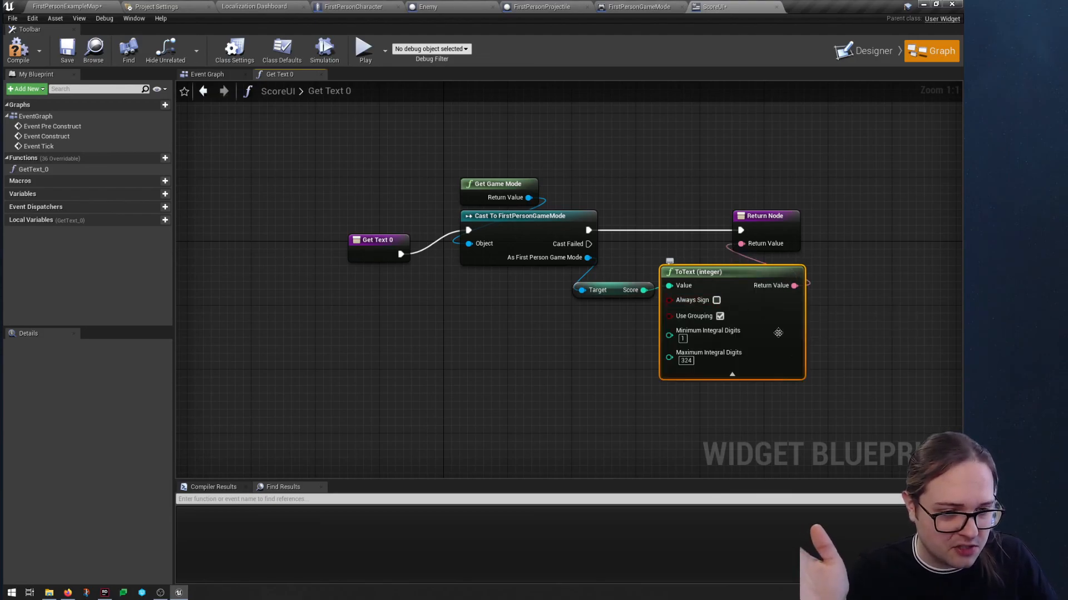
mouse_move(761, 292)
mouse_down()
mouse_move(769, 299)
mouse_move(760, 273)
mouse_up()
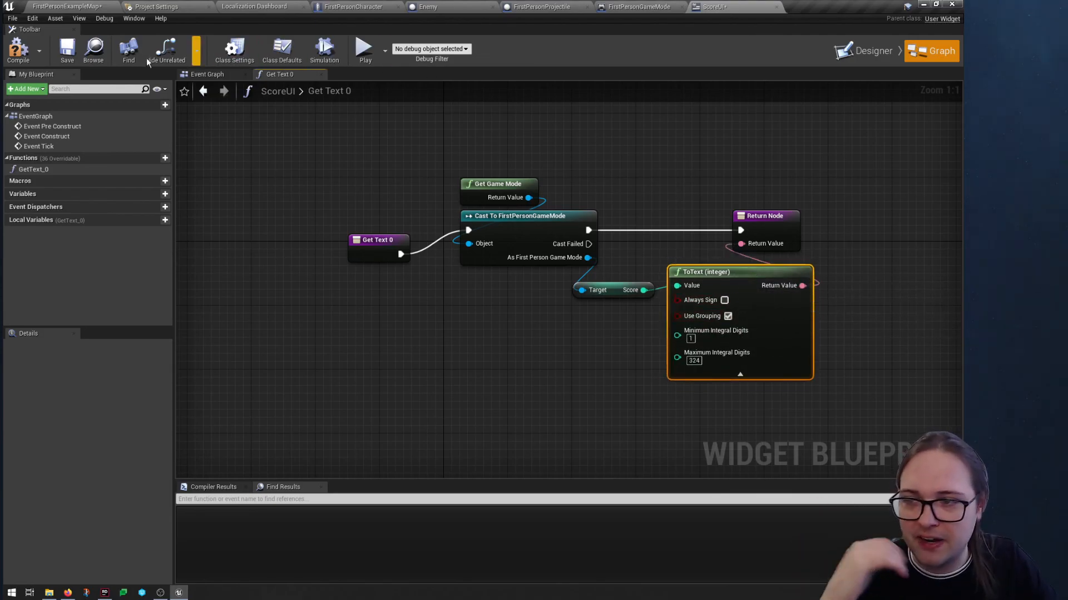
click(66, 49)
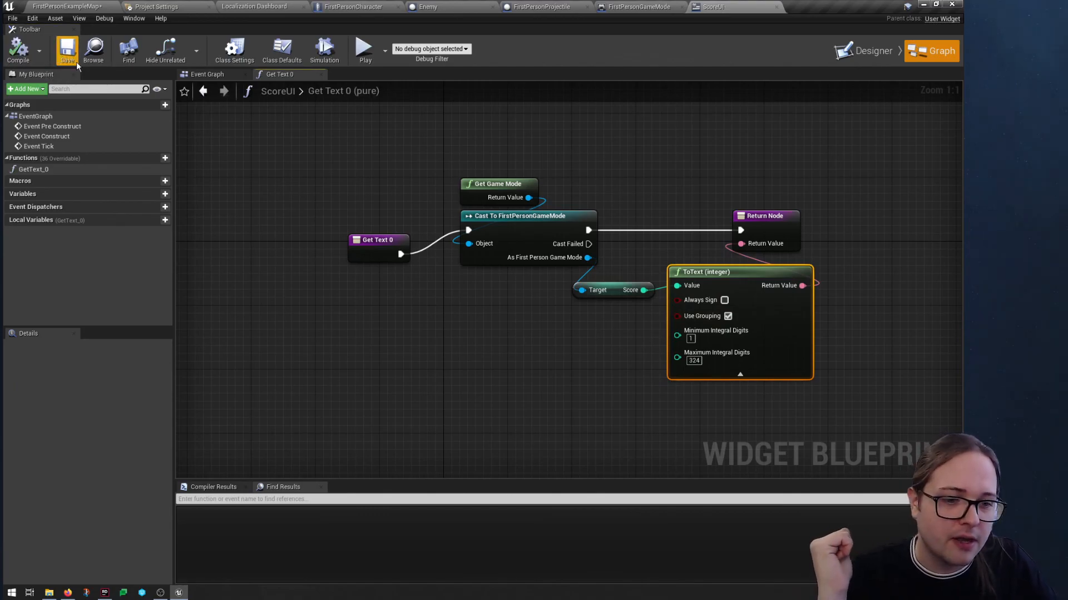
Review the bound score text in ScoreUI's Designer view, and switch to the FirstPersonGameMode blueprint
click(71, 6)
click(705, 6)
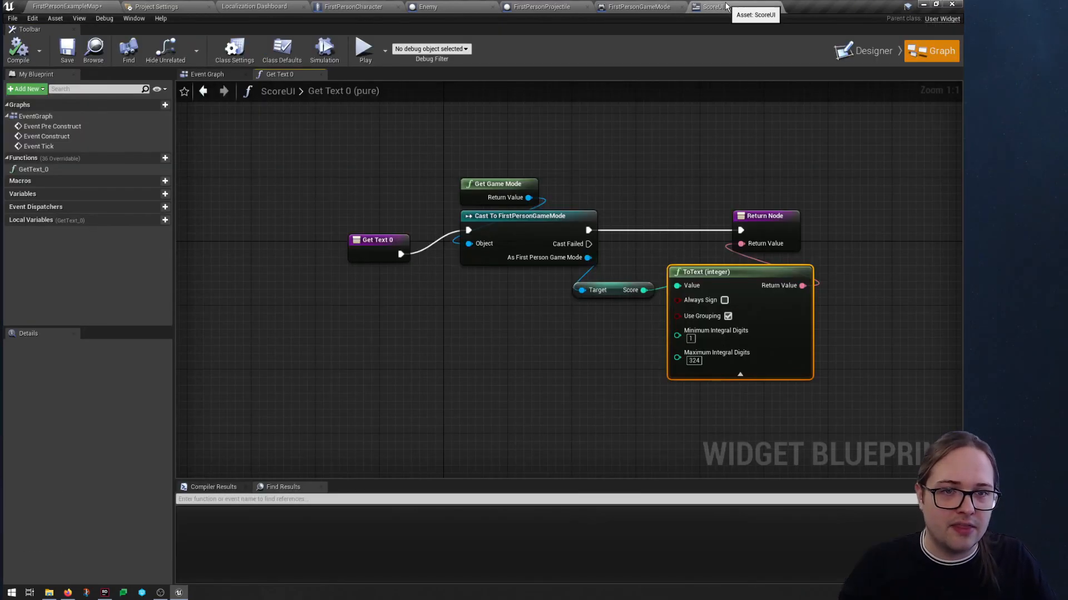
click(864, 39)
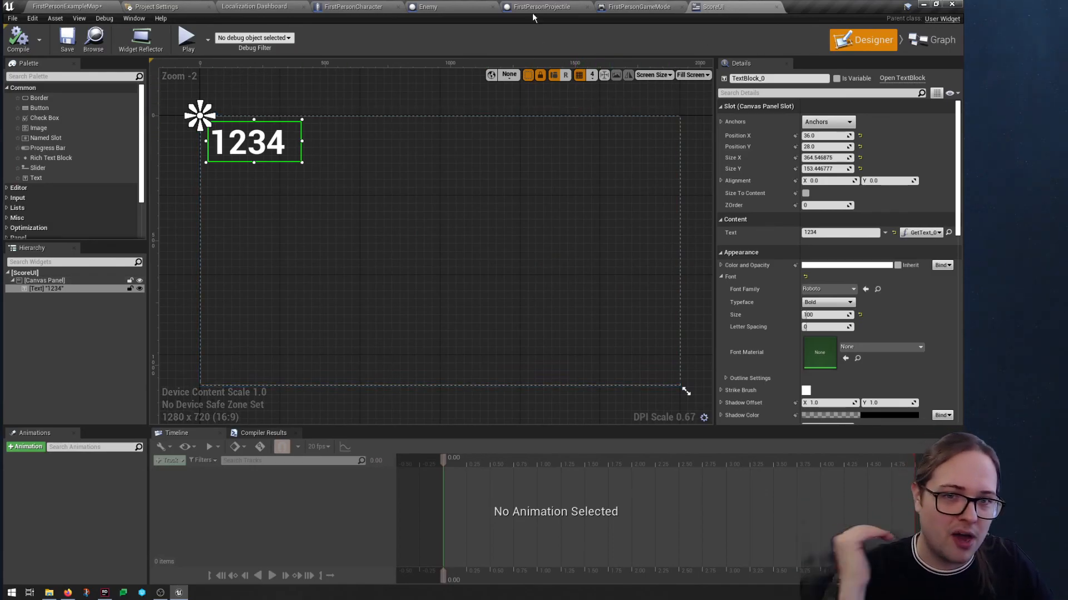
click(642, 7)
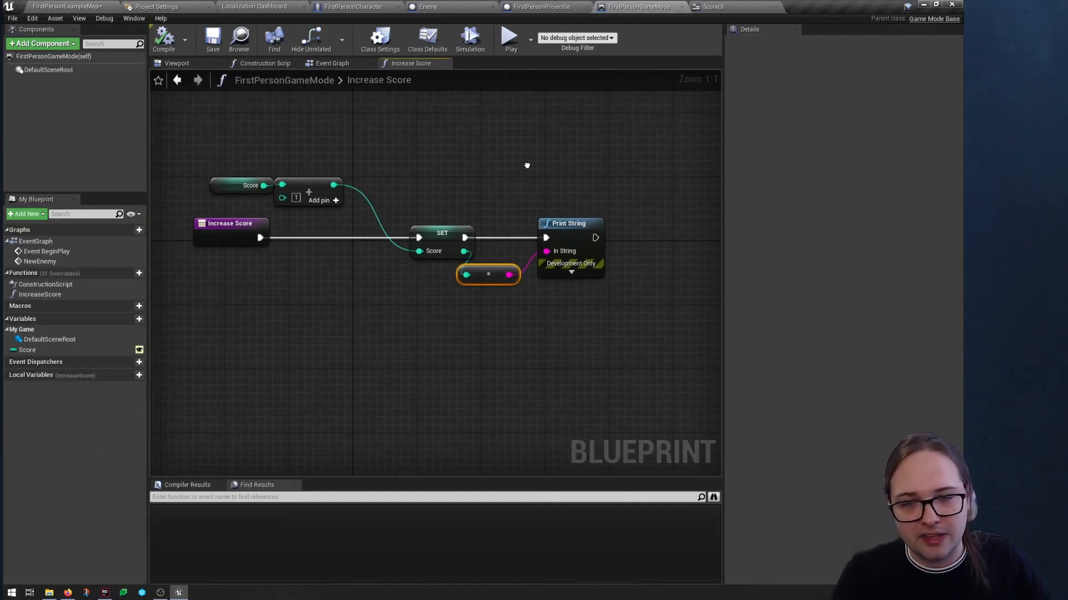
In the Event Graph, add a Create Widget node after Set Timer by Event and set its class to ScoreUI
right_drag(644, 162, 623, 242)
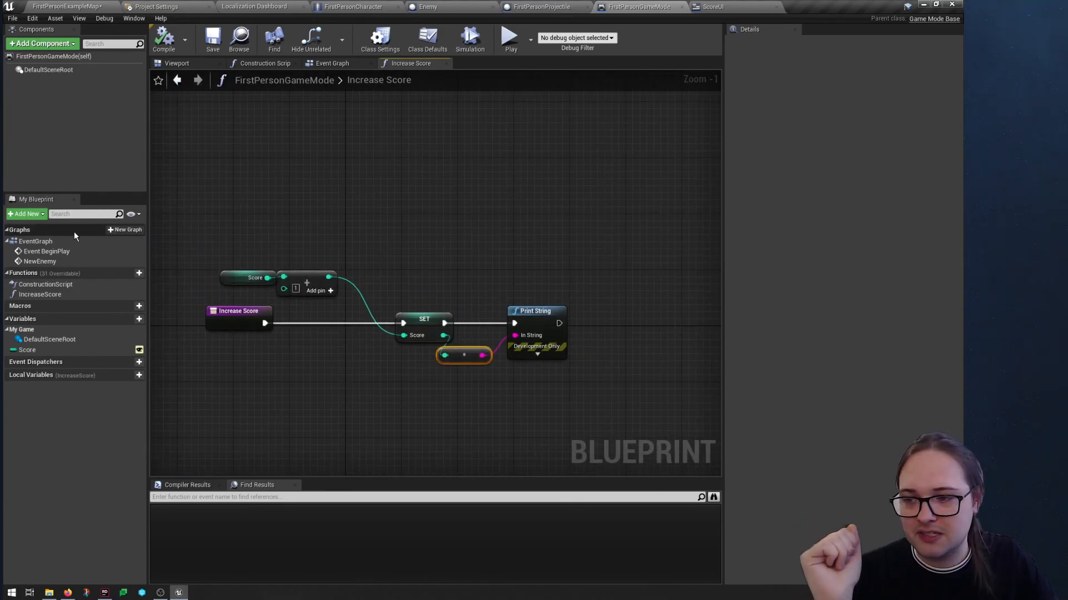
click(57, 250)
double_click(57, 251)
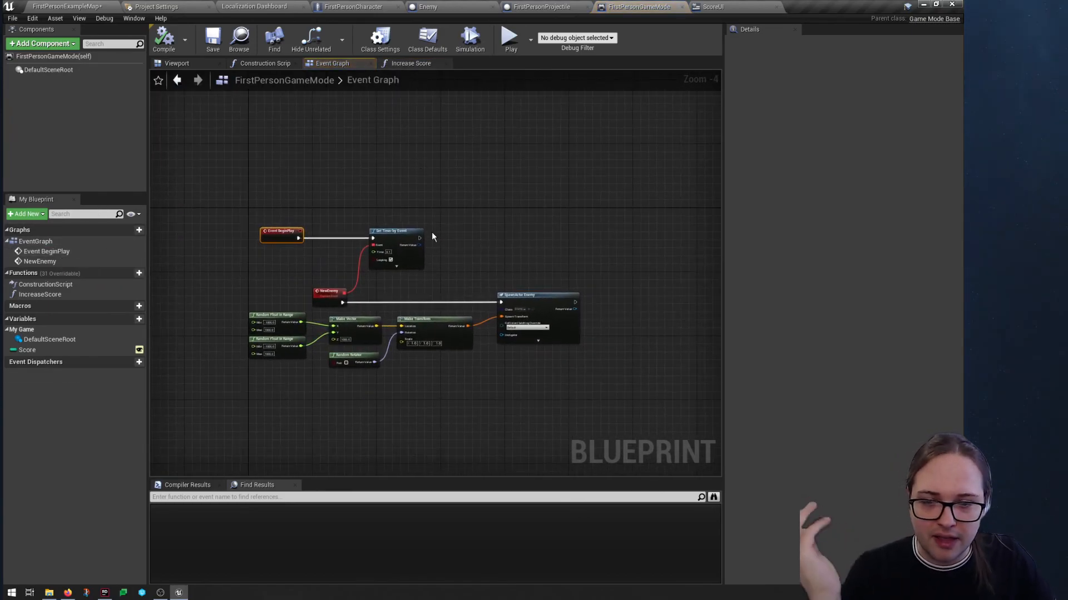
drag(419, 238, 473, 234)
text(create wid)
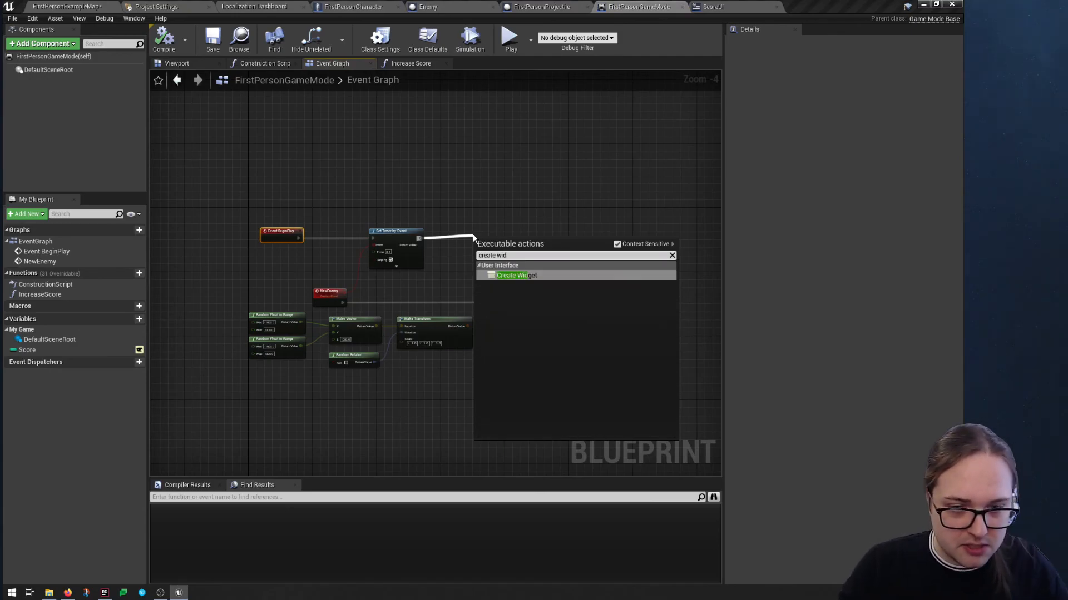
key(Return)
scroll(473, 233, up, 3)
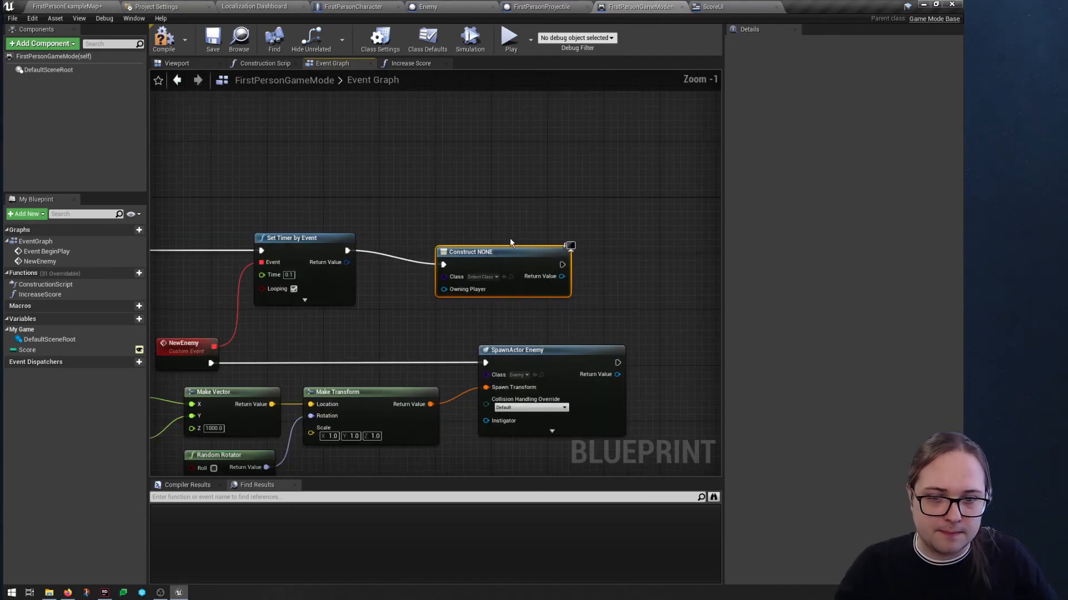
drag(479, 267, 466, 262)
click(466, 263)
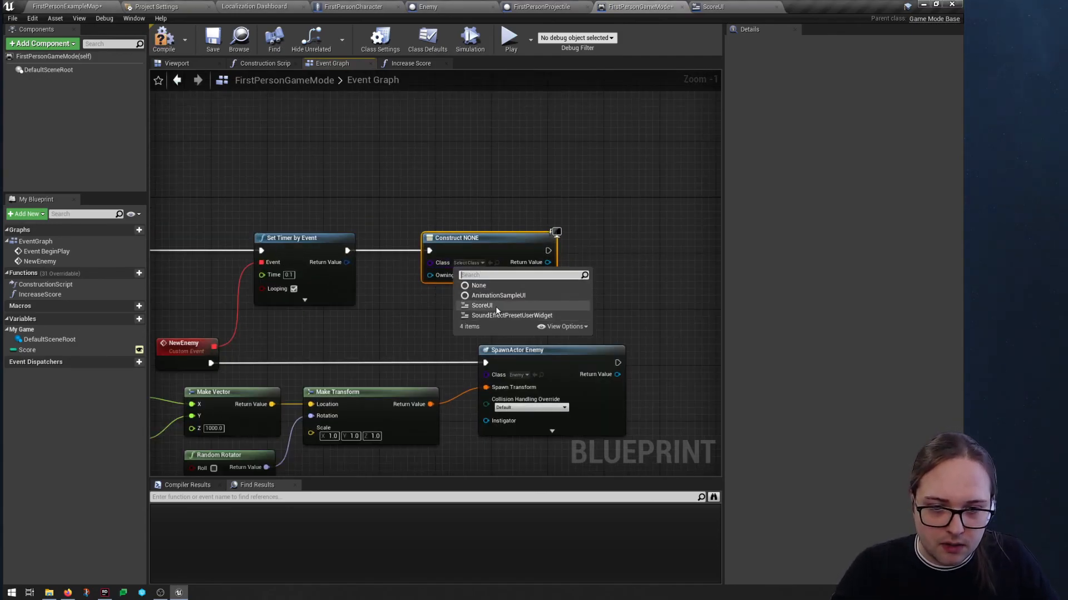
click(496, 306)
Add the created widget to the viewport with an Add to Viewport node, and compile and save the blueprint
drag(540, 263, 589, 239)
text(add to)
key(Return)
key(F7)
key(ctrl+s)
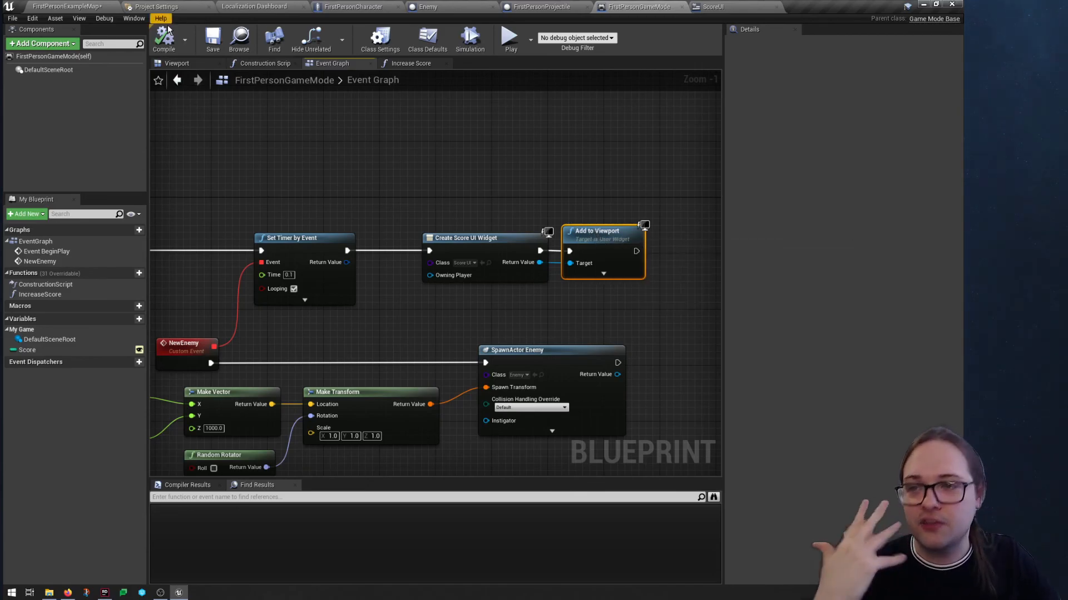
Play the FirstPersonExampleMap level and shoot the spawned enemies to test the on-screen score, and end the play session
click(86, 6)
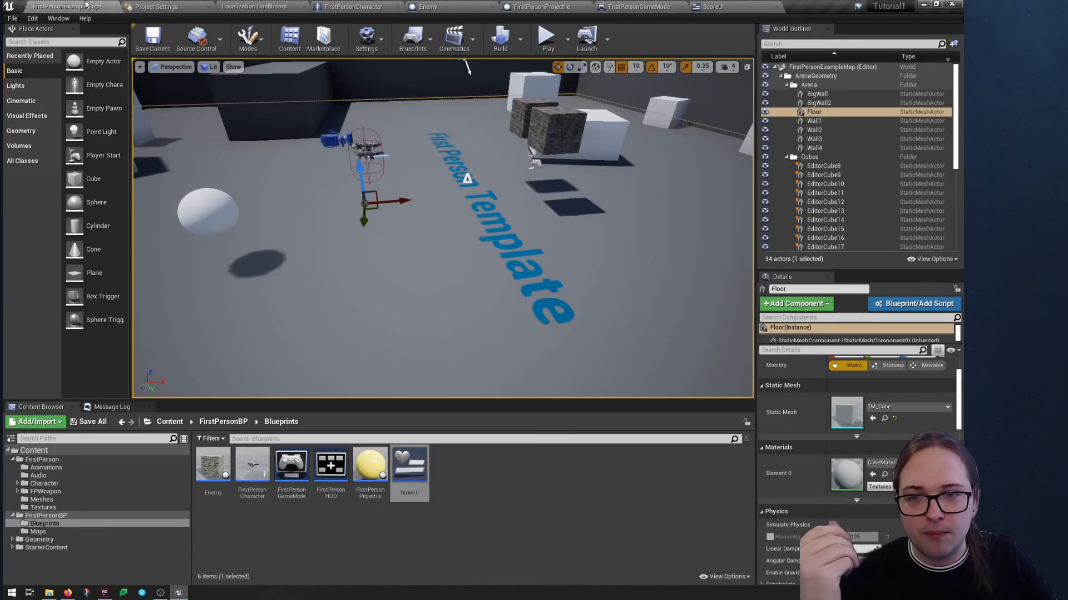
click(547, 40)
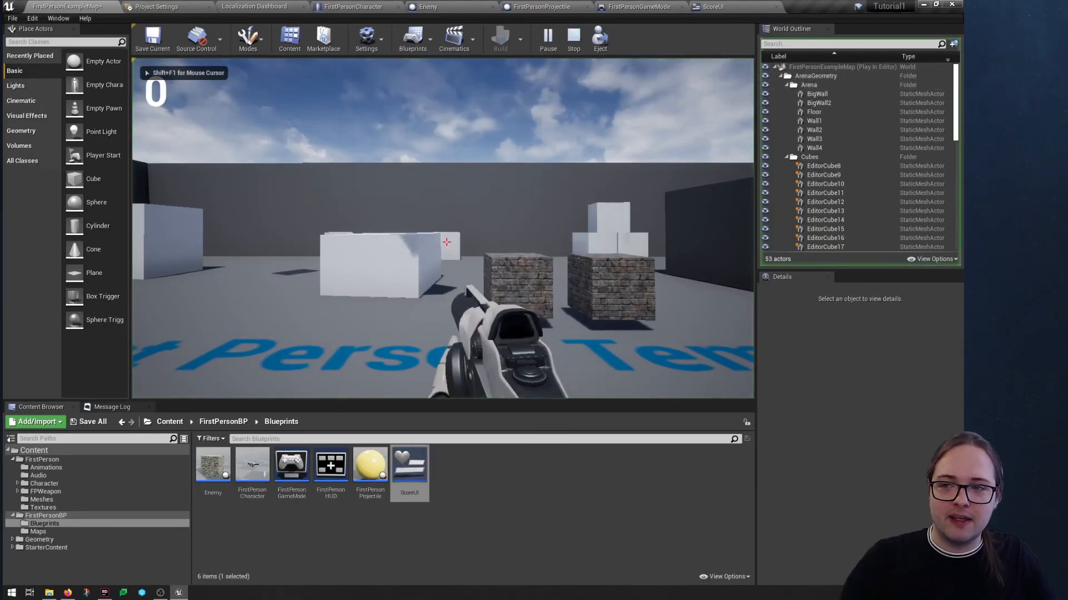
click(447, 243)
click(446, 242)
click(446, 243)
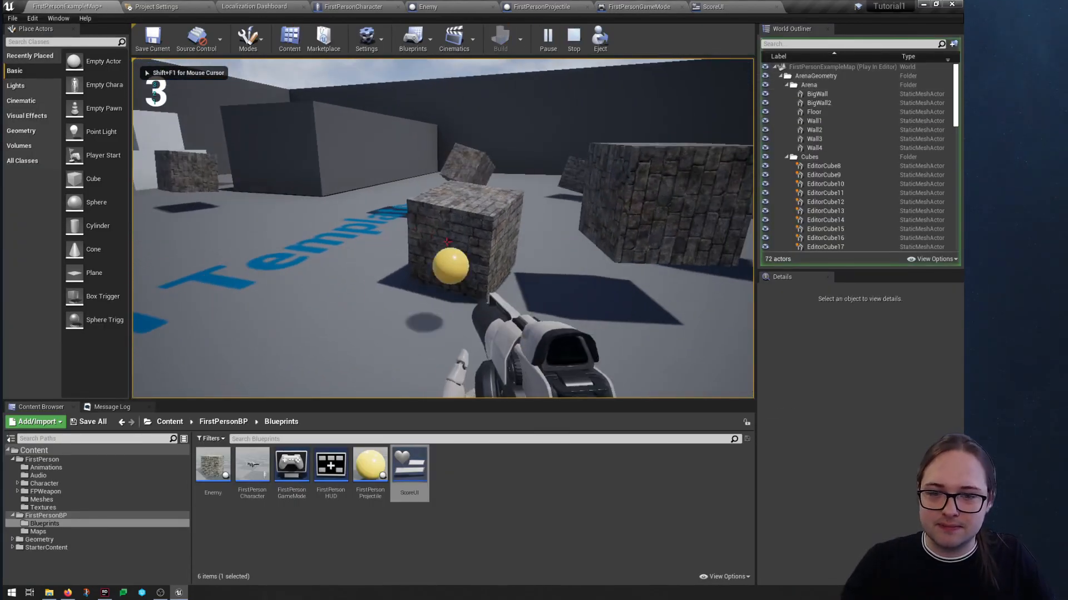
click(446, 242)
click(446, 242)
click(446, 242)
click(446, 242)
click(447, 243)
click(446, 242)
click(446, 242)
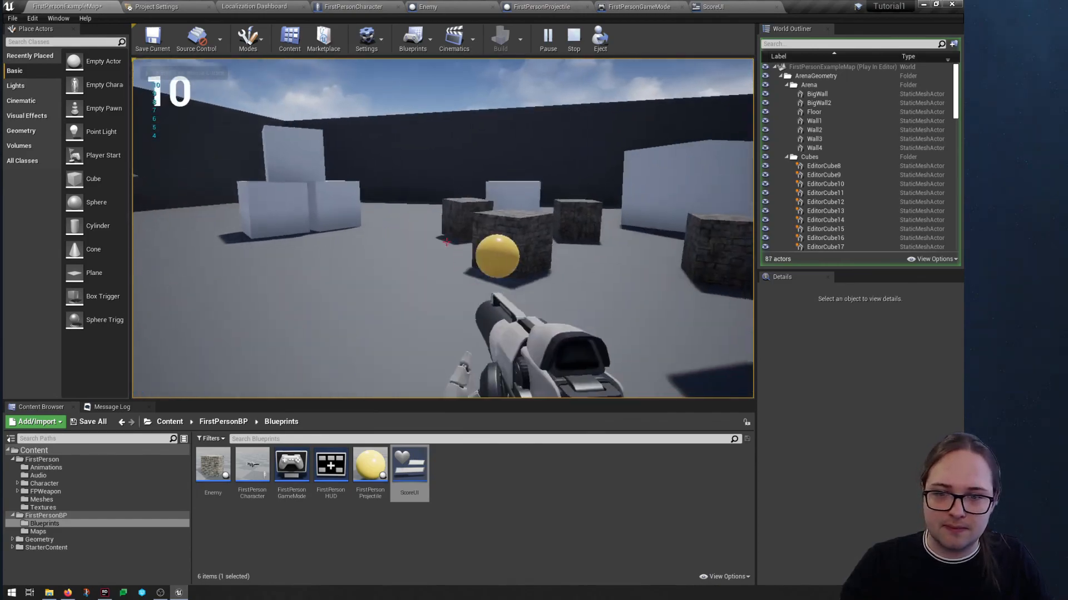
click(446, 242)
click(446, 243)
click(446, 242)
click(446, 242)
click(447, 243)
click(447, 242)
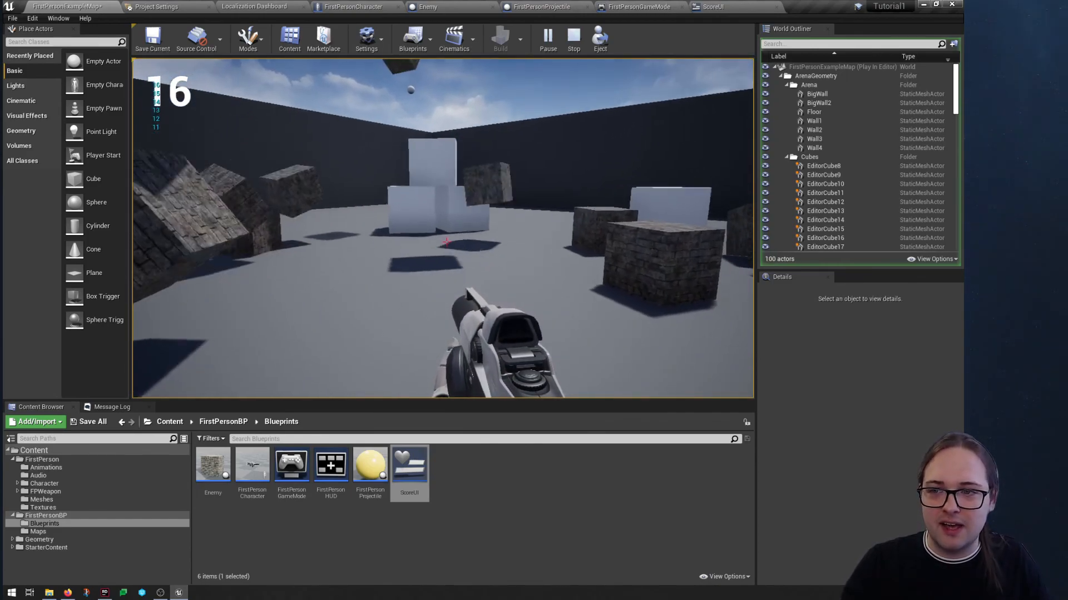
key(Escape)
Remove the Print String node and its string conversion from the Increase Score function, and compile and save
click(638, 6)
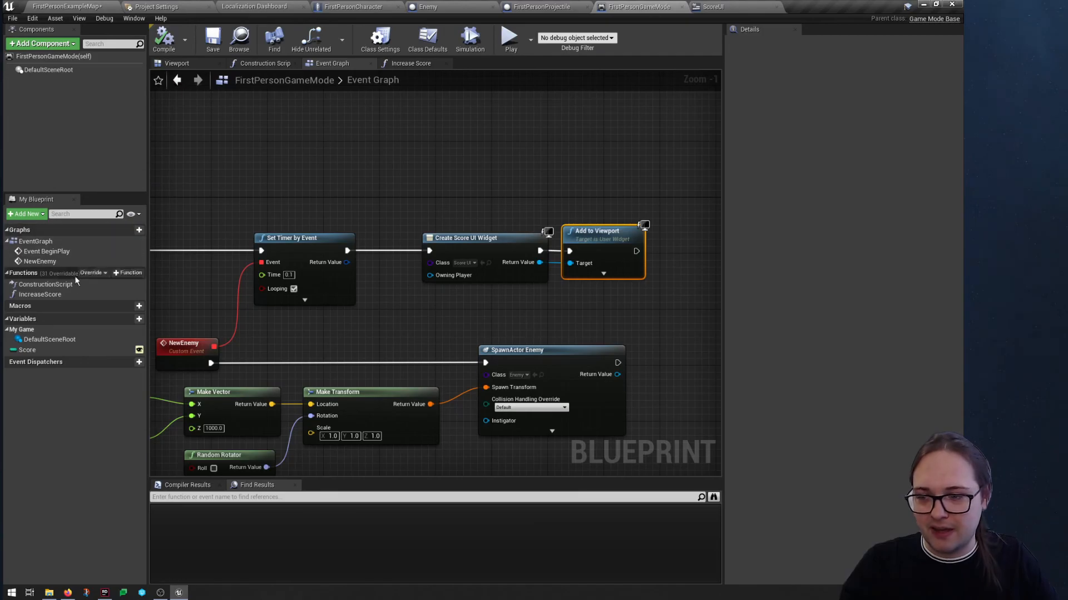
double_click(75, 291)
click(539, 310)
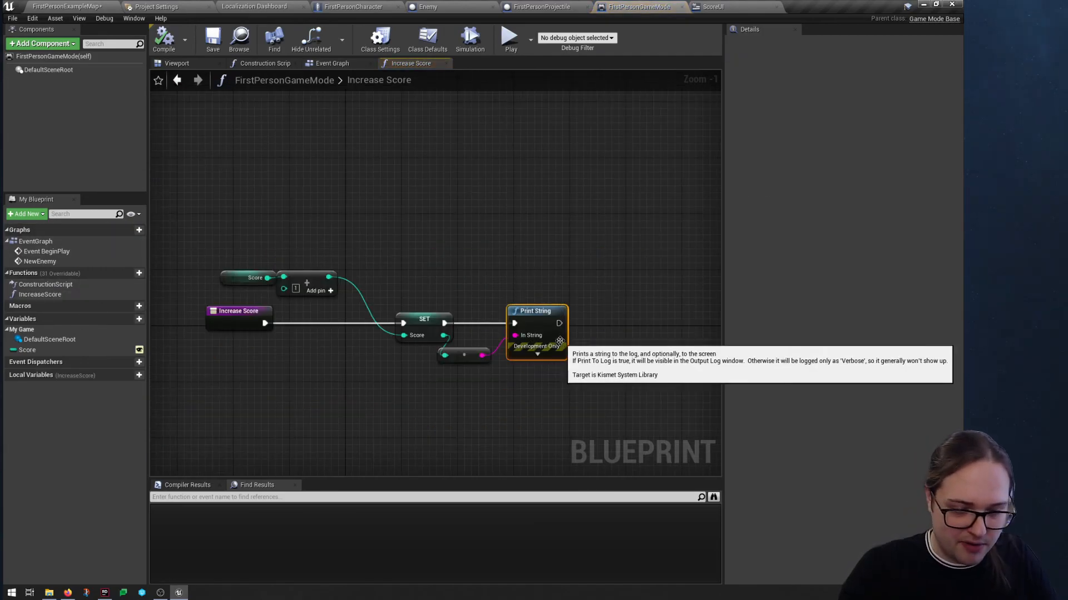
key(Delete)
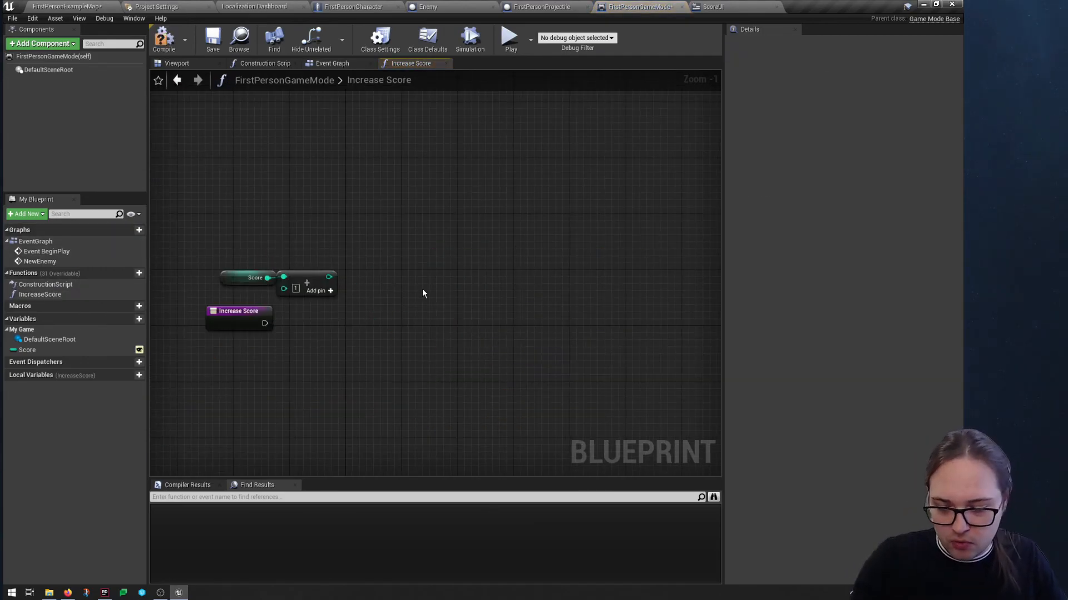
key(ctrl+z)
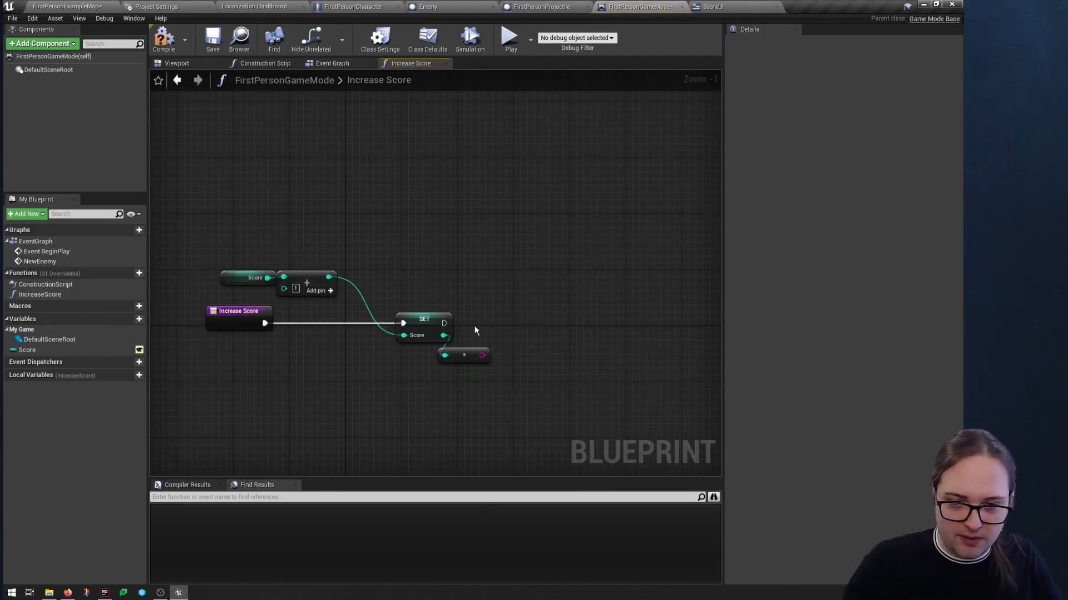
click(168, 50)
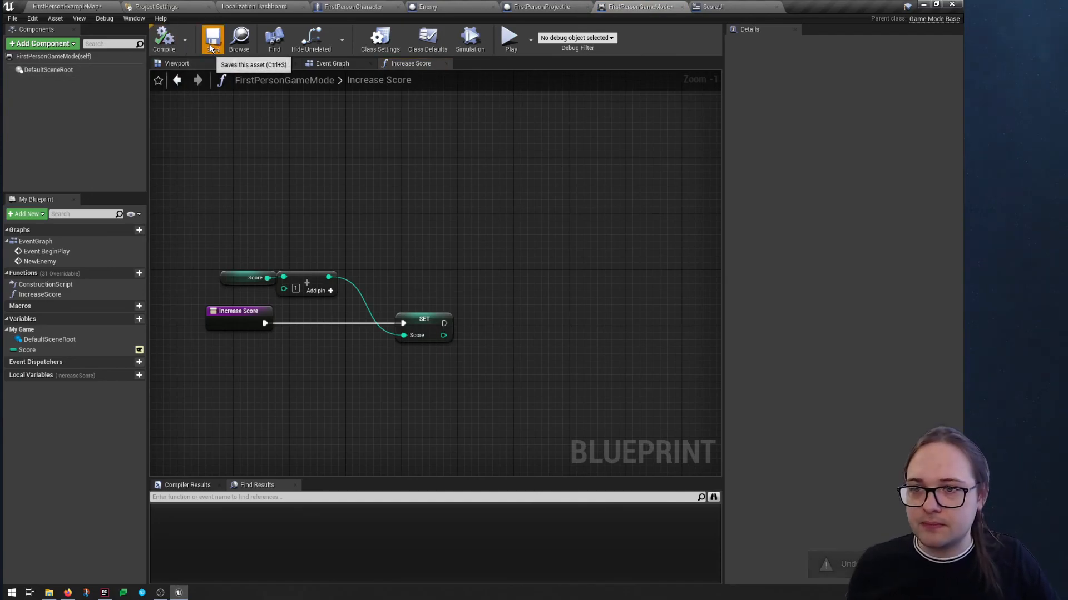
click(69, 6)
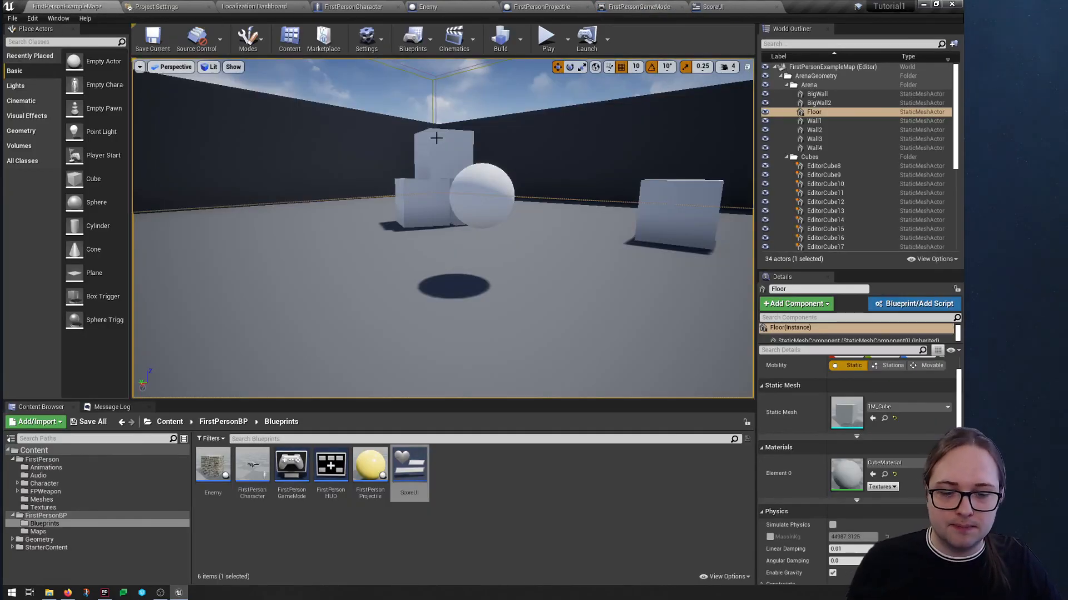
click(160, 598)
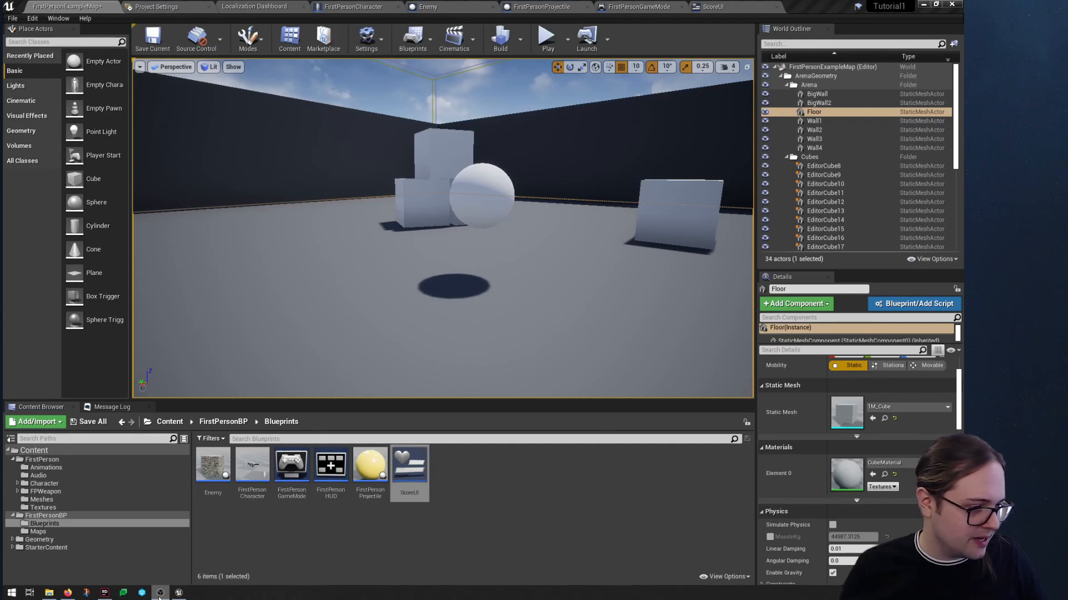
click(159, 599)
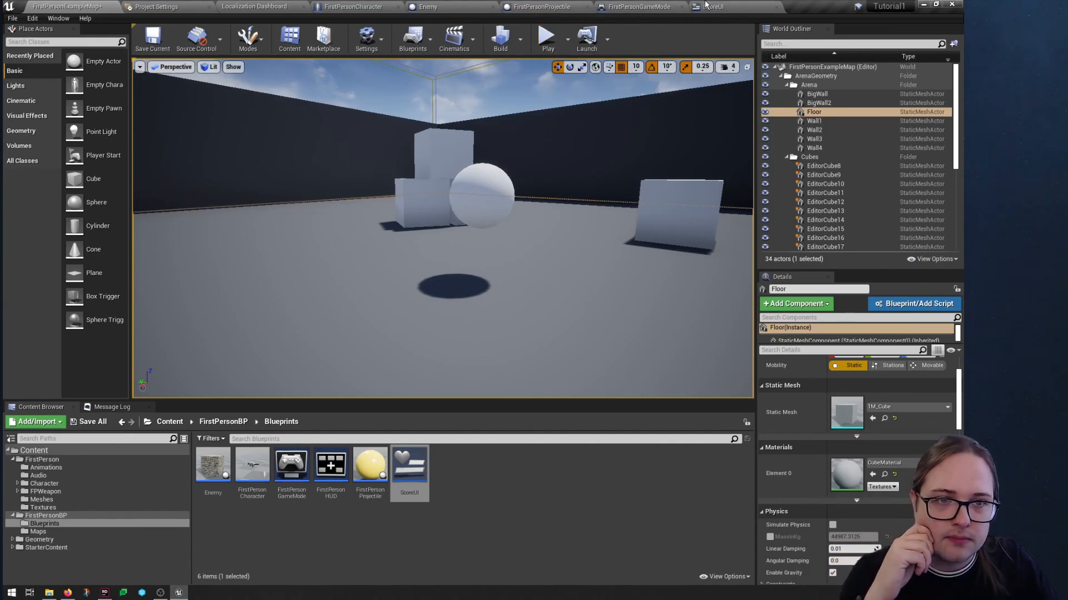
click(729, 8)
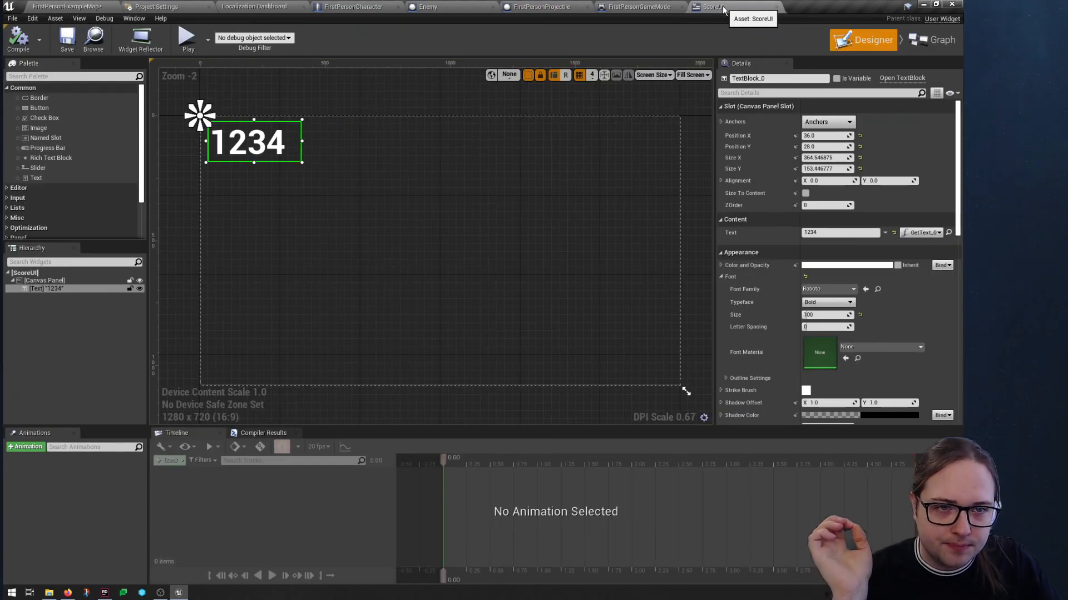
click(701, 6)
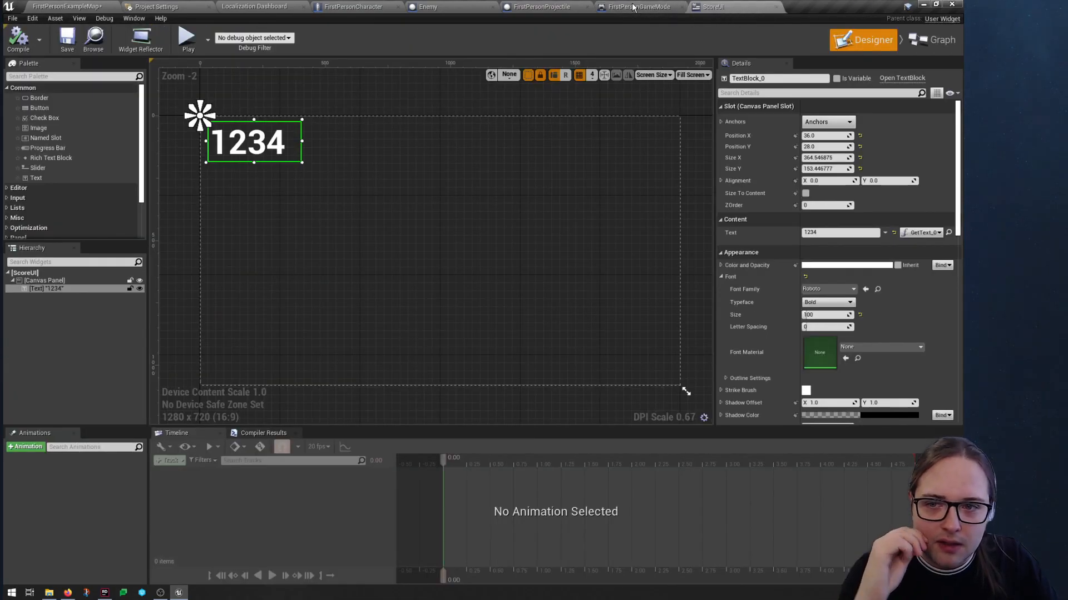
click(634, 6)
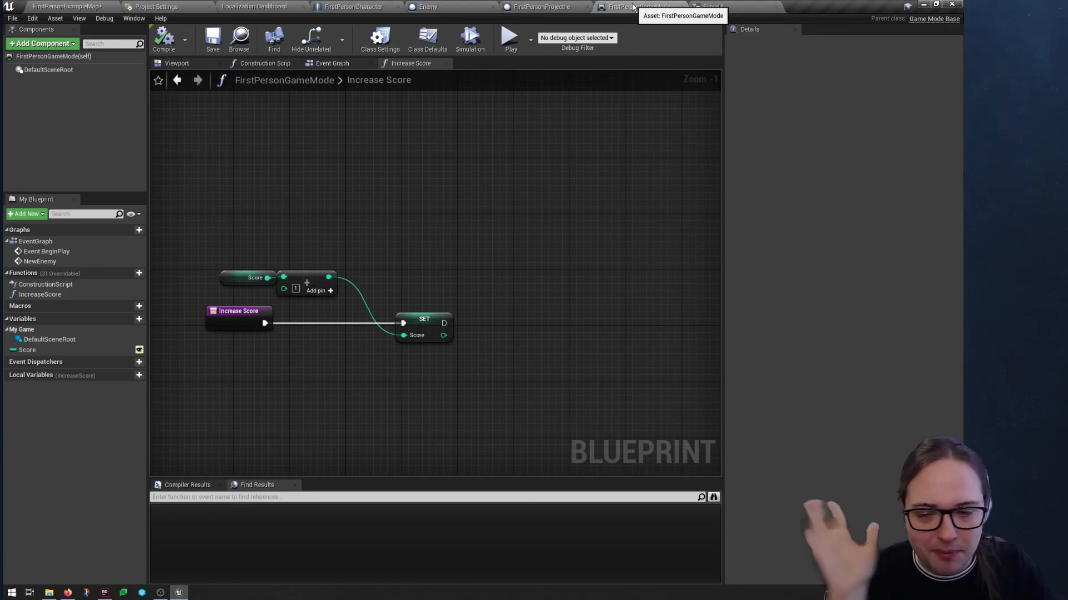
click(713, 7)
click(97, 6)
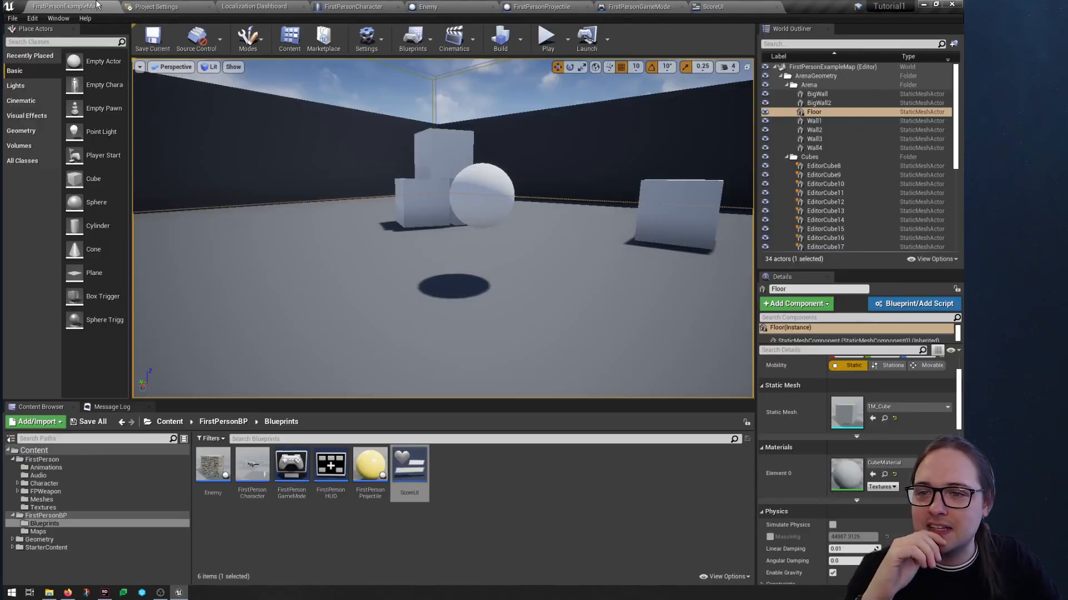
click(640, 7)
Play the level again, walk around among the spawning enemies to check the score display, and stop playing
click(97, 6)
click(546, 37)
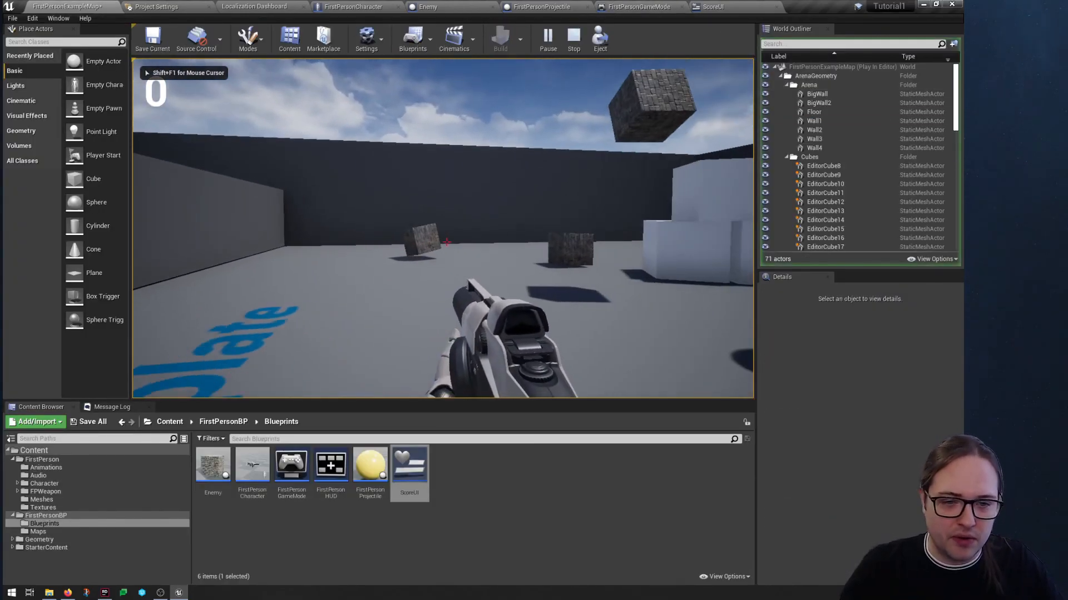
key(w)
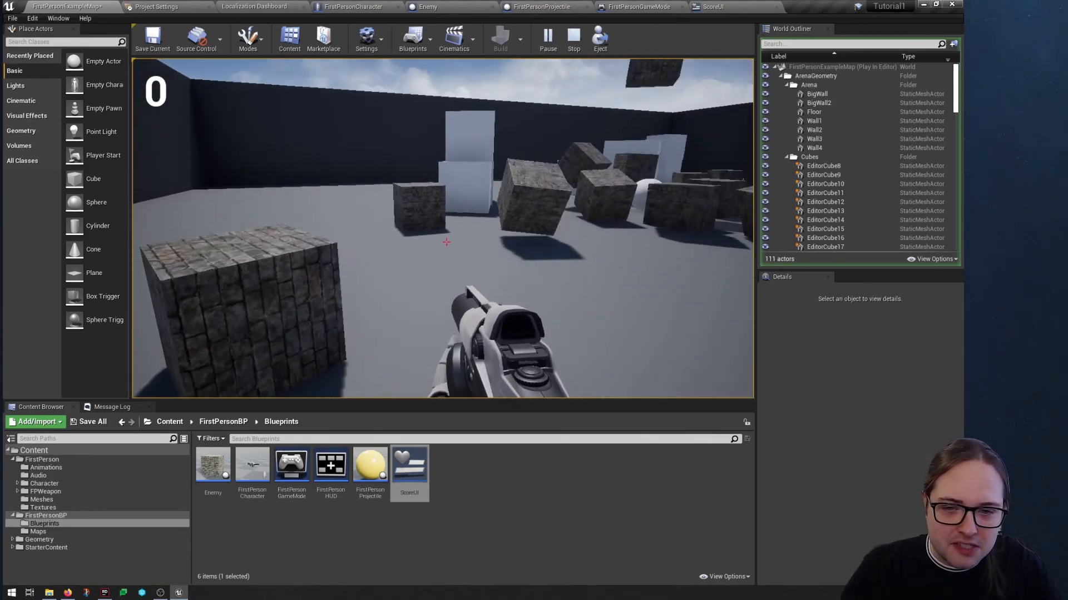
key(w)
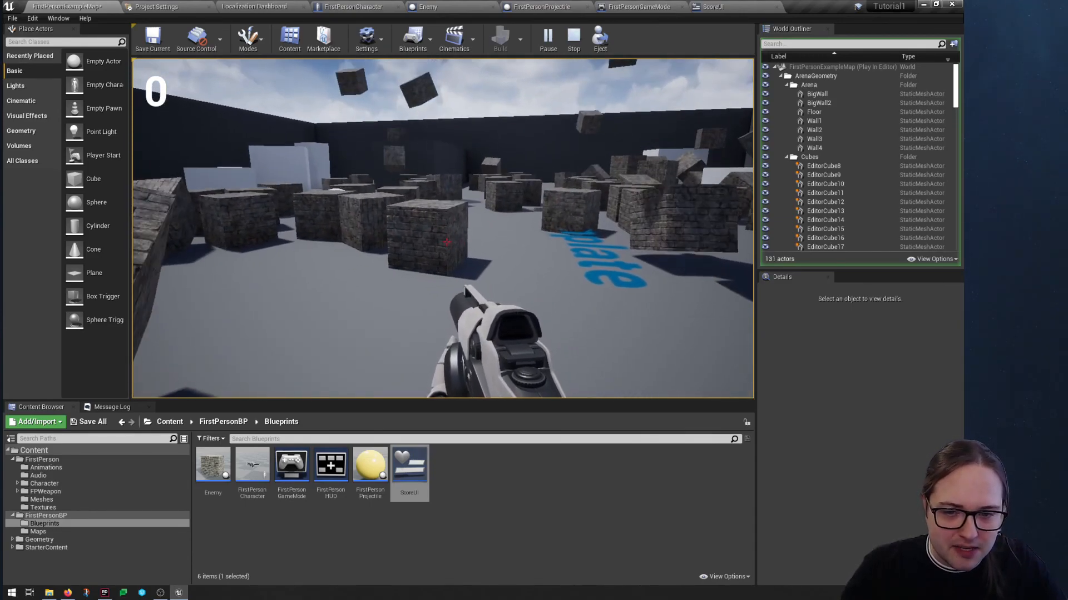
key(w)
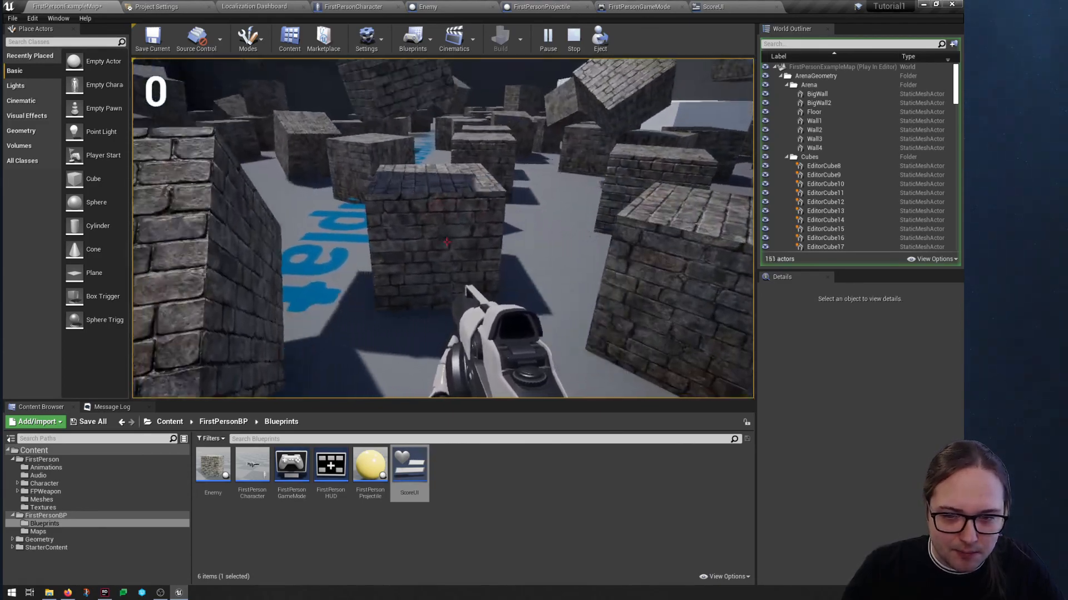
key(s)
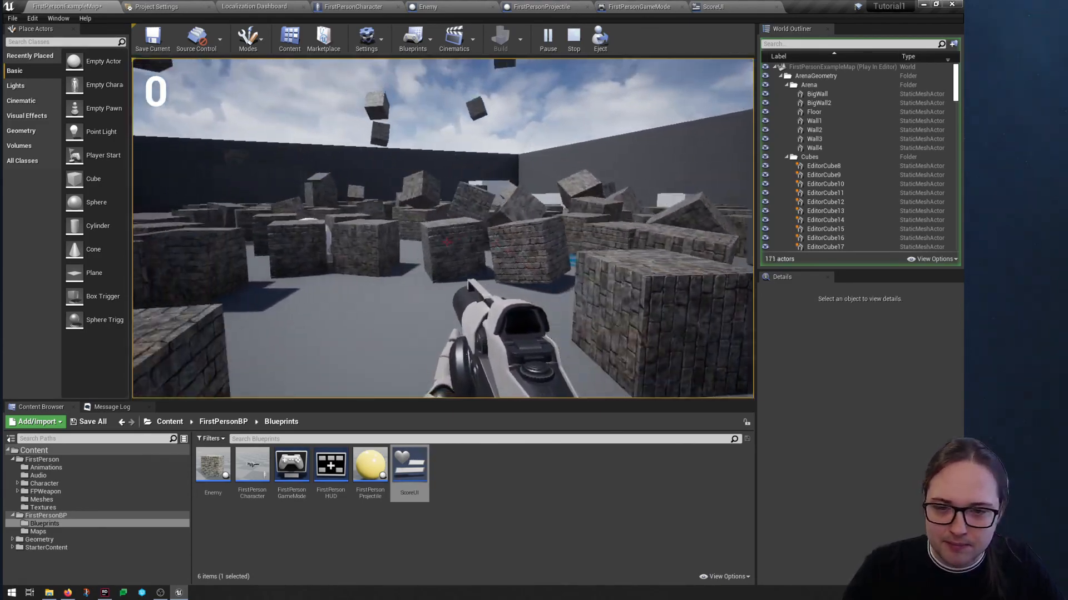
key(Escape)
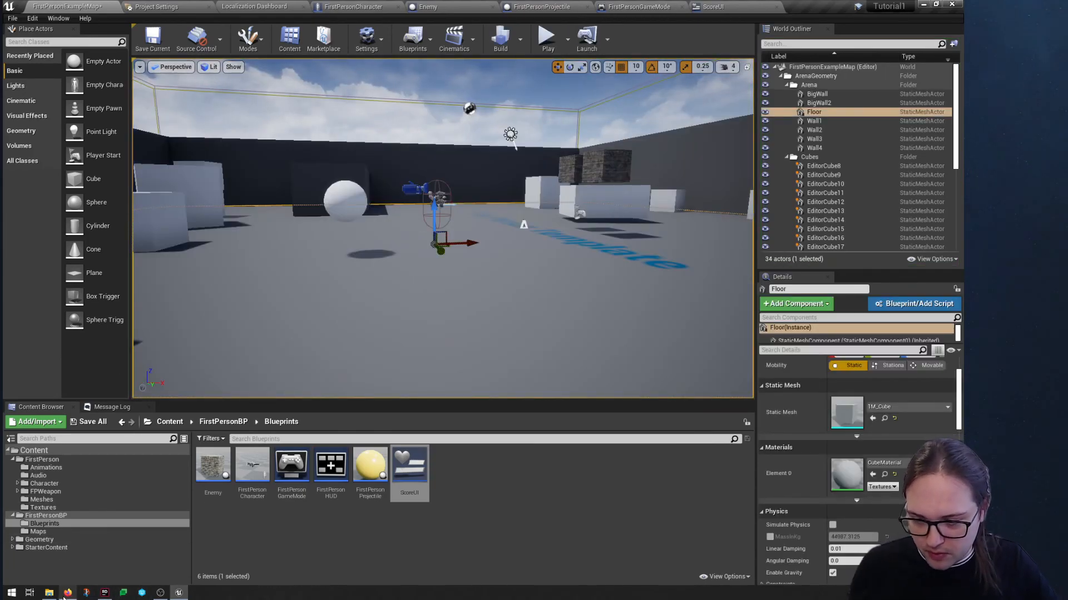
Switch to Paint and prepare a 345 × 330 px canvas filled with red
key(super)
text(paint)
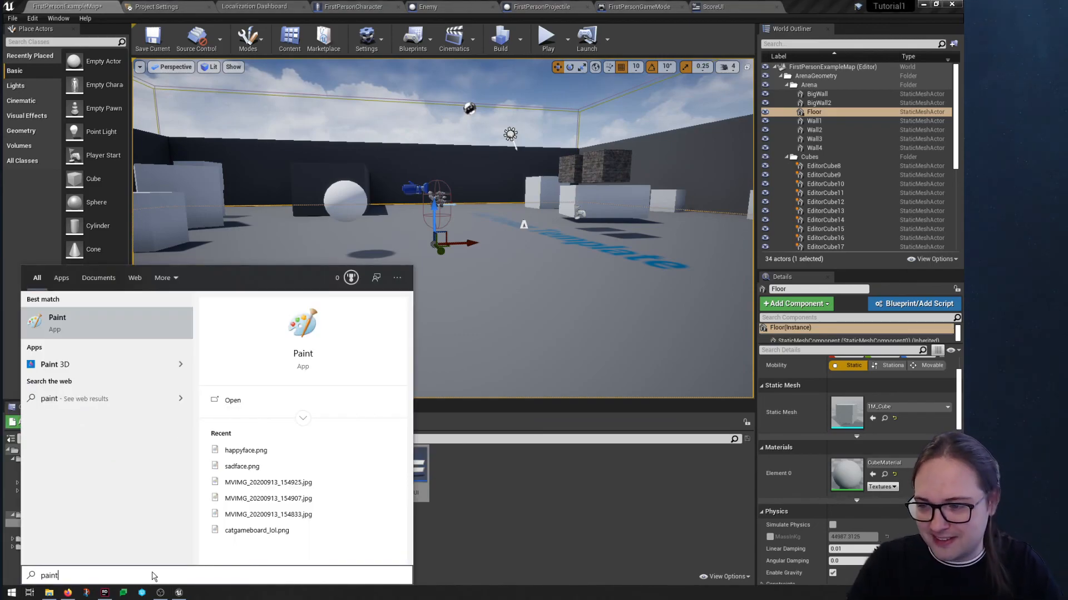
key(Return)
mouse_move(187, 244)
mouse_down()
mouse_move(126, 169)
mouse_move(190, 231)
mouse_move(172, 230)
mouse_move(178, 238)
mouse_up()
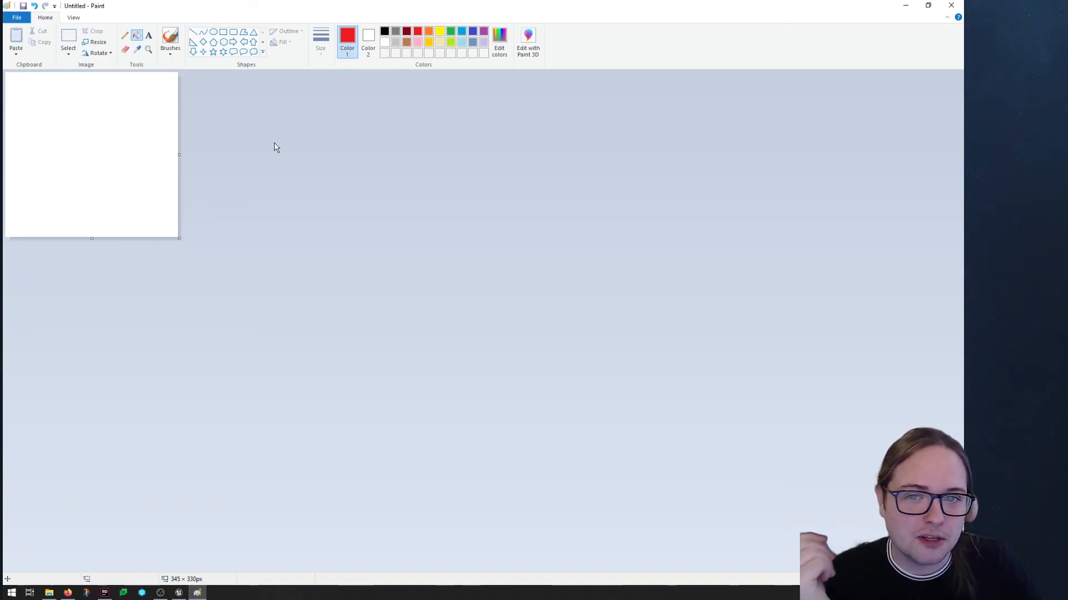
click(131, 127)
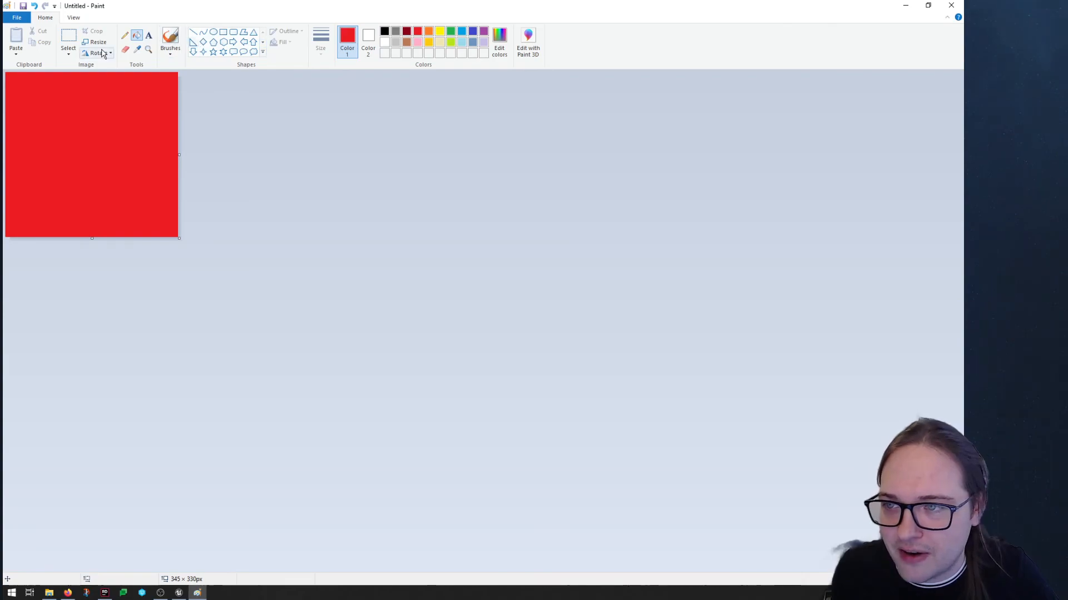
Paint a sad face with two eyes and a frown on the red canvas using a thick black brush, and save the image
click(322, 56)
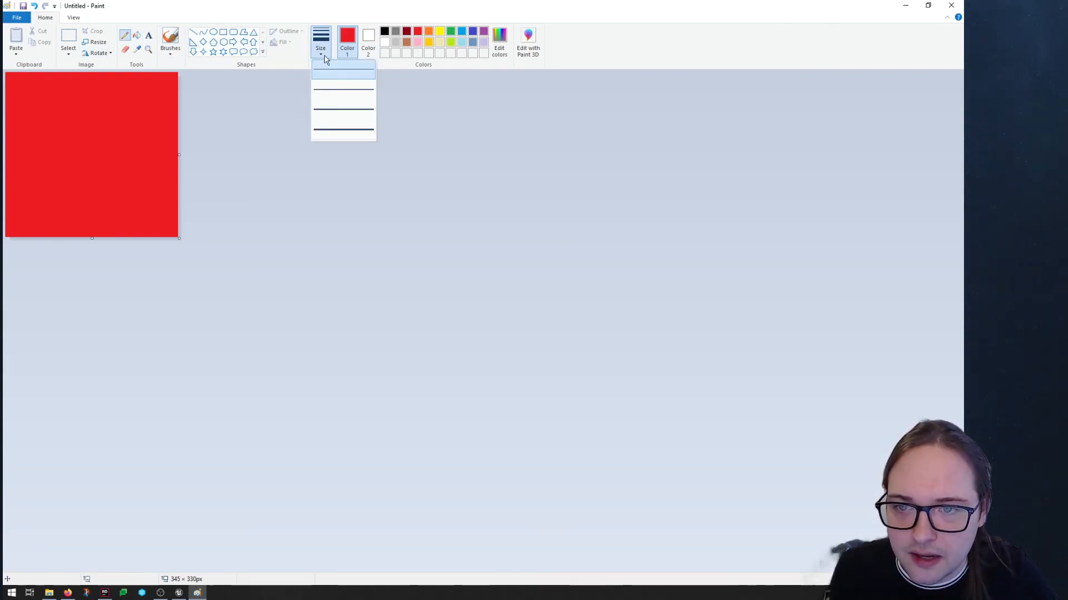
click(339, 131)
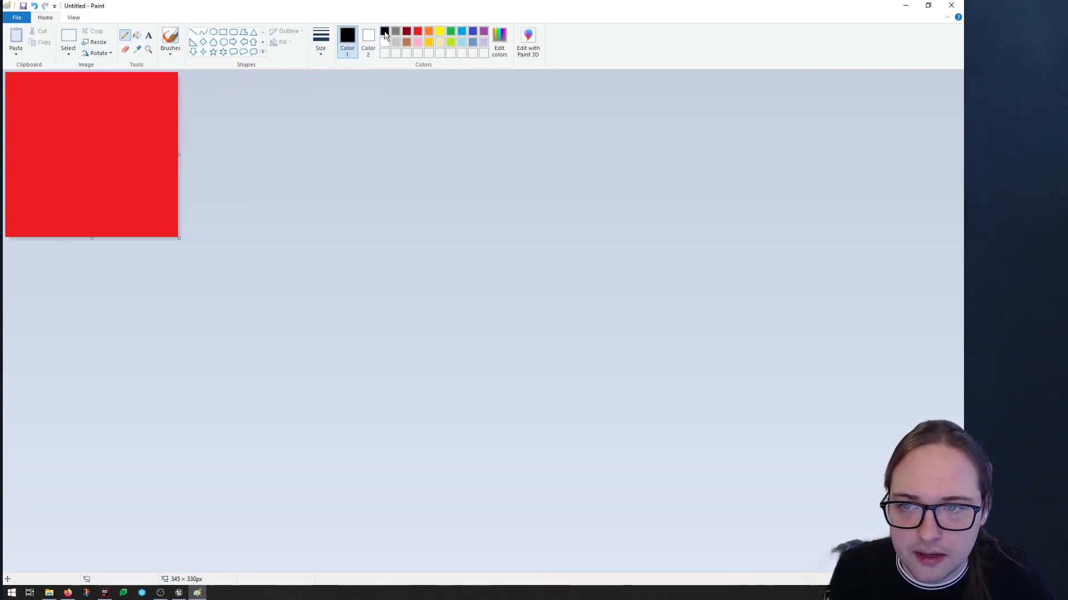
click(170, 54)
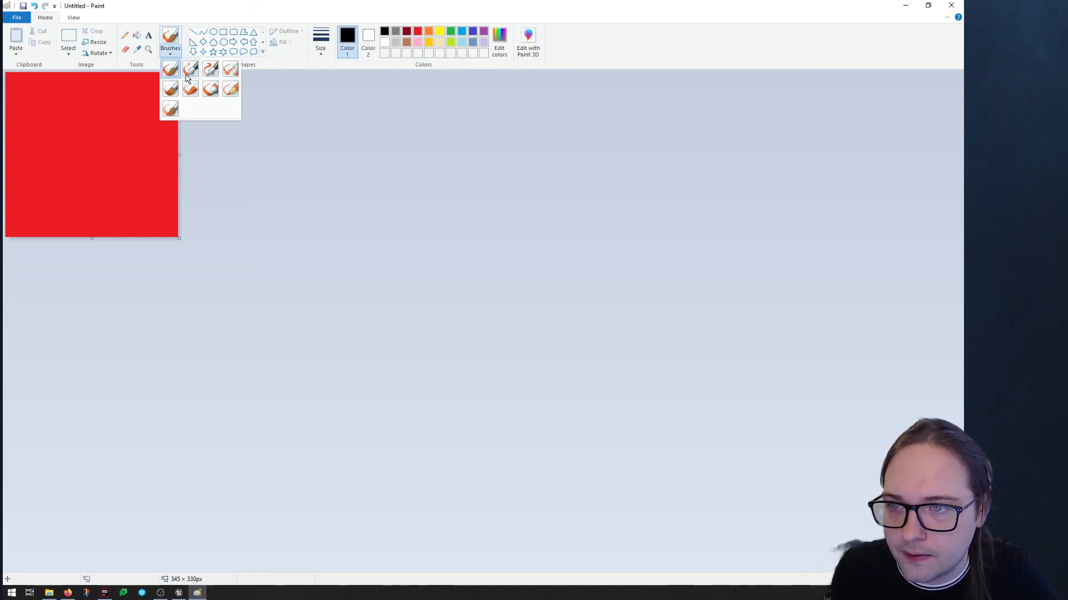
click(174, 77)
click(321, 44)
click(335, 117)
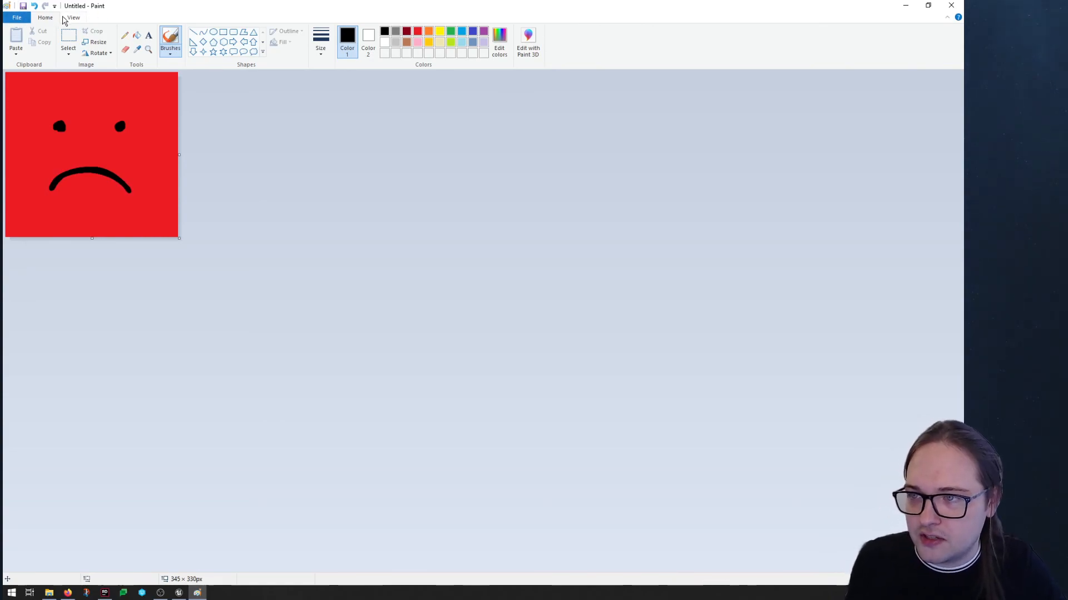
click(26, 8)
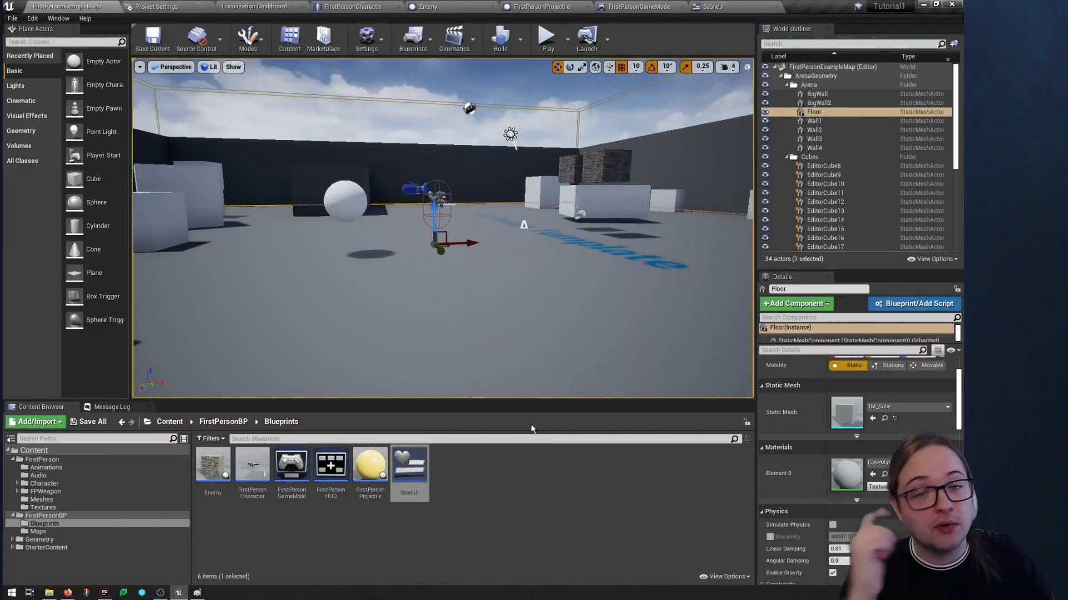
Switch to Unreal Editor, import happy.png and sad.png from the Desktop EXAMPLE folder into the Blueprints folder, and save the level
right_click(500, 485)
mouse_move(504, 474)
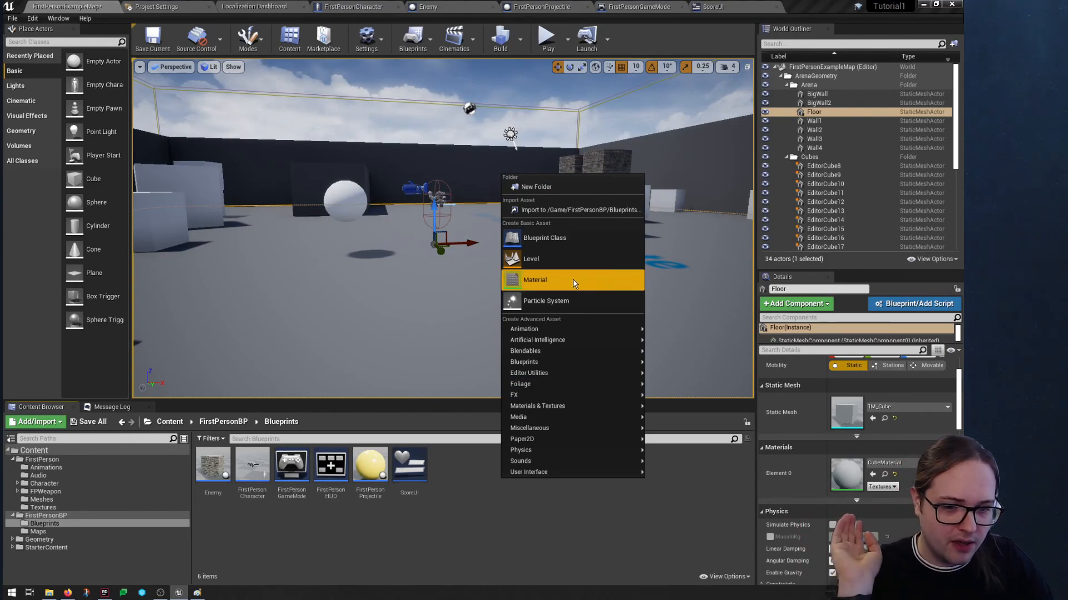
click(552, 210)
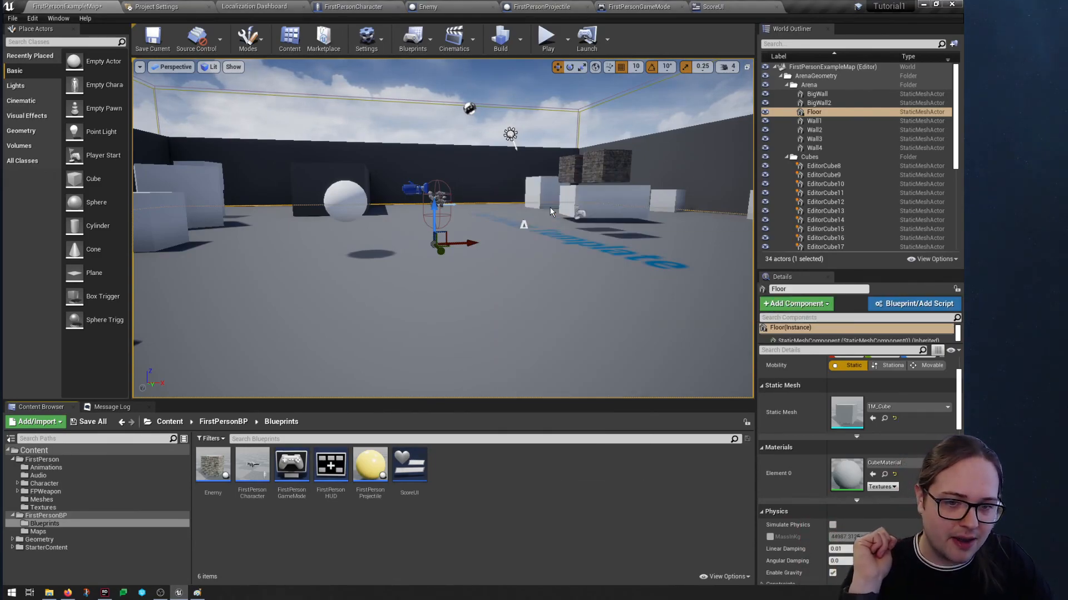
click(44, 165)
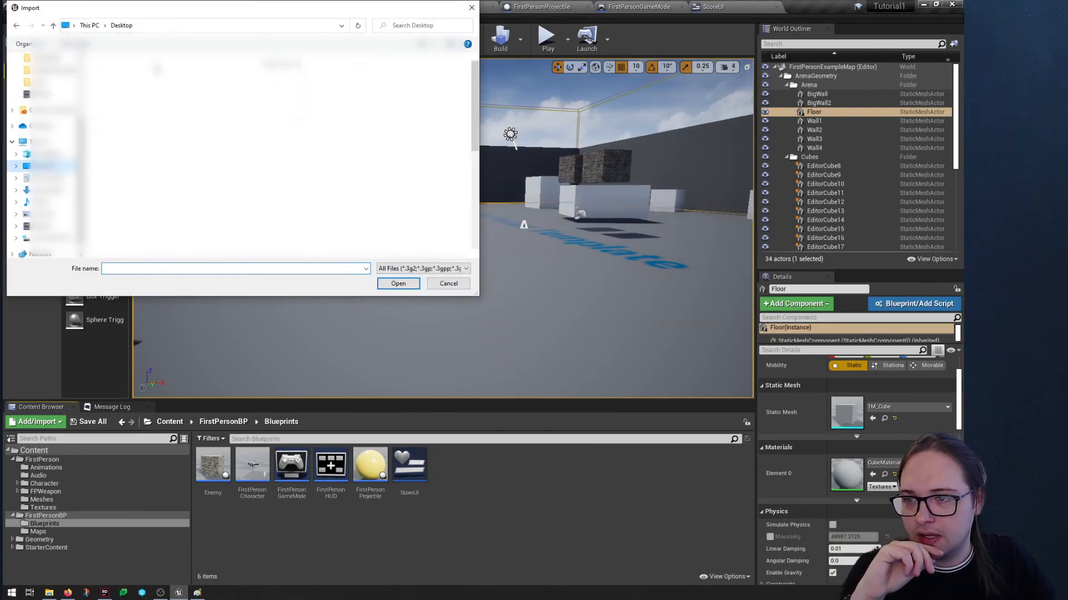
double_click(377, 101)
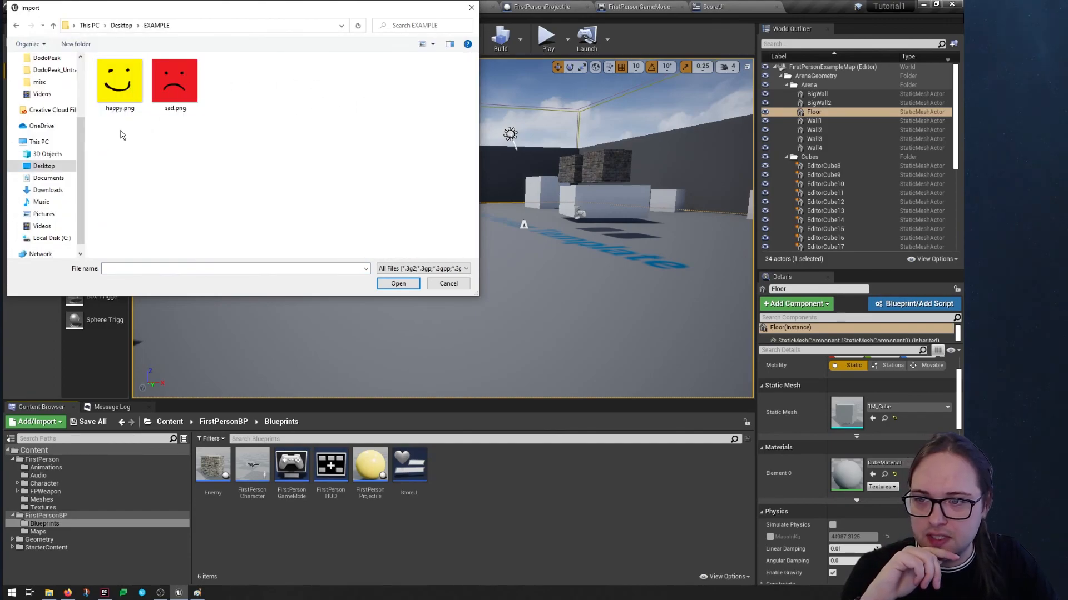
drag(118, 138, 187, 91)
click(398, 284)
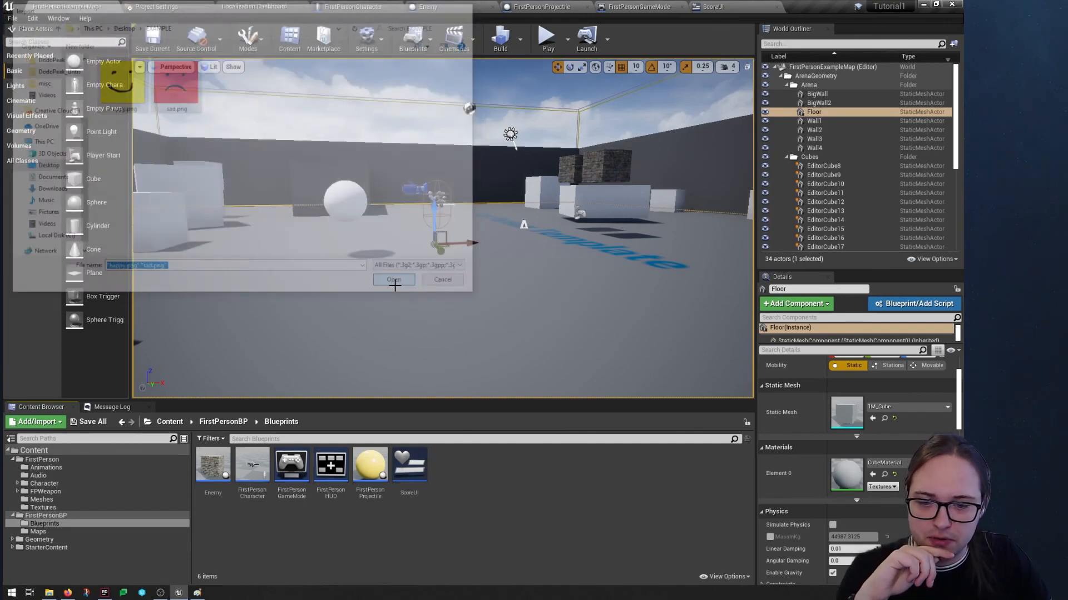
click(515, 507)
click(153, 38)
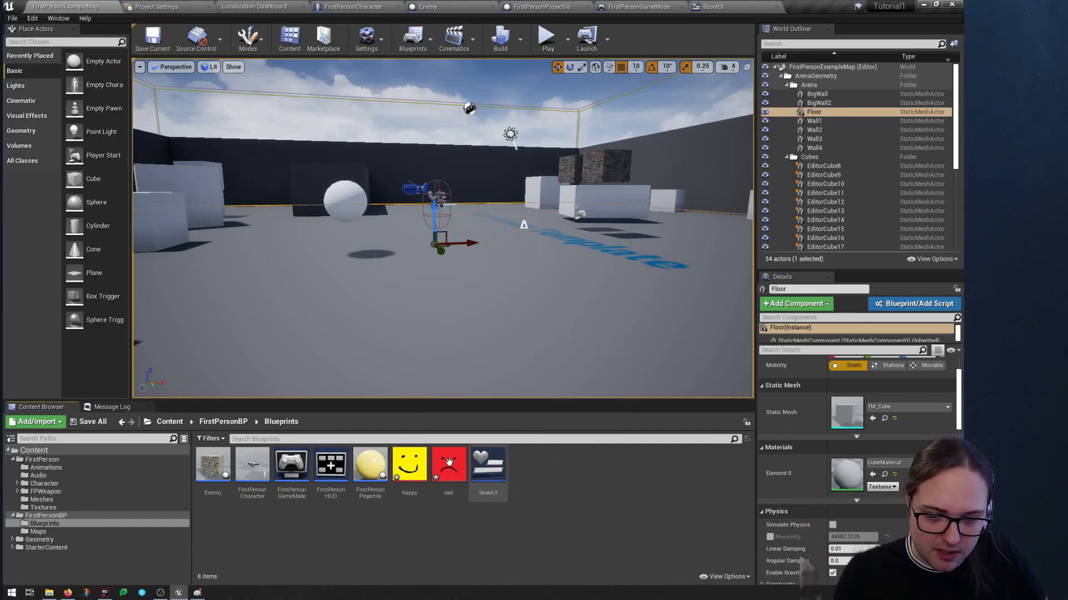
Apply the sad texture to the level's floor to generate the sad_Mat material, look over the floor, and undo the floor's material change
click(414, 461)
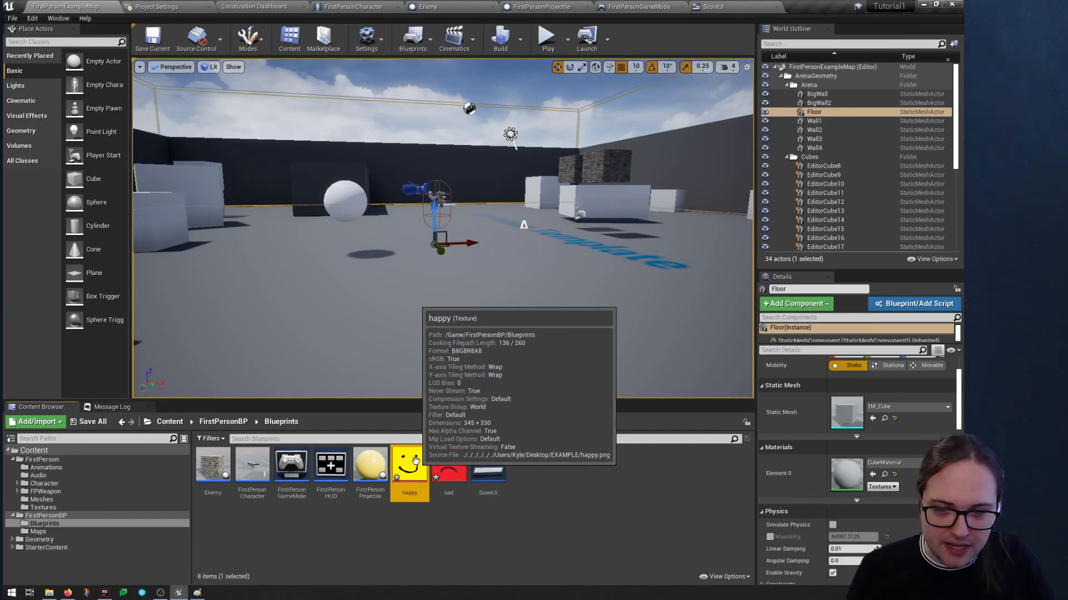
drag(448, 466, 483, 293)
mouse_move(483, 294)
right_down()
mouse_move(483, 330)
mouse_move(487, 307)
mouse_move(503, 322)
mouse_move(480, 285)
right_up()
key(s)
key(w)
key(s)
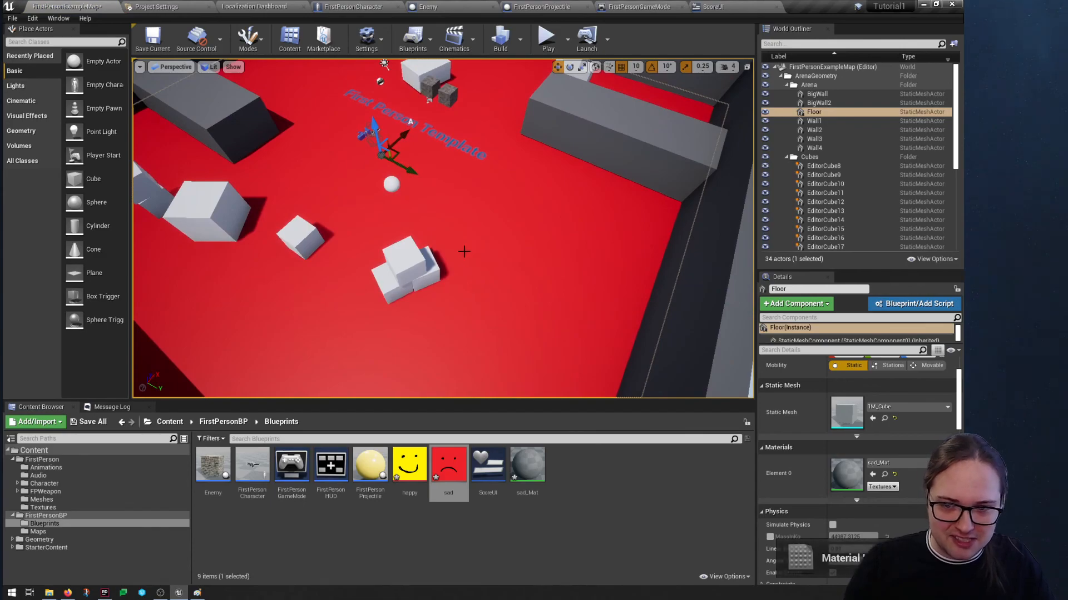
key(ctrl+z)
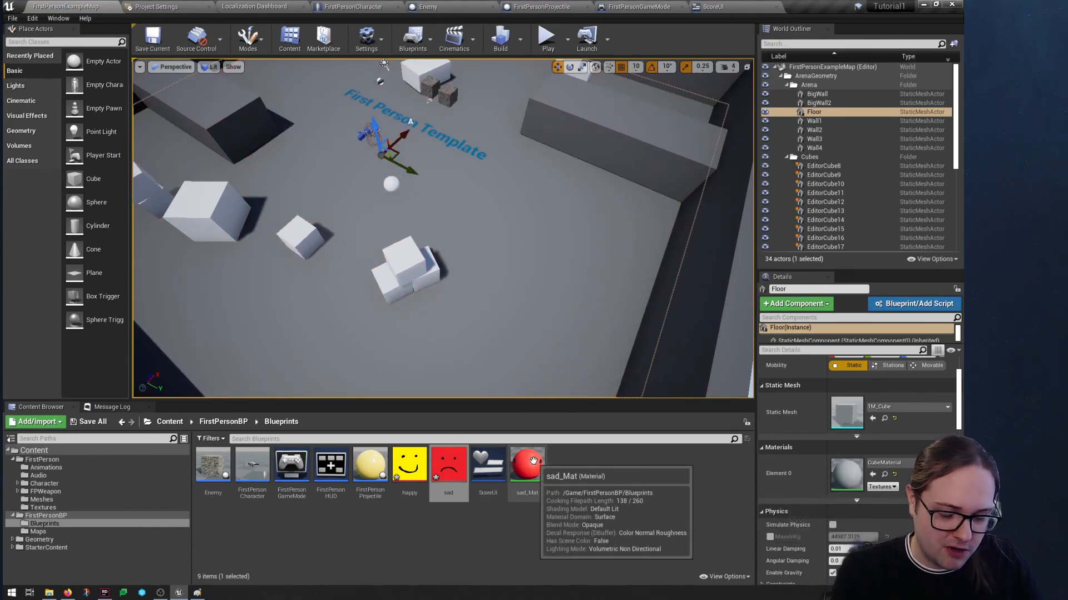
Create a material named happy_Mat from the happy texture, and save the level
right_click(414, 465)
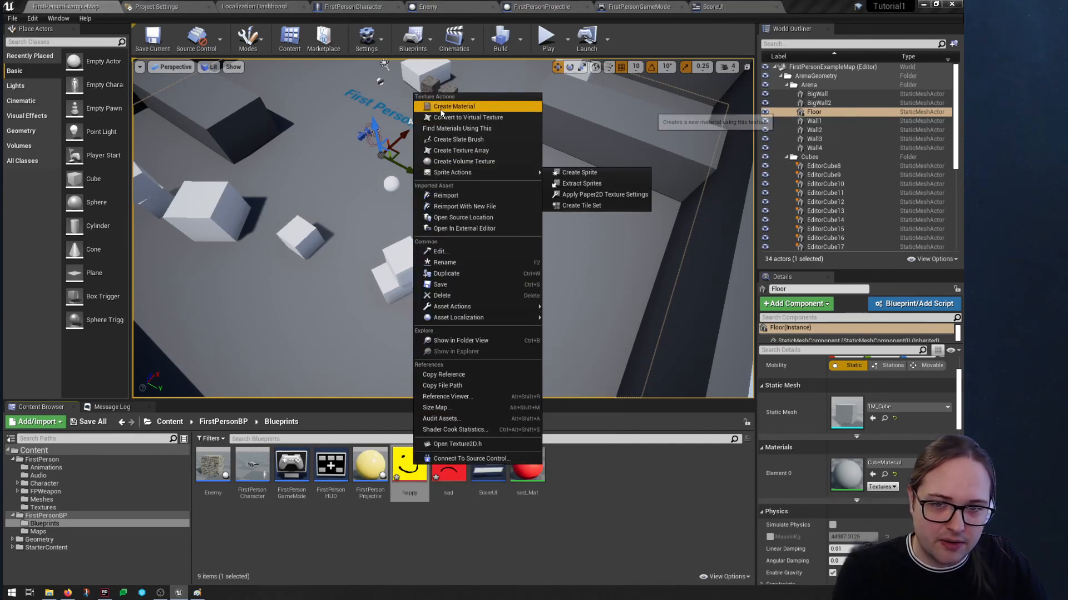
click(453, 106)
key(Return)
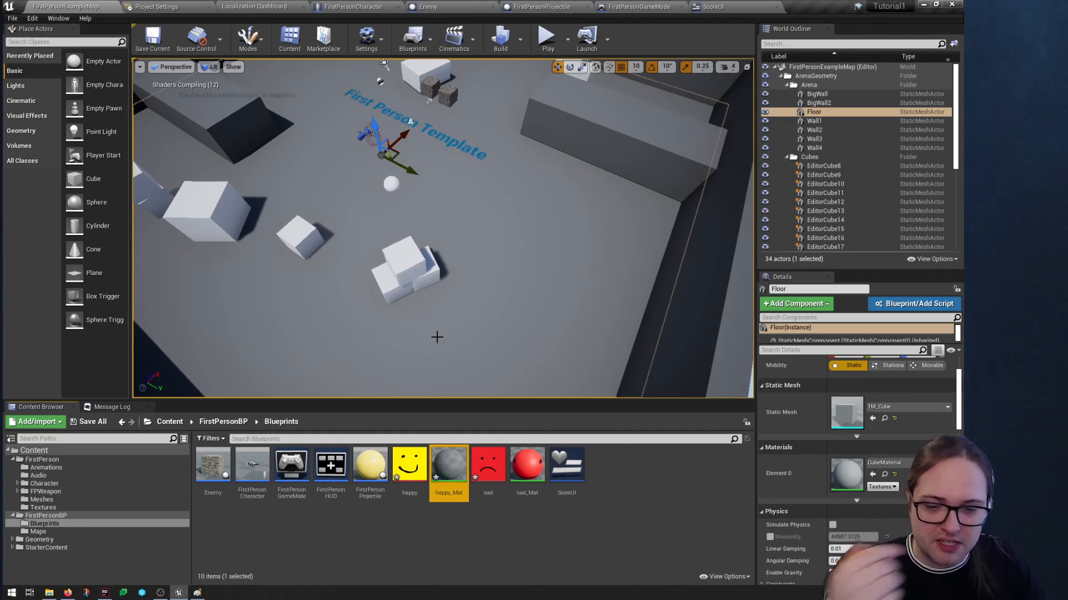
click(152, 39)
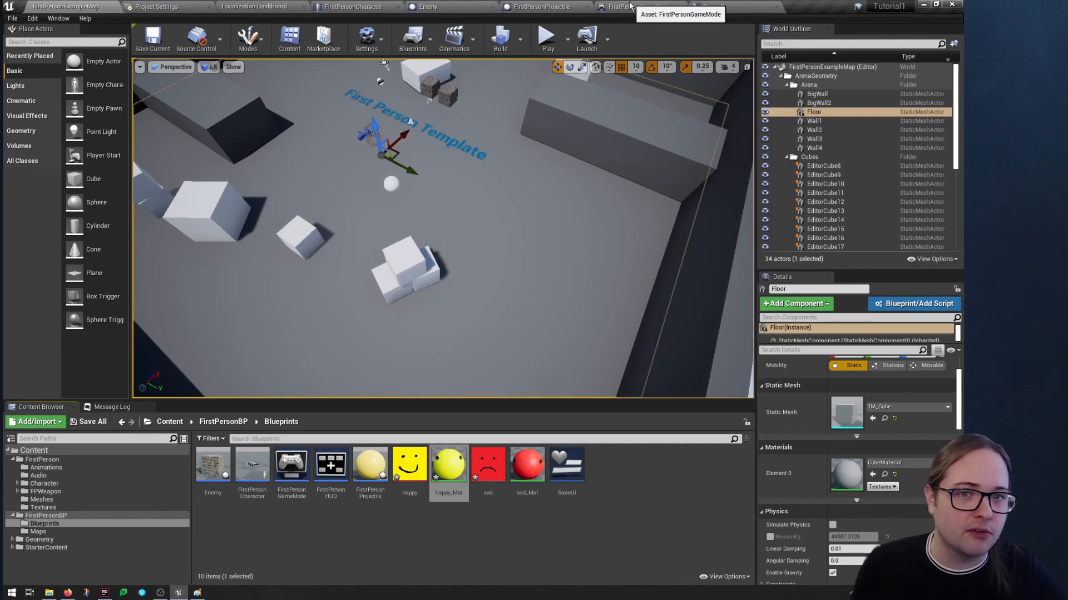
Set the Enemy blueprint cube's Element 0 material to sad_Mat, compile and save, and view the cube from another side
click(440, 7)
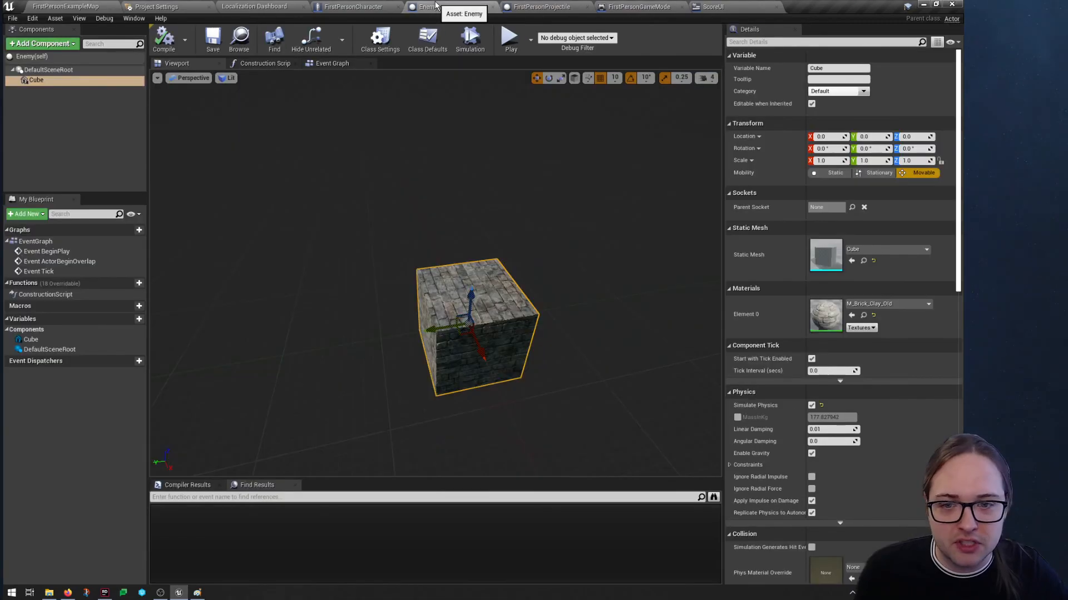
click(849, 303)
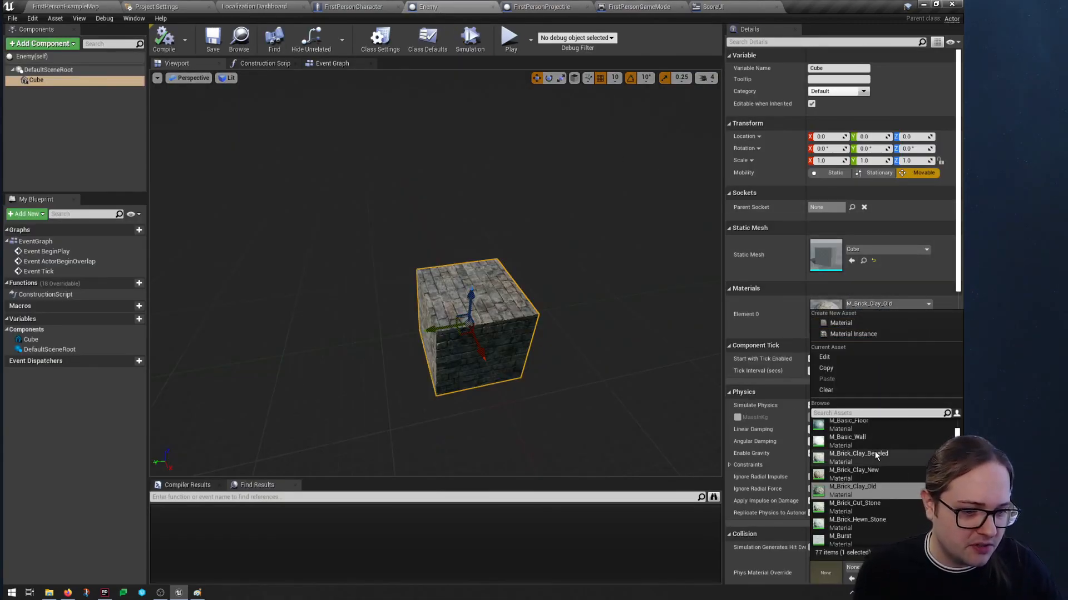
text(sad)
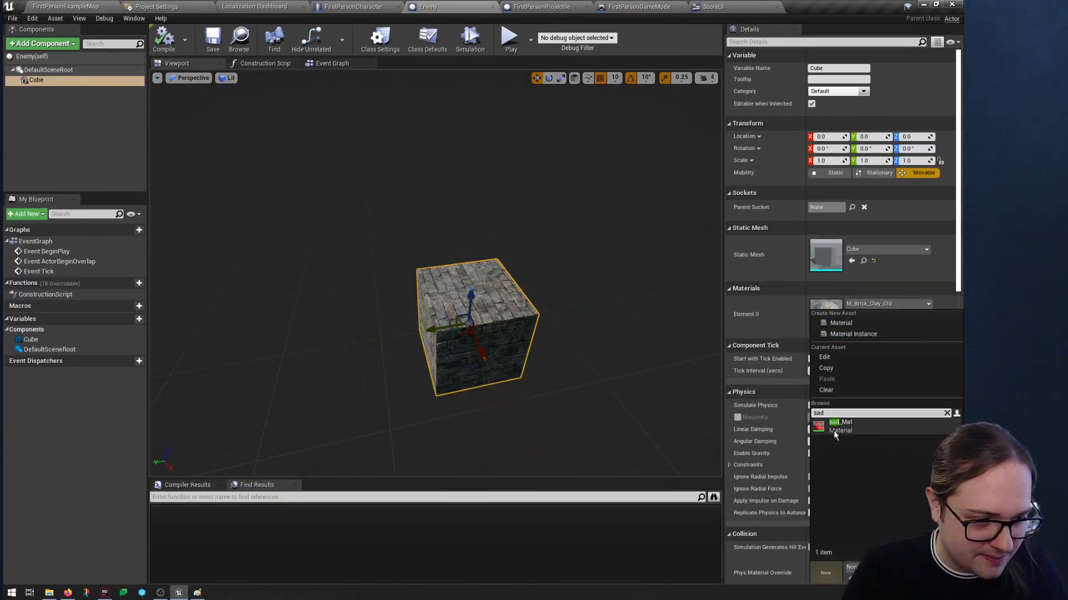
click(833, 430)
click(165, 40)
click(212, 40)
right_drag(355, 166, 467, 184)
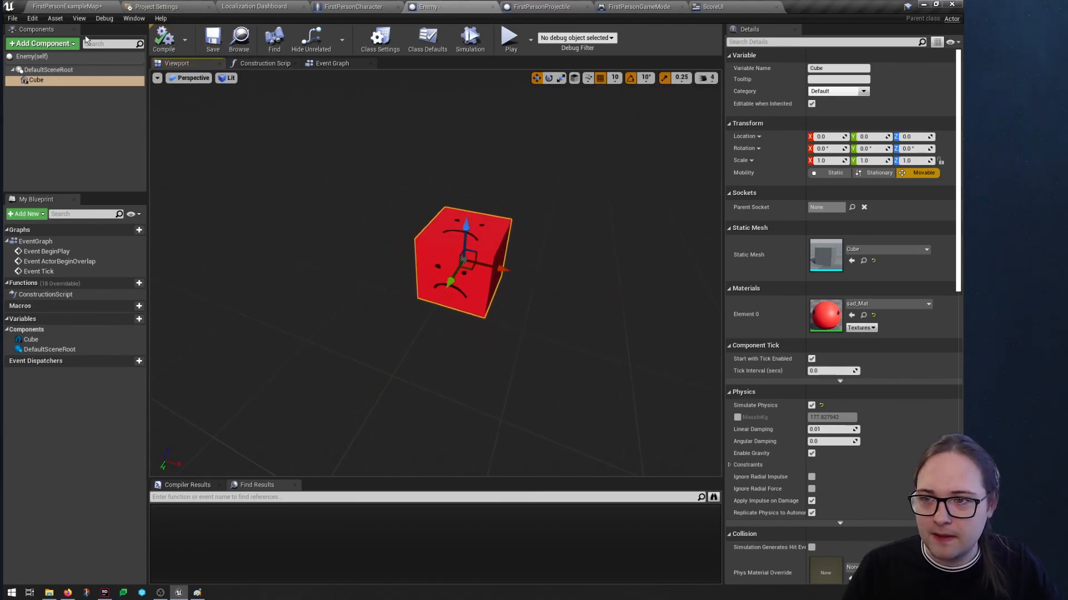
Play the FirstPersonExampleMap level to check the sad faces on the spawned enemies, and stop playing
click(89, 6)
click(547, 38)
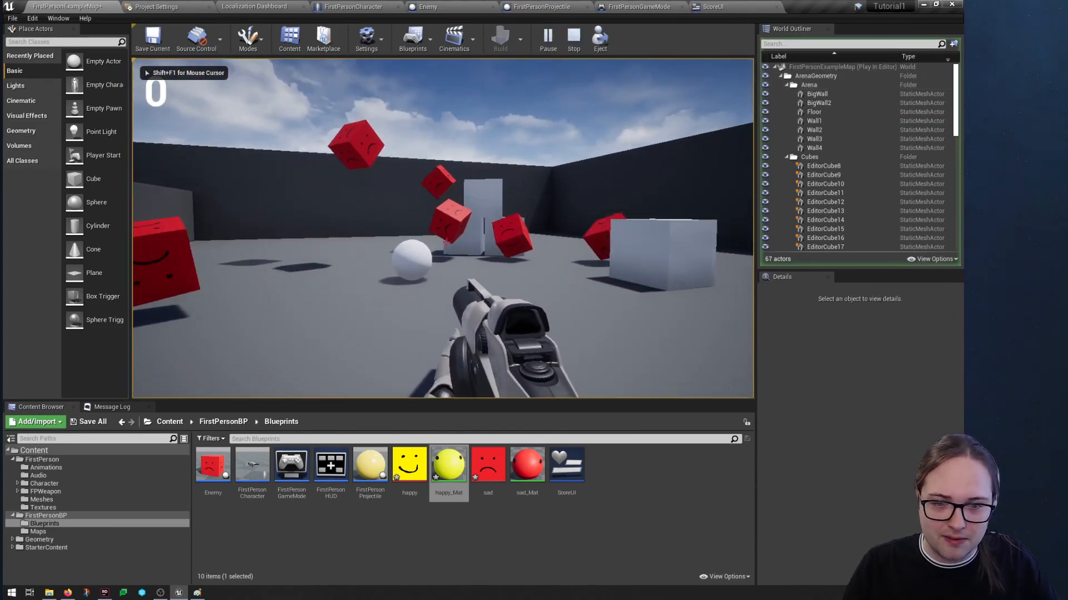
key(w)
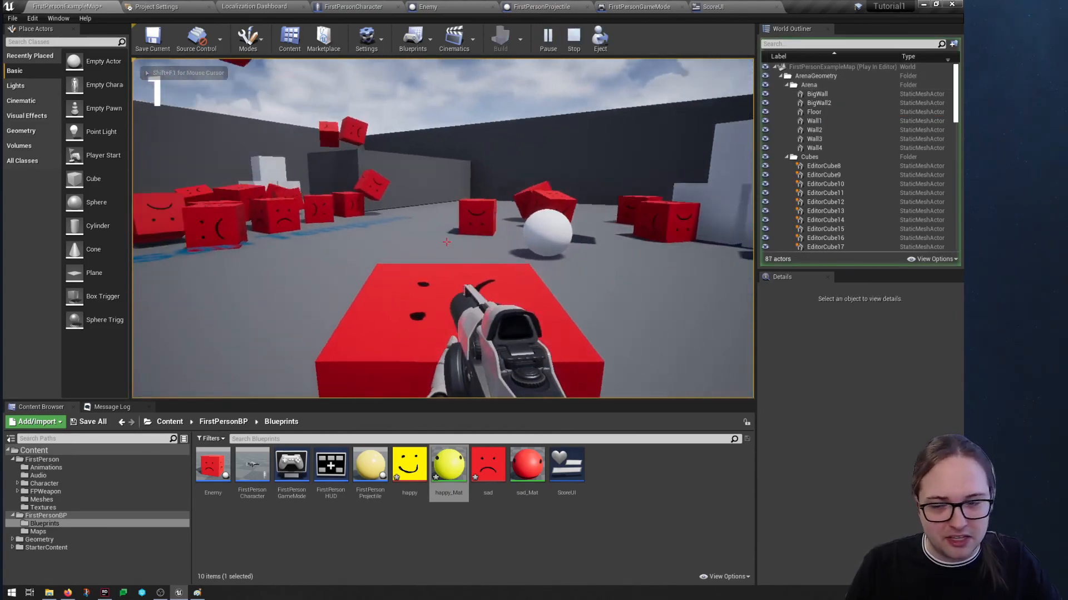
key(Escape)
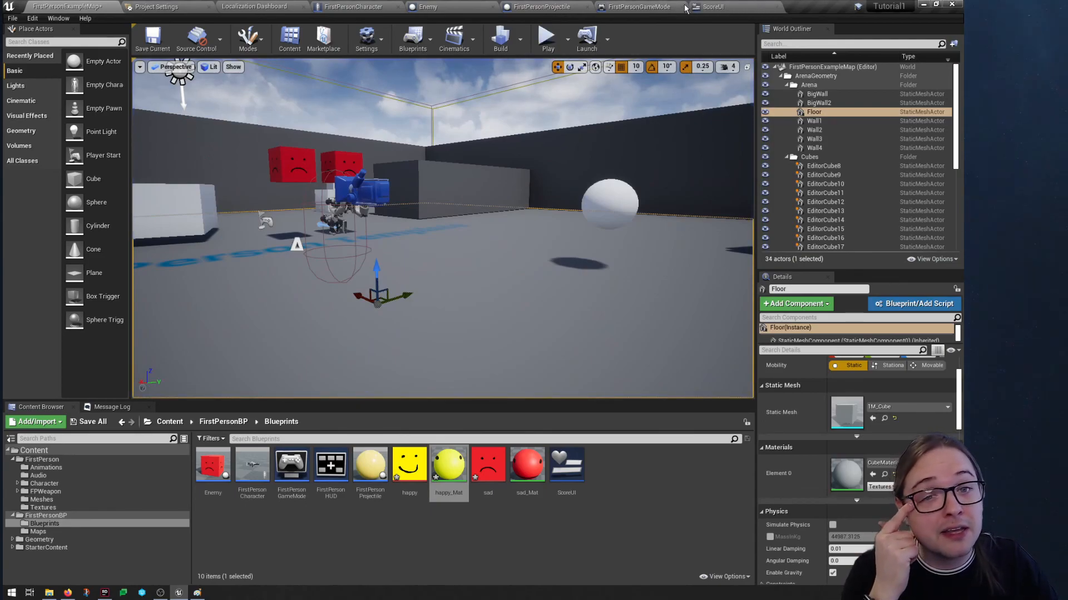
Add a custom event named MakeHappy above Event BeginPlay in the Enemy event graph, and compile and save the blueprint
click(451, 8)
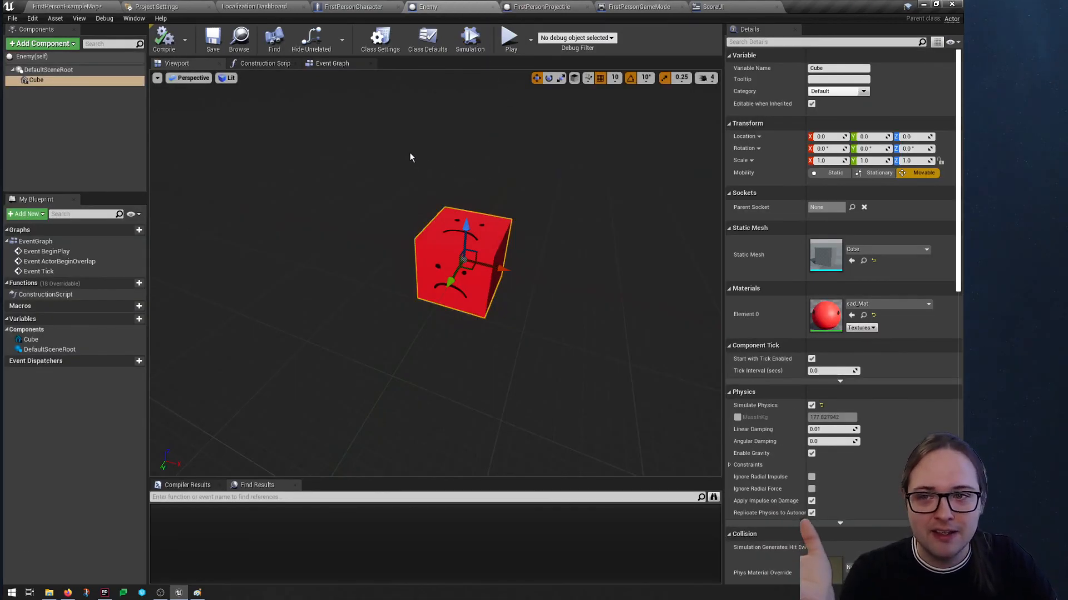
click(332, 66)
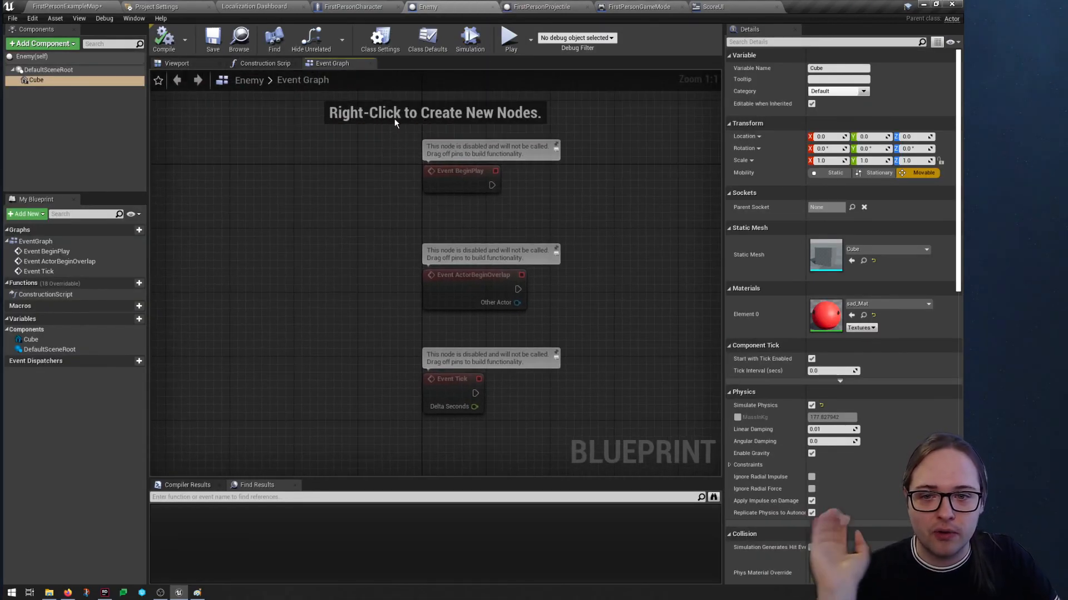
right_click(382, 161)
text(custom)
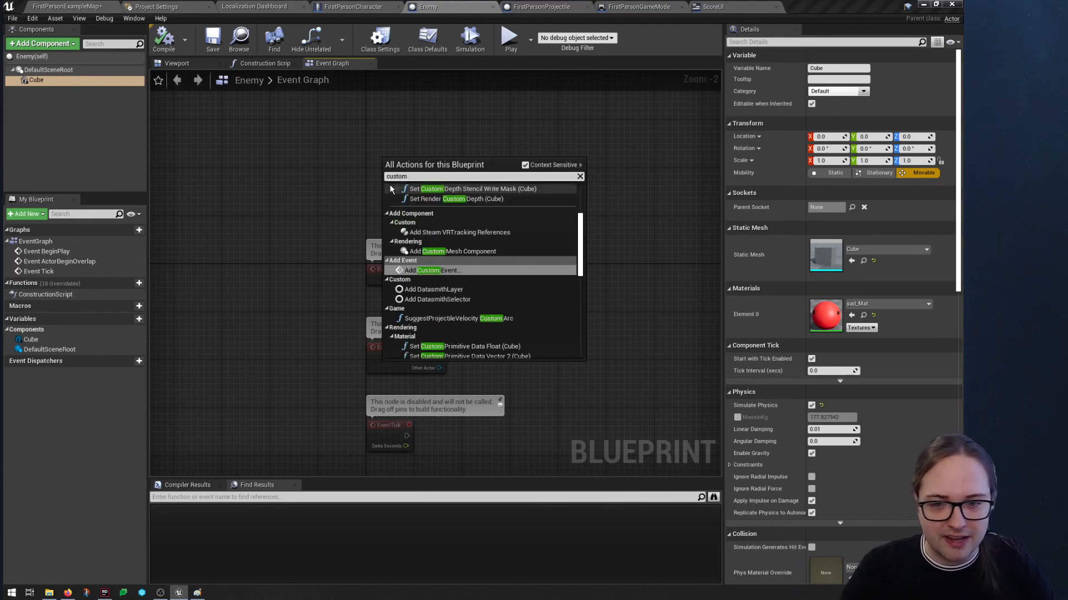
key(Return)
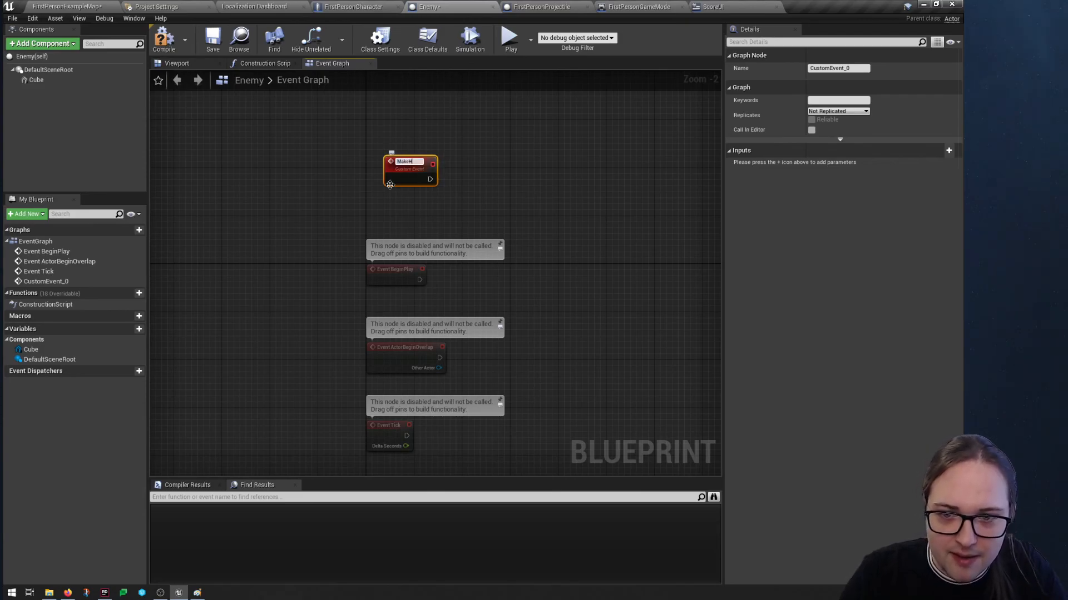
drag(405, 174, 388, 163)
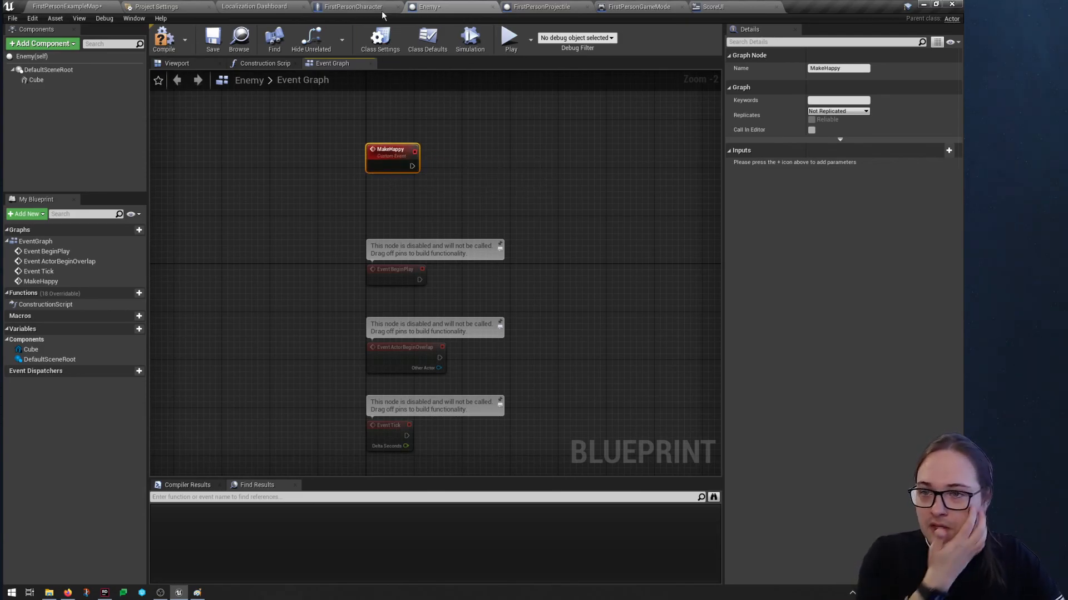
click(173, 35)
click(213, 39)
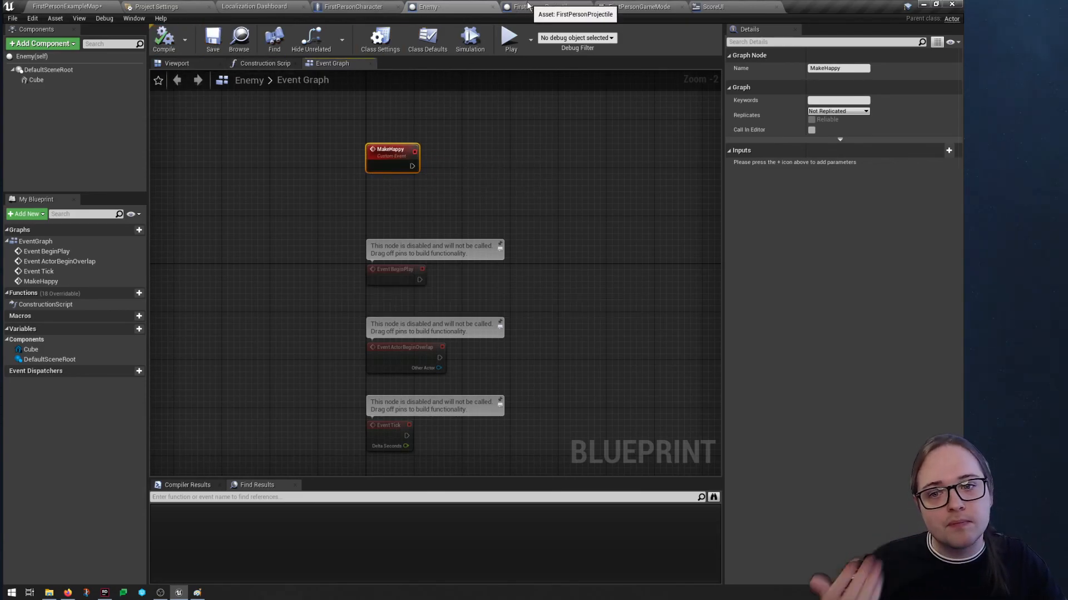
Remove the enemy DestroyActor, Get Game Mode, Cast To FirstPersonGameMode and Increase Score nodes from the FirstPersonProjectile event graph
click(556, 7)
right_drag(498, 123, 606, 121)
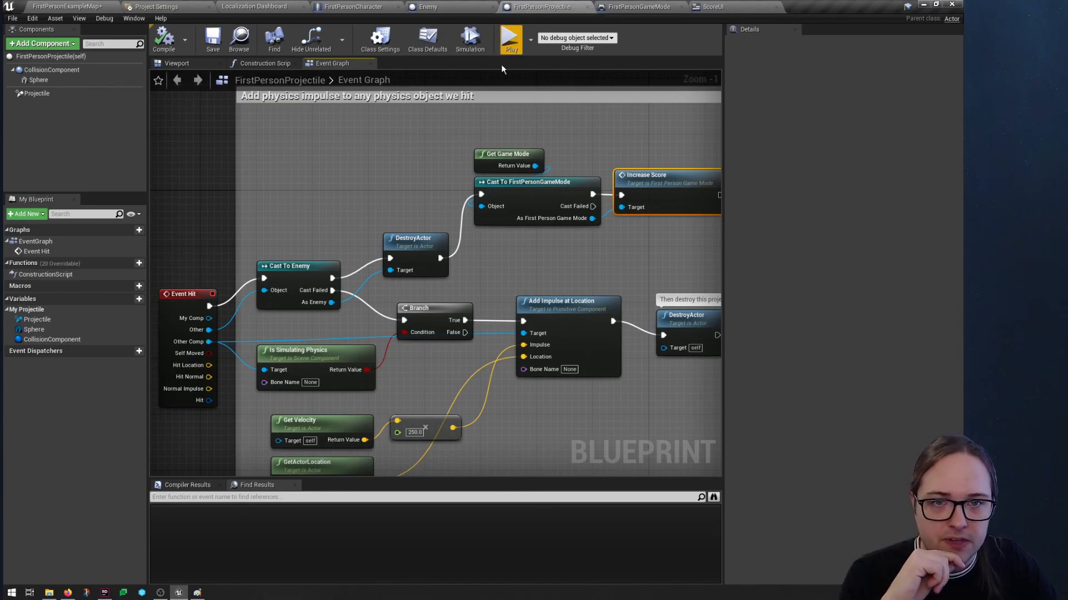
right_drag(434, 154, 371, 162)
drag(527, 172, 518, 163)
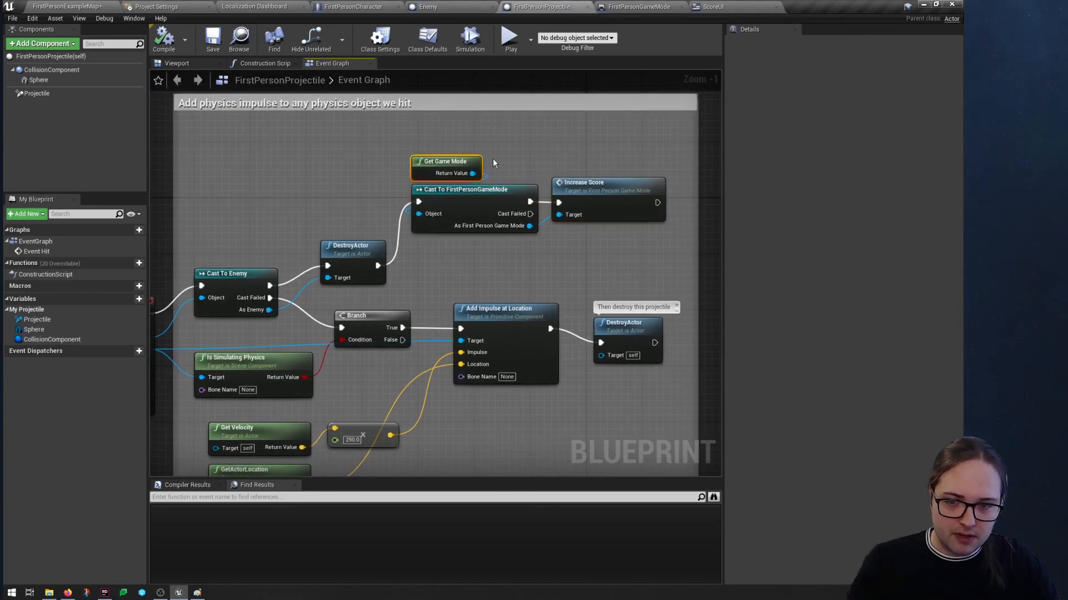
drag(613, 268, 611, 267)
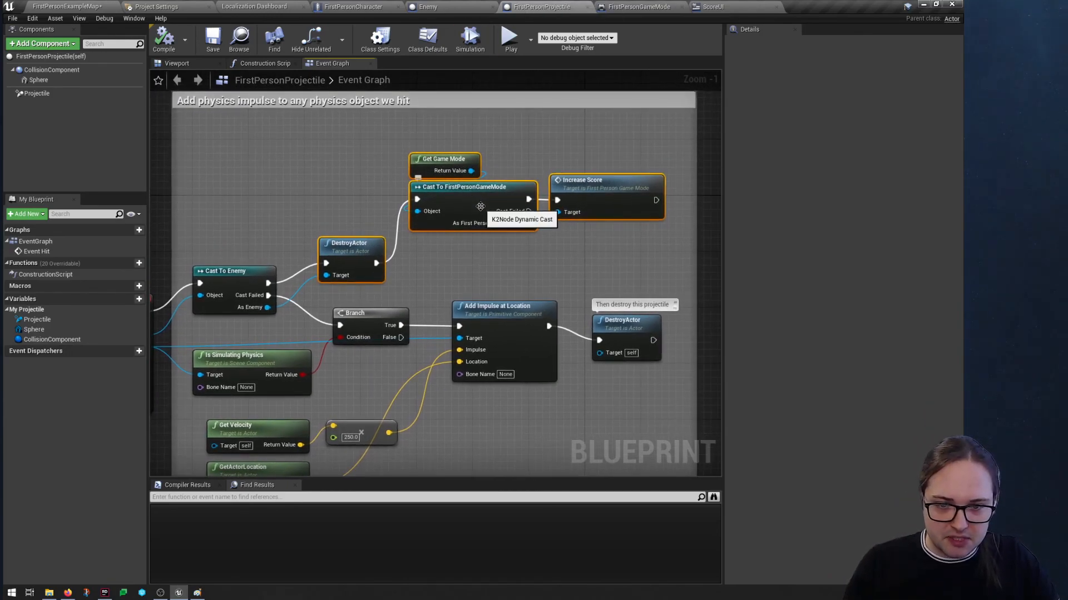
right_click(482, 204)
click(512, 237)
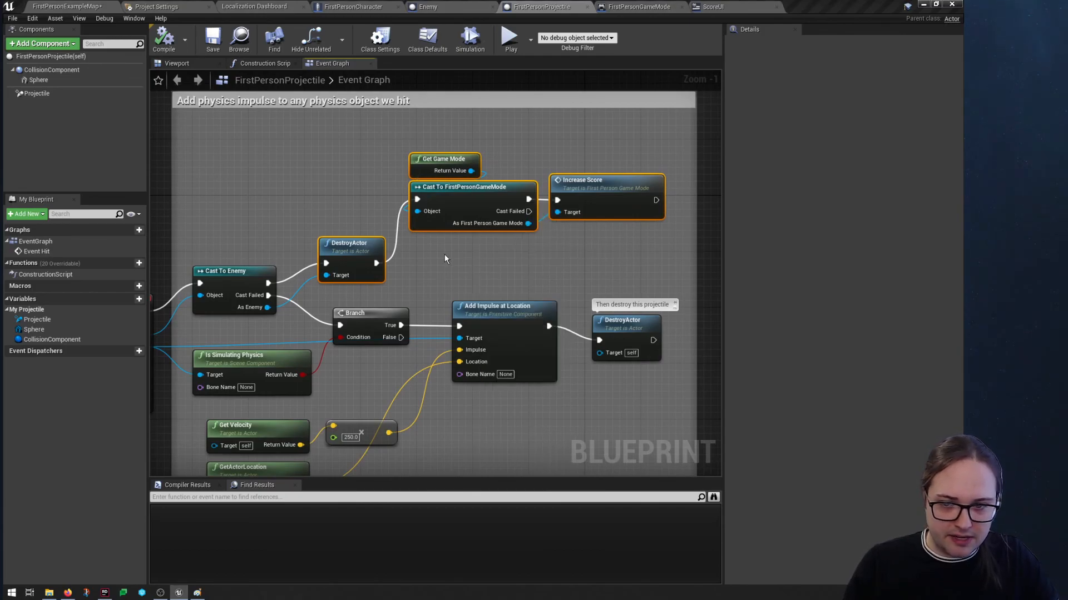
Call Make Happy on the As Enemy output of Cast To Enemy in the FirstPersonProjectile event graph, and compile the blueprint
drag(268, 308, 355, 235)
text(make hap[)
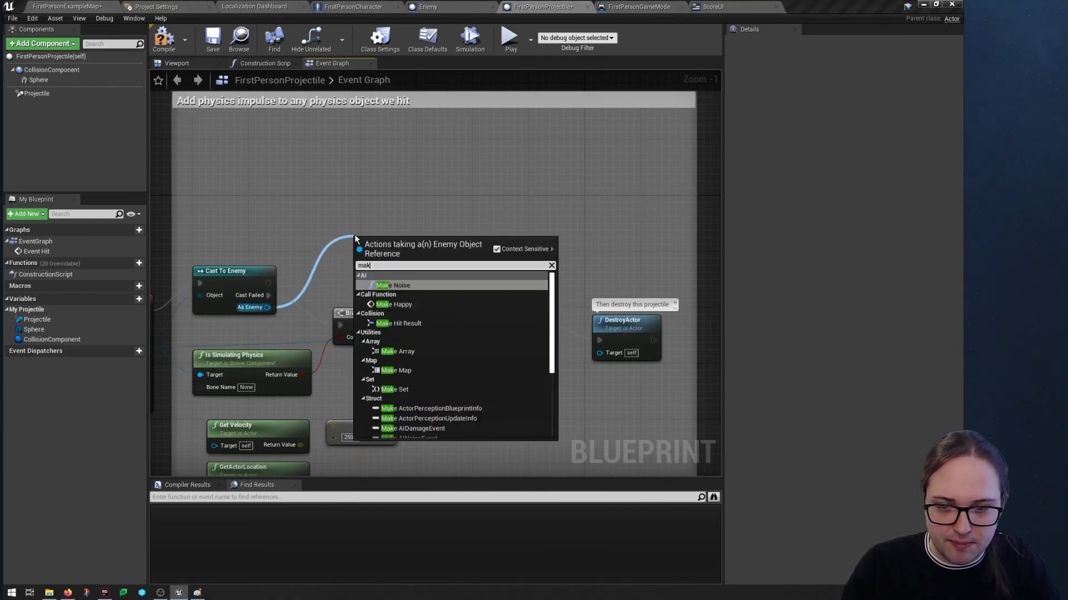
key(Return)
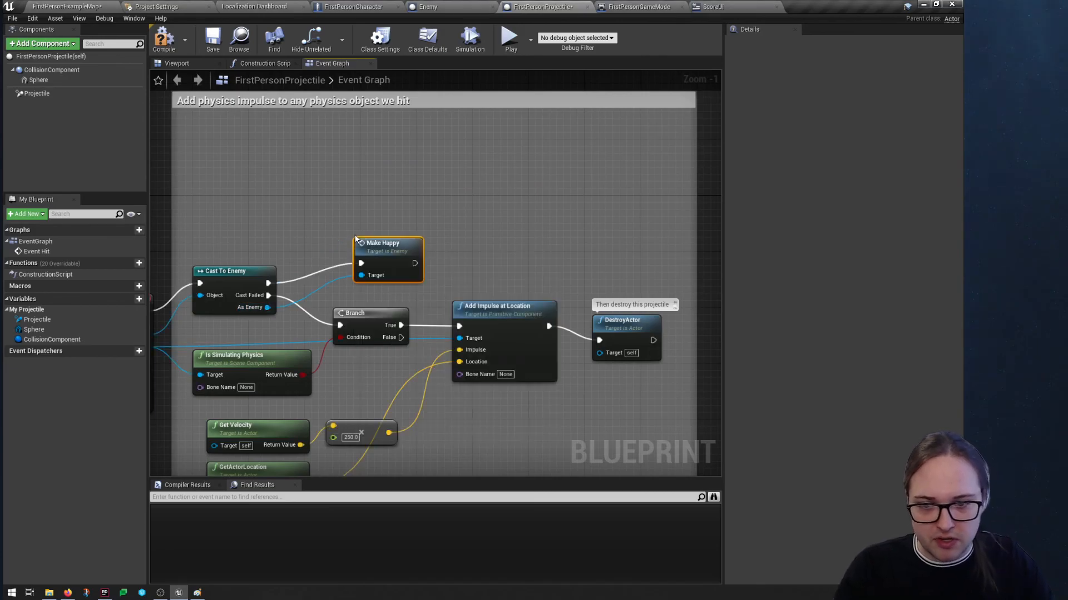
click(167, 38)
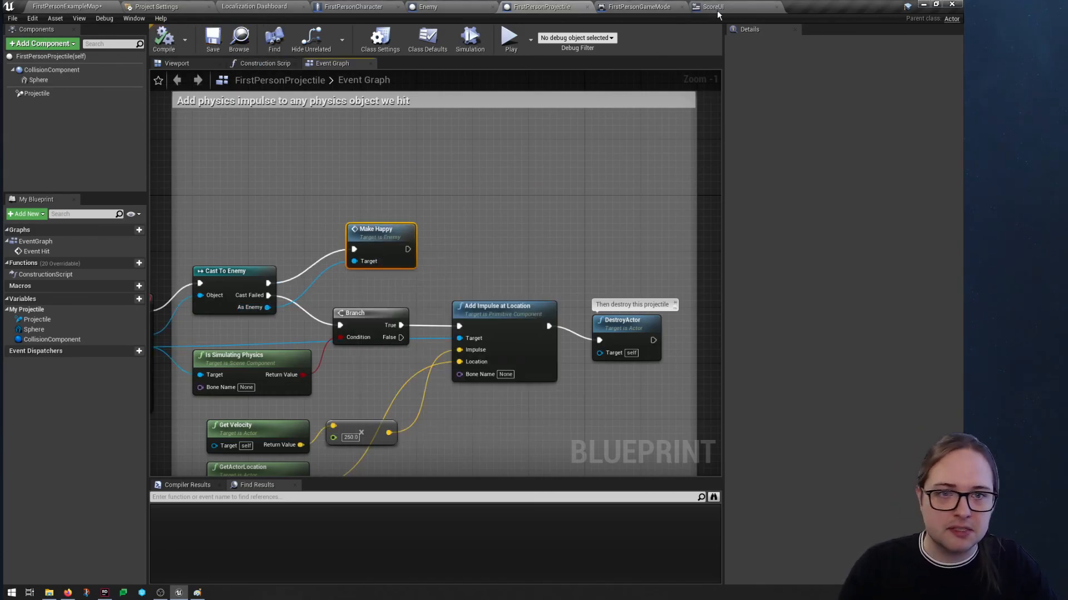
Paste the copied DestroyActor, Get Game Mode, Cast To FirstPersonGameMode and Increase Score nodes beside MakeHappy in the Enemy event graph
click(442, 6)
right_click(476, 153)
click(433, 160)
right_click(450, 125)
click(446, 116)
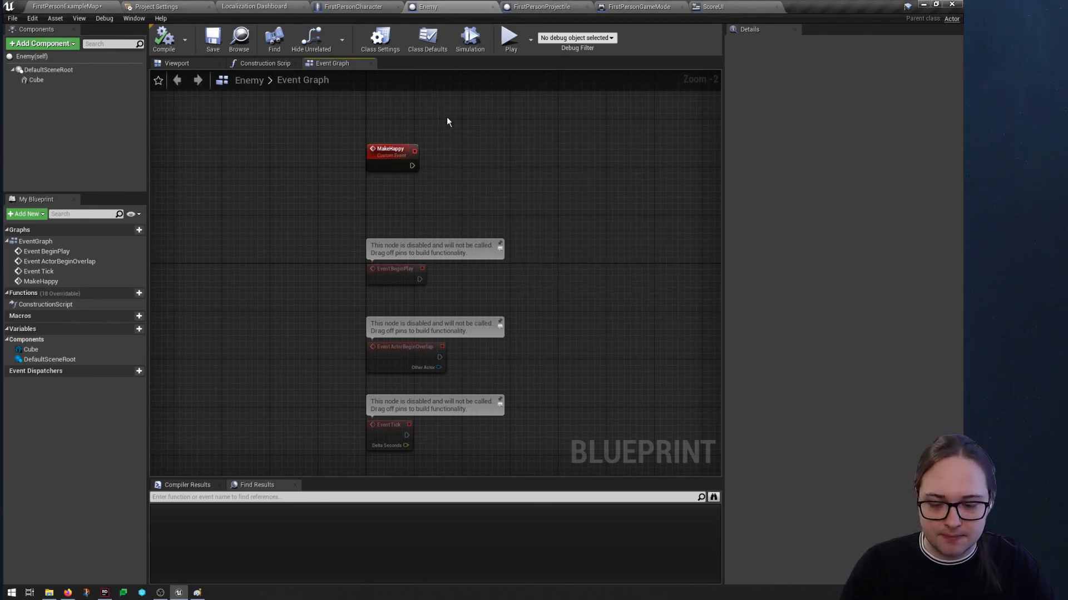
click(34, 19)
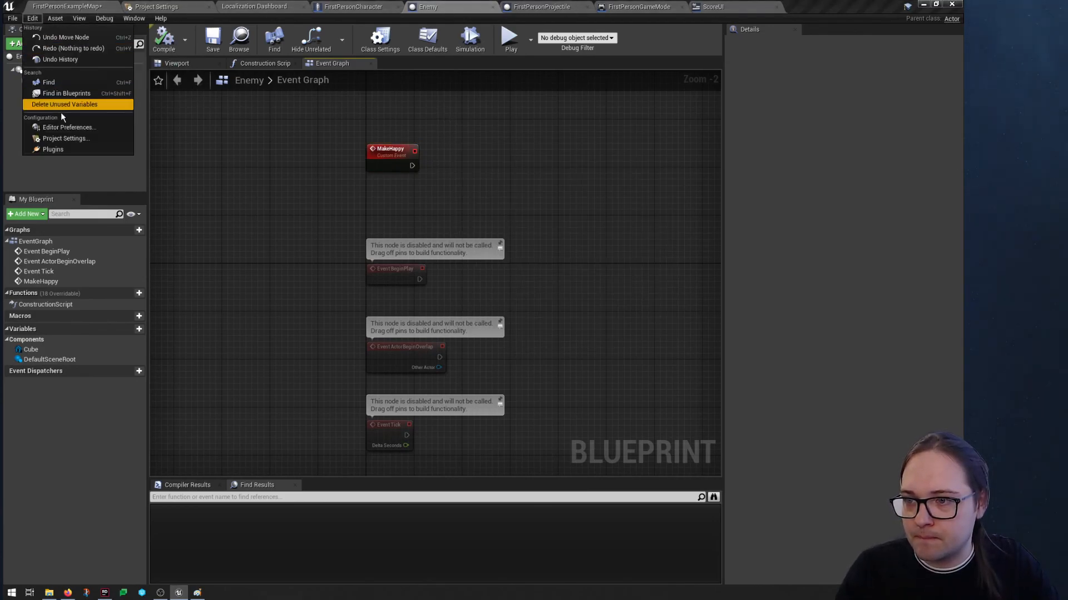
click(261, 130)
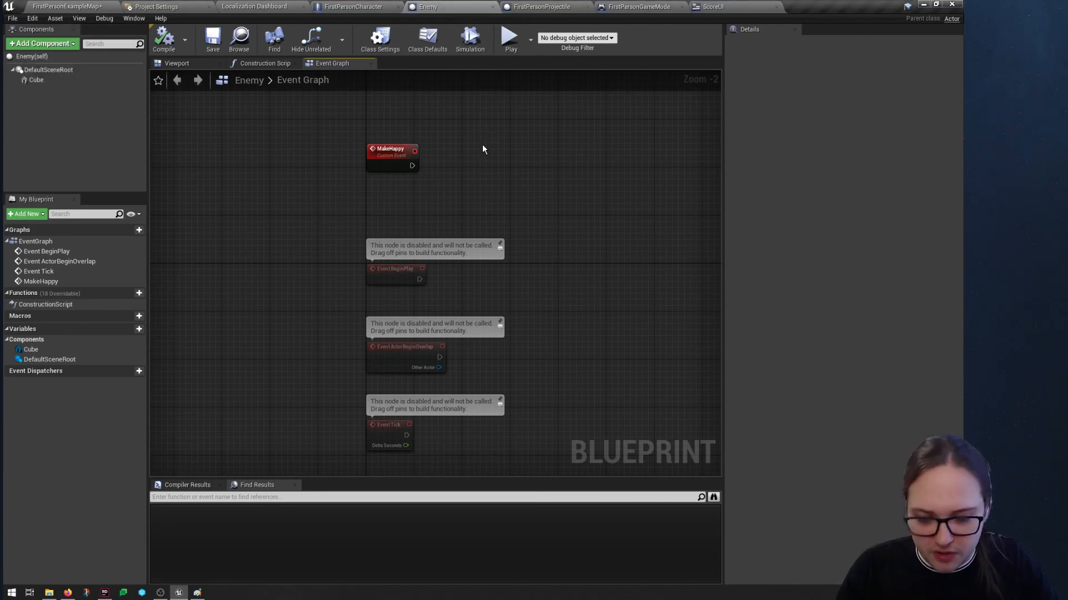
key(ctrl+v)
scroll(471, 165, up, 2)
Delete the pasted DestroyActor node and connect the MakeHappy event to the Cast To FirstPersonGameMode node
click(422, 216)
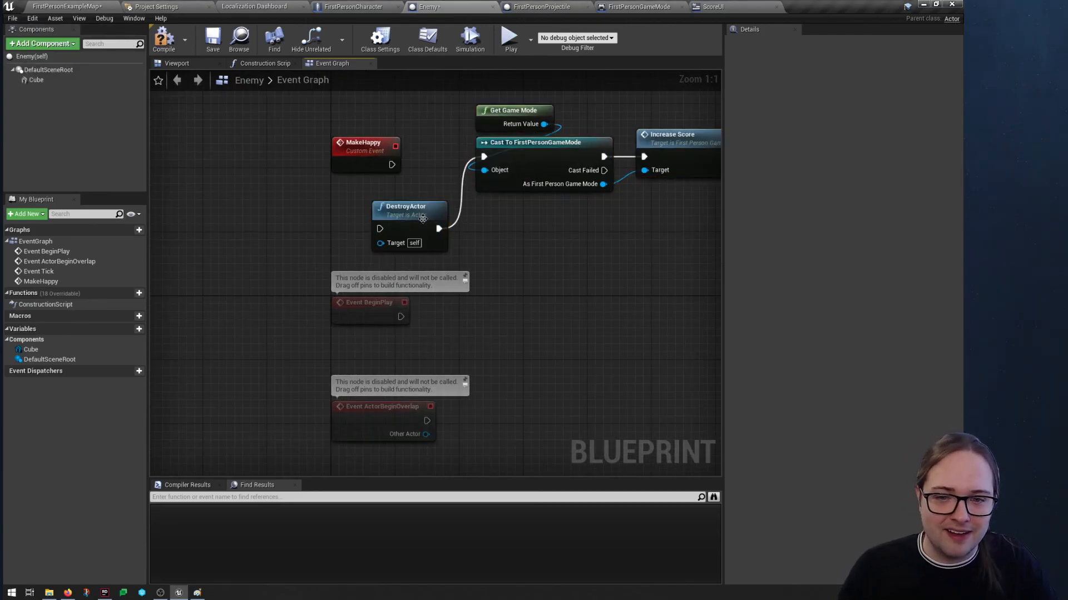
key(Delete)
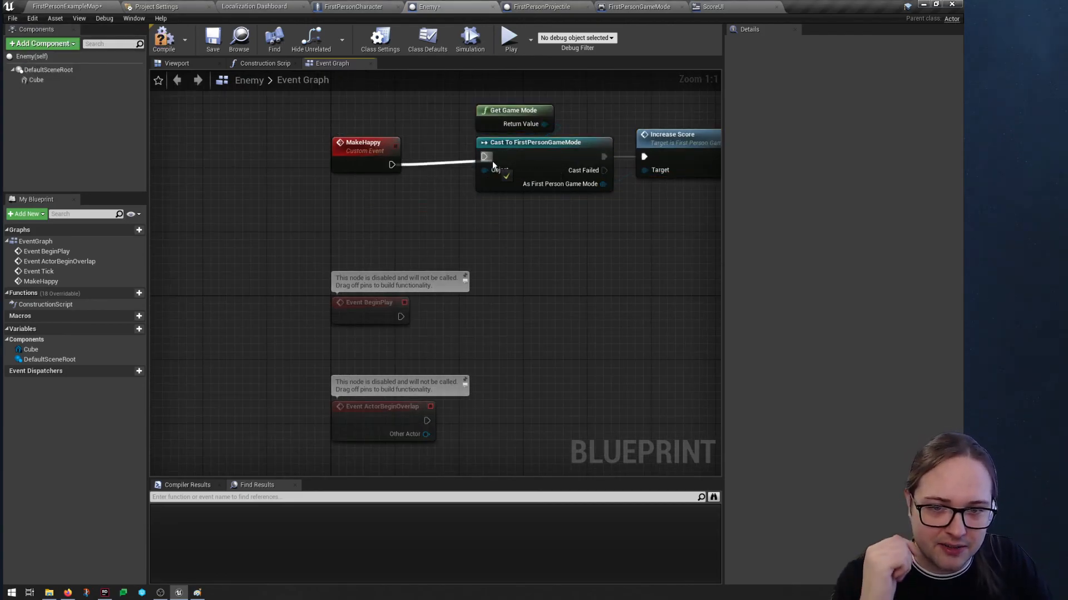
scroll(543, 227, down, 2)
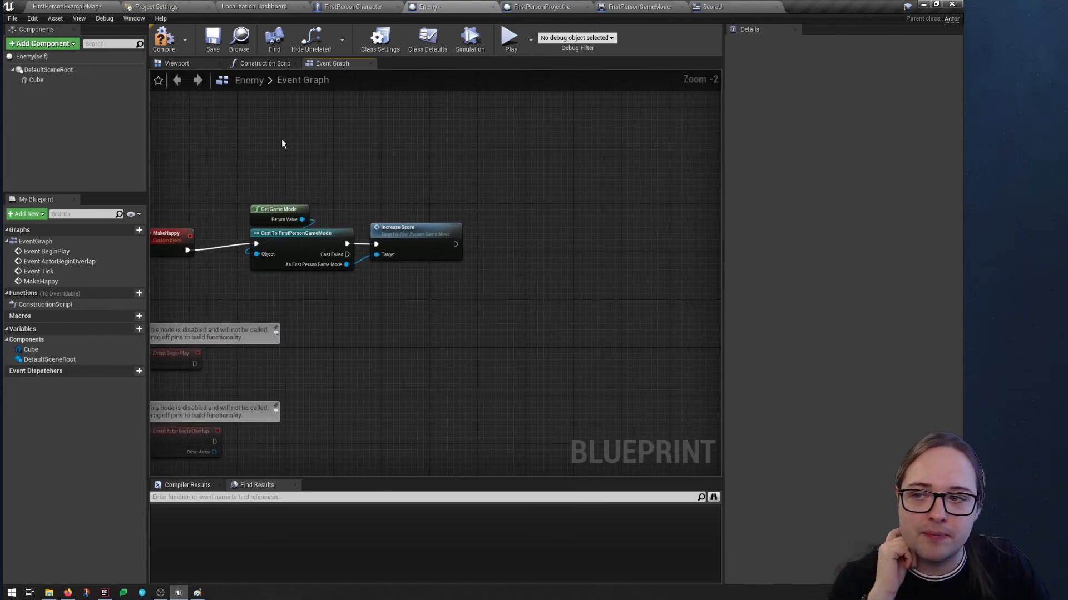
Add a Set Material node targeting the Cube after Increase Score, with happy_Mat as its material
drag(44, 85, 473, 179)
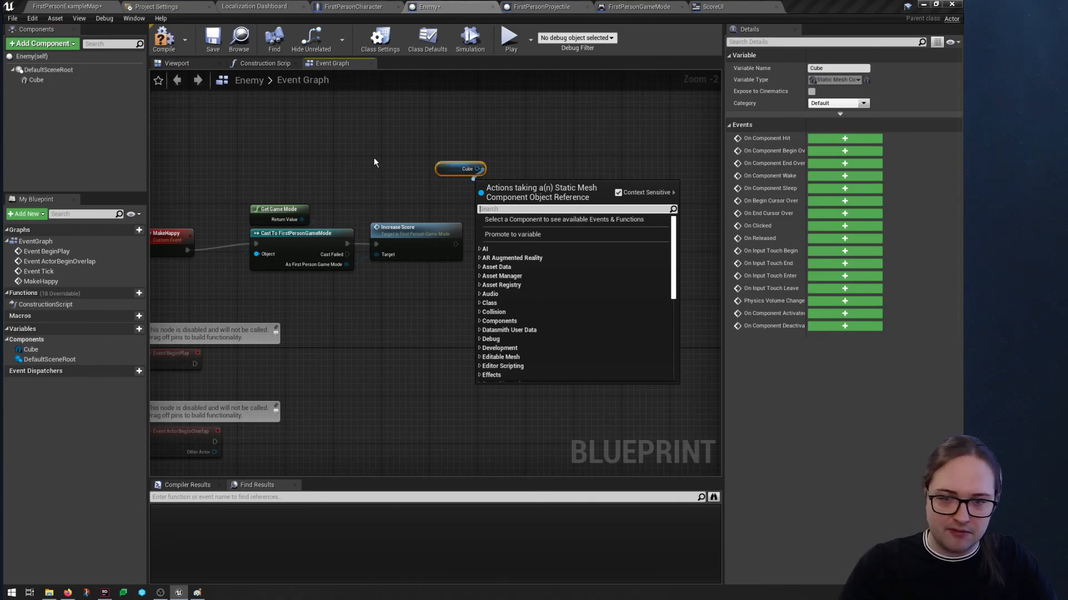
text(set mater)
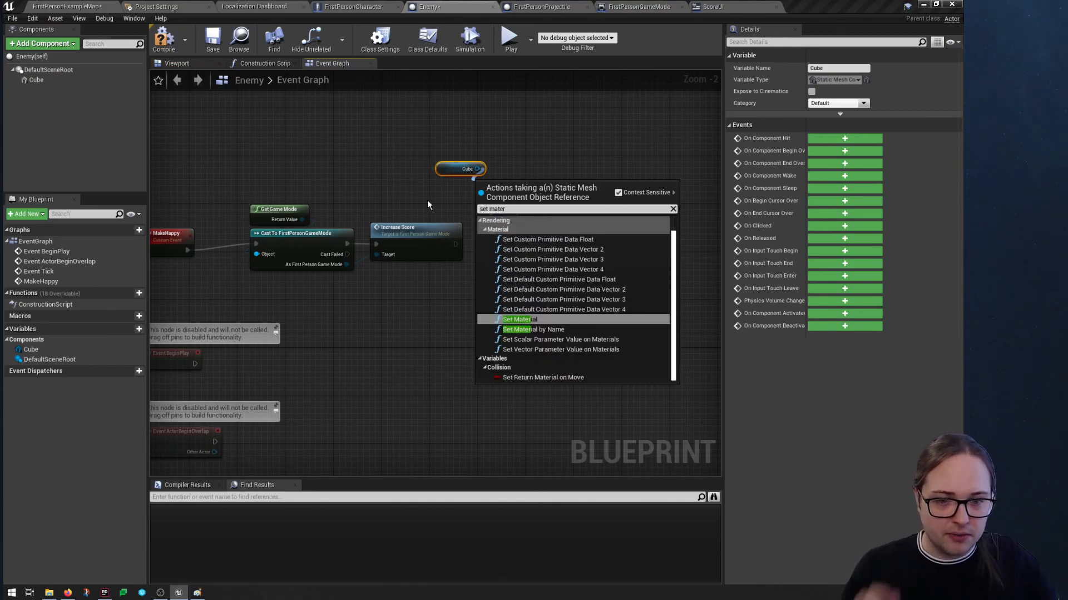
click(522, 320)
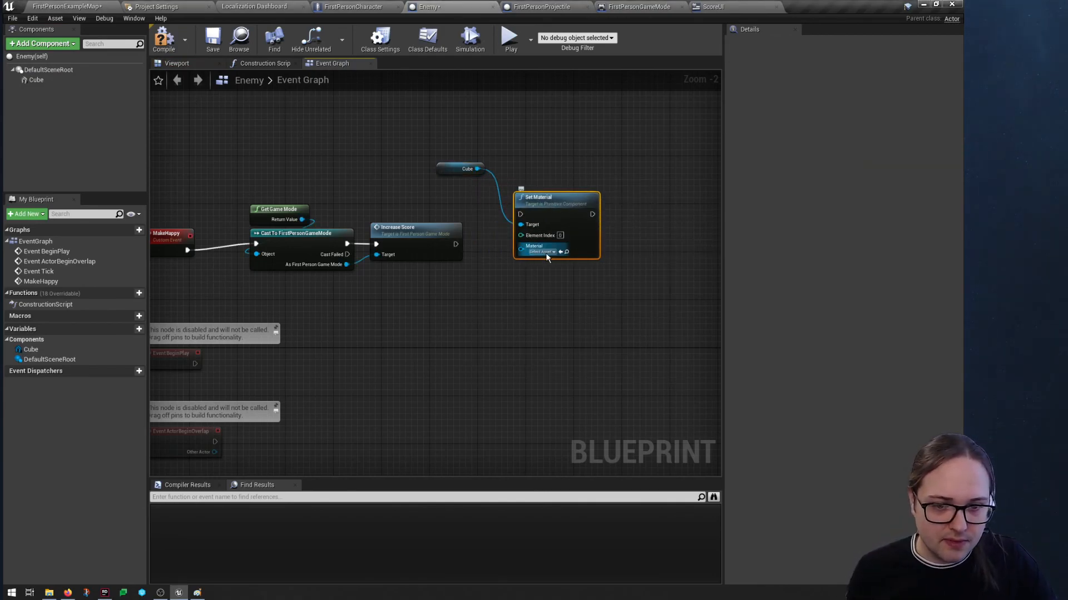
click(544, 252)
click(584, 355)
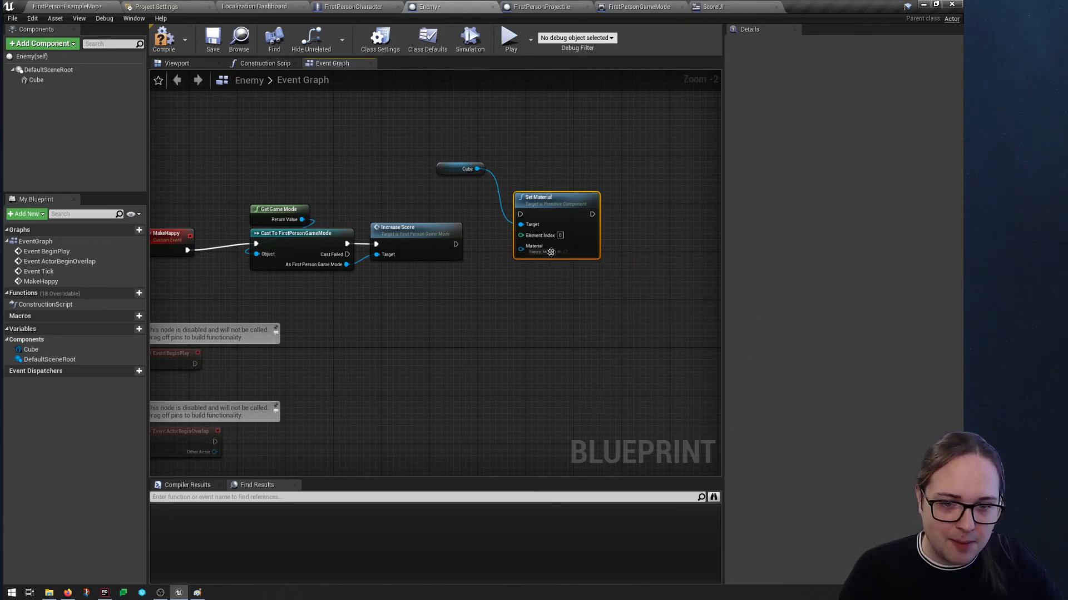
drag(543, 198, 567, 204)
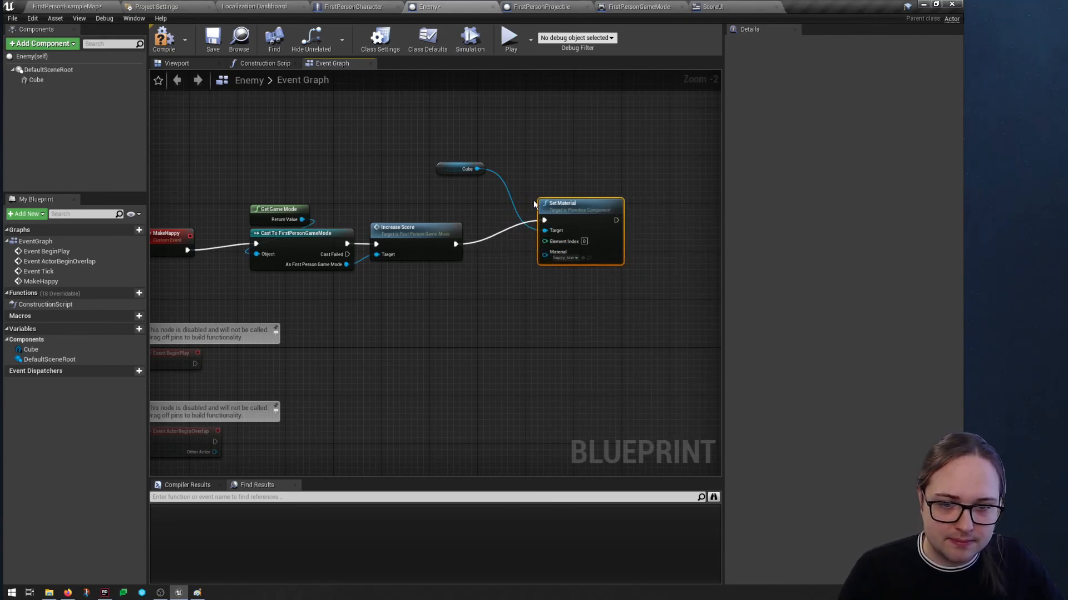
Play the FirstPersonExampleMap level and shoot the spawned sad enemies to check their face change and the score display
click(76, 6)
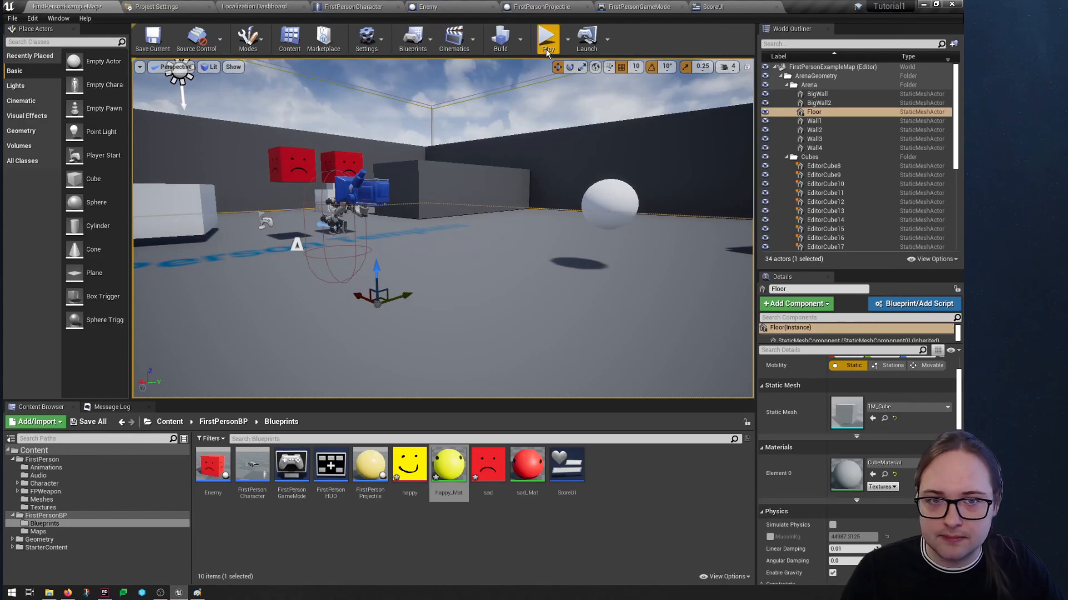
click(544, 36)
click(443, 229)
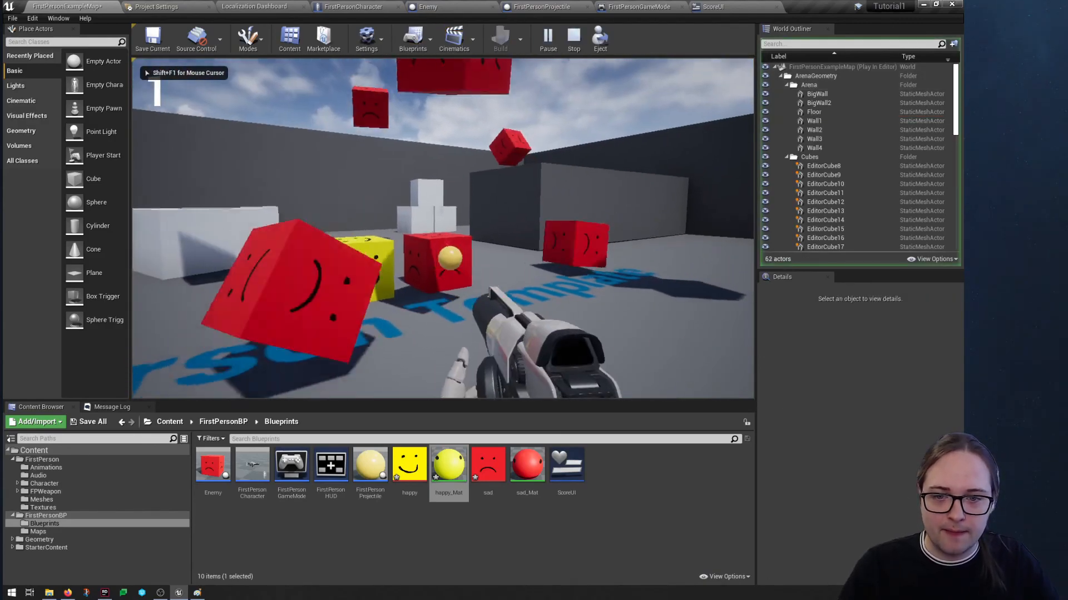
click(443, 229)
key(s)
click(443, 229)
click(443, 229)
click(443, 229)
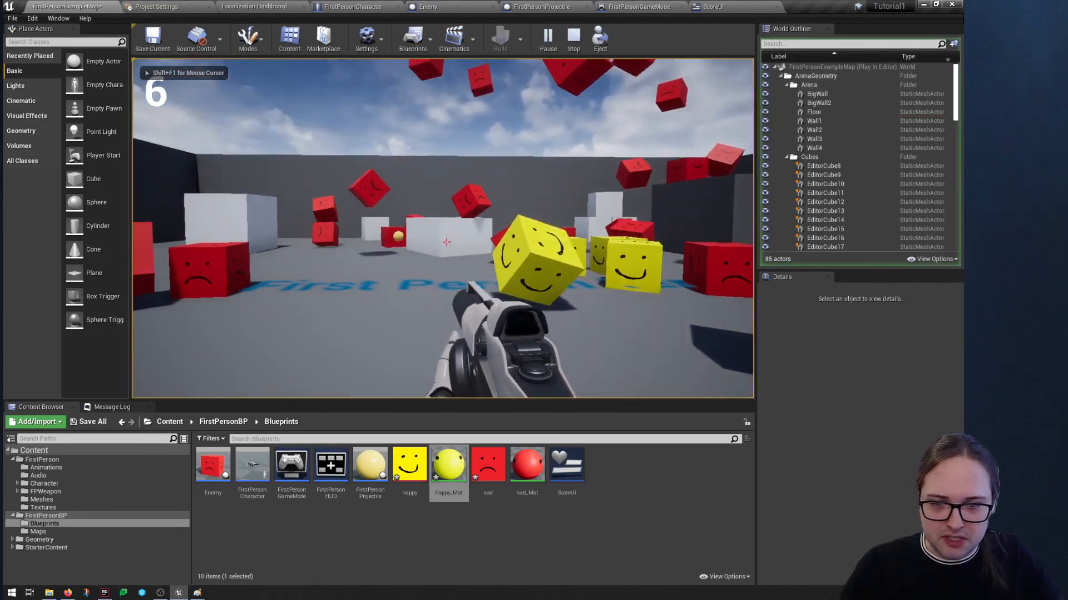
click(443, 228)
click(444, 229)
click(443, 228)
click(443, 228)
click(444, 228)
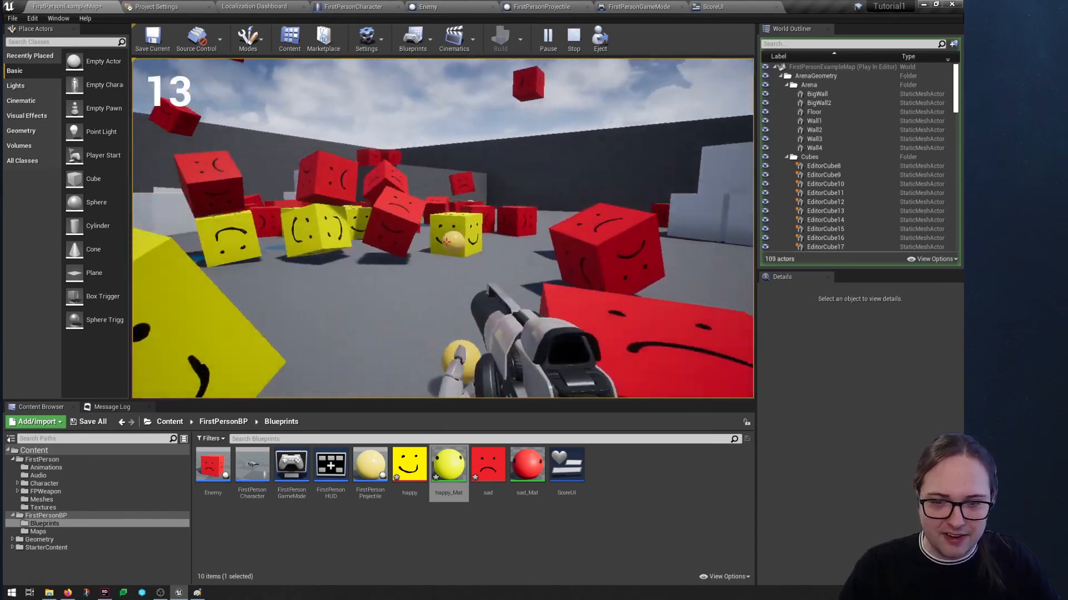
click(443, 228)
click(443, 229)
click(443, 229)
click(443, 228)
click(444, 229)
click(443, 228)
click(443, 229)
click(443, 228)
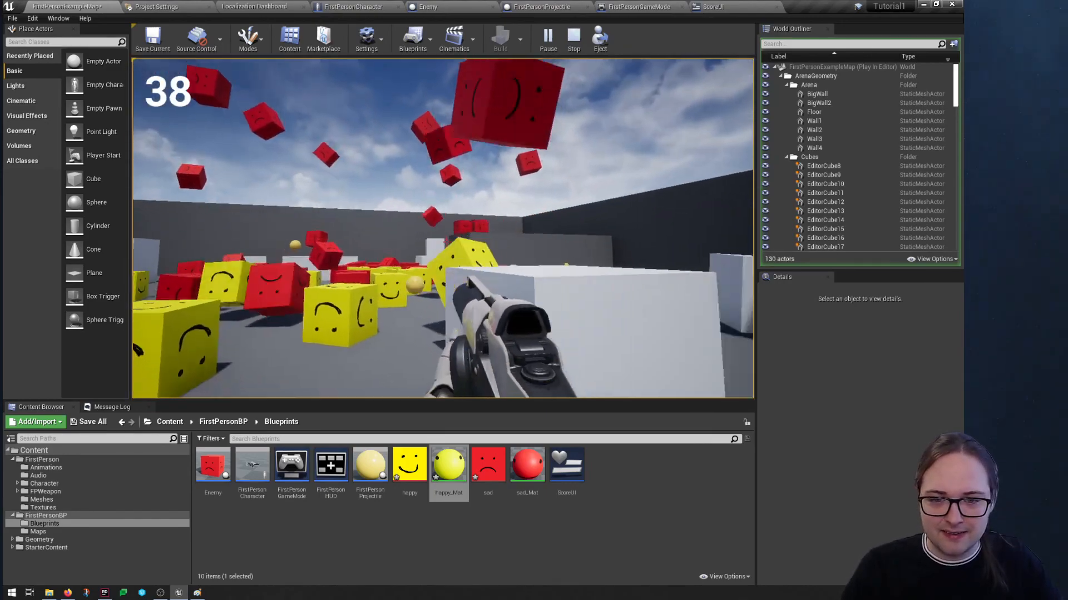
click(444, 228)
click(443, 228)
click(443, 229)
click(443, 228)
click(443, 229)
click(443, 229)
click(443, 229)
click(443, 229)
click(443, 228)
click(444, 229)
click(443, 228)
click(444, 229)
click(446, 242)
click(446, 242)
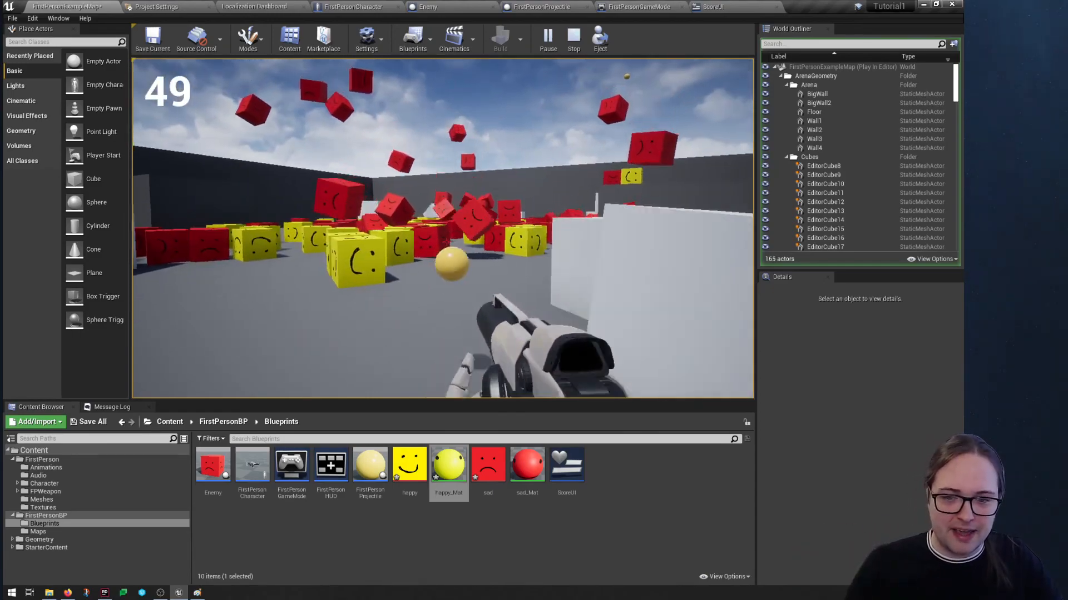
click(446, 242)
click(446, 242)
click(447, 243)
click(447, 243)
click(447, 243)
click(446, 243)
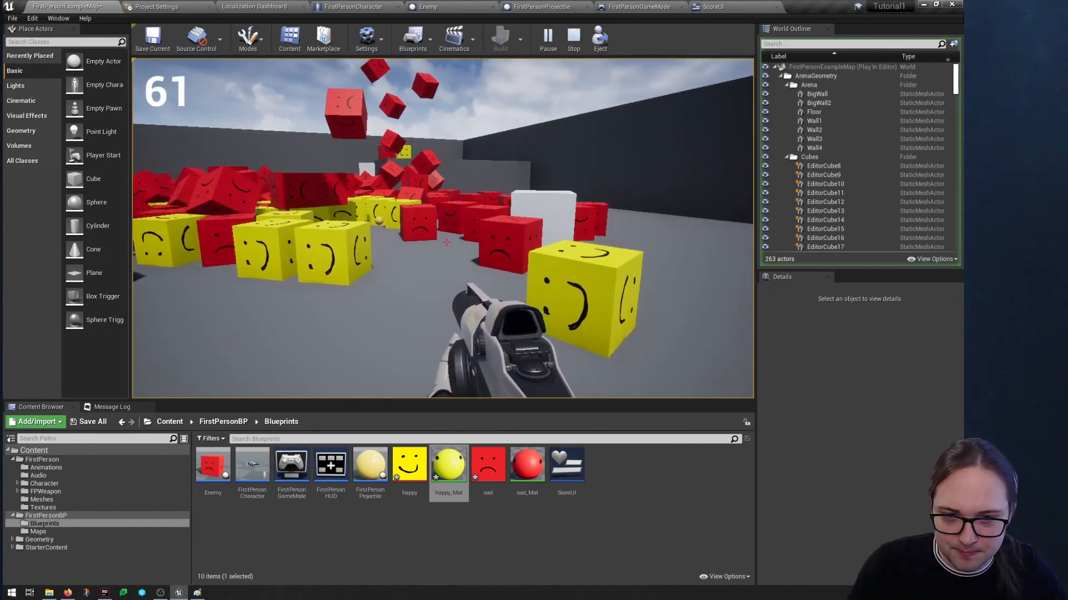
Walk among the piled-up enemies and shoot more of them to test the MakeHappy behaviour at close range
key(w)
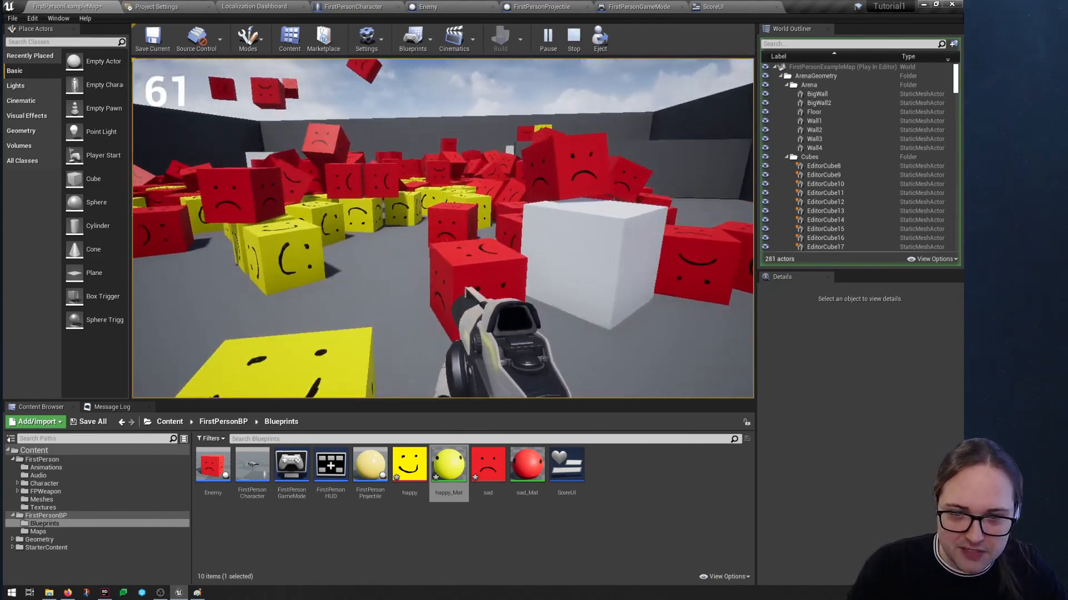
key(s)
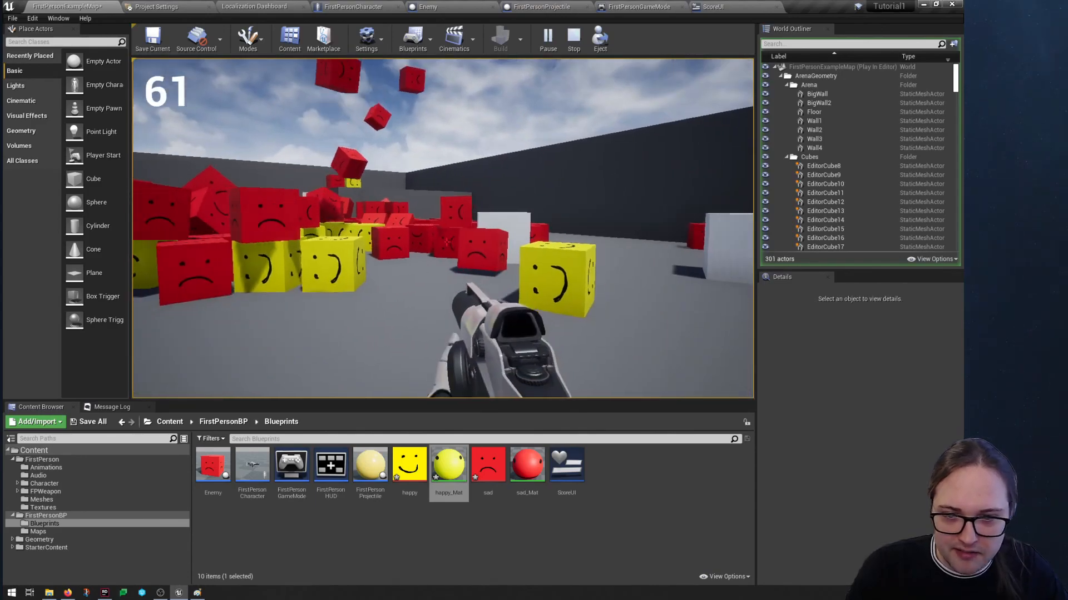
key(w)
click(447, 242)
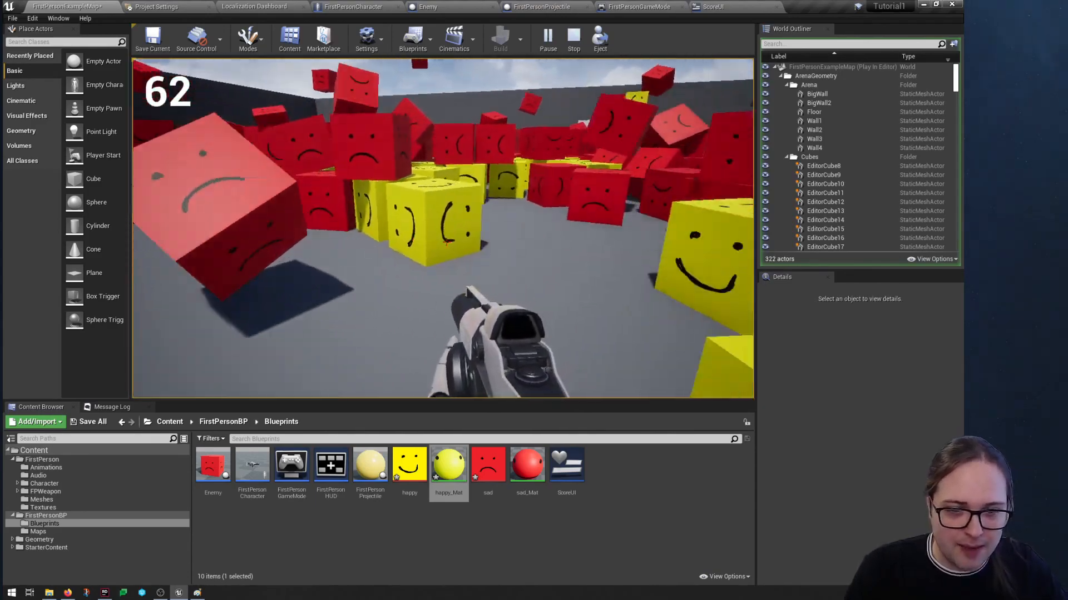
key(w)
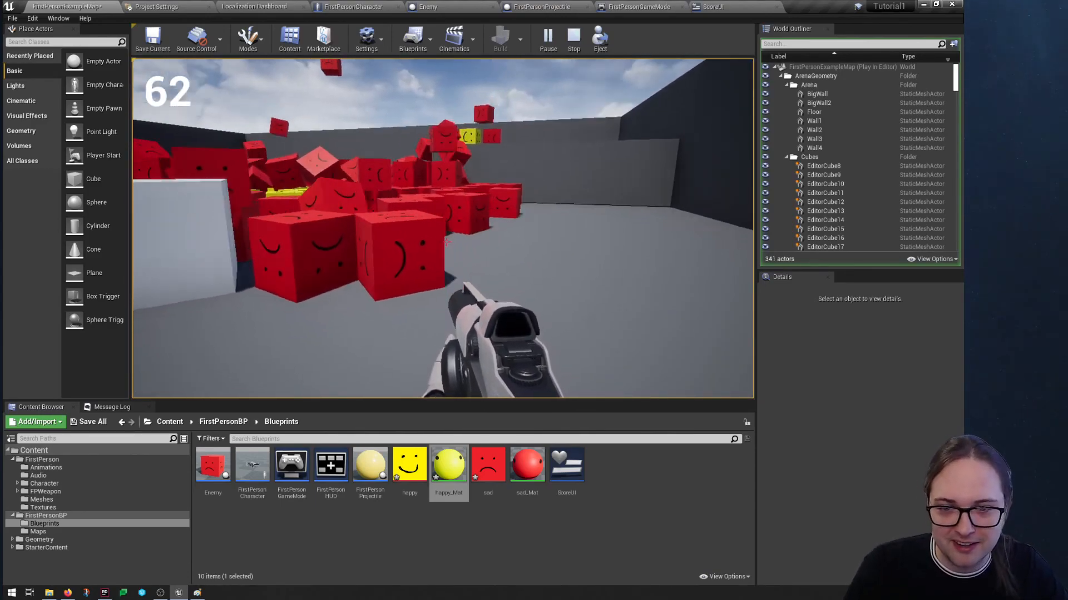
key(w)
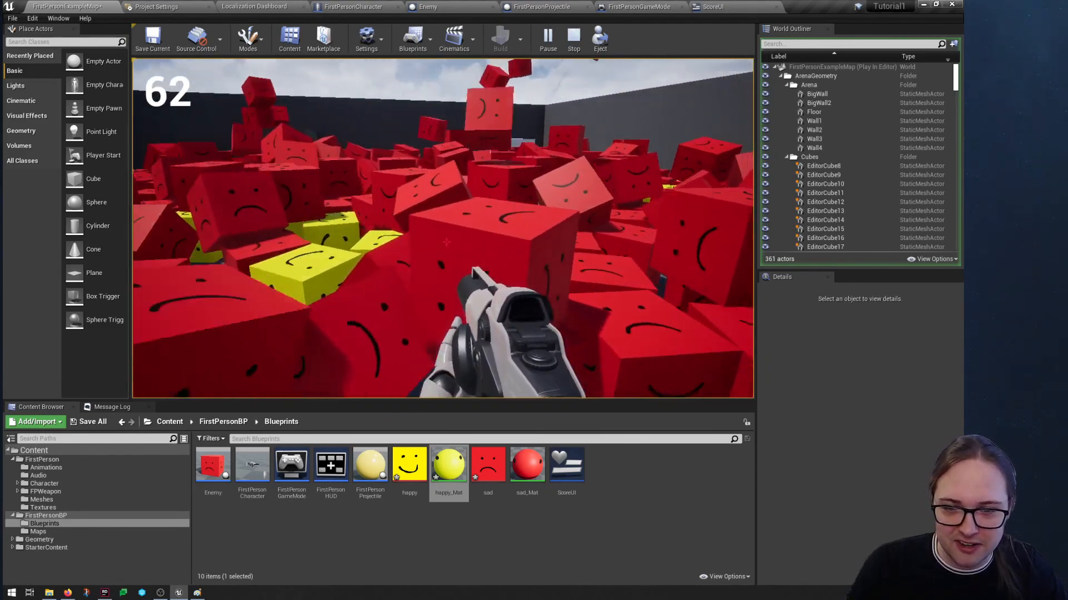
click(447, 242)
click(447, 242)
key(w)
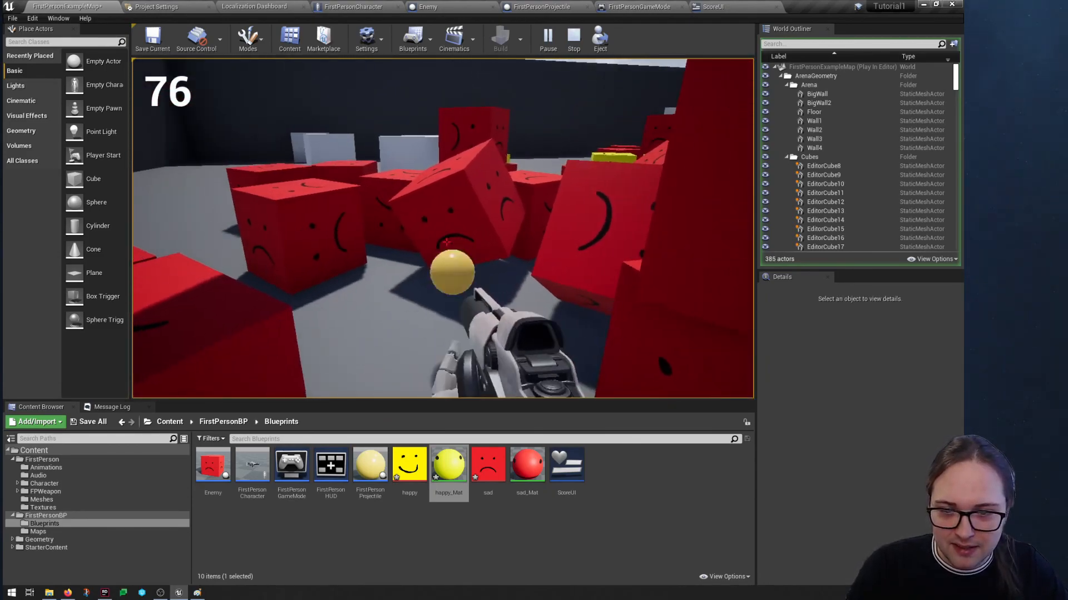
click(447, 242)
click(446, 242)
click(446, 242)
click(446, 241)
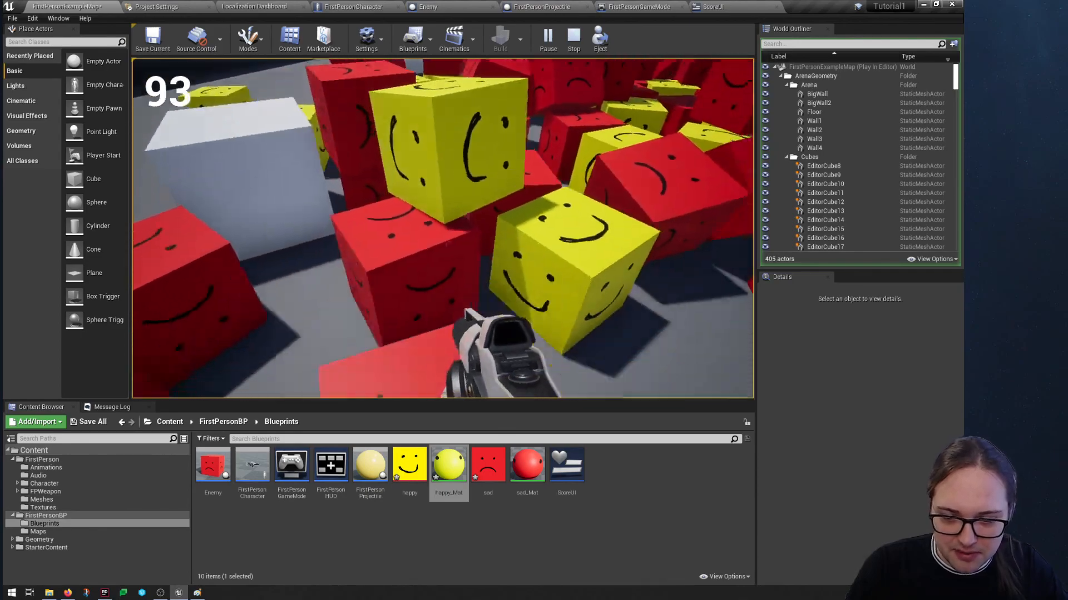
key(alt+Tab)
key(Escape)
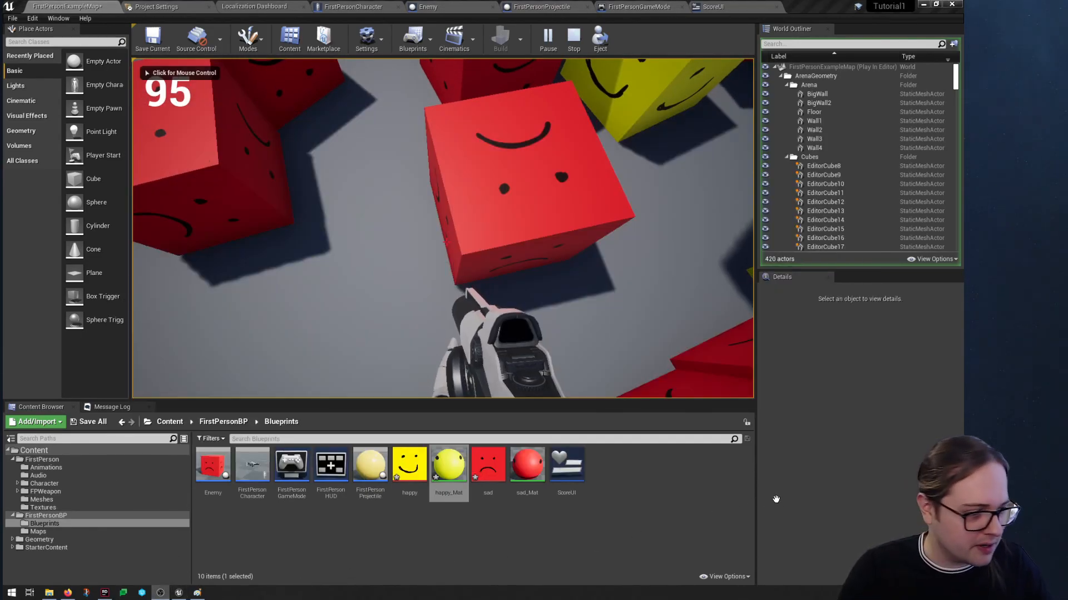
key(super+shift+s)
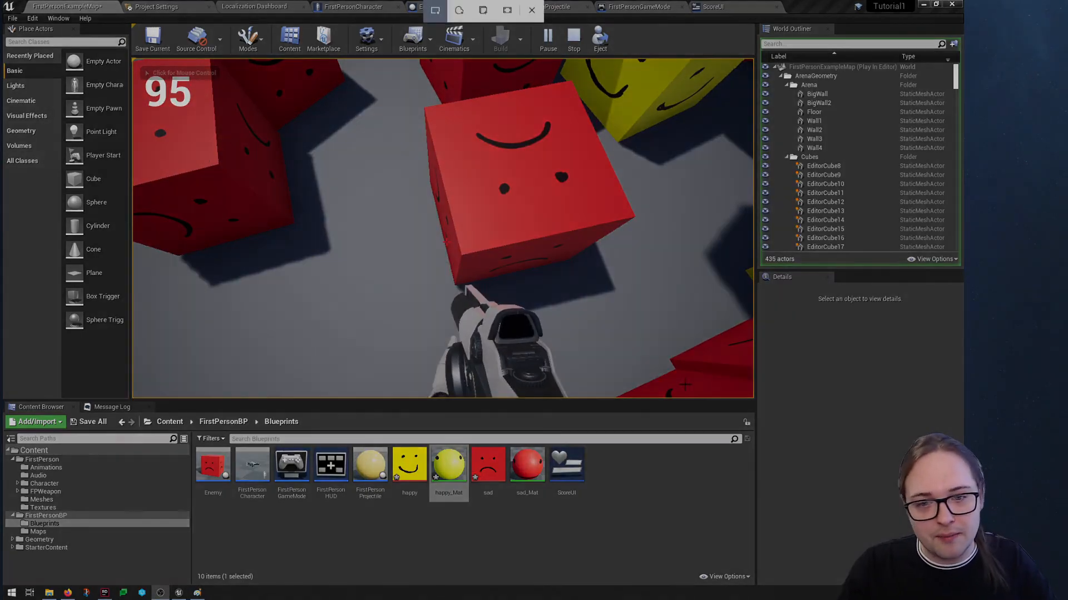
key(Escape)
Resume control of the running game, shoot a few more enemies, and walk around to inspect the growing pile
click(462, 314)
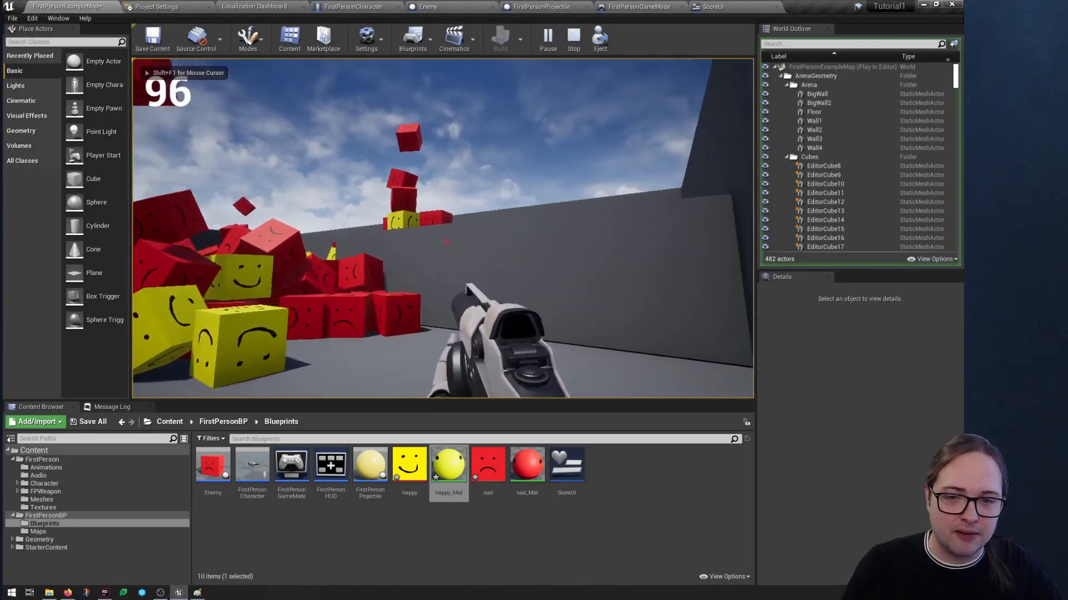
click(447, 242)
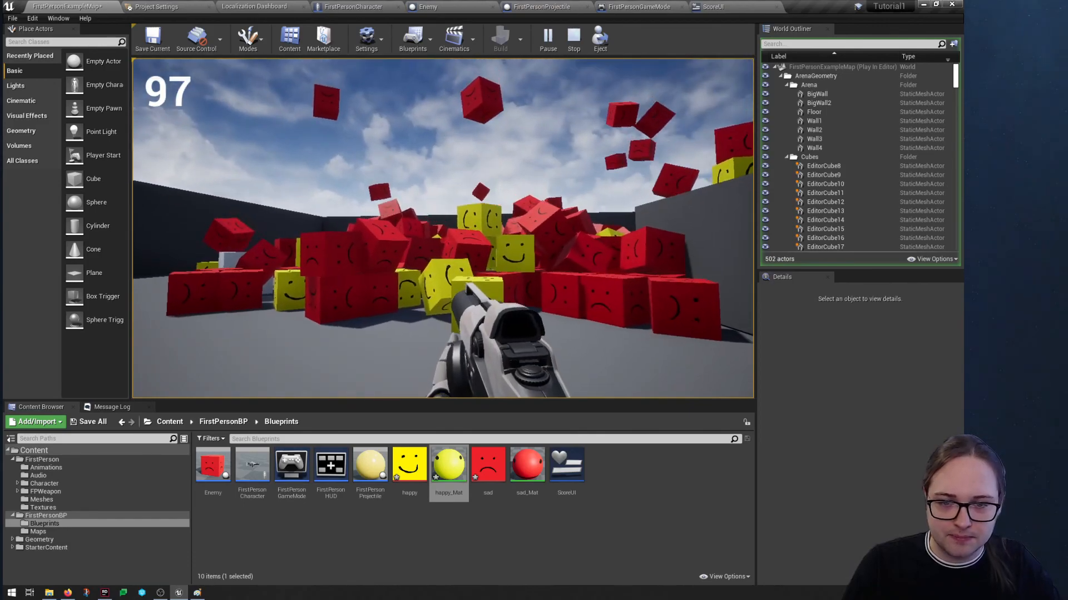
click(447, 242)
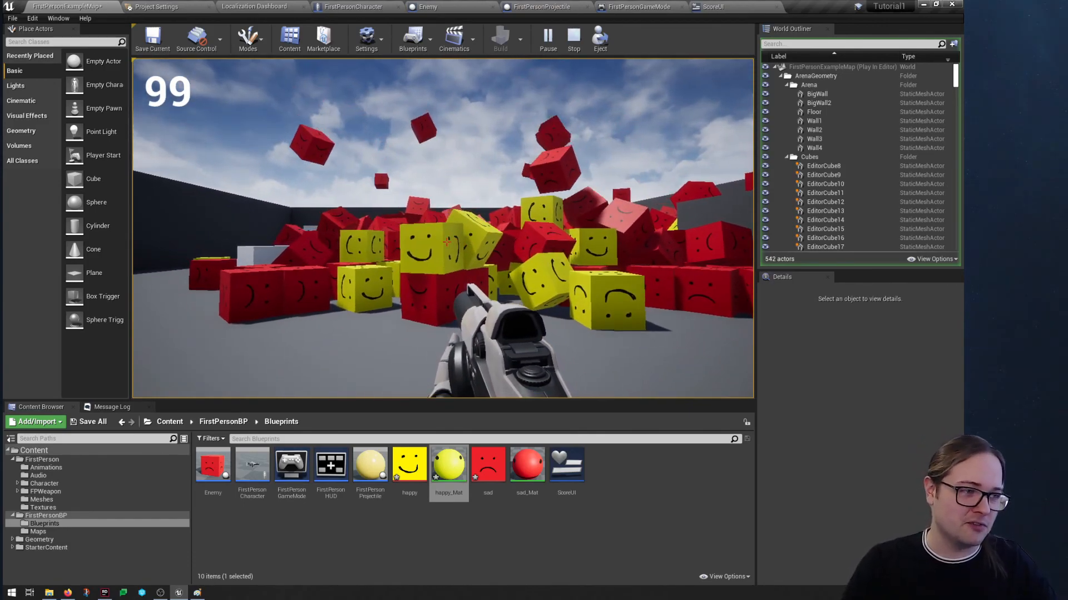
key(a)
key(w)
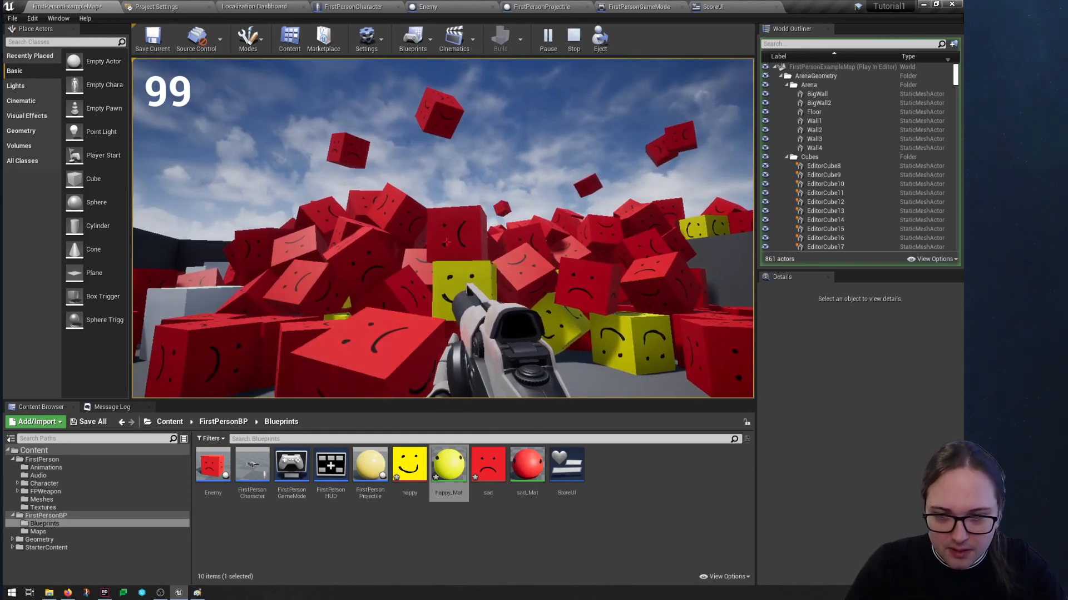
key(w)
key(w)
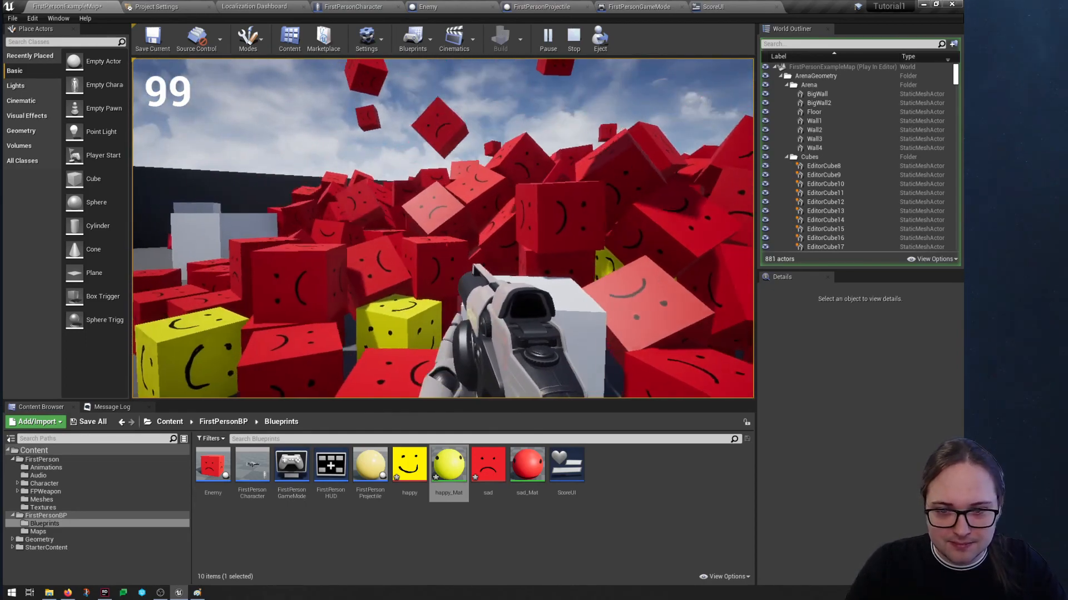
Move up onto the pile of enemies and fire repeatedly at sad cubes all around to test the happy-face change and score counter
key(w)
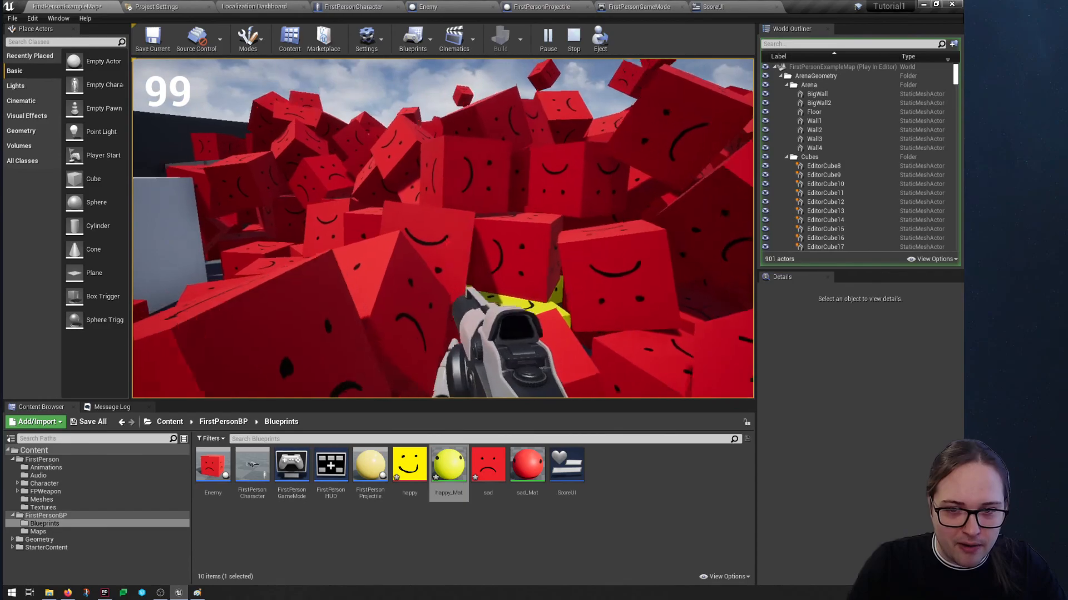
key(w)
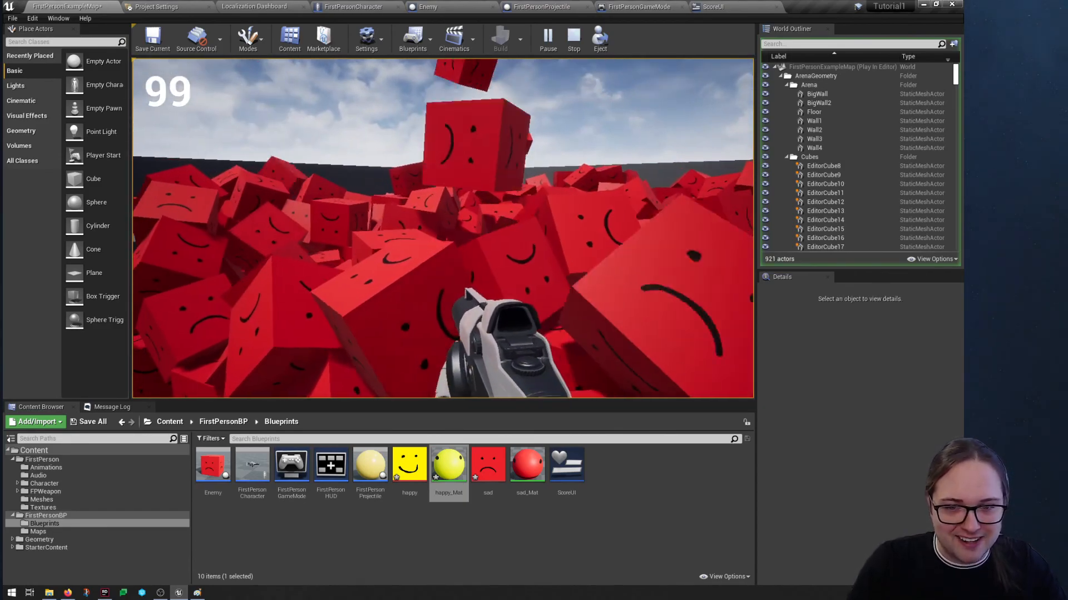
click(447, 242)
click(447, 242)
click(447, 241)
click(447, 242)
click(447, 241)
click(447, 241)
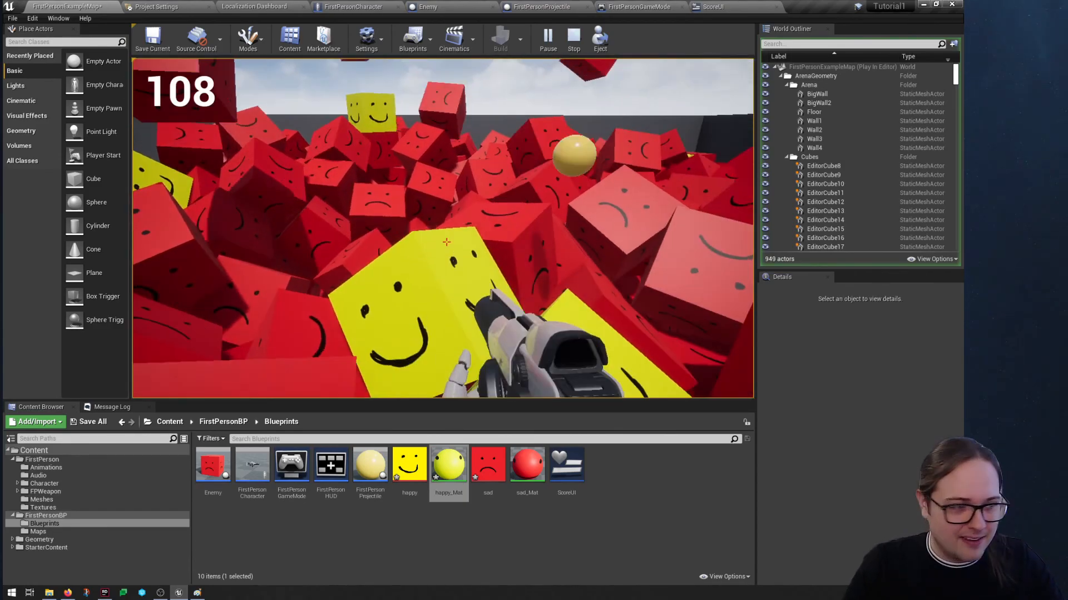
click(447, 242)
click(446, 242)
click(447, 242)
click(446, 242)
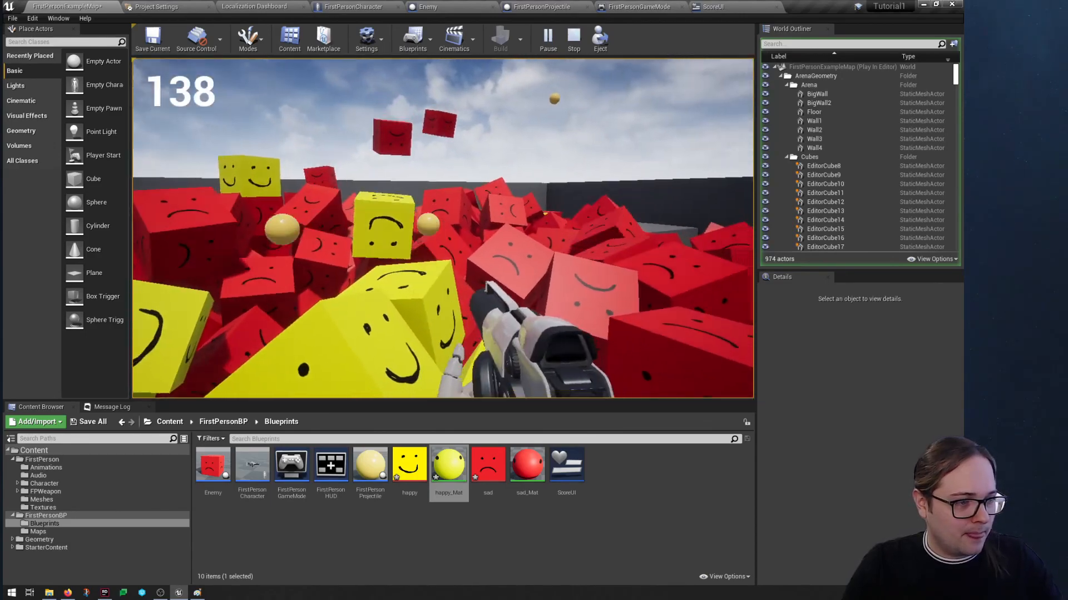
click(446, 242)
click(447, 242)
click(446, 242)
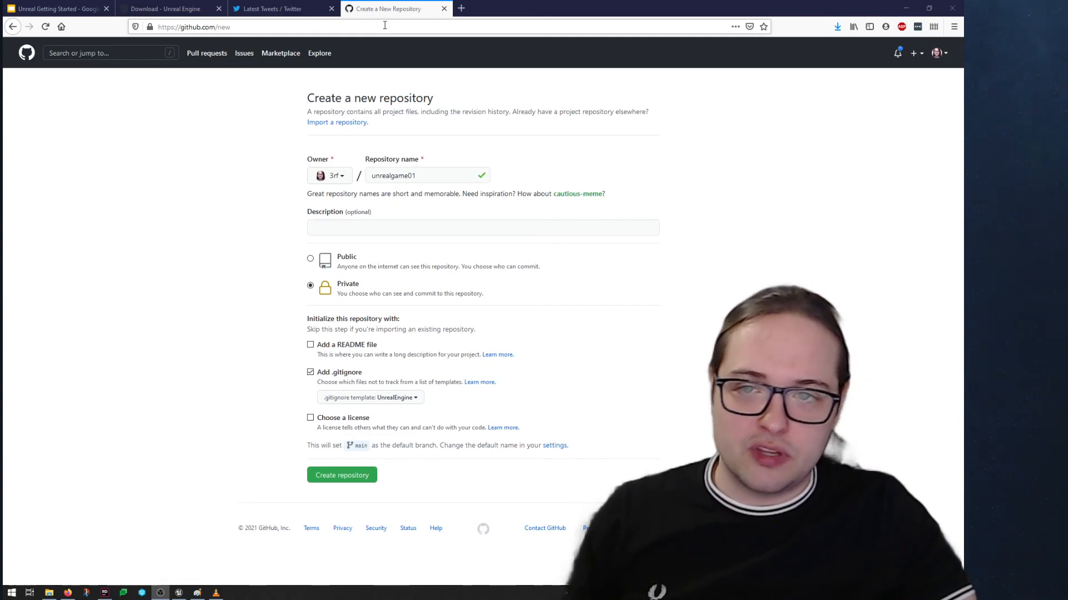
On GitHub's new repository page in the browser, view the available .gitignore templates and keep UnrealEngine selected
click(403, 398)
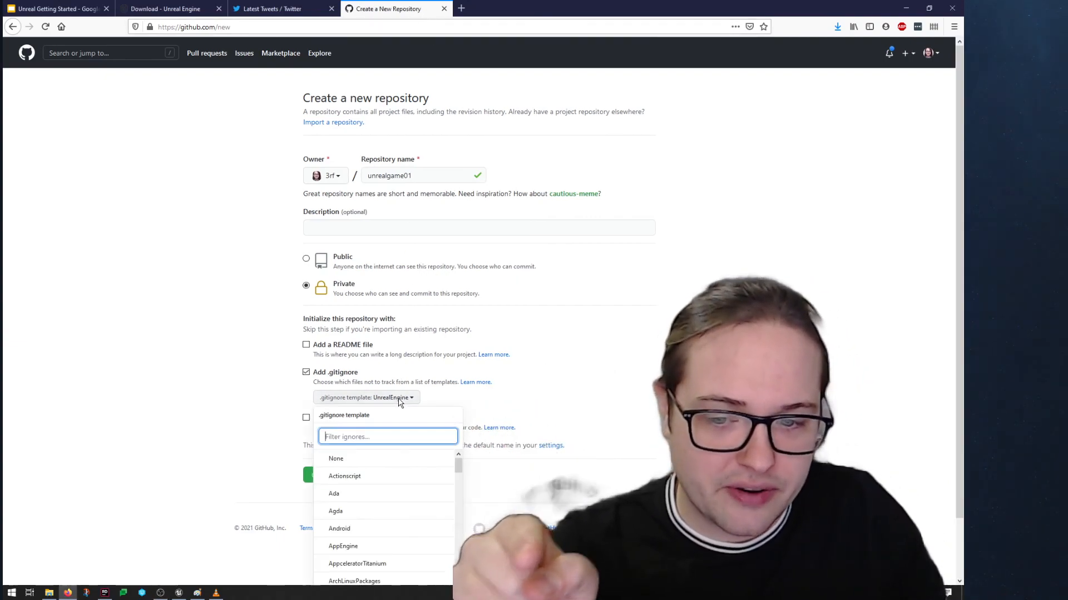
click(392, 398)
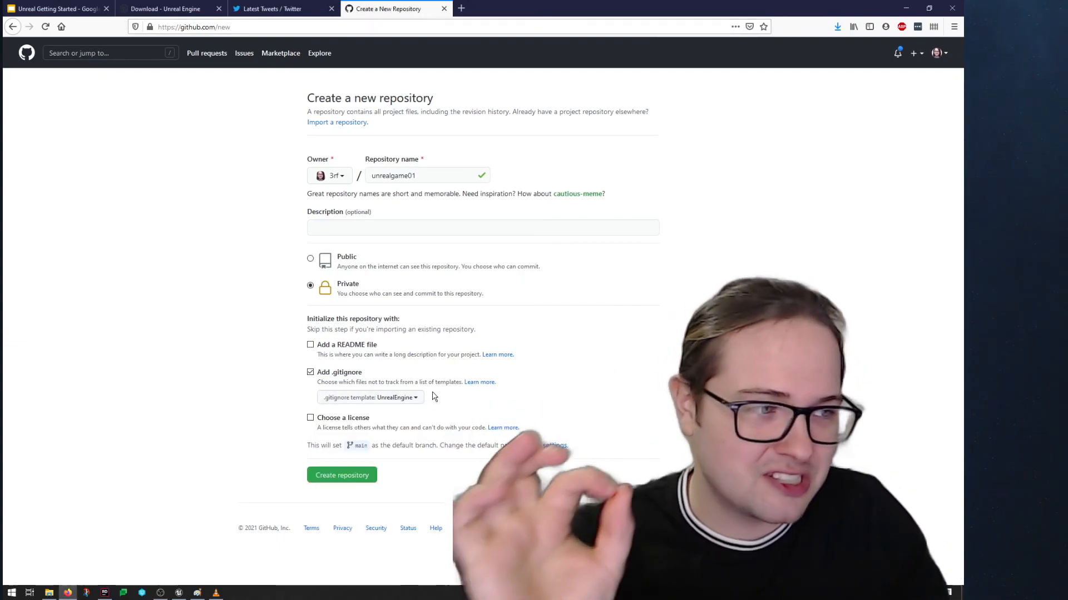